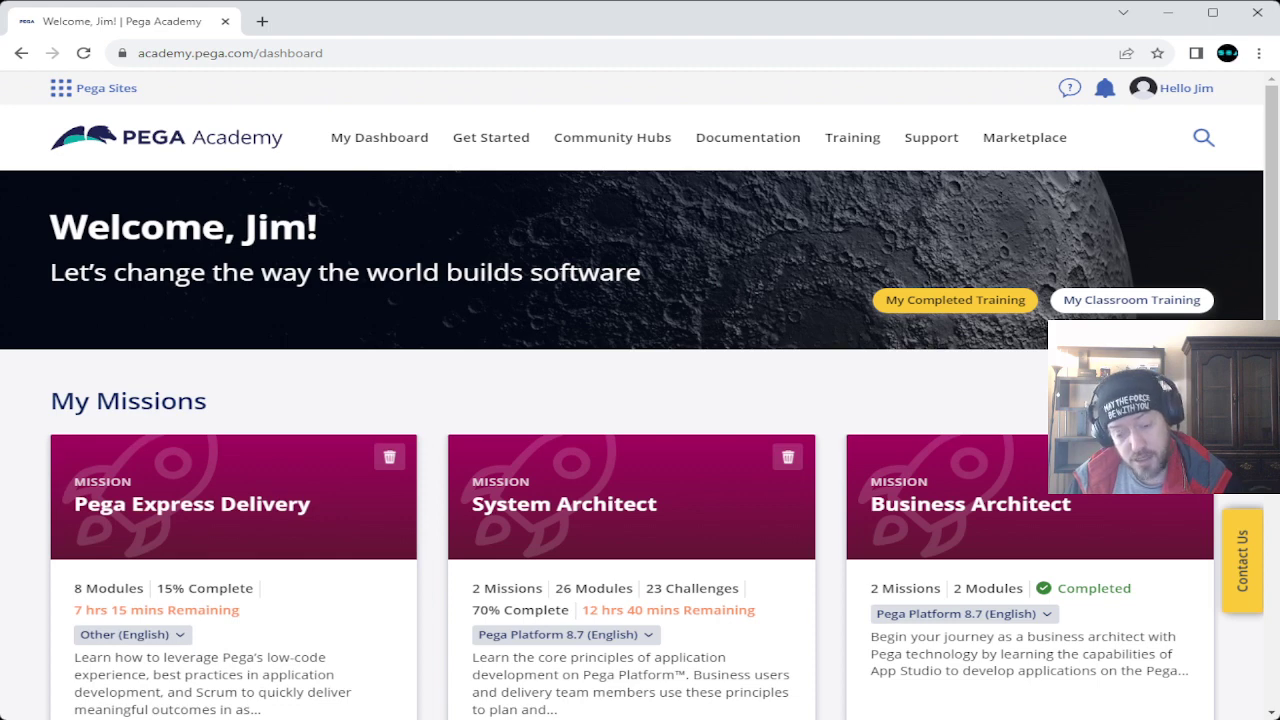
Scroll through the System Architect mission to reach the Grouping fields in views challenge.
{"action": "scroll", "coordinate": [640, 430], "scroll_direction": "down", "scroll_amount": 2}
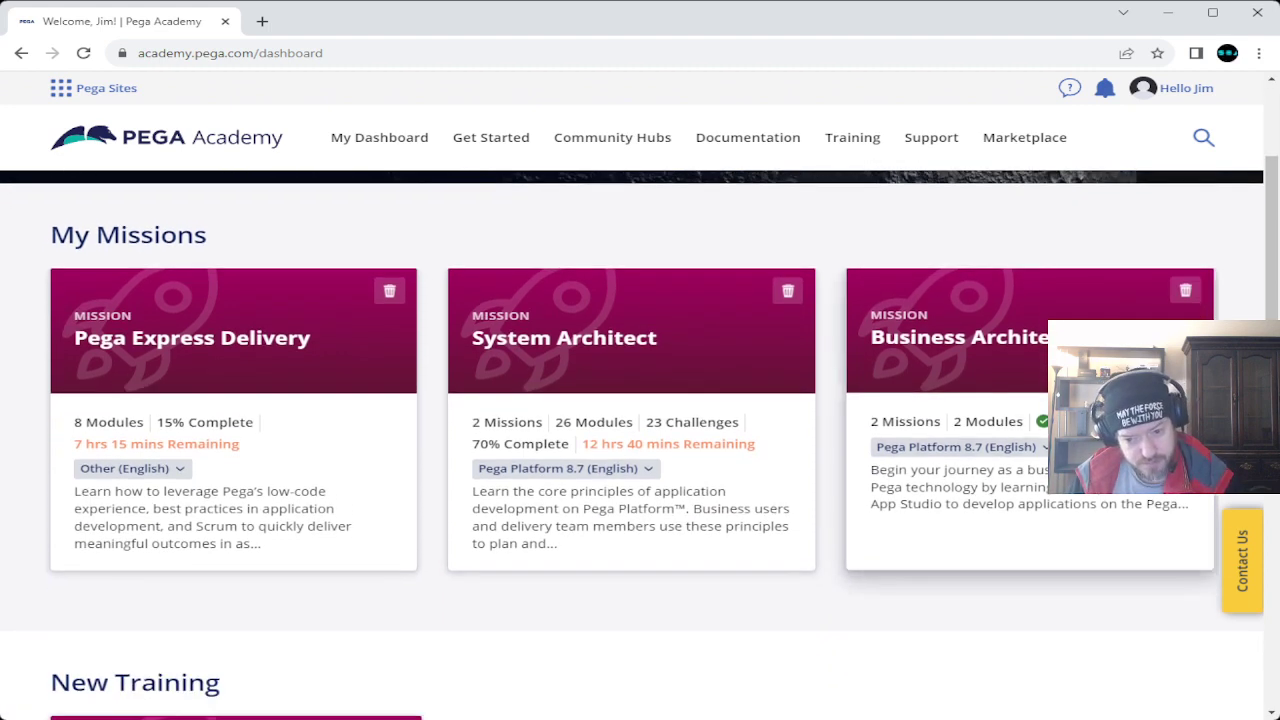
{"action": "left_click", "coordinate": [956, 447]}
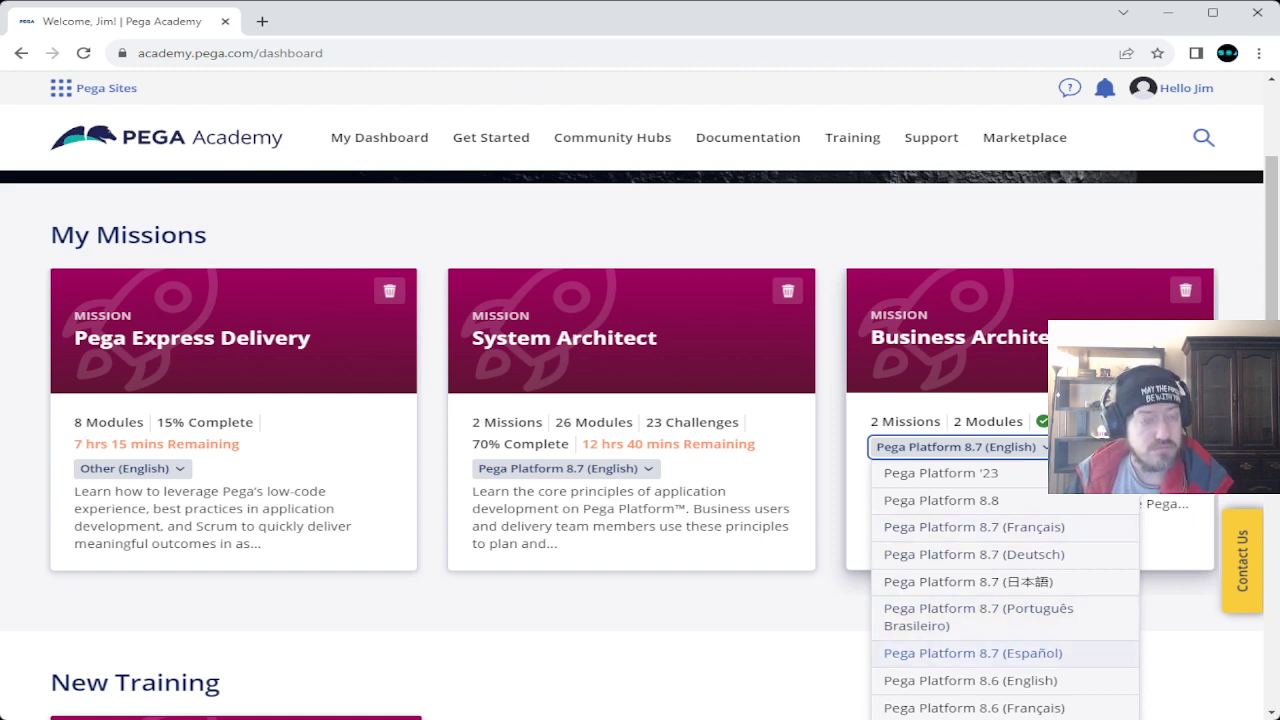
{"action": "key", "text": "Escape"}
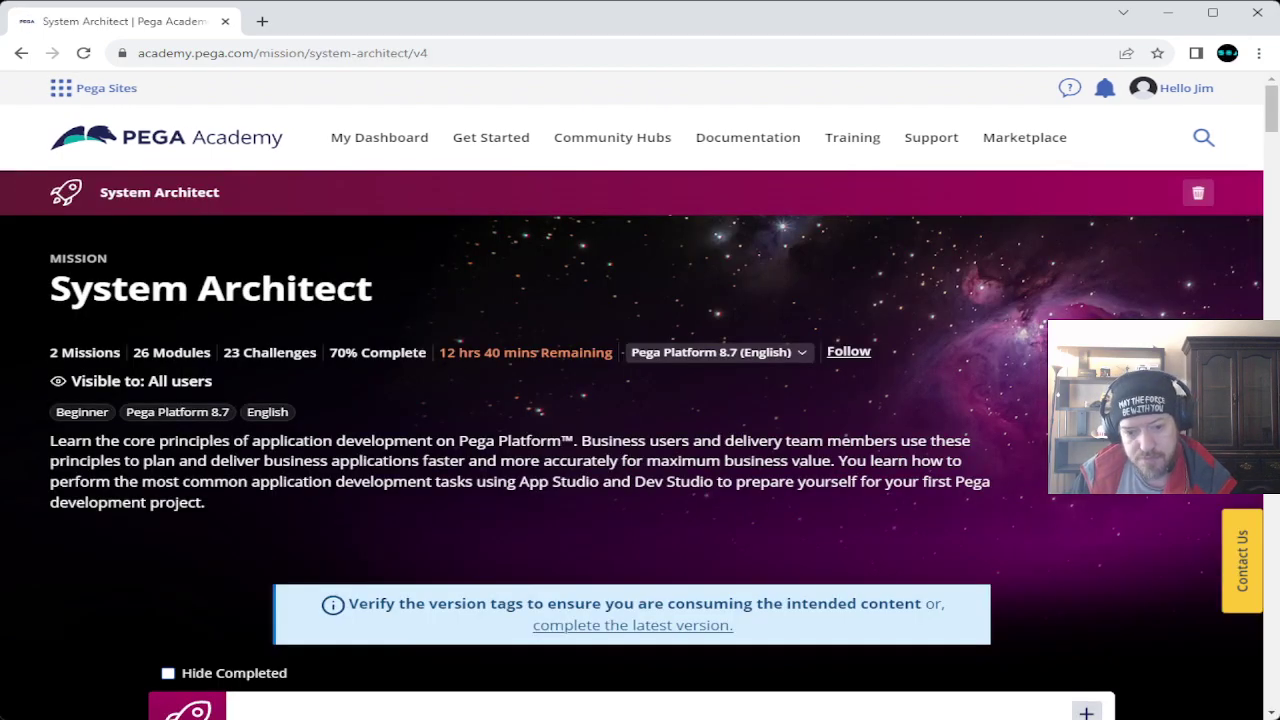
{"action": "scroll", "coordinate": [632, 445], "scroll_direction": "down", "scroll_amount": 15}
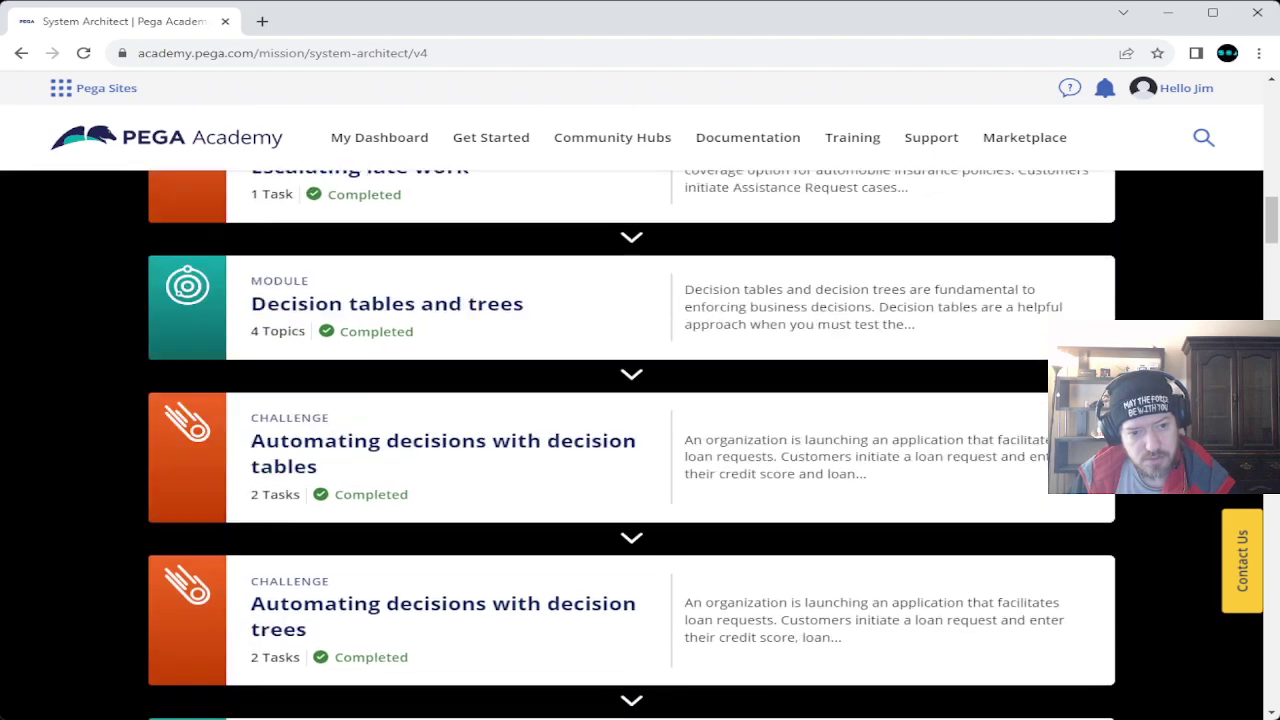
{"action": "scroll", "coordinate": [632, 445], "scroll_direction": "down", "scroll_amount": 20}
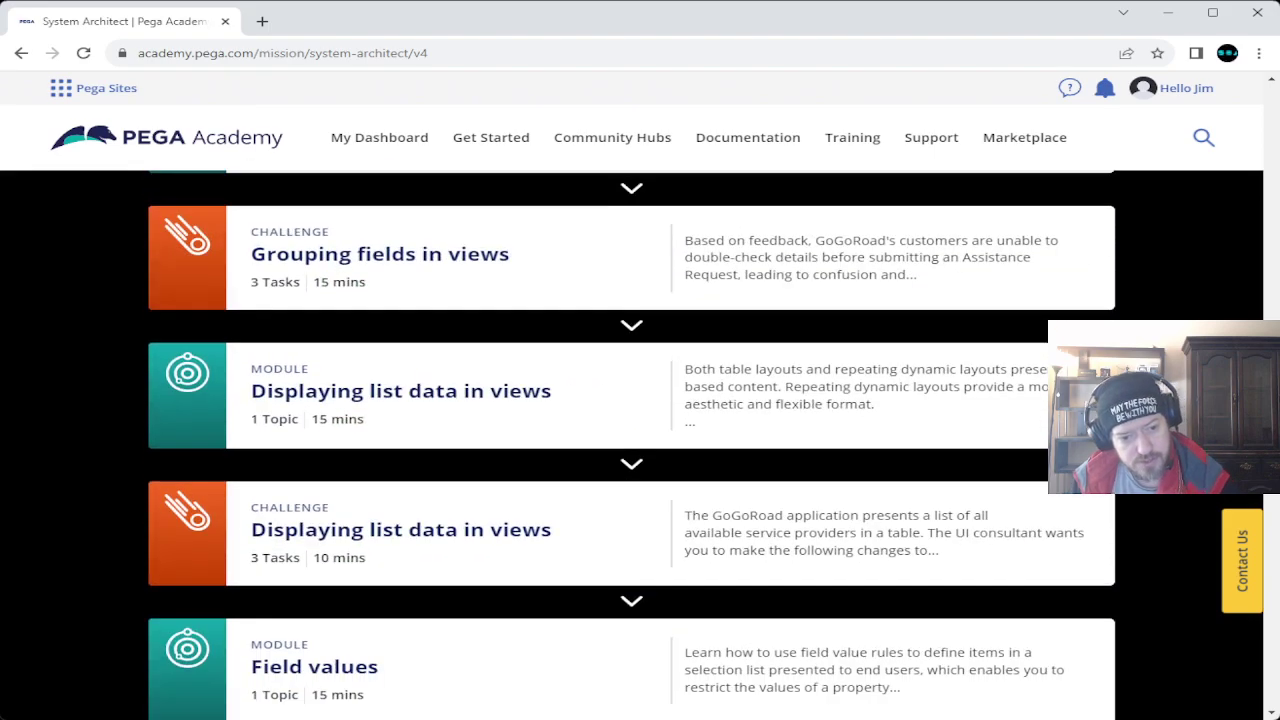
{"action": "scroll", "coordinate": [632, 445], "scroll_direction": "up", "scroll_amount": 2}
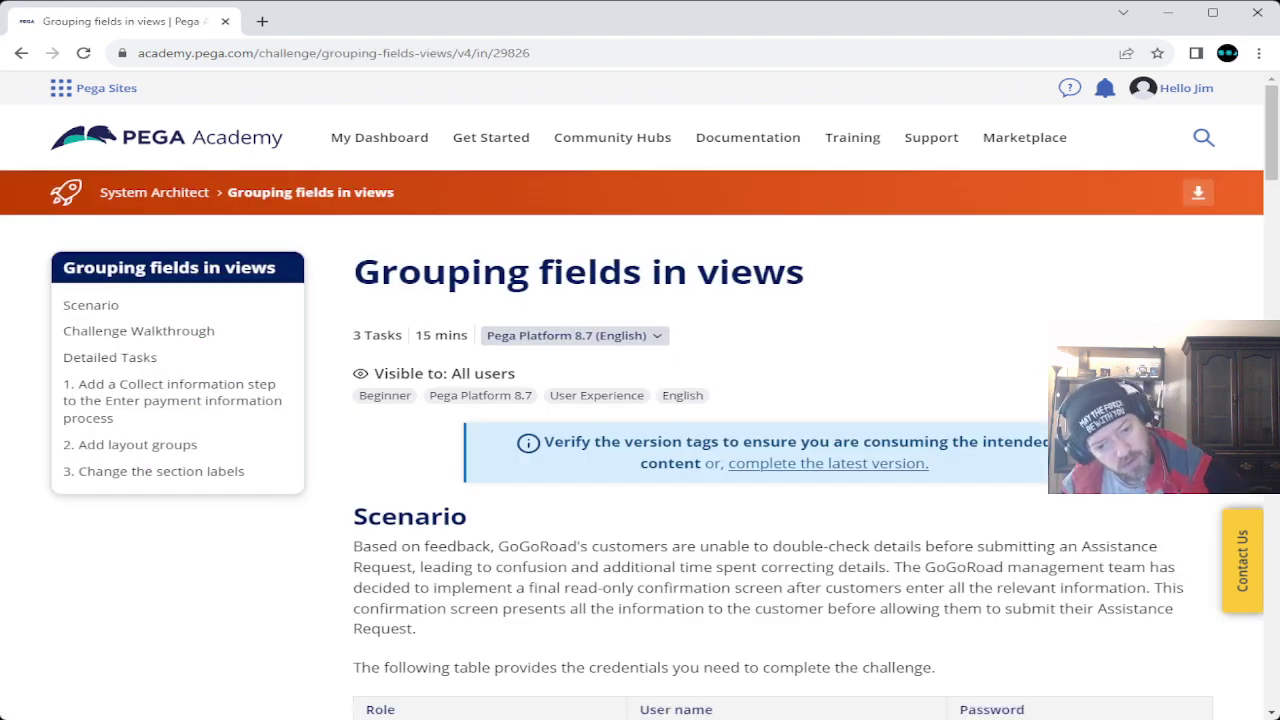
Read the challenge scenario and select the practice password in the credentials table.
{"action": "scroll", "coordinate": [640, 445], "scroll_direction": "down", "scroll_amount": 3}
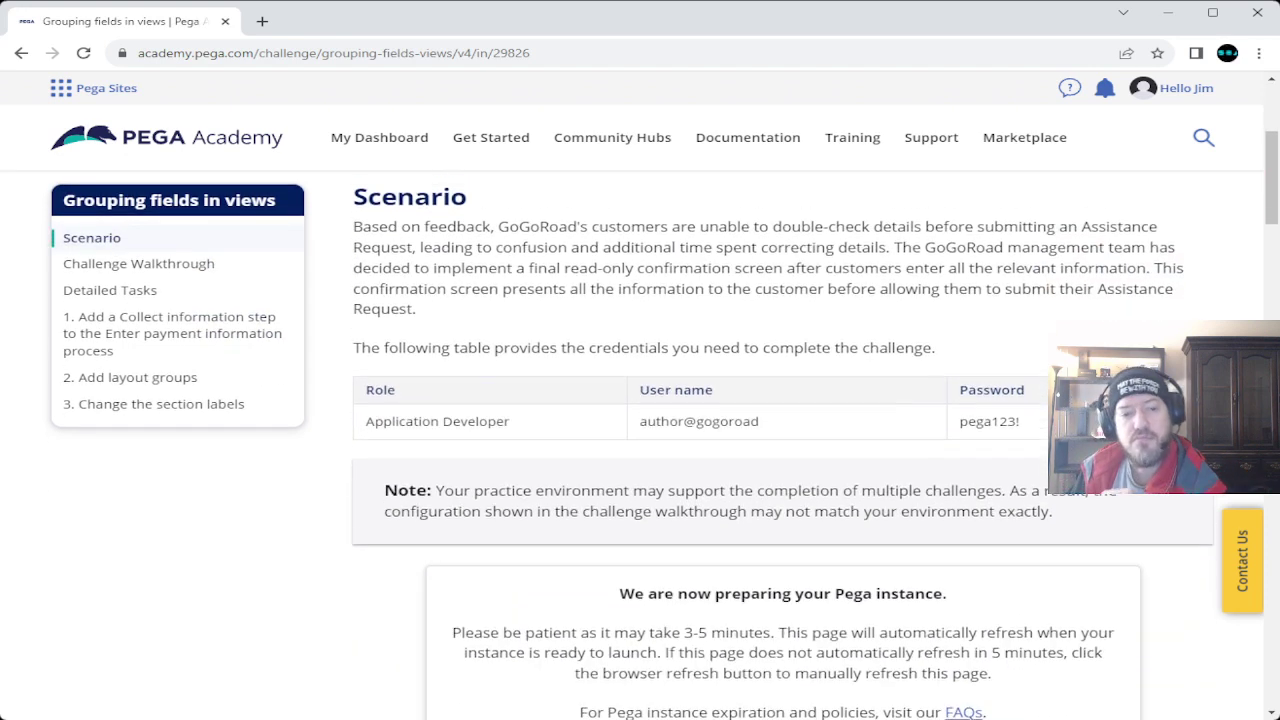
{"action": "scroll", "coordinate": [640, 445], "scroll_direction": "up", "scroll_amount": 3}
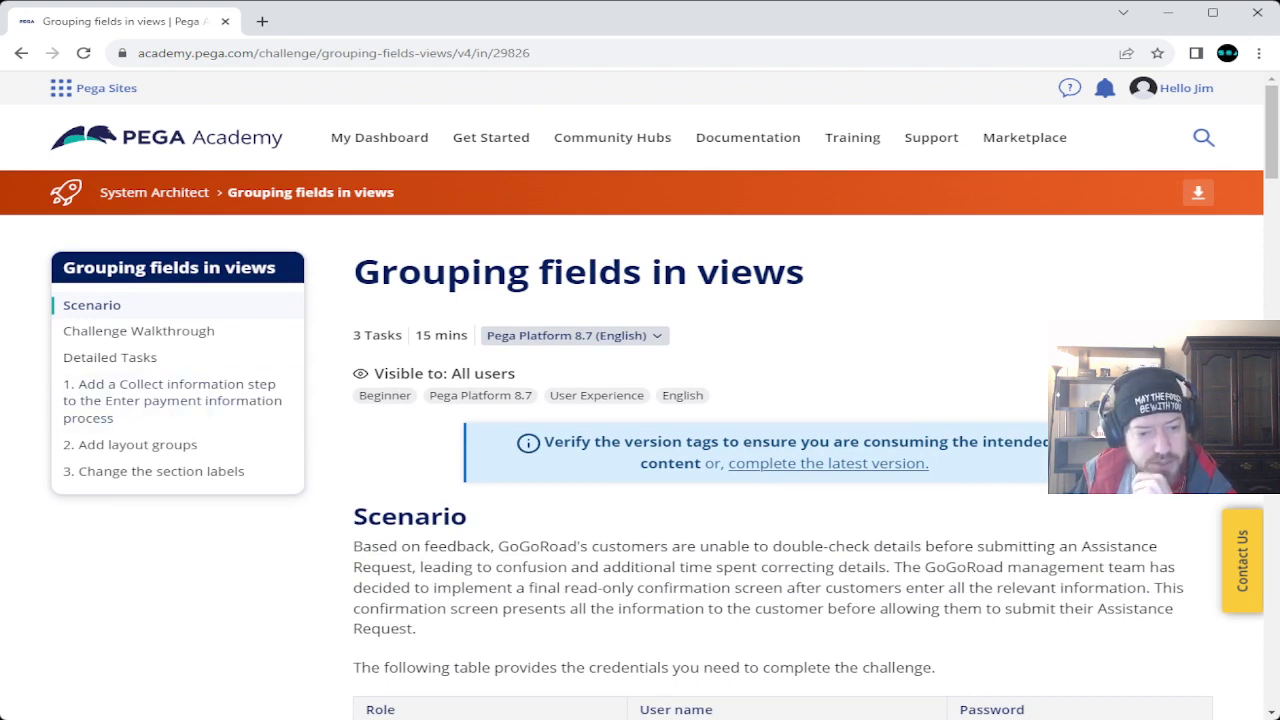
{"action": "scroll", "coordinate": [640, 445], "scroll_direction": "down", "scroll_amount": 2}
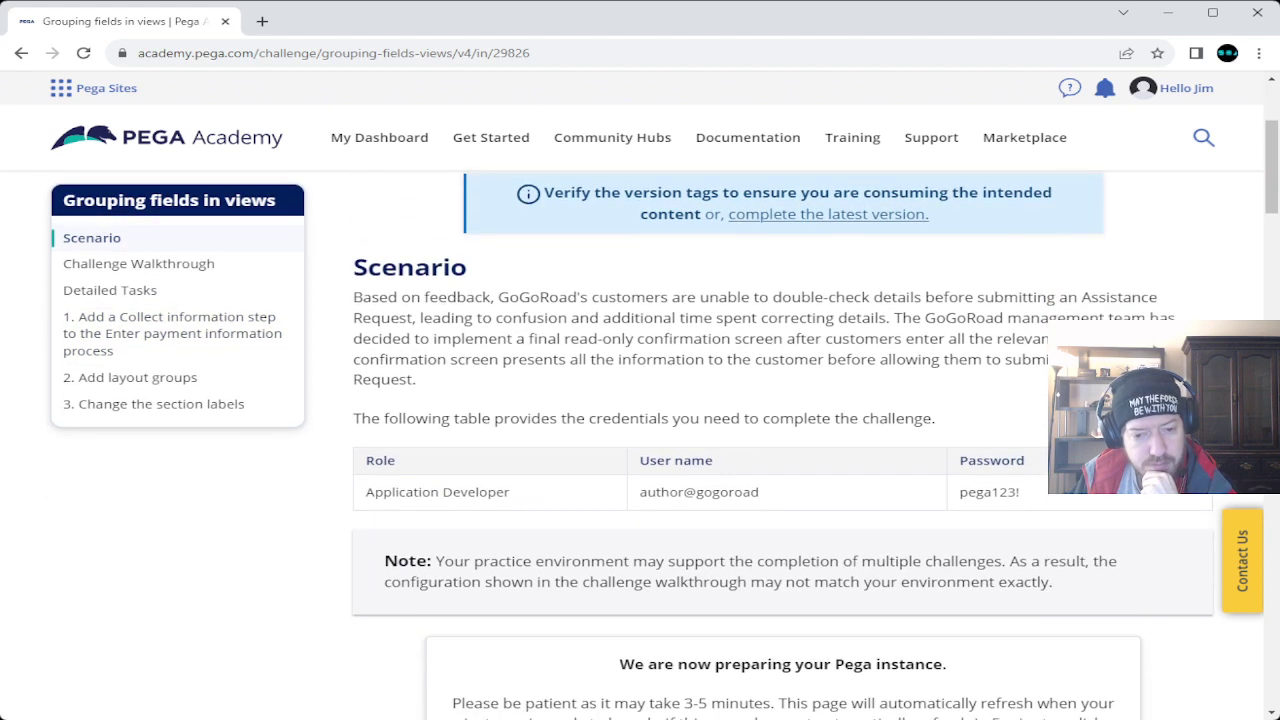
{"action": "scroll", "coordinate": [640, 445], "scroll_direction": "down", "scroll_amount": 4}
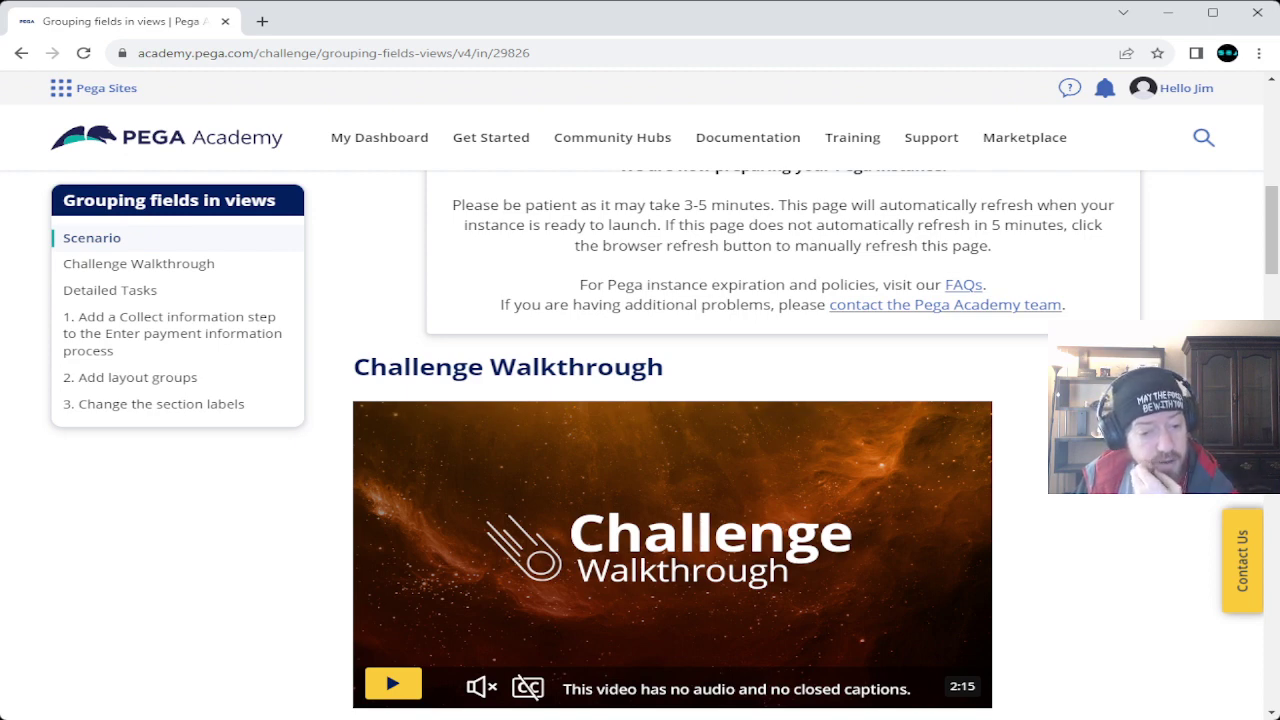
{"action": "scroll", "coordinate": [680, 440], "scroll_direction": "up", "scroll_amount": 3}
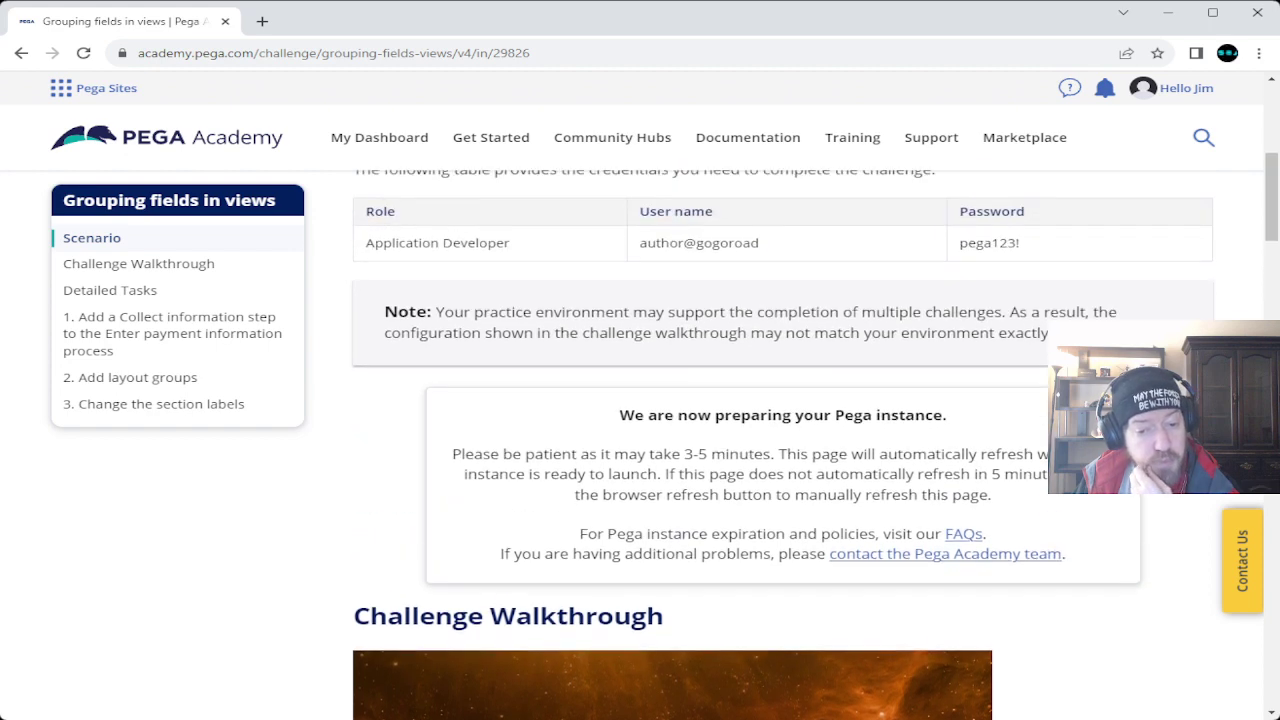
{"action": "scroll", "coordinate": [680, 440], "scroll_direction": "down", "scroll_amount": 3}
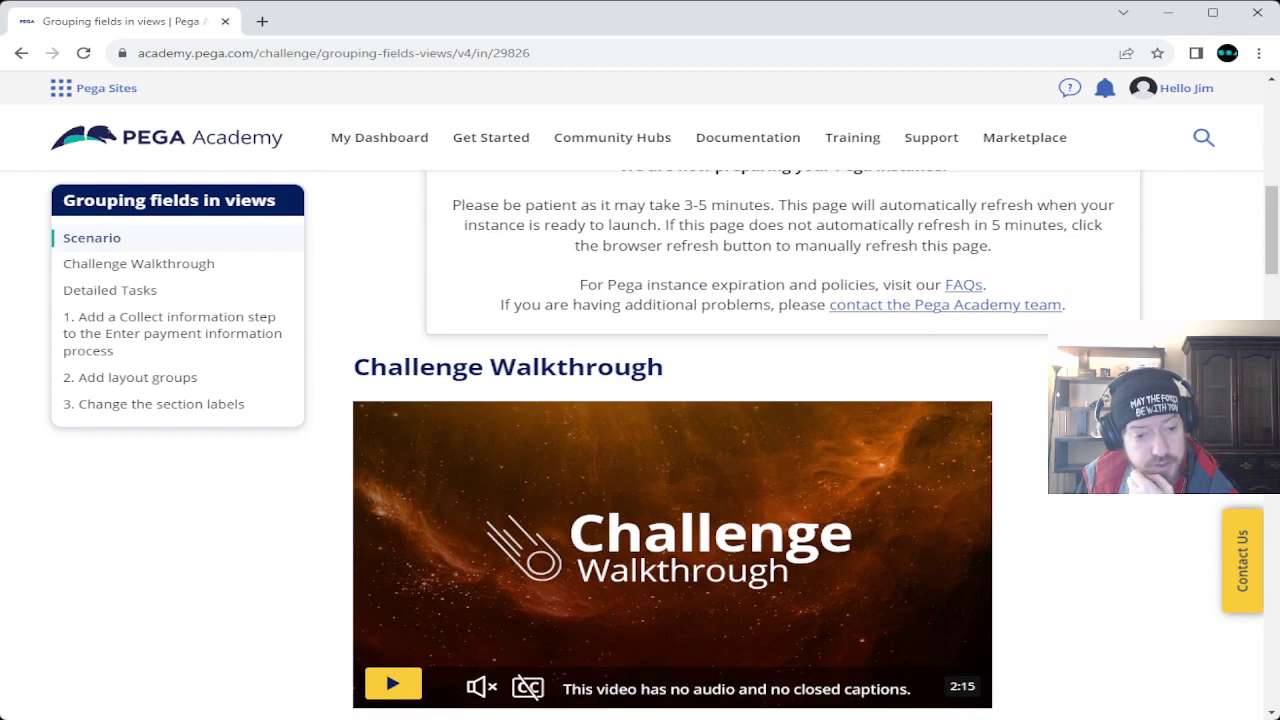
{"action": "scroll", "coordinate": [680, 440], "scroll_direction": "up", "scroll_amount": 6}
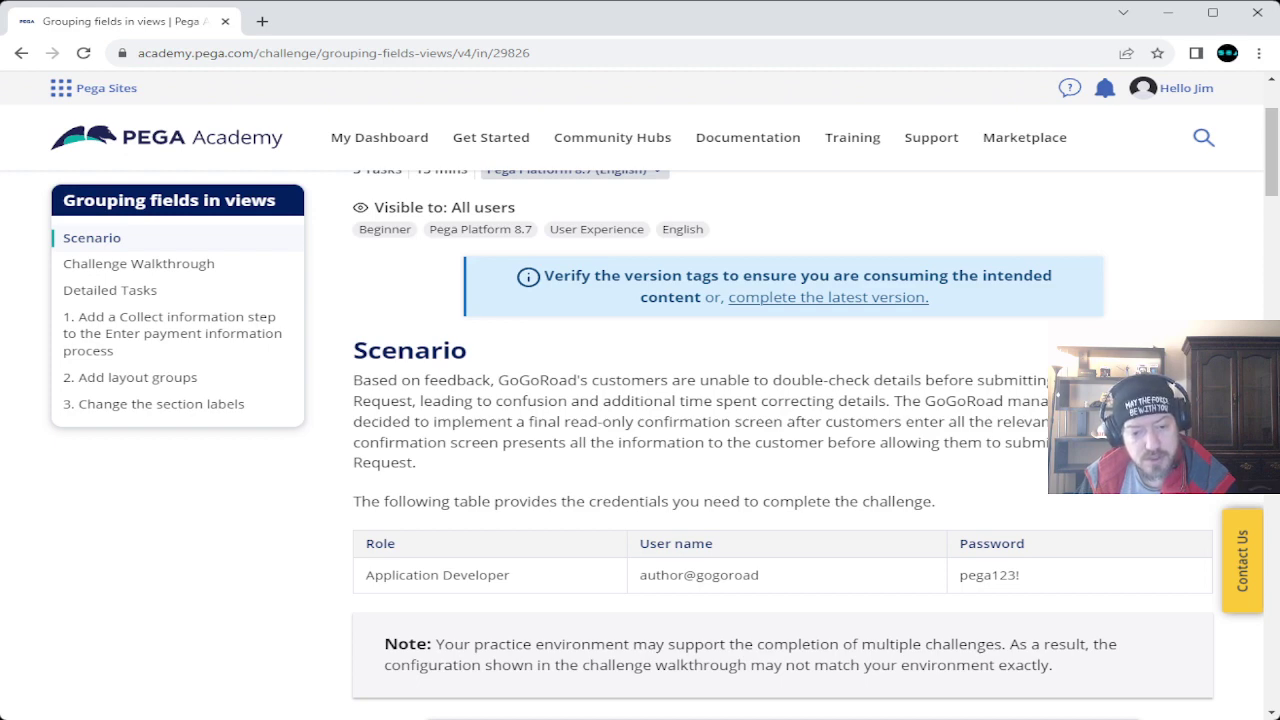
{"action": "scroll", "coordinate": [780, 430], "scroll_direction": "down", "scroll_amount": 3}
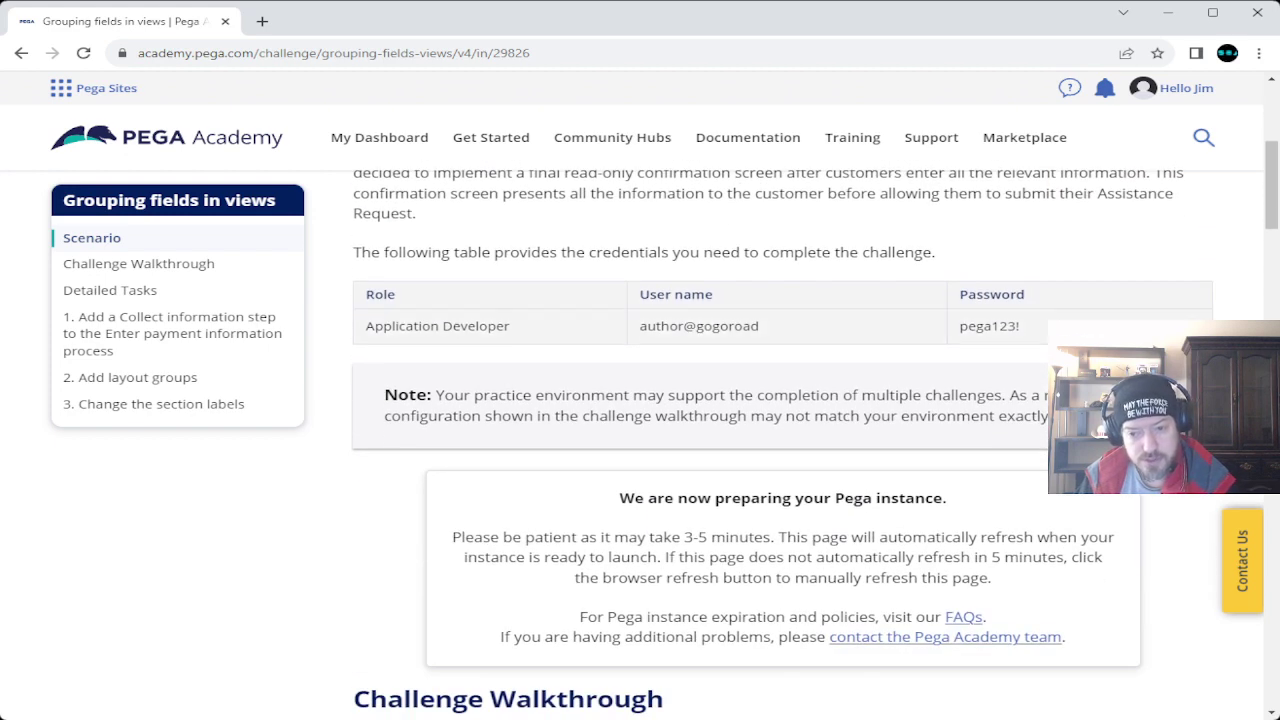
{"action": "left_click_drag", "start_coordinate": [959, 326], "coordinate": [1020, 326]}
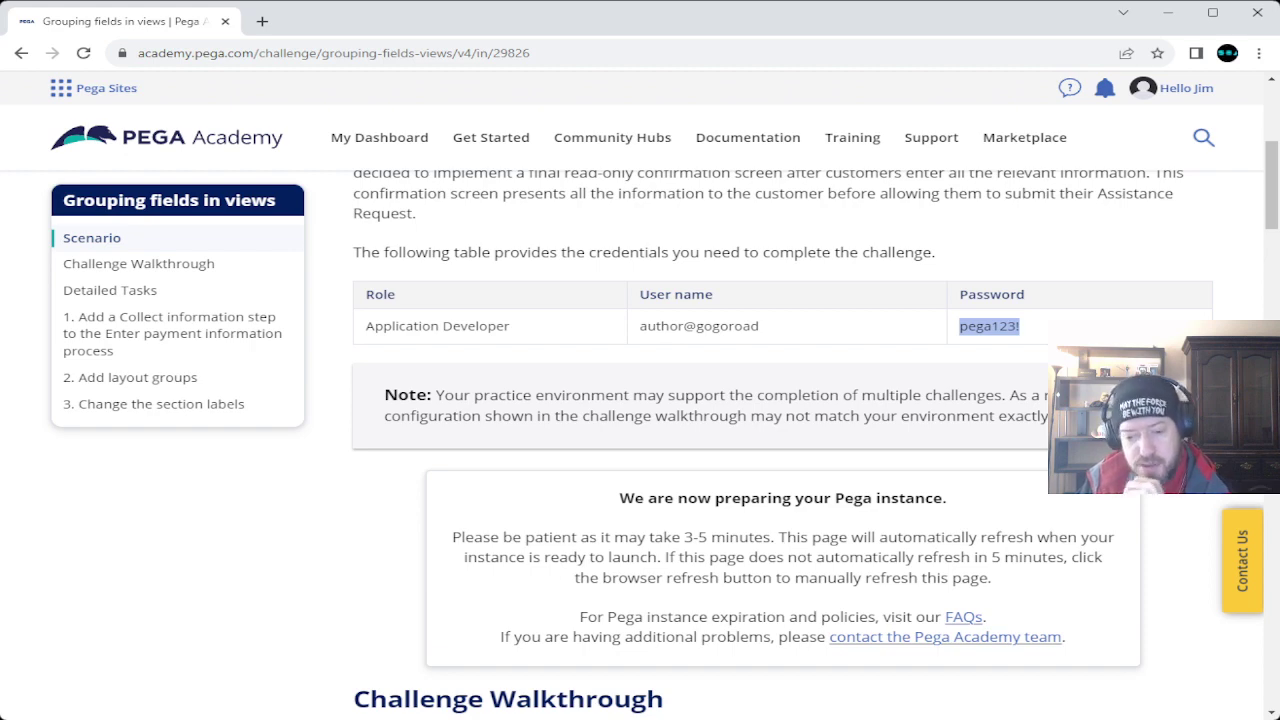
{"action": "scroll", "coordinate": [760, 445], "scroll_direction": "down", "scroll_amount": 8}
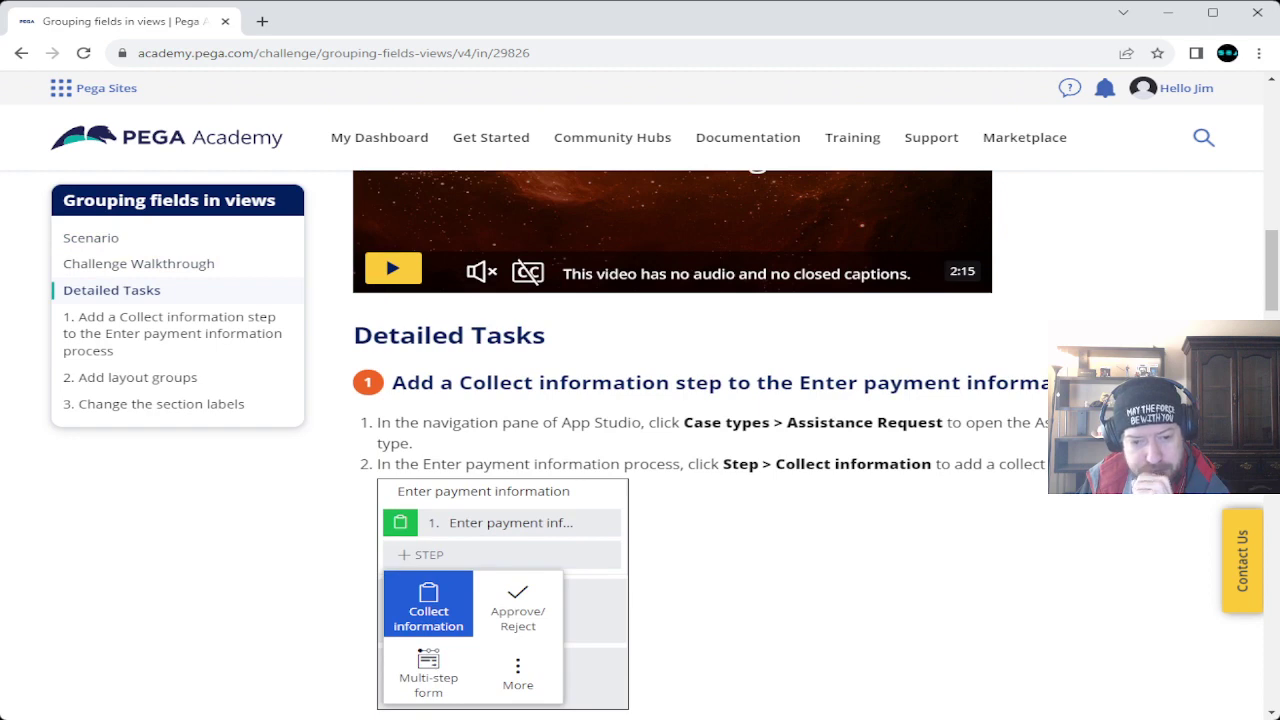
{"action": "scroll", "coordinate": [760, 445], "scroll_direction": "down", "scroll_amount": 10}
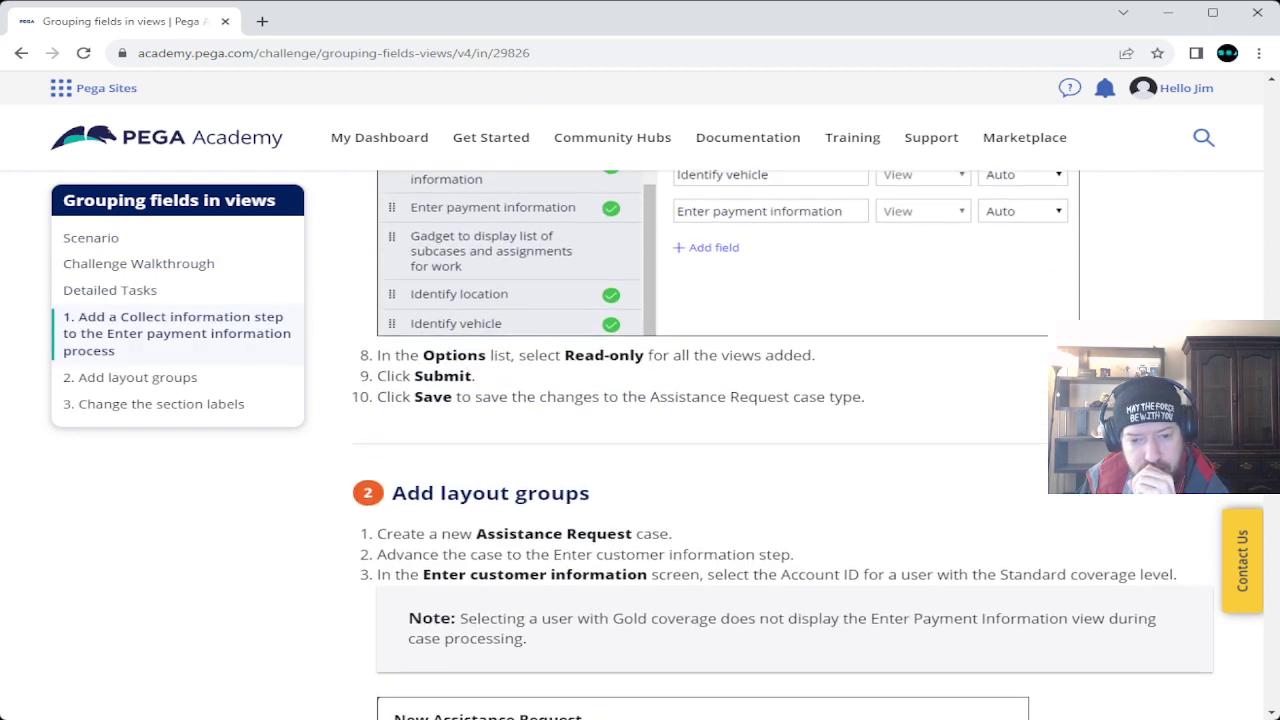
{"action": "scroll", "coordinate": [760, 445], "scroll_direction": "down", "scroll_amount": 12}
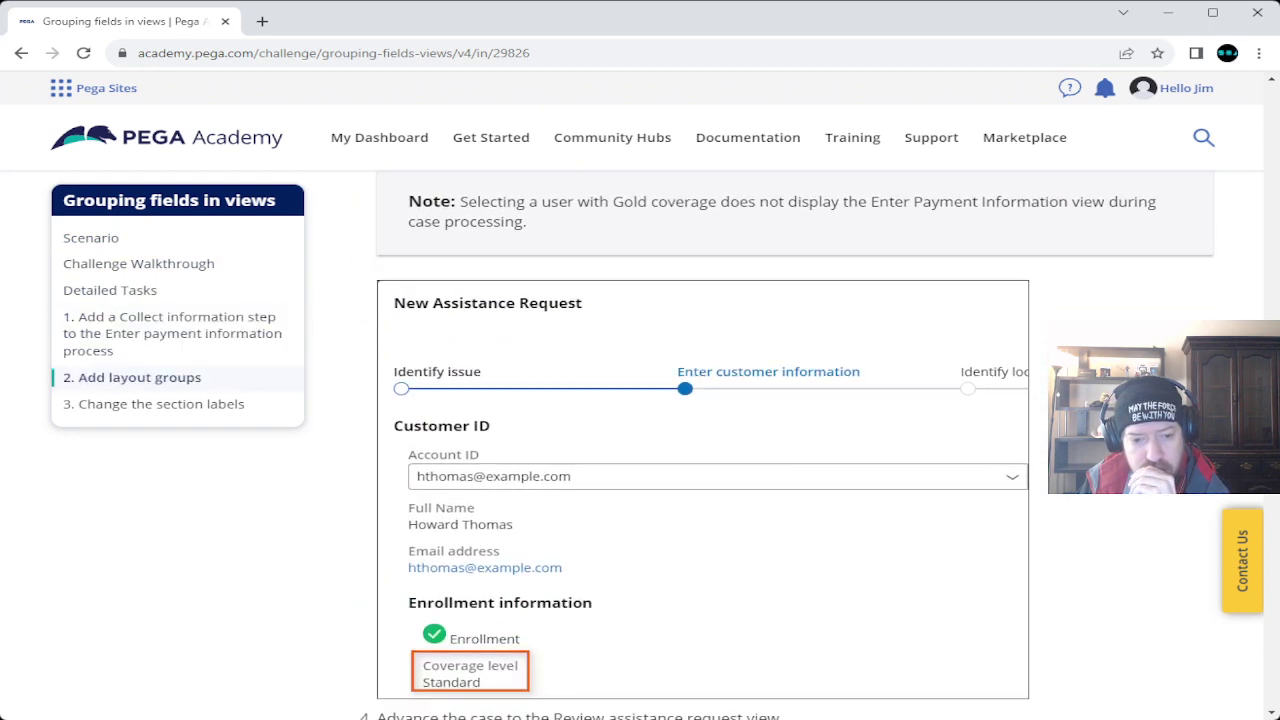
{"action": "scroll", "coordinate": [760, 445], "scroll_direction": "down", "scroll_amount": 5}
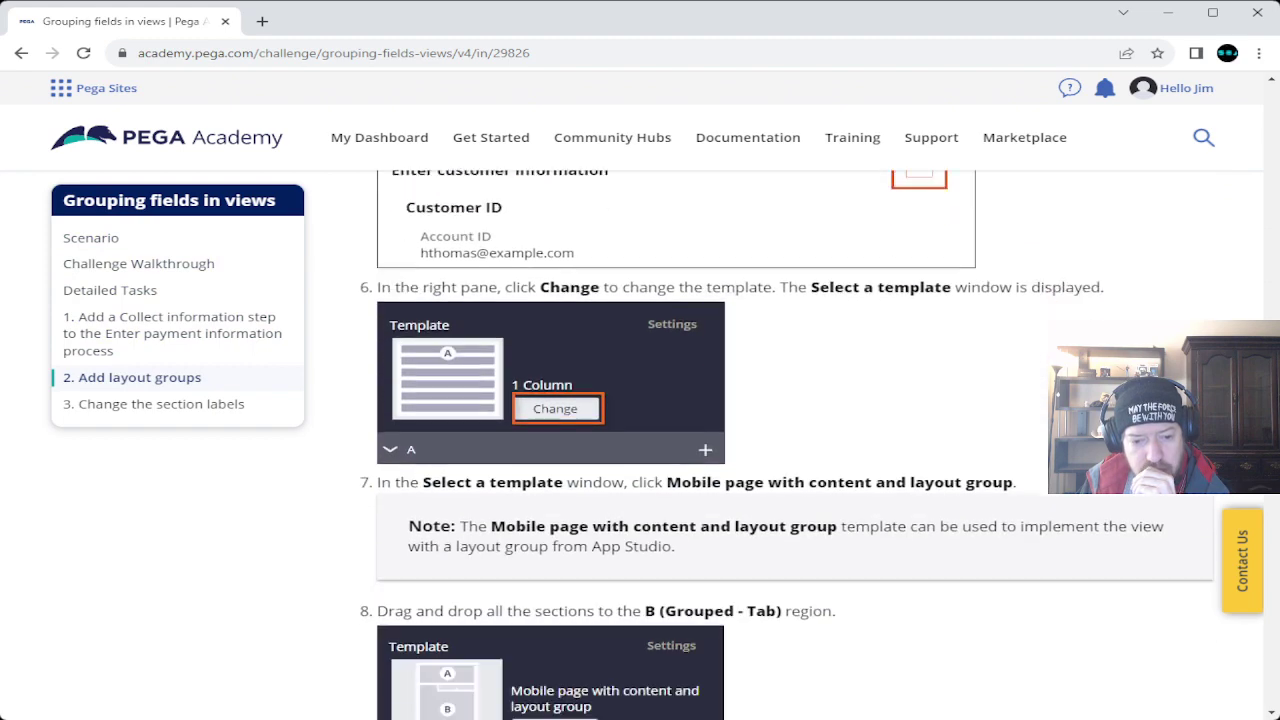
{"action": "scroll", "coordinate": [760, 445], "scroll_direction": "down", "scroll_amount": 5}
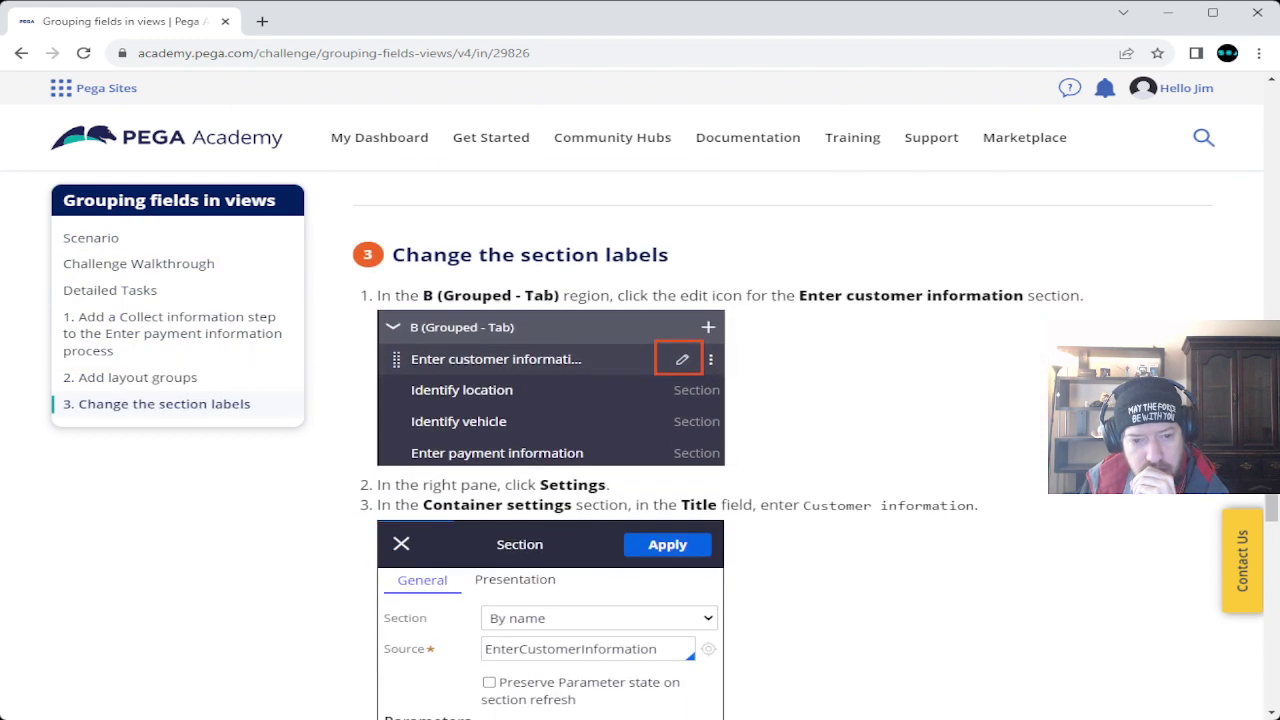
{"action": "scroll", "coordinate": [760, 445], "scroll_direction": "down", "scroll_amount": 8}
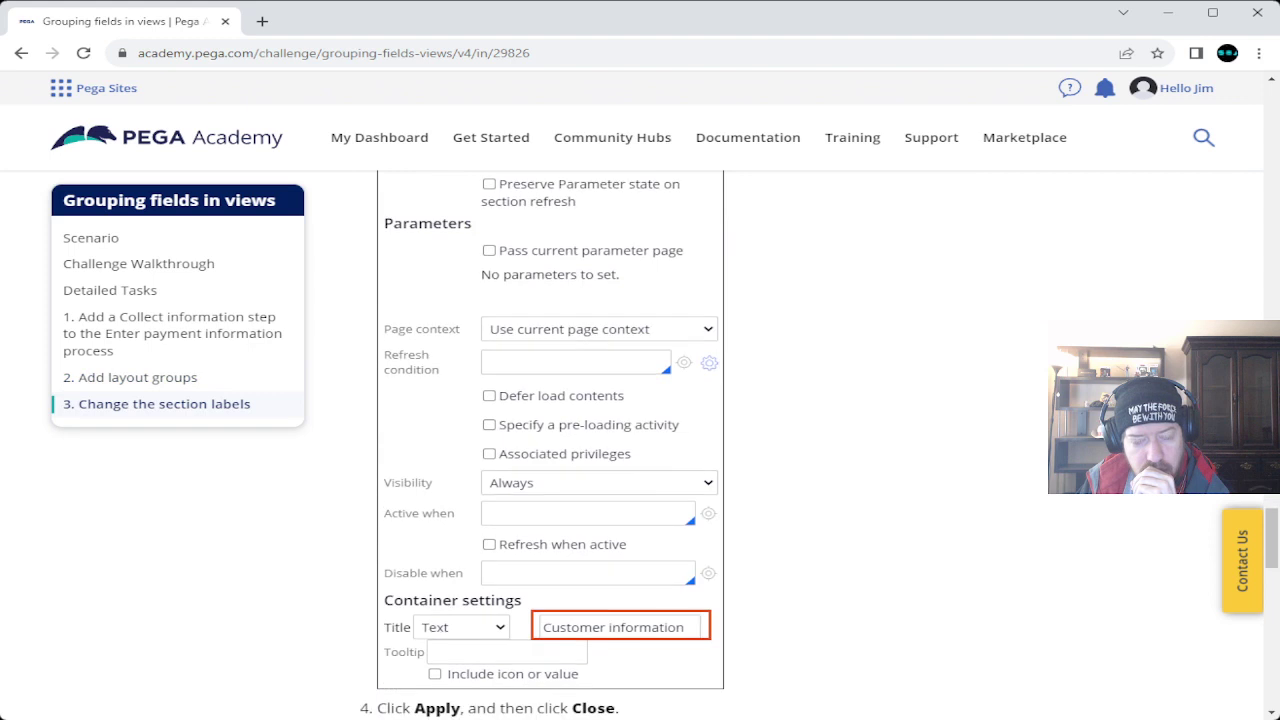
{"action": "scroll", "coordinate": [760, 445], "scroll_direction": "down", "scroll_amount": 2}
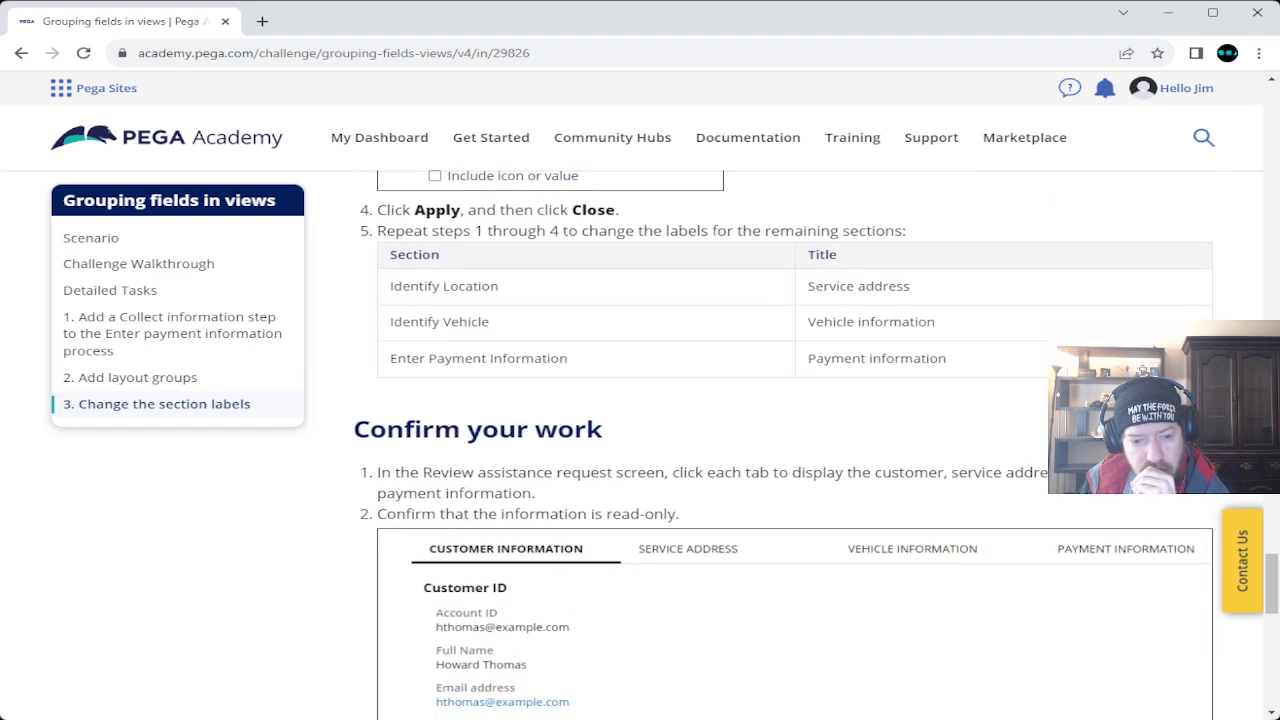
{"action": "scroll", "coordinate": [760, 445], "scroll_direction": "down", "scroll_amount": 3}
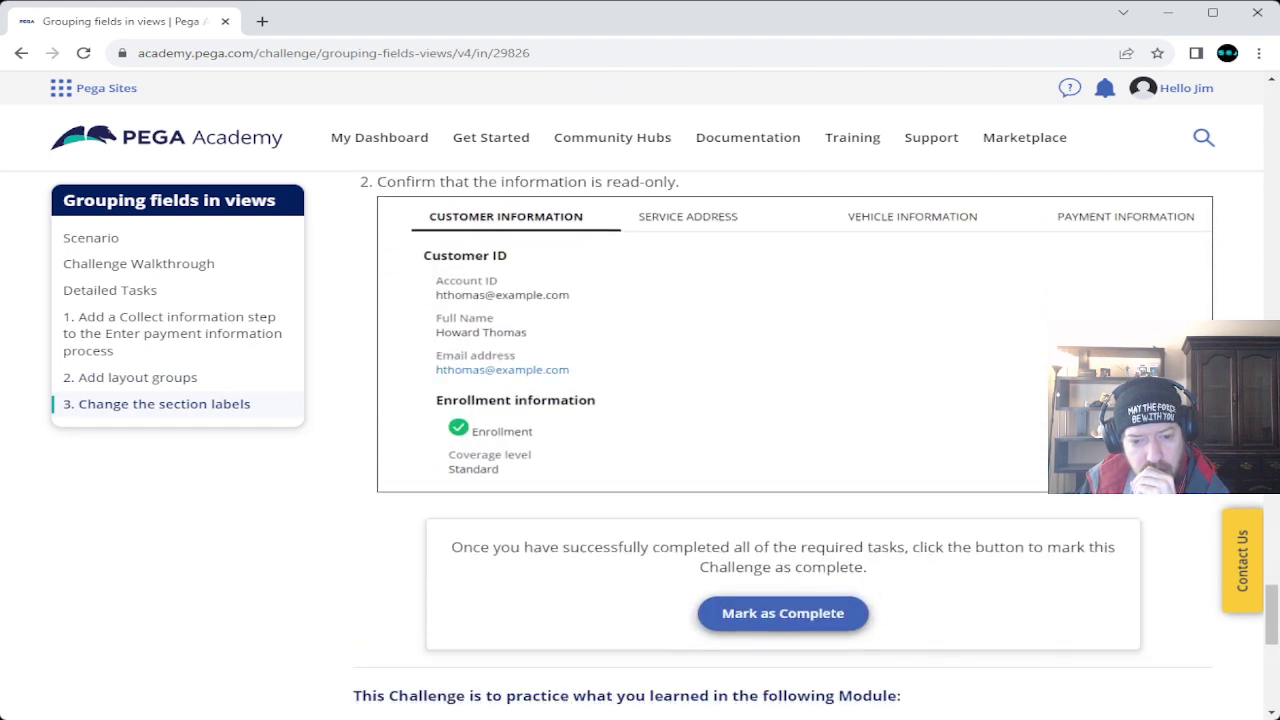
{"action": "scroll", "coordinate": [760, 445], "scroll_direction": "up", "scroll_amount": 20}
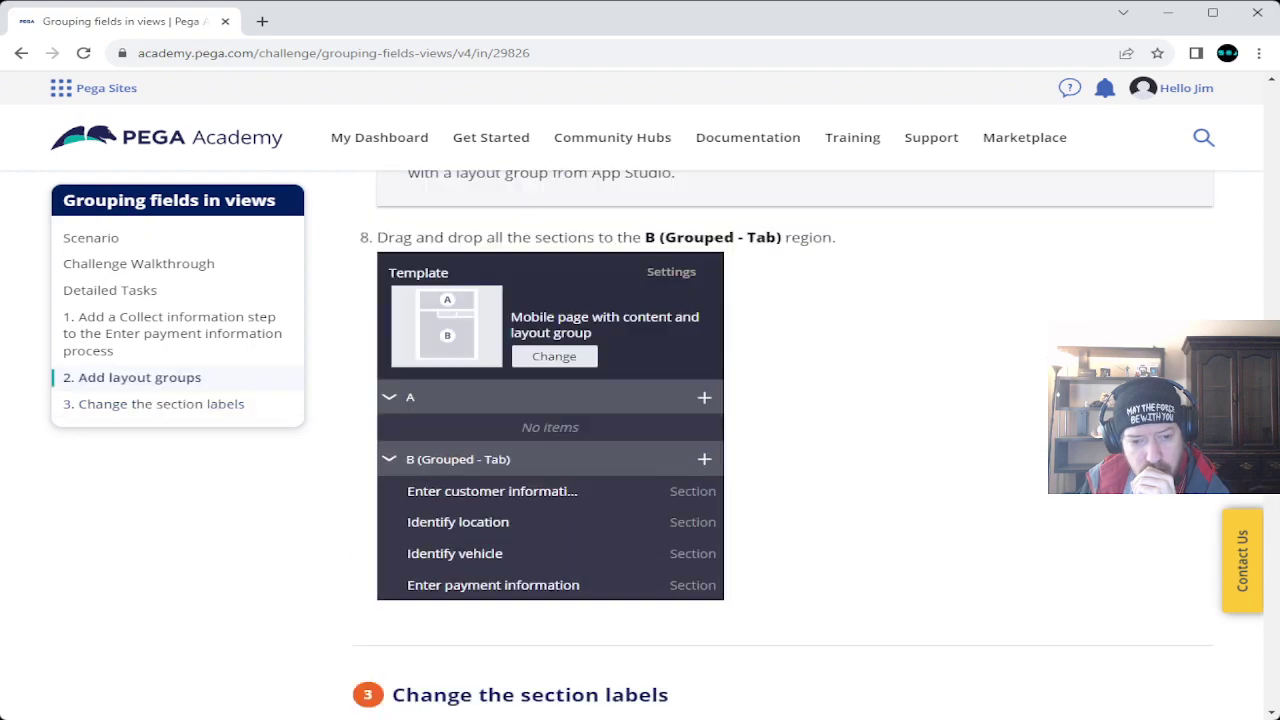
{"action": "scroll", "coordinate": [760, 445], "scroll_direction": "up", "scroll_amount": 15}
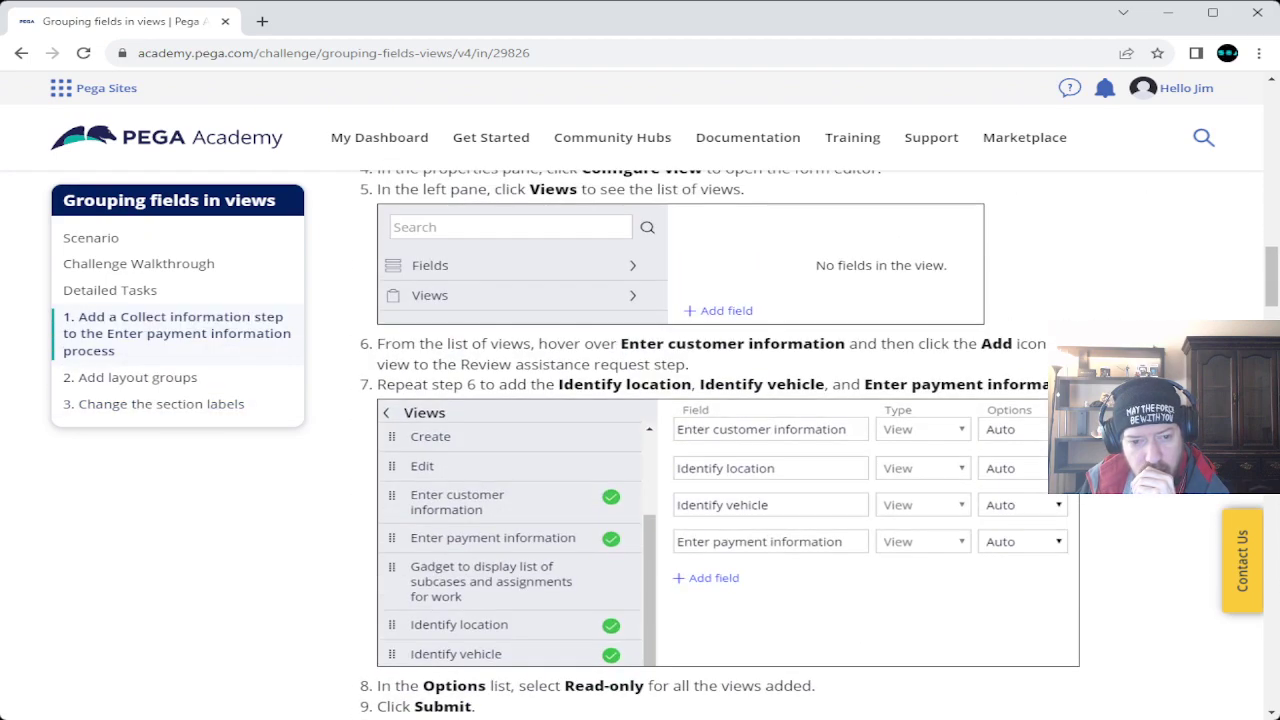
{"action": "scroll", "coordinate": [760, 445], "scroll_direction": "up", "scroll_amount": 9}
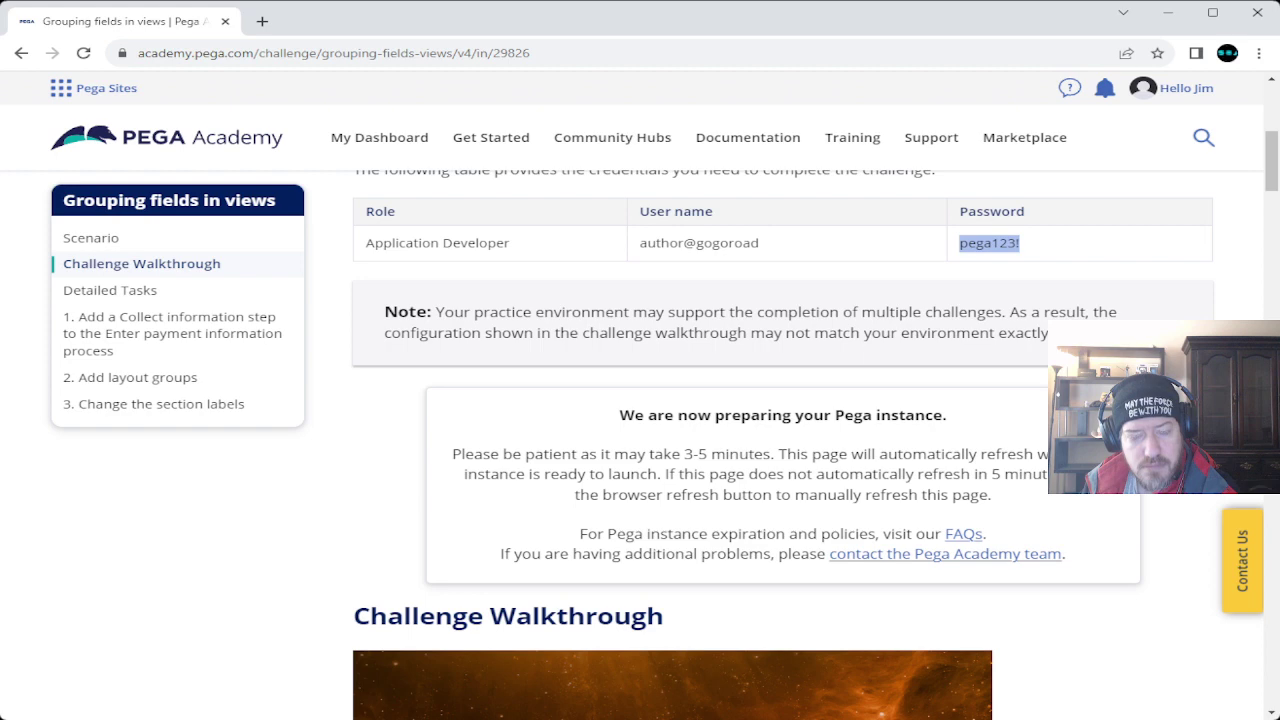
Scroll the challenge page until the panel shows 'Your Pega instance is ready!'.
{"action": "scroll", "coordinate": [700, 450], "scroll_direction": "up", "scroll_amount": 5}
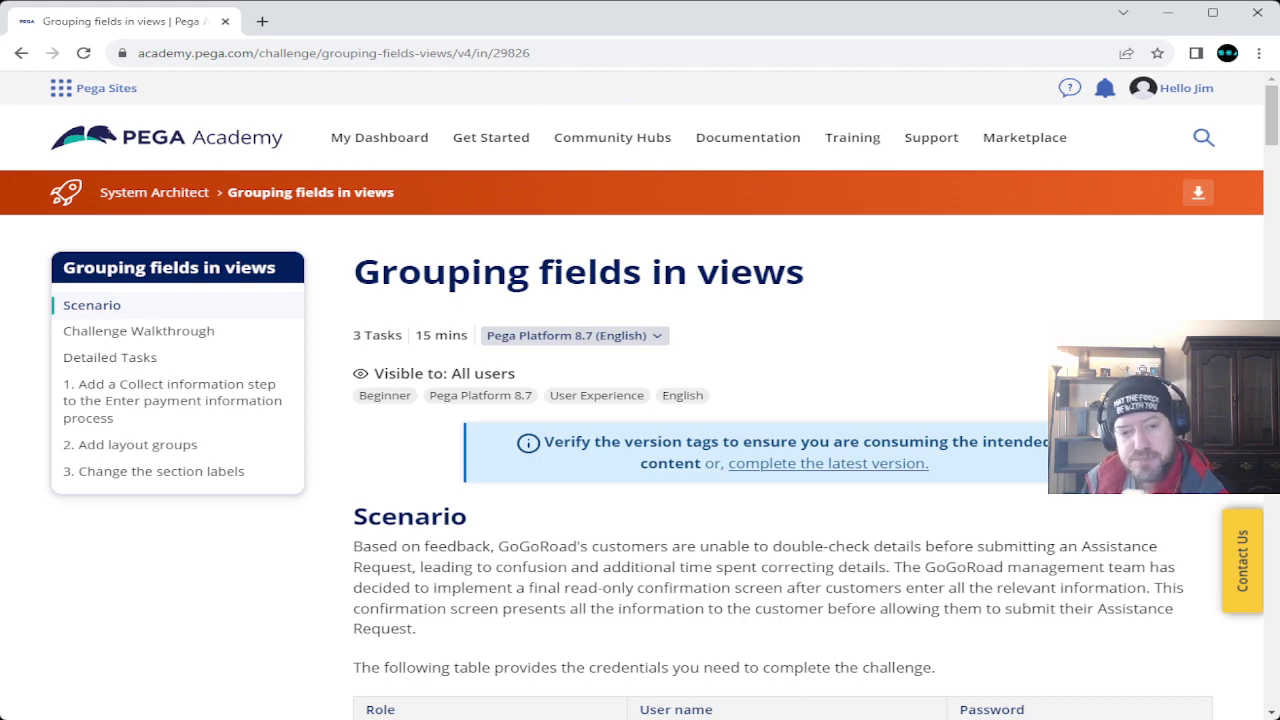
{"action": "scroll", "coordinate": [640, 445], "scroll_direction": "down", "scroll_amount": 4}
{"action": "scroll", "coordinate": [640, 445], "scroll_direction": "down", "scroll_amount": 3}
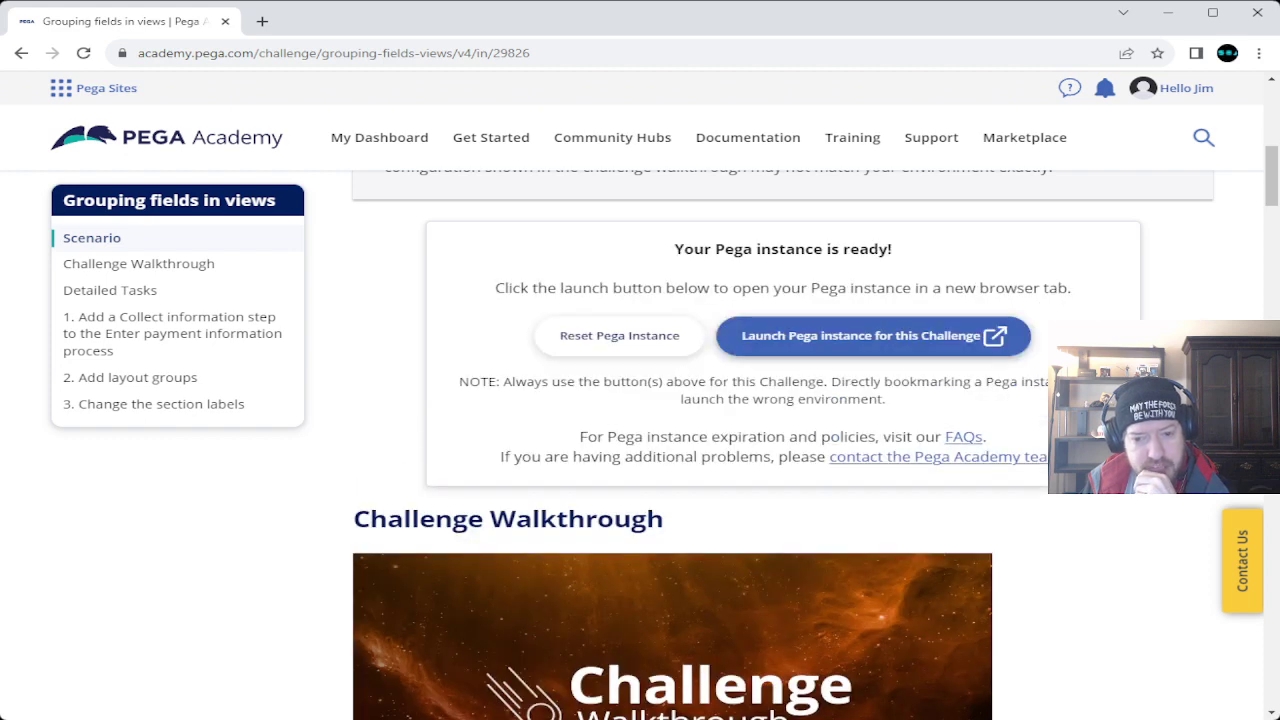
Launch the Pega instance, sign in with the author user name and copied password, then return to Task 1.
{"action": "left_click", "coordinate": [872, 336]}
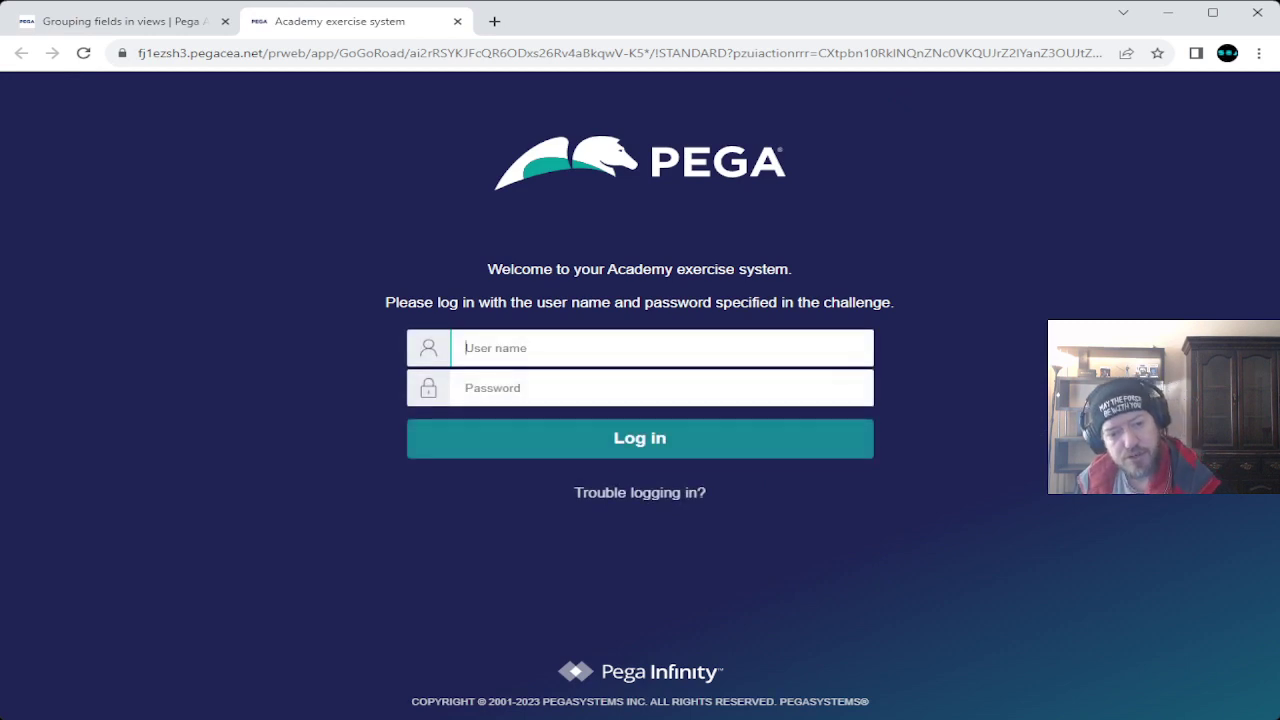
{"action": "type", "text": "author@gogoroad"}
{"action": "key", "text": "Tab"}
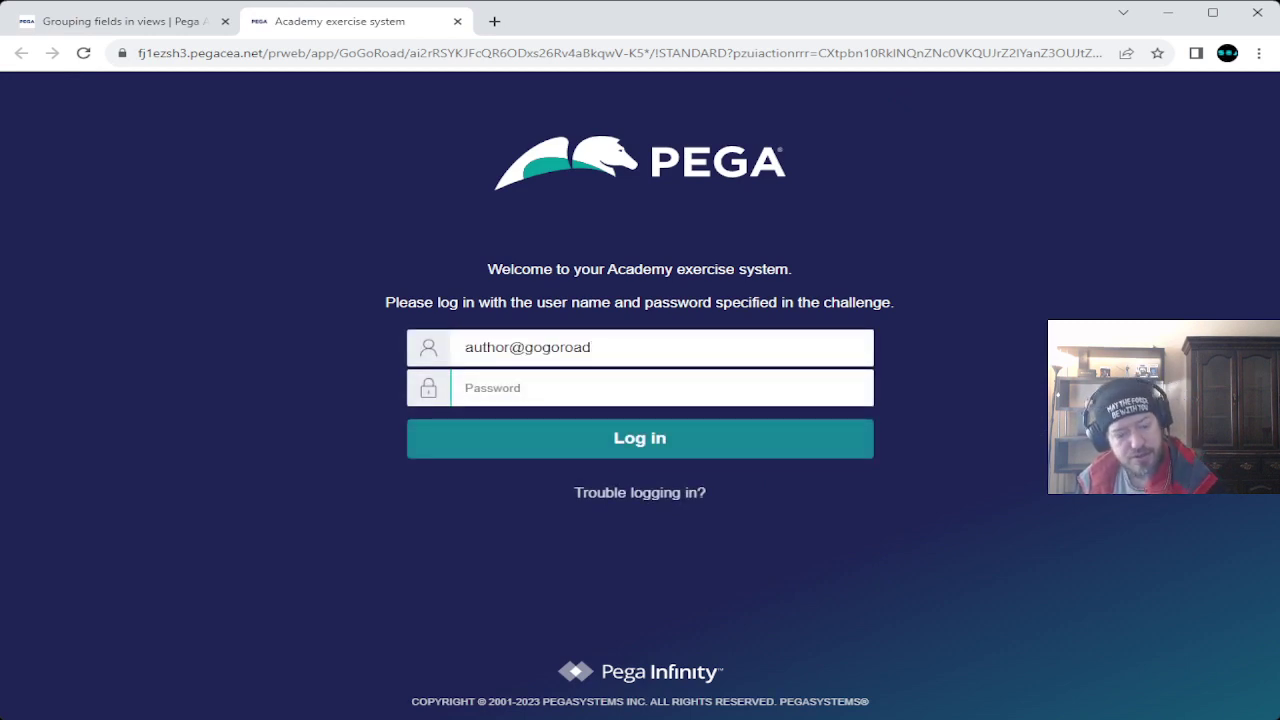
{"action": "key", "text": "ctrl+v"}
{"action": "key", "text": "Return"}
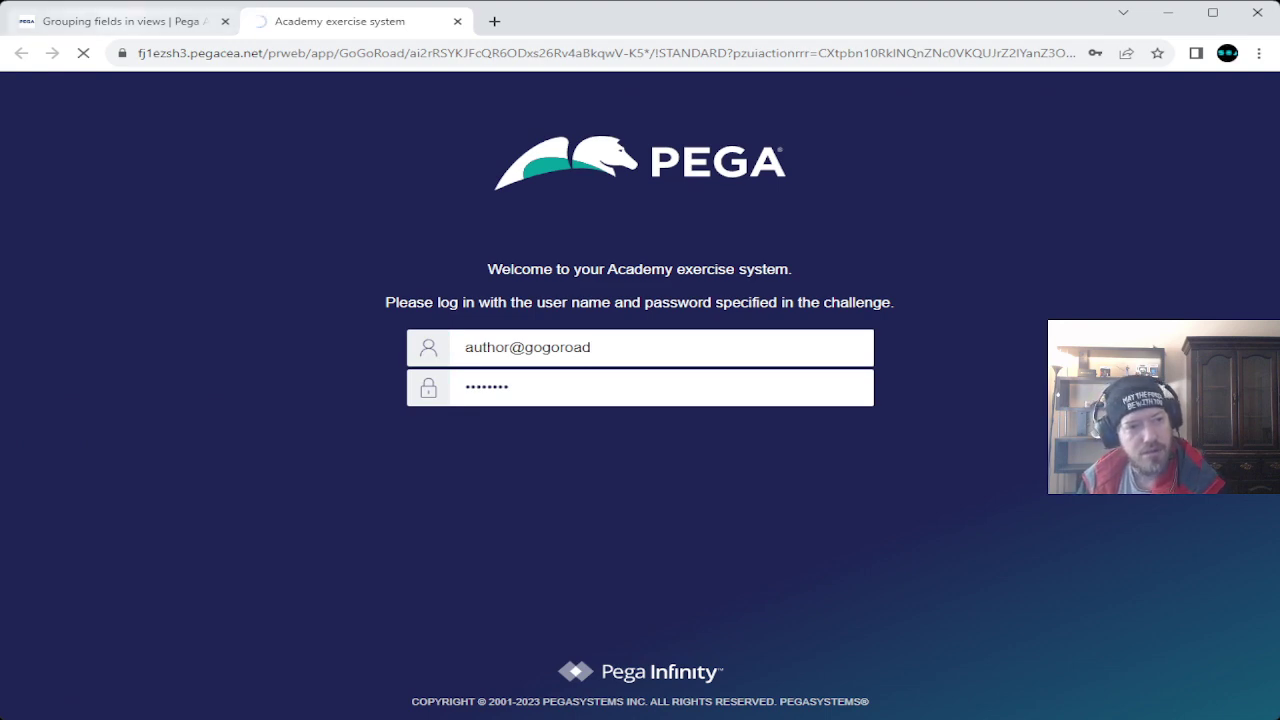
{"action": "key", "text": "ctrl+shift+Tab"}
{"action": "scroll", "coordinate": [783, 445], "scroll_direction": "down", "scroll_amount": 7}
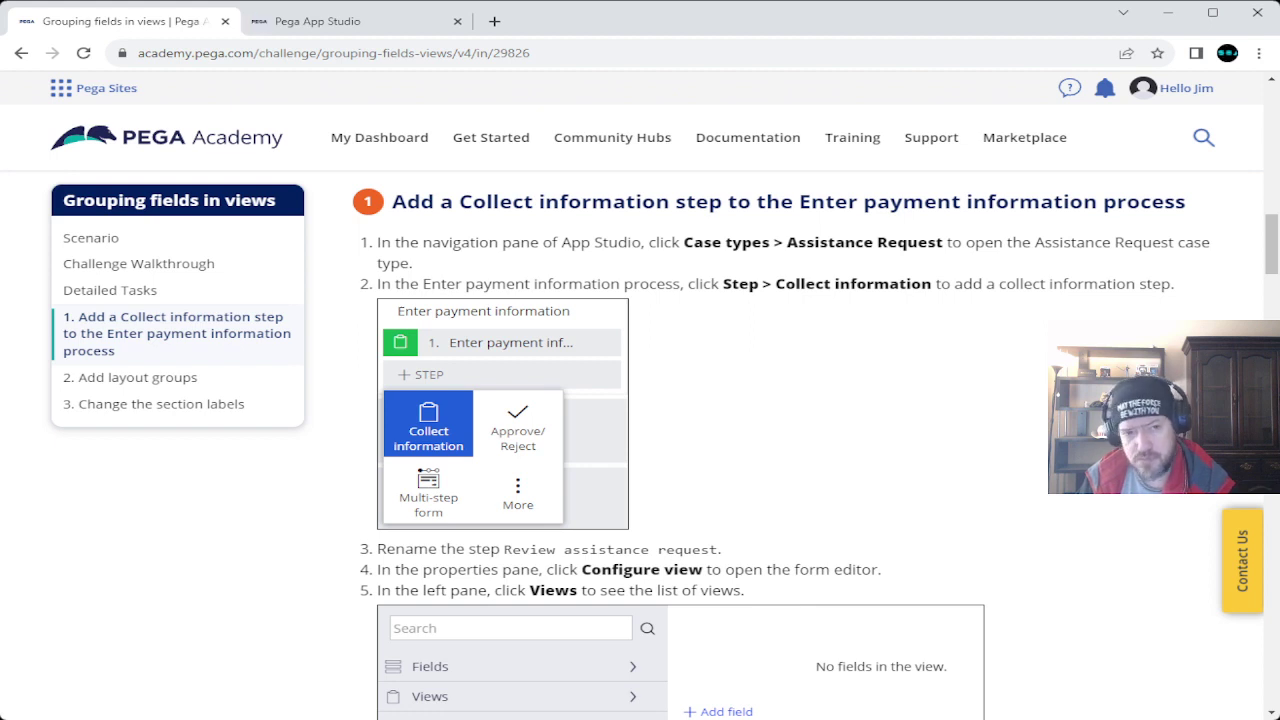
In App Studio, open the Assistance Request case type from the Case types list.
{"action": "left_click", "coordinate": [330, 21]}
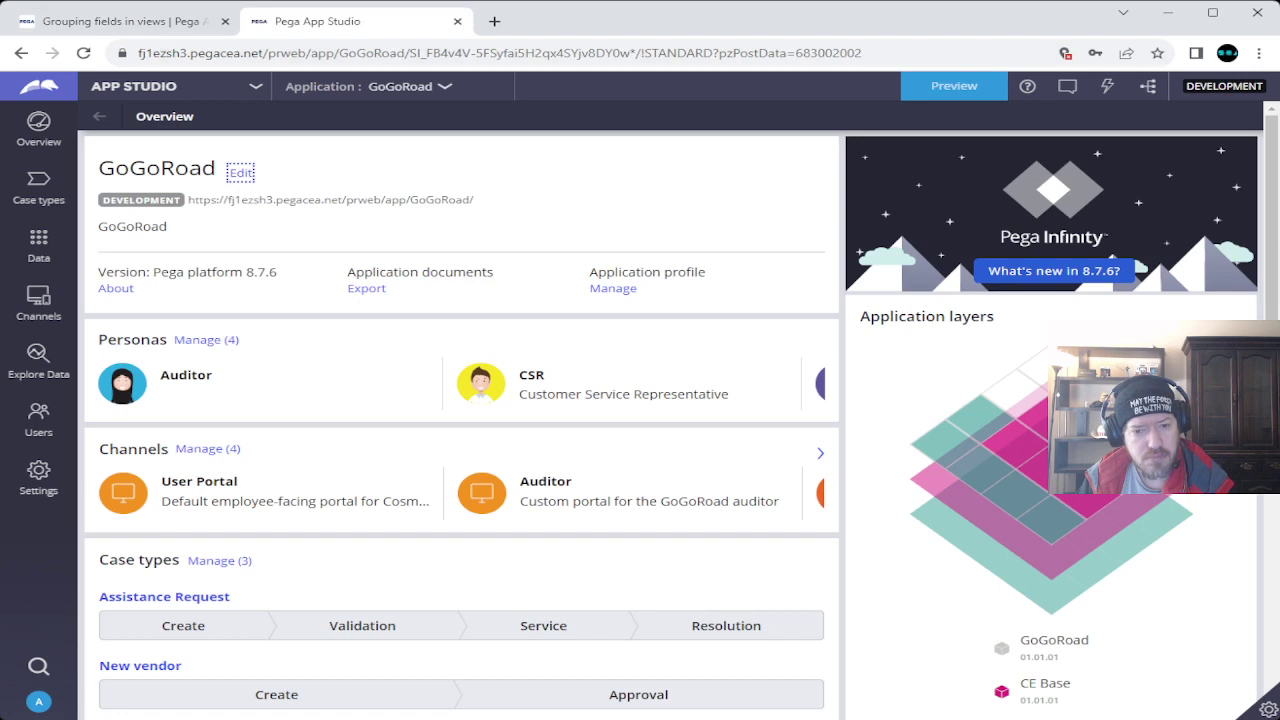
{"action": "left_click", "coordinate": [26, 180]}
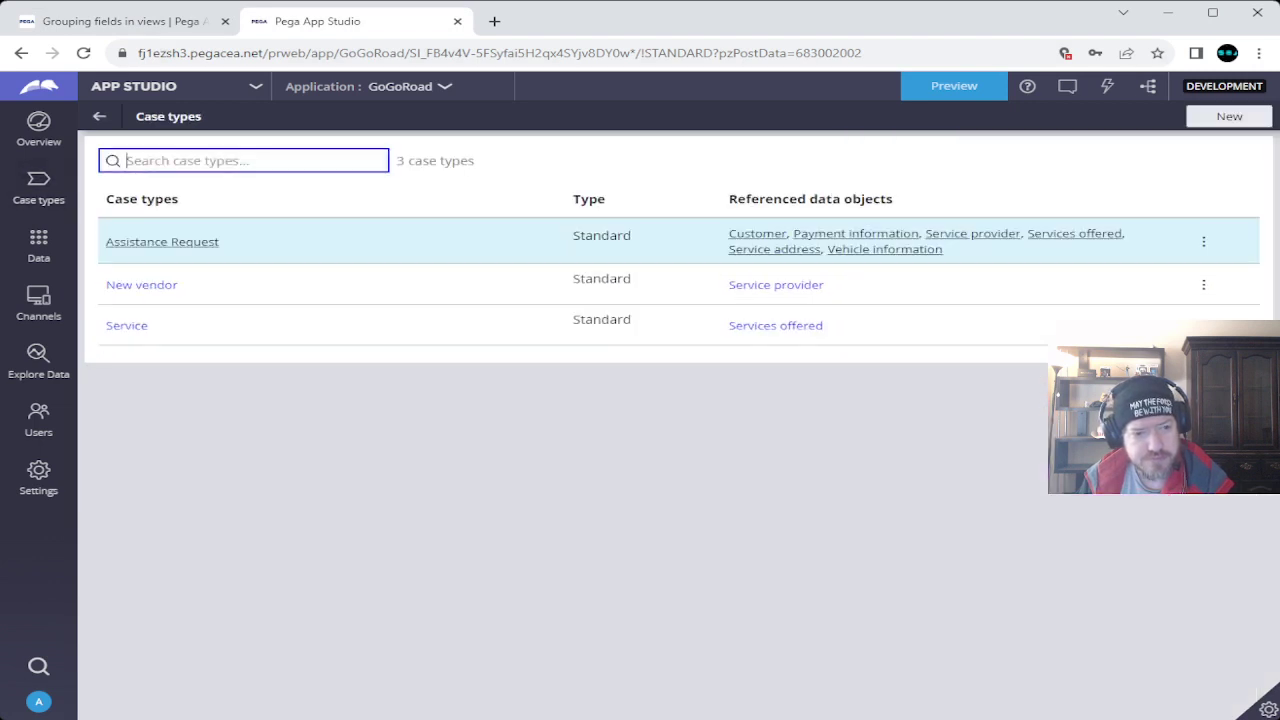
{"action": "left_click", "coordinate": [162, 241]}
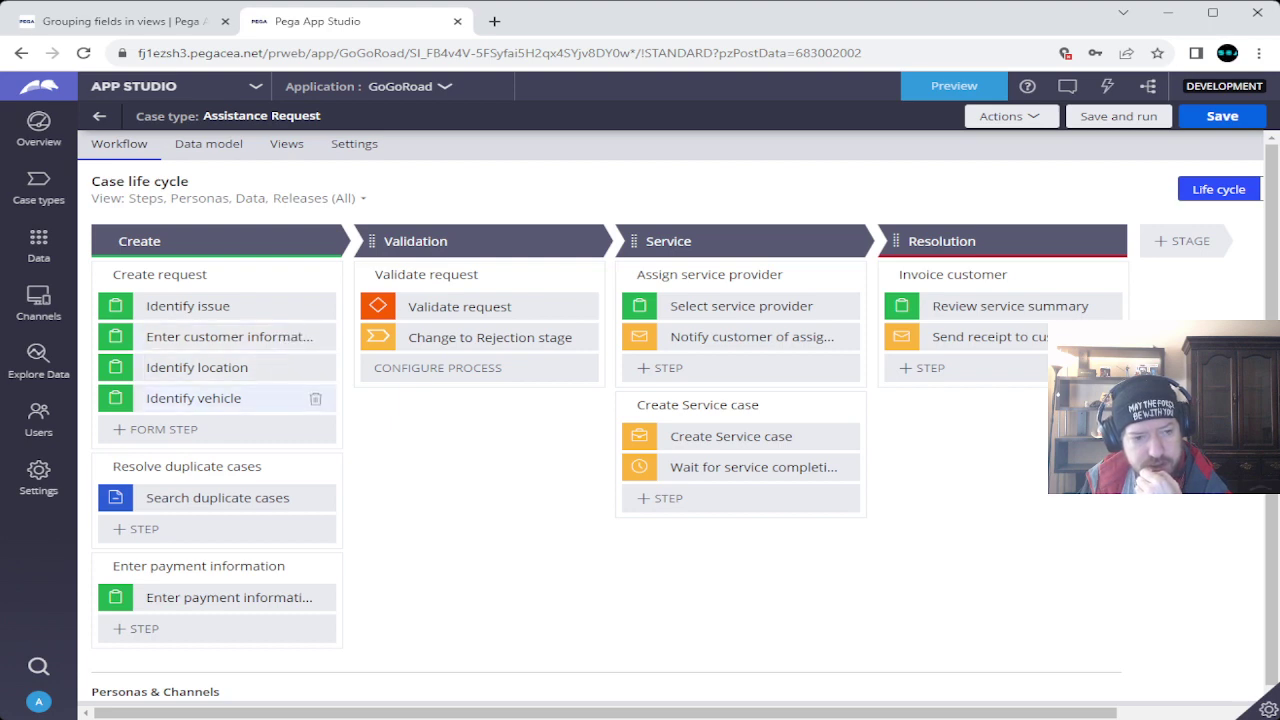
Add a Collect information step to the Enter payment information process.
{"action": "left_click", "coordinate": [125, 21]}
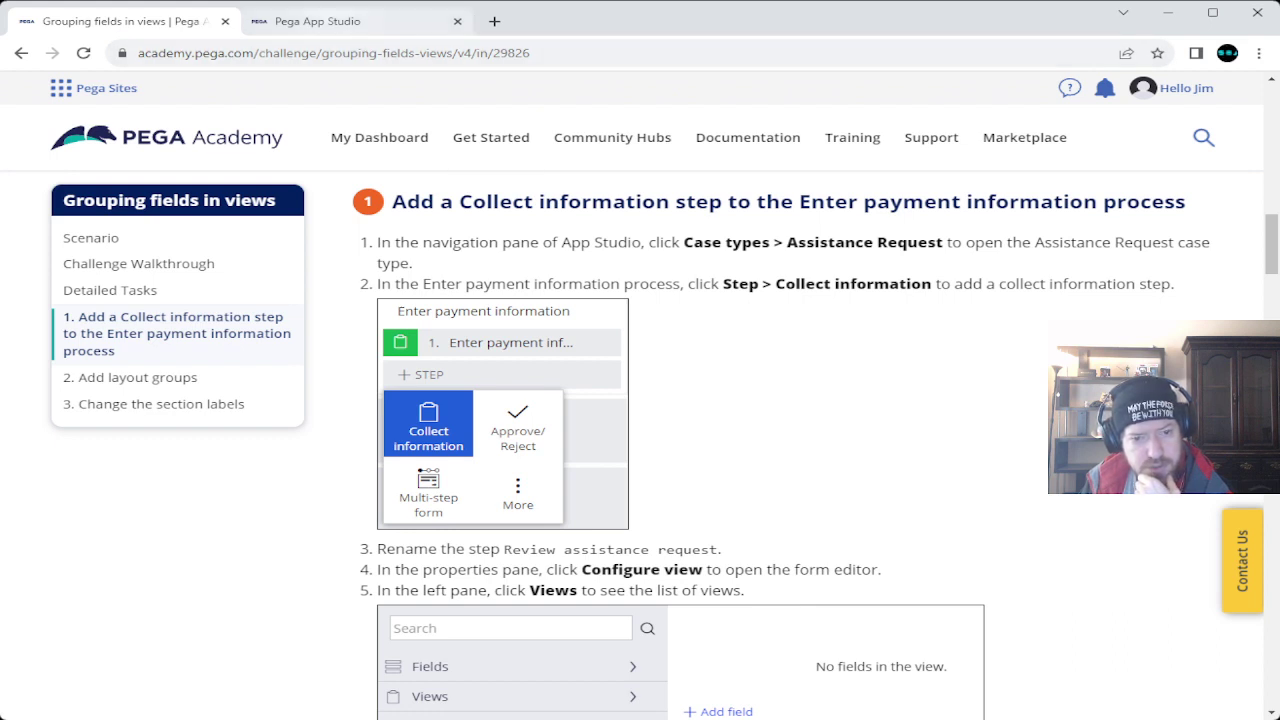
{"action": "key", "text": "ctrl+Tab"}
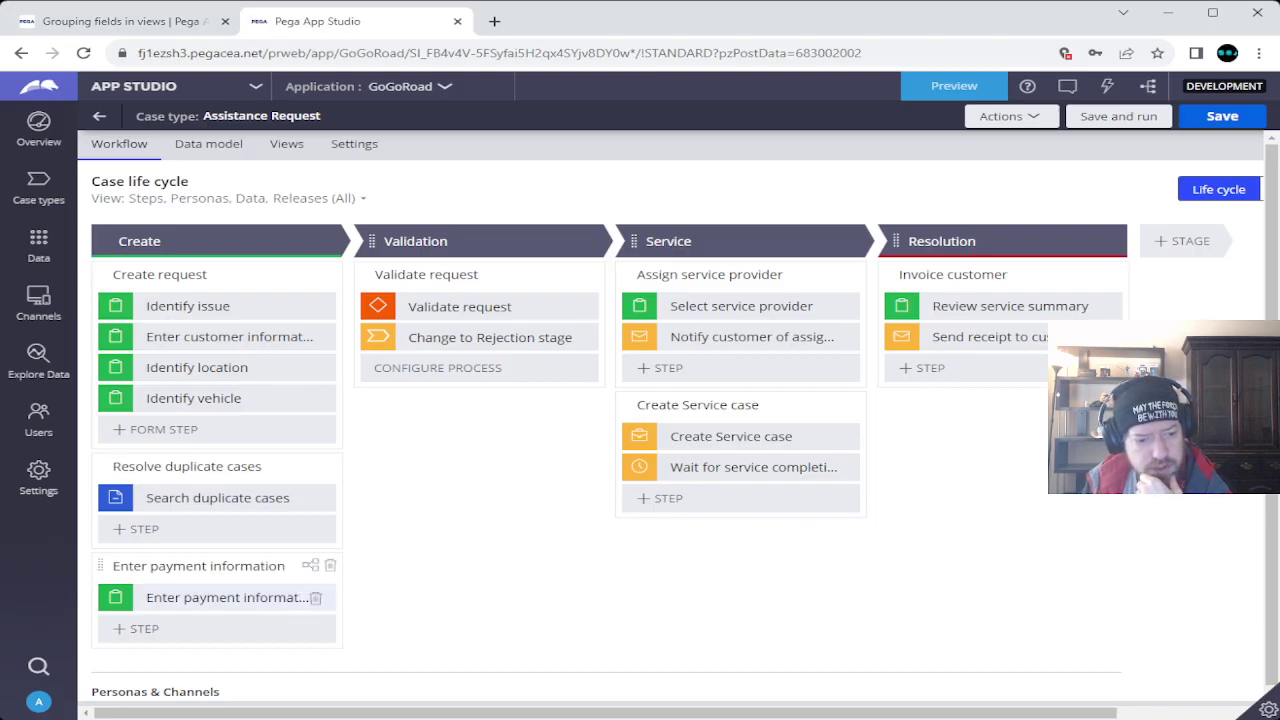
{"action": "left_click", "coordinate": [140, 628]}
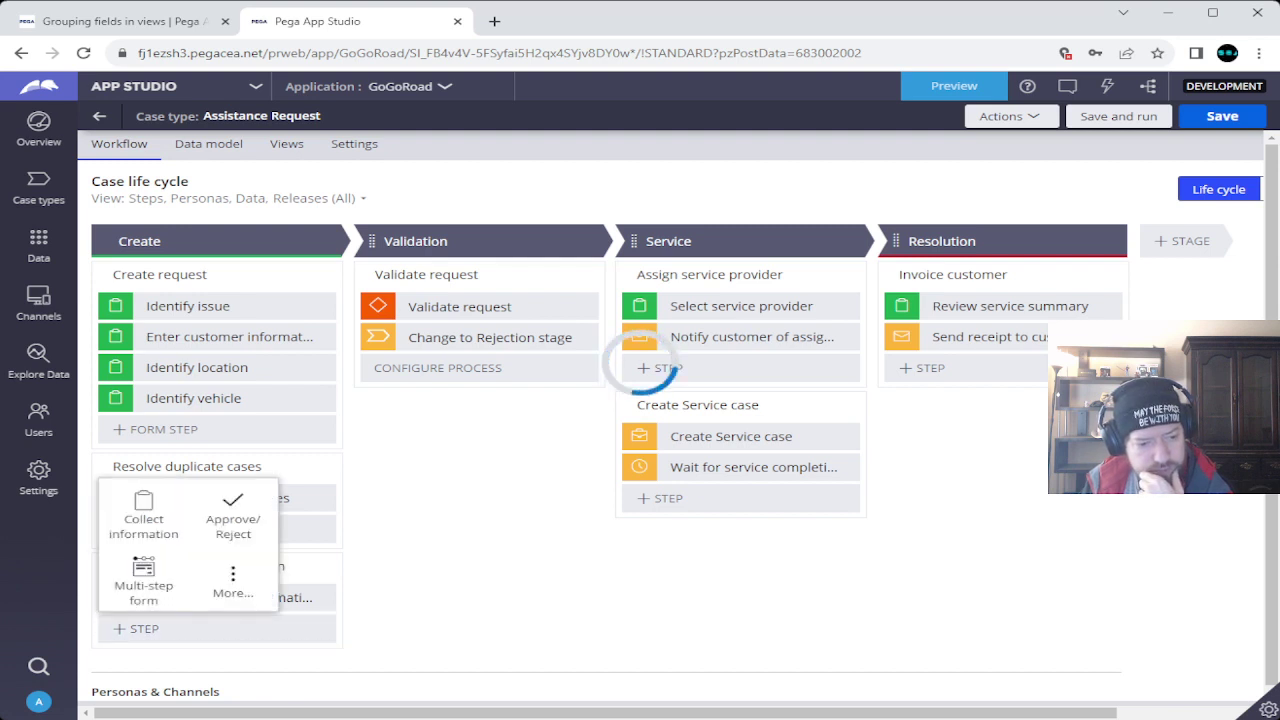
{"action": "key", "text": "Escape"}
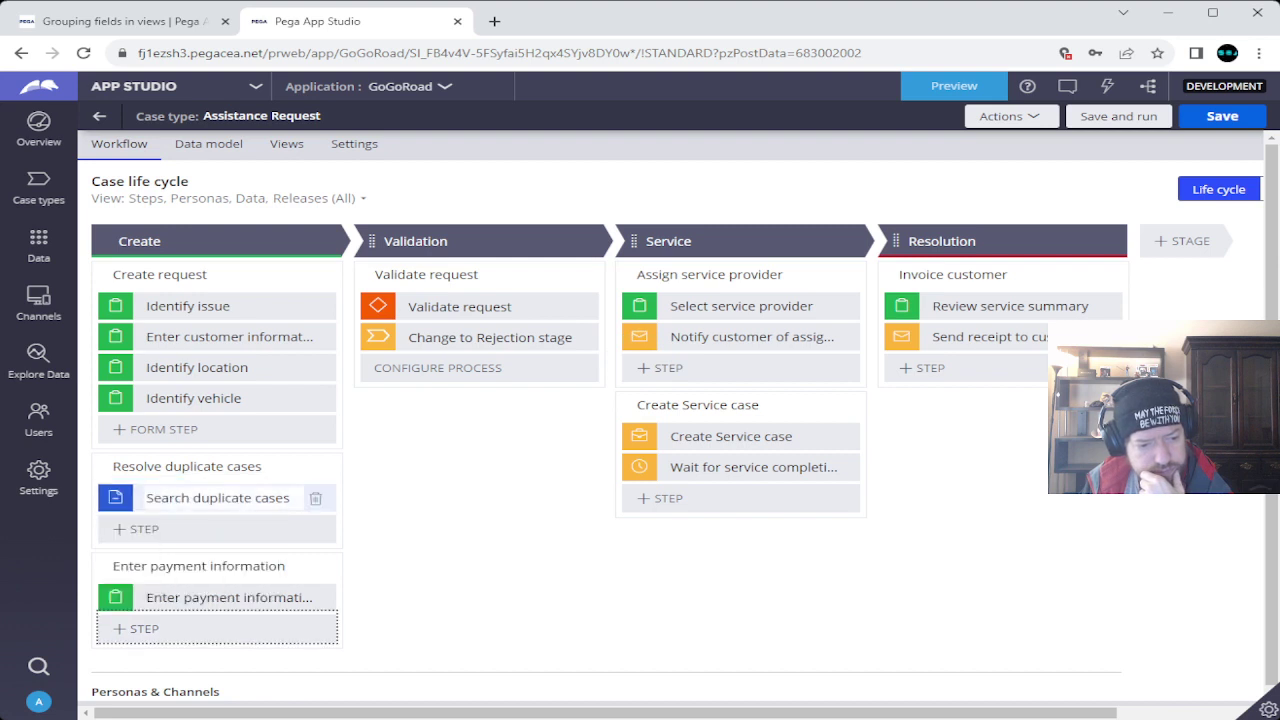
{"action": "key", "text": "Return"}
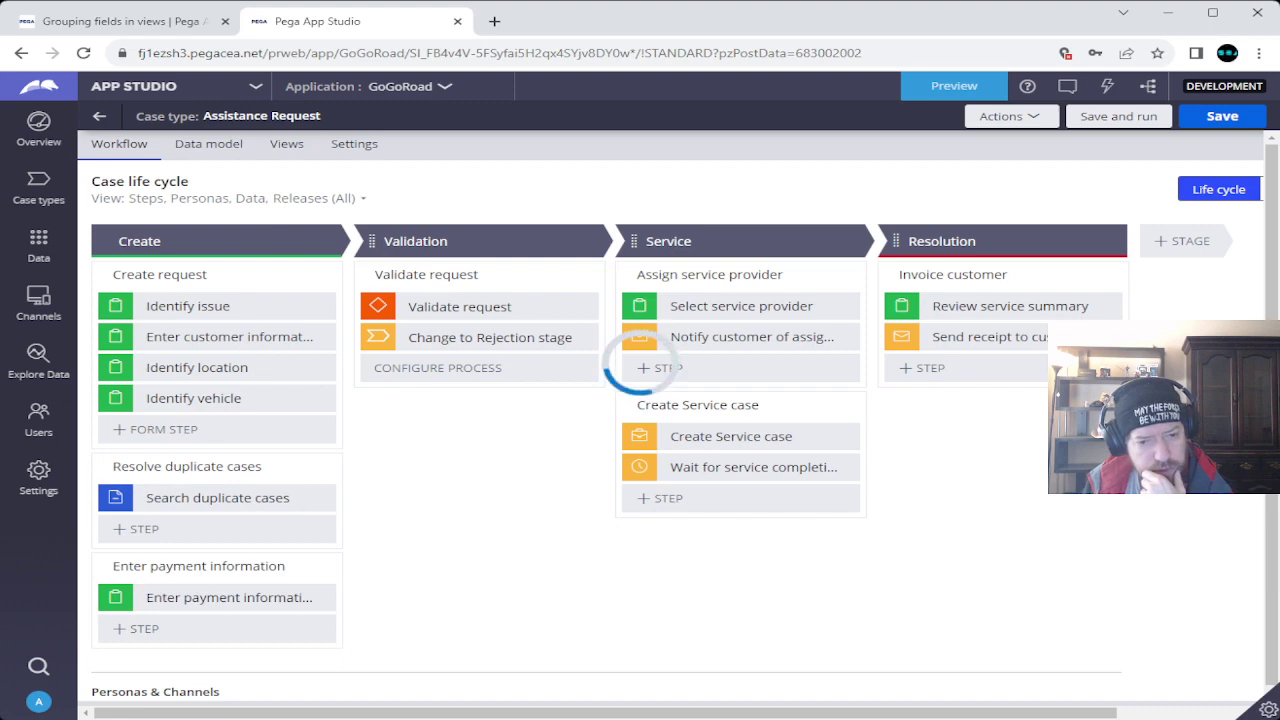
Name the new step 'Review assistance request', copying the name from the challenge.
{"action": "key", "text": "ctrl+Page_Up"}
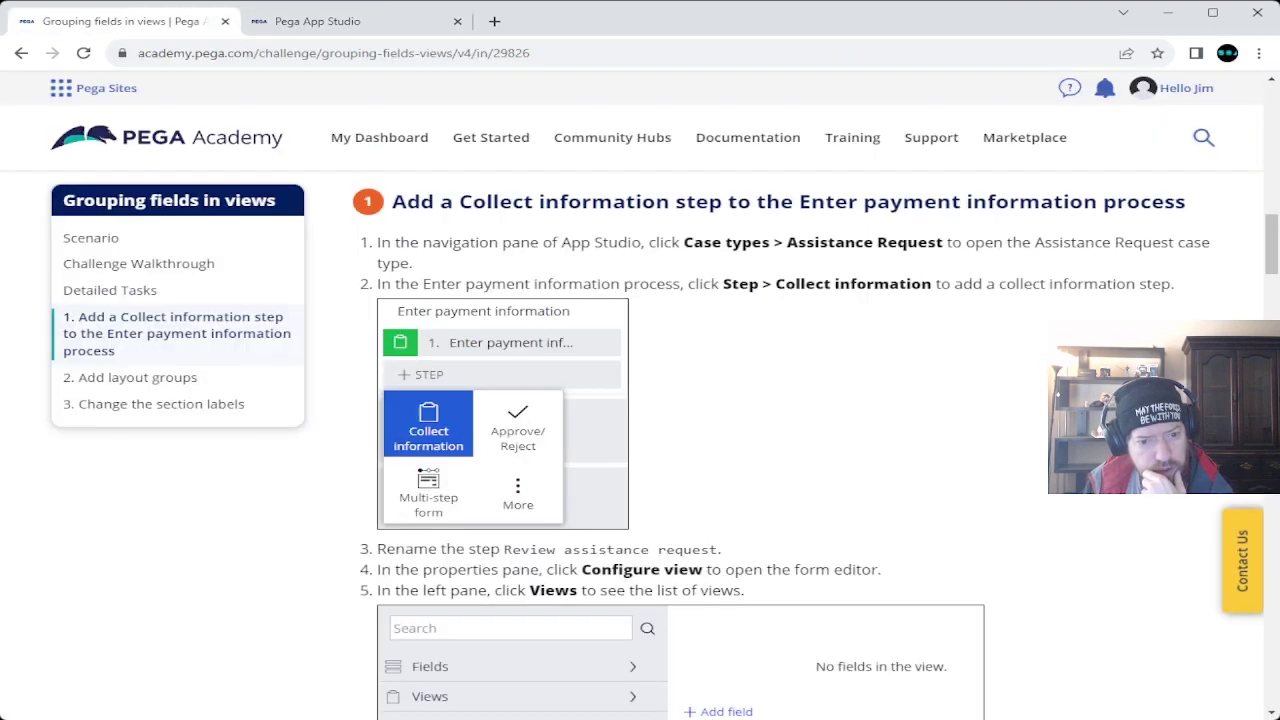
{"action": "scroll", "coordinate": [815, 445], "scroll_direction": "down", "scroll_amount": 3}
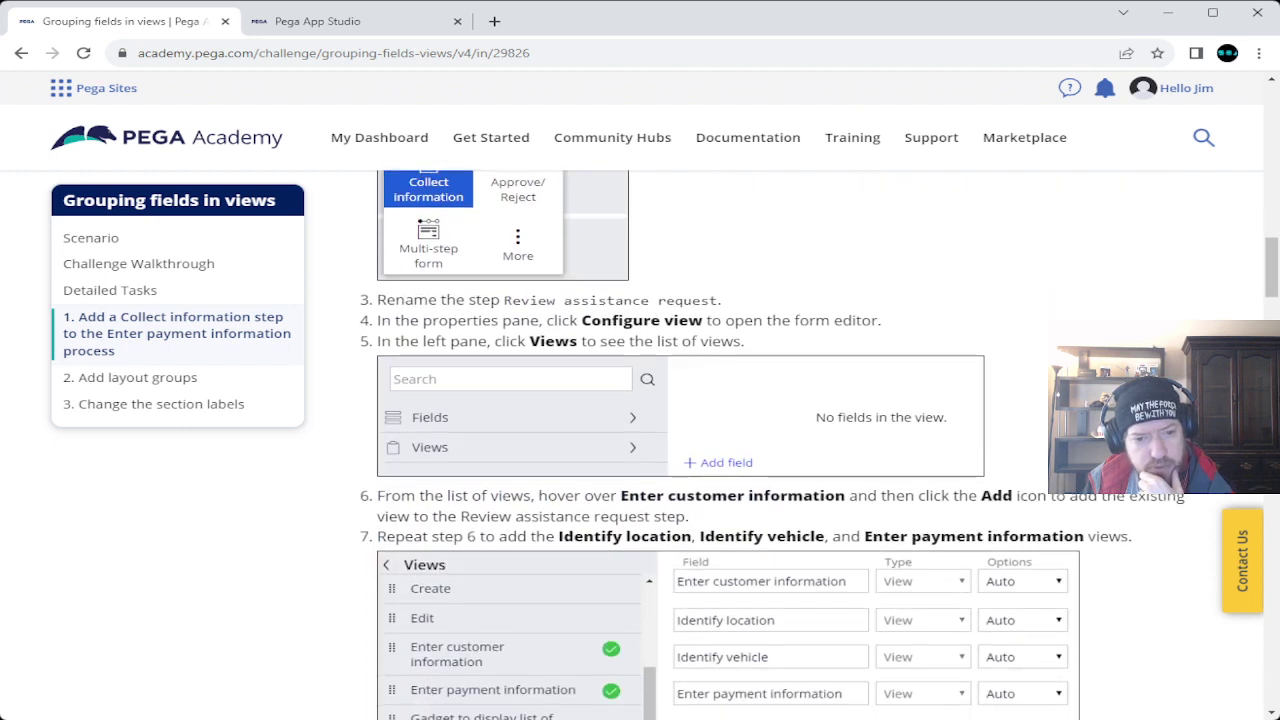
{"action": "left_click_drag", "start_coordinate": [504, 300], "coordinate": [717, 300]}
{"action": "key", "text": "ctrl+c"}
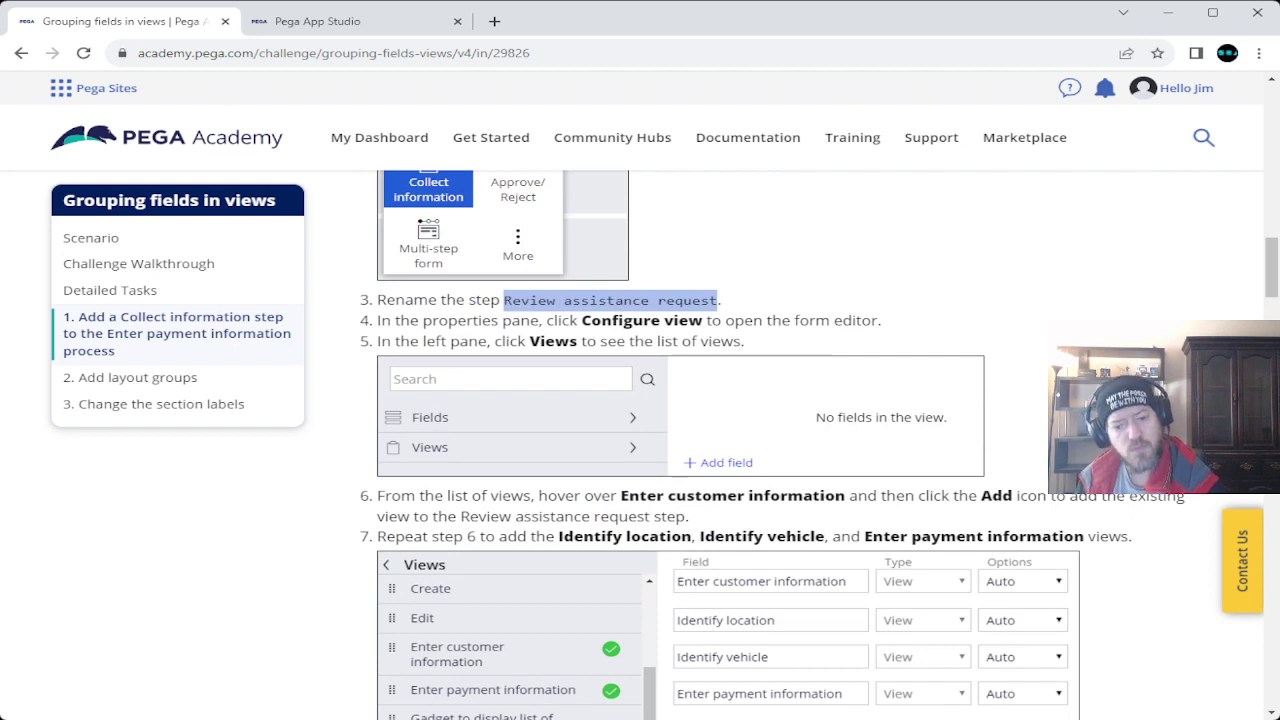
{"action": "key", "text": "ctrl+Tab"}
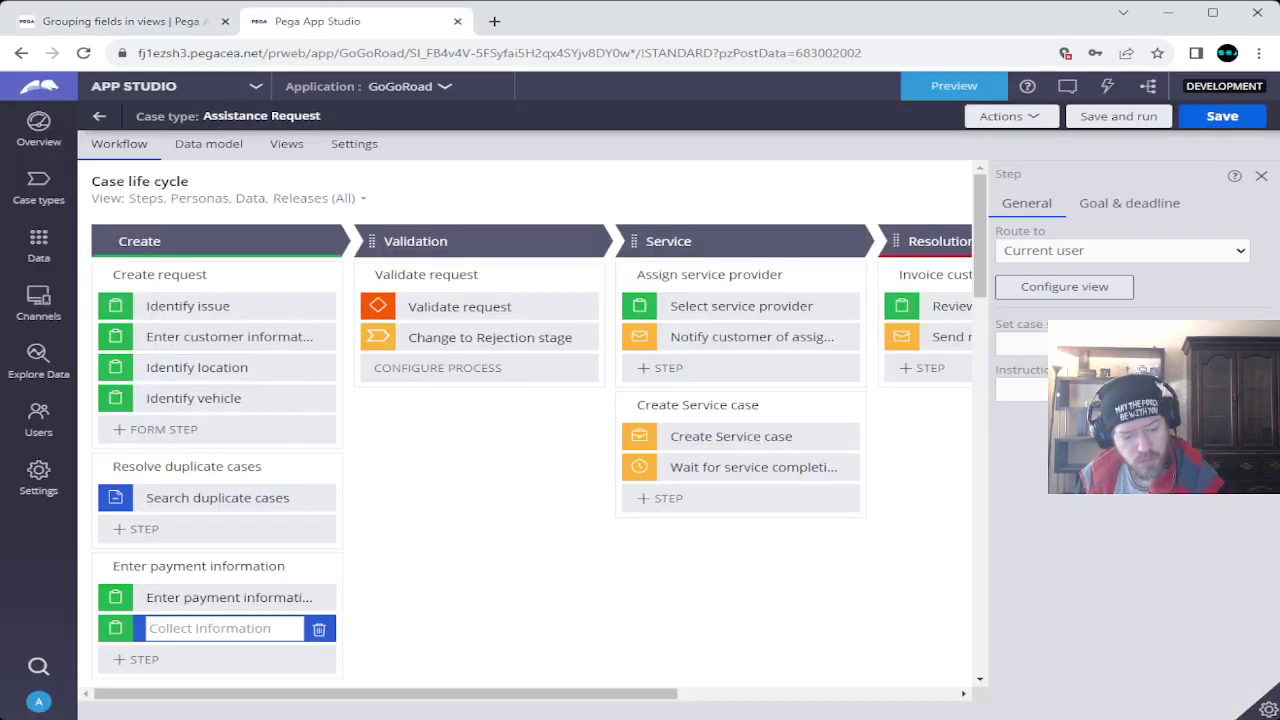
{"action": "key", "text": "ctrl+v"}
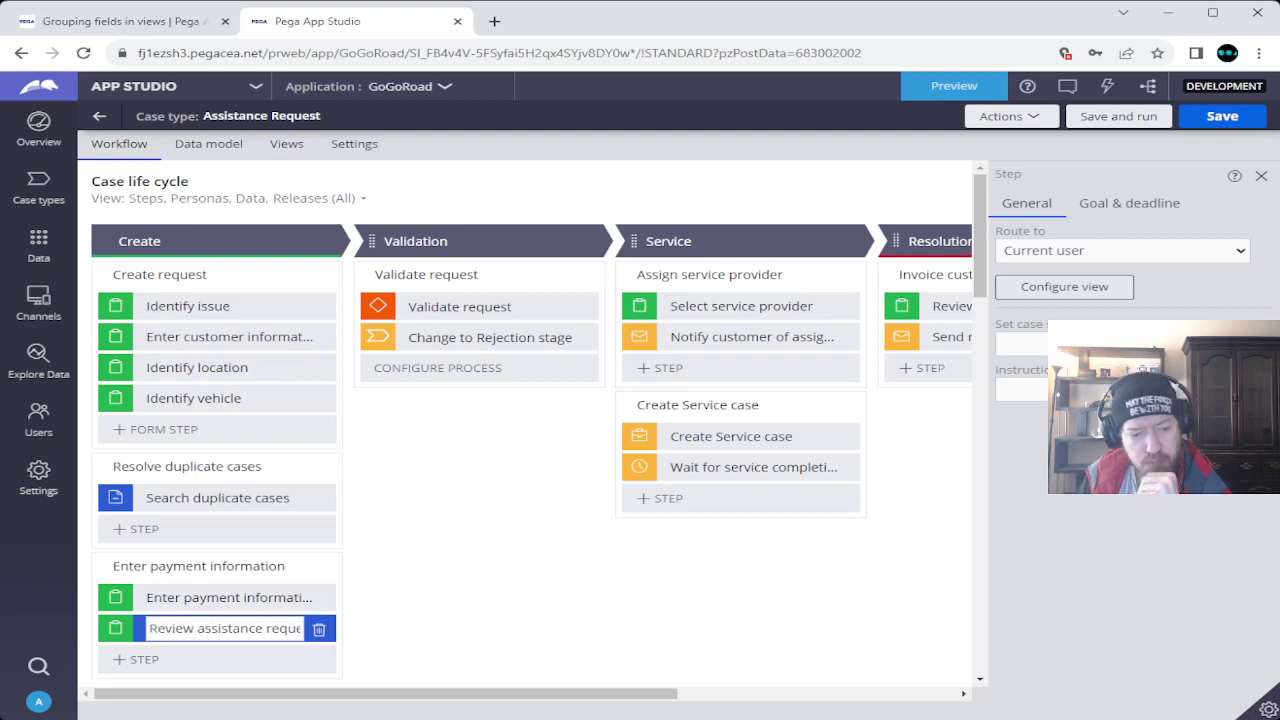
{"action": "key", "text": "Return"}
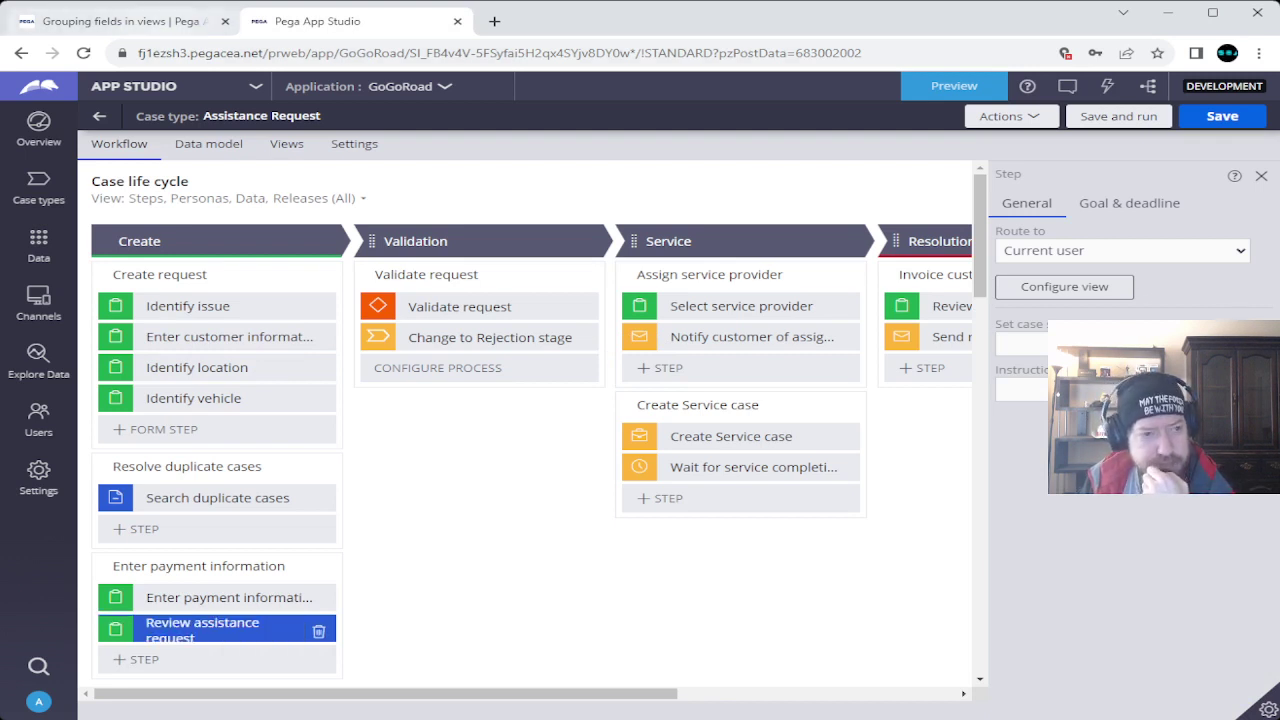
Open the Review assistance request form editor and read the view instructions.
{"action": "left_click", "coordinate": [120, 21]}
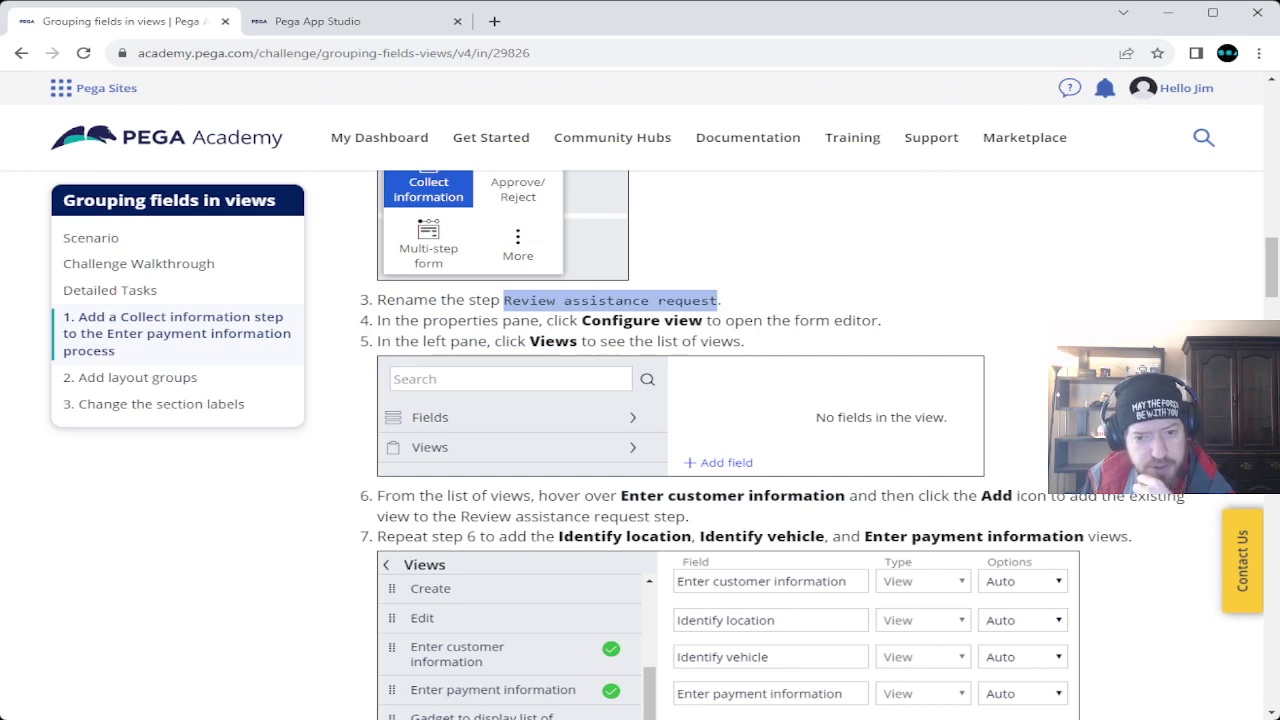
{"action": "left_click", "coordinate": [320, 21]}
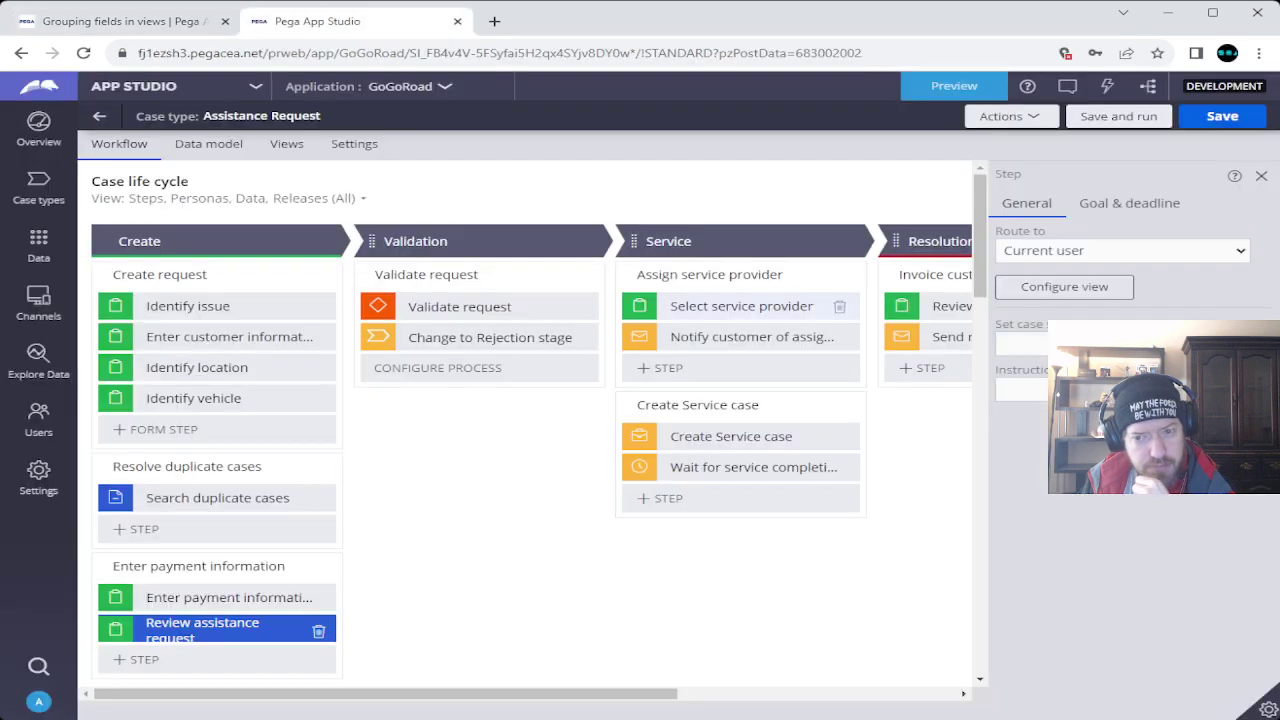
{"action": "left_click", "coordinate": [1064, 286]}
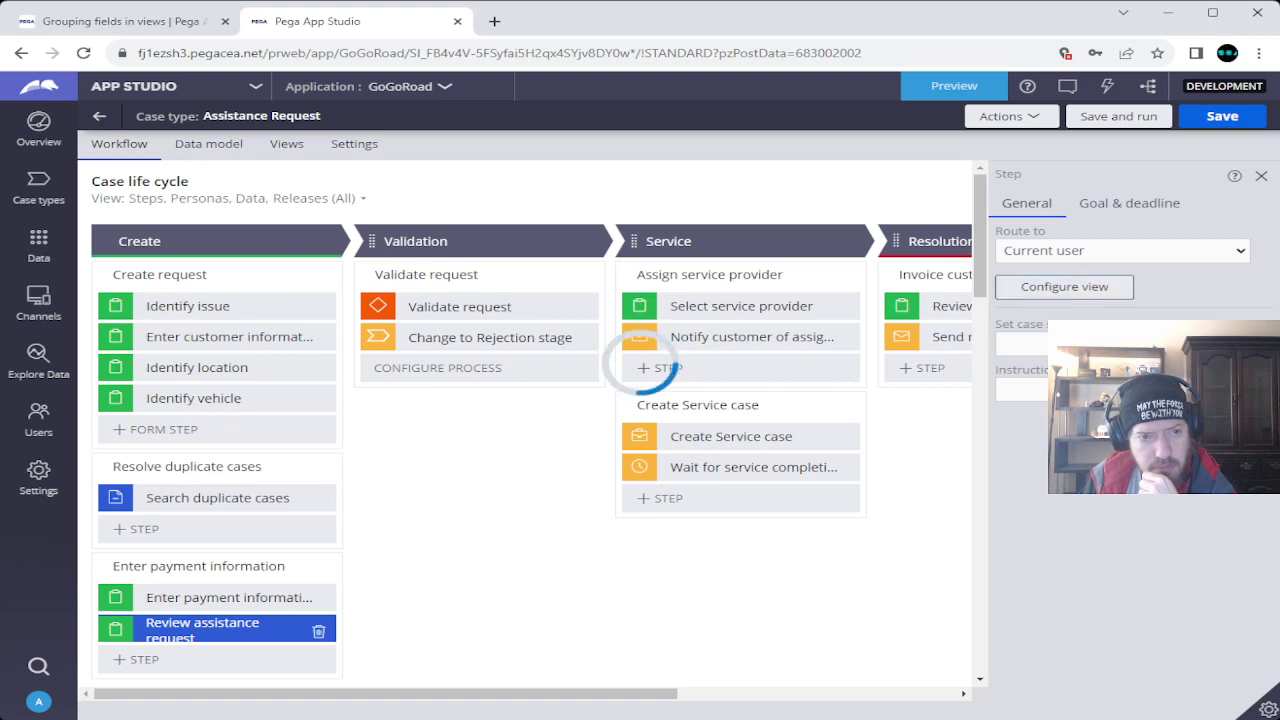
{"action": "left_click", "coordinate": [120, 21]}
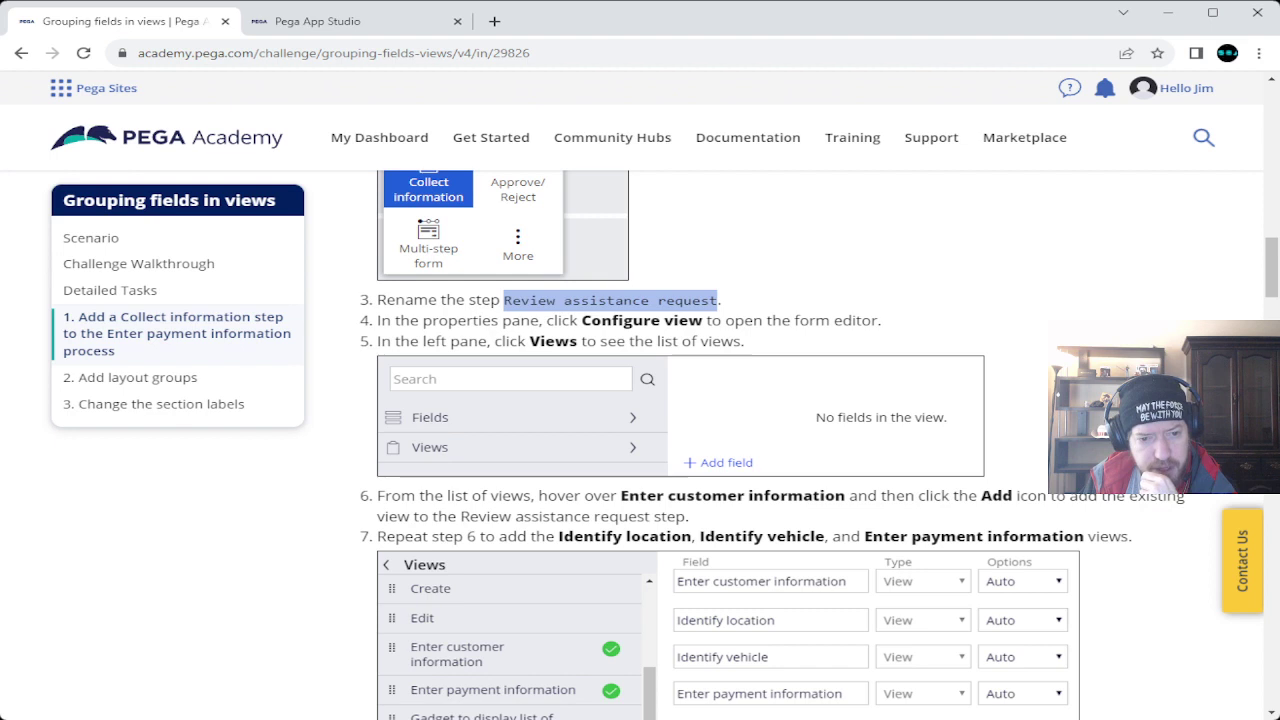
{"action": "scroll", "coordinate": [680, 445], "scroll_direction": "down", "scroll_amount": 3}
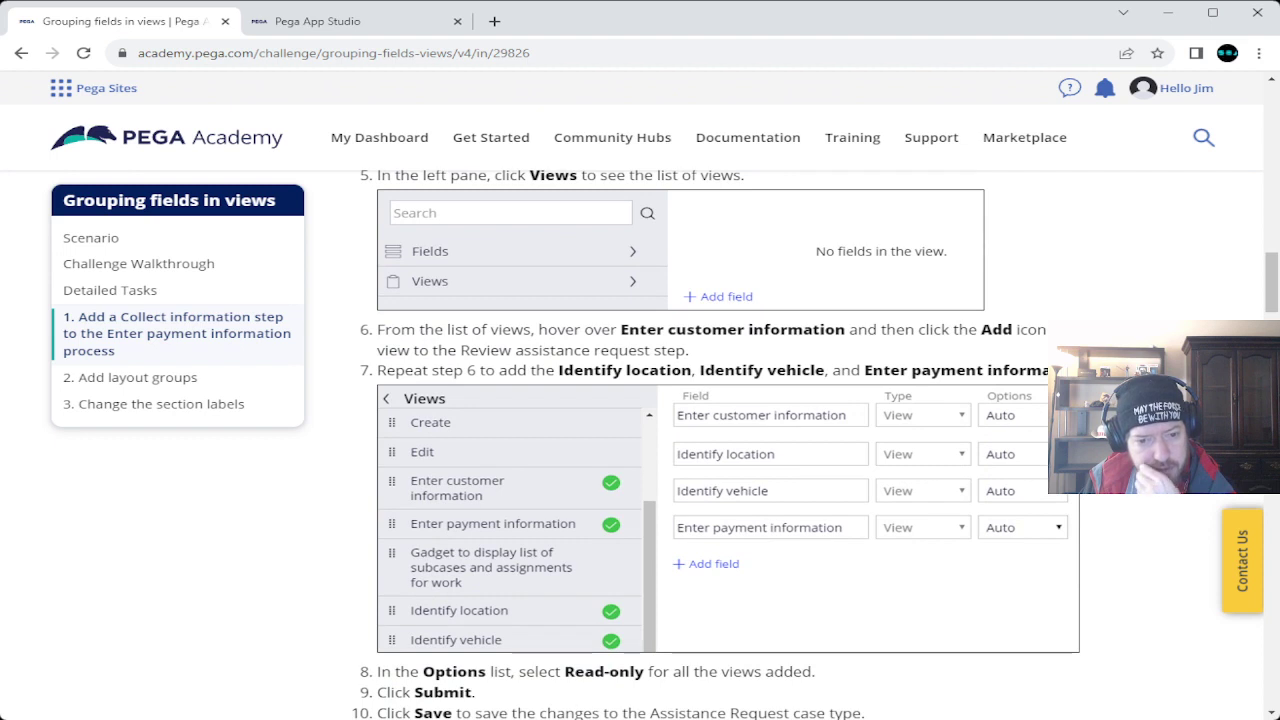
{"action": "key", "text": "ctrl+Tab"}
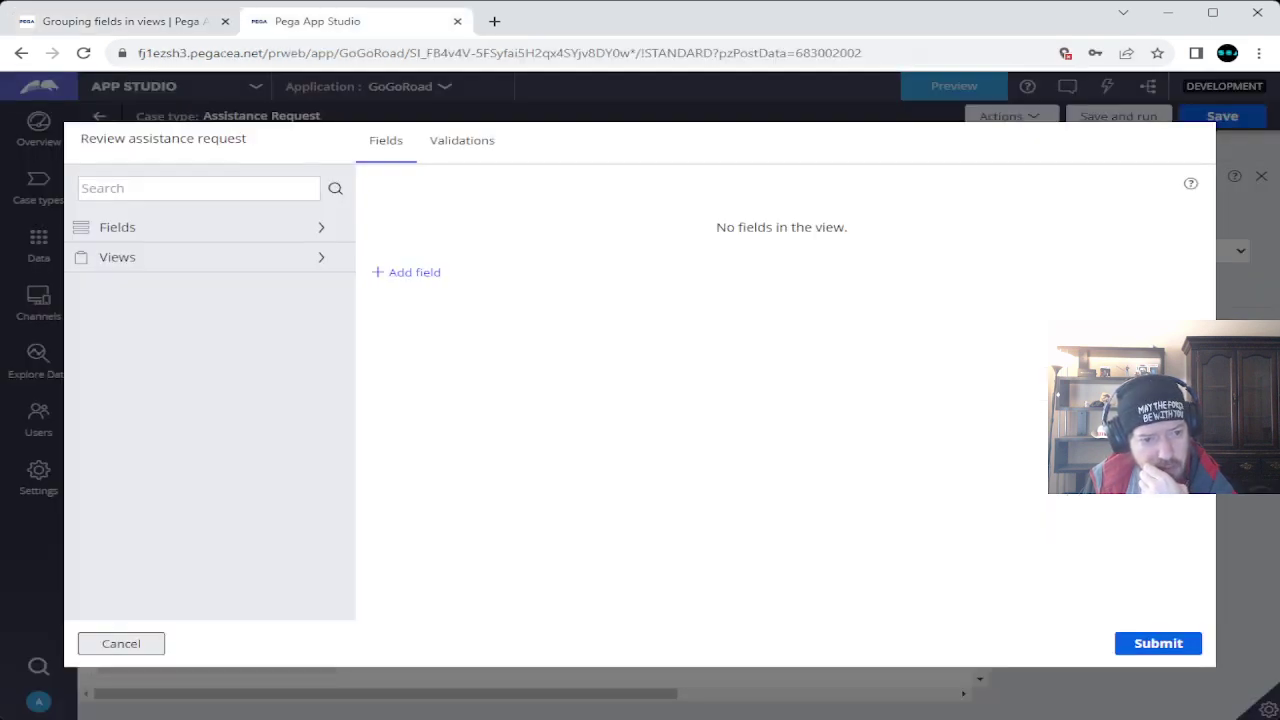
Show the existing views list and add Identify location to Review assistance request.
{"action": "left_click", "coordinate": [117, 257]}
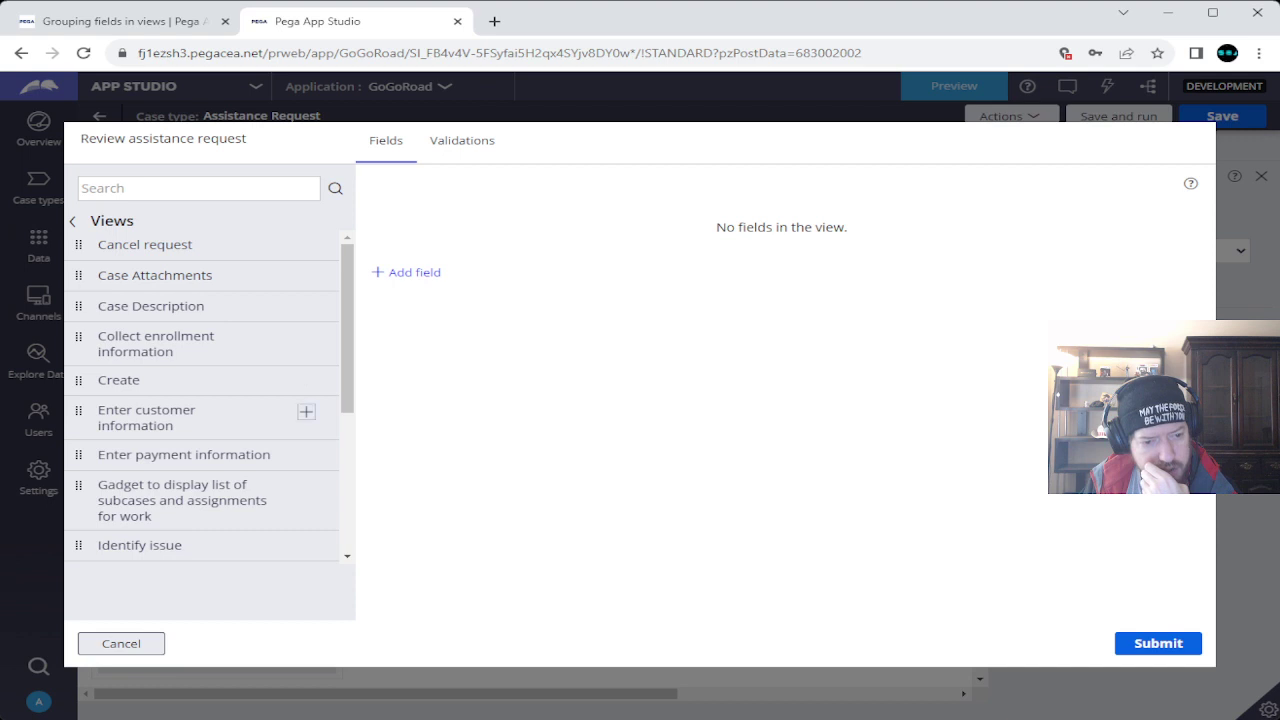
{"action": "left_click", "coordinate": [120, 21]}
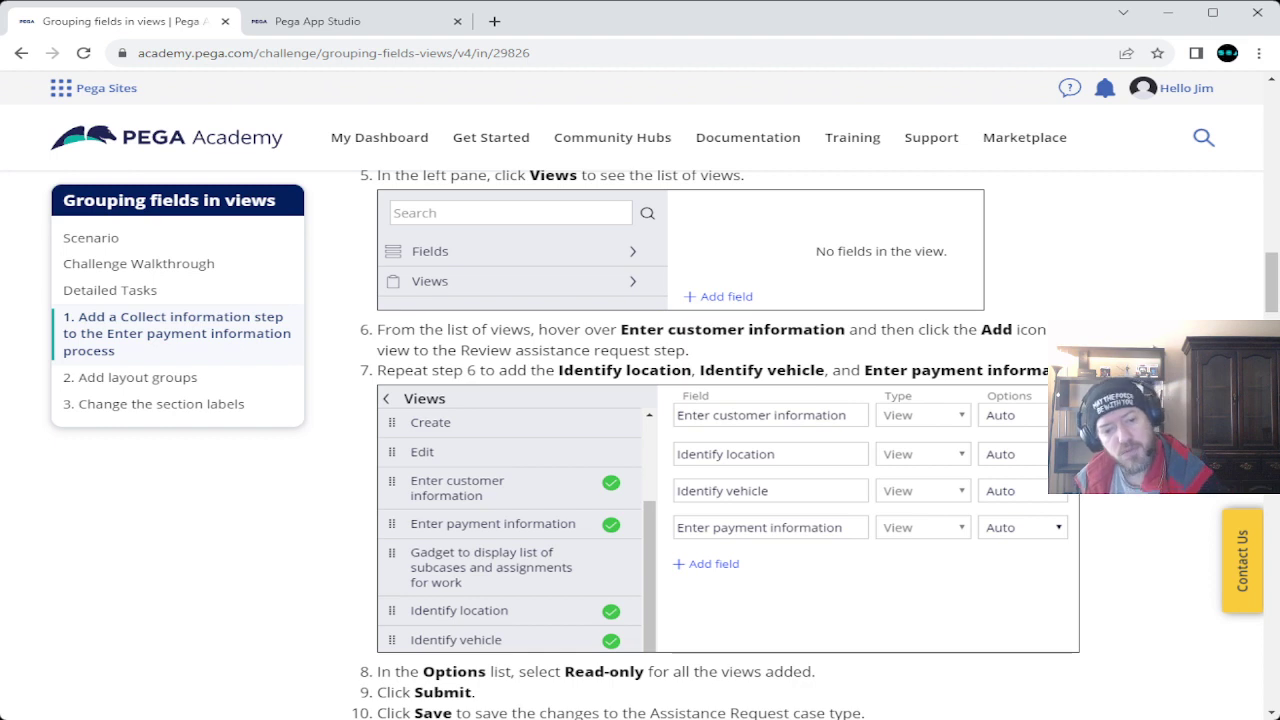
{"action": "mouse_move", "coordinate": [379, 137]}
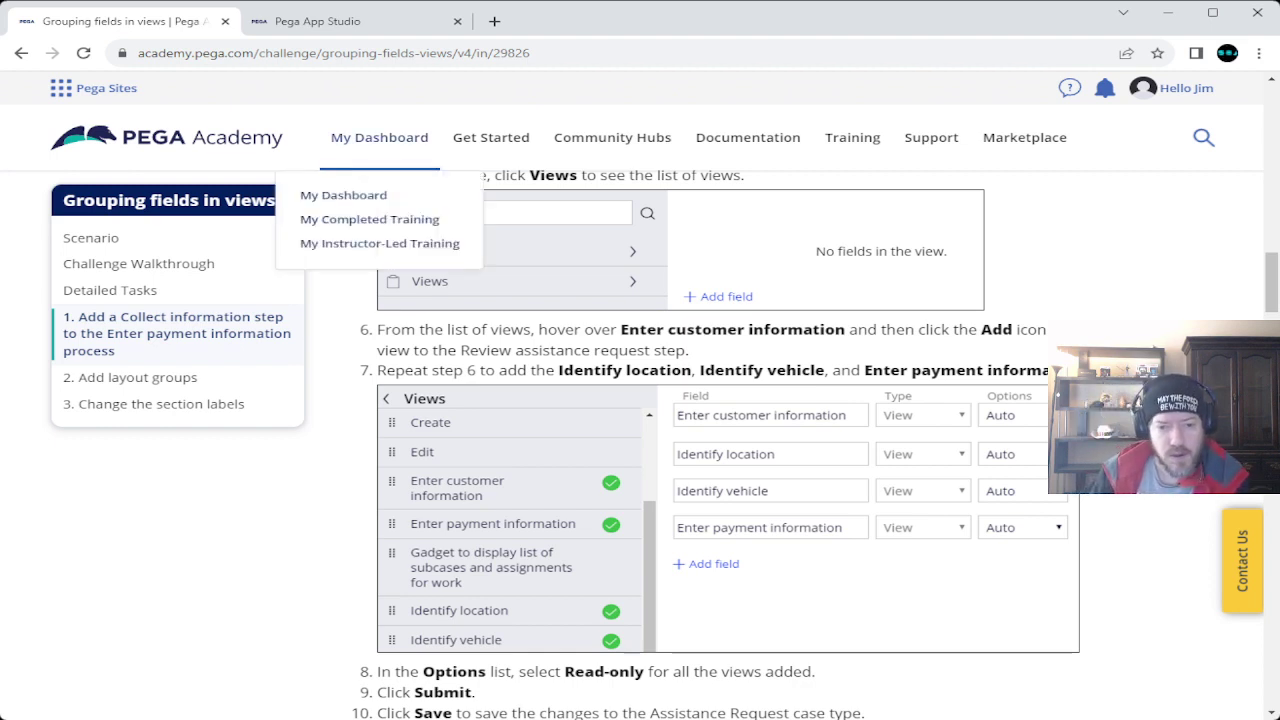
{"action": "key", "text": "ctrl+Tab"}
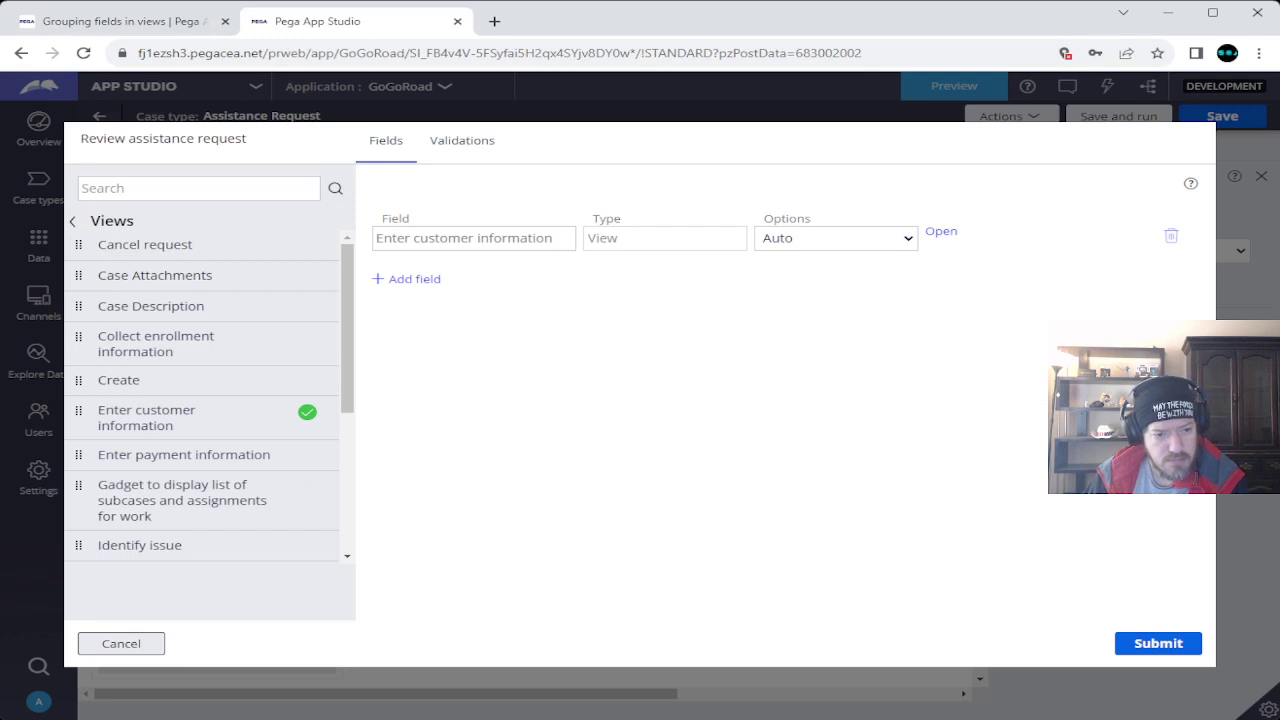
{"action": "scroll", "coordinate": [300, 420], "scroll_direction": "down", "scroll_amount": 1}
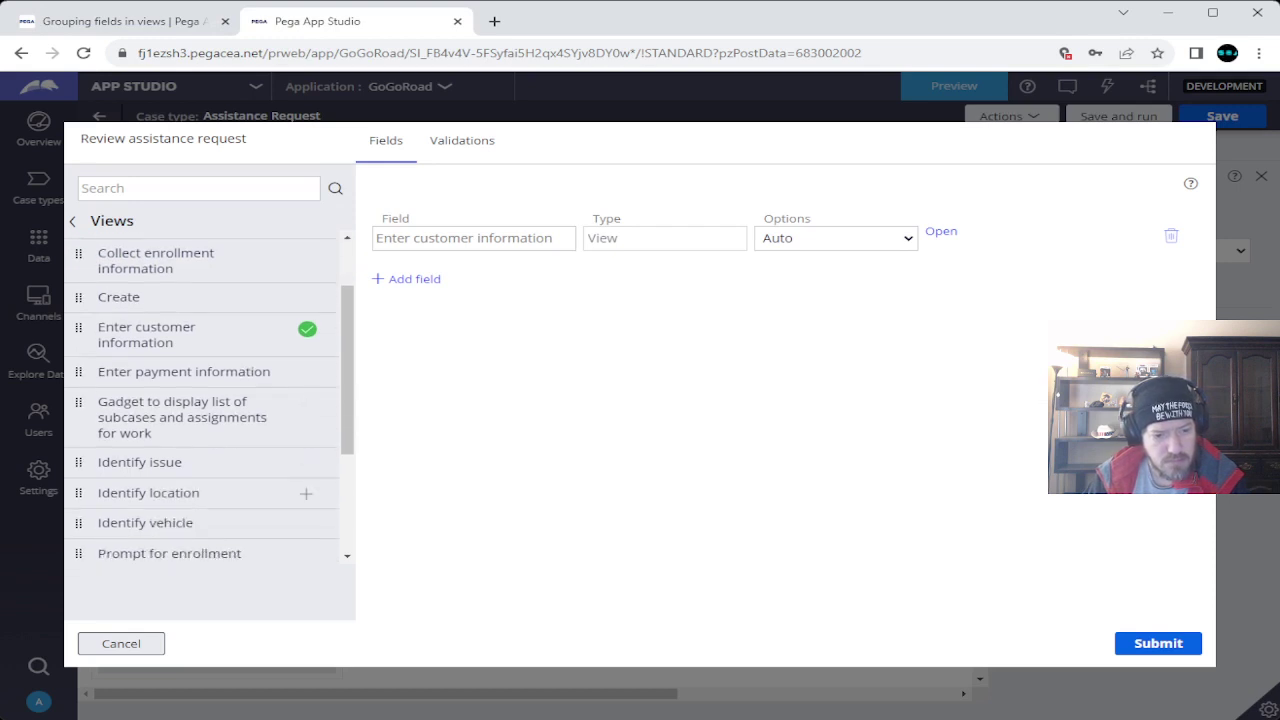
{"action": "left_click", "coordinate": [306, 493]}
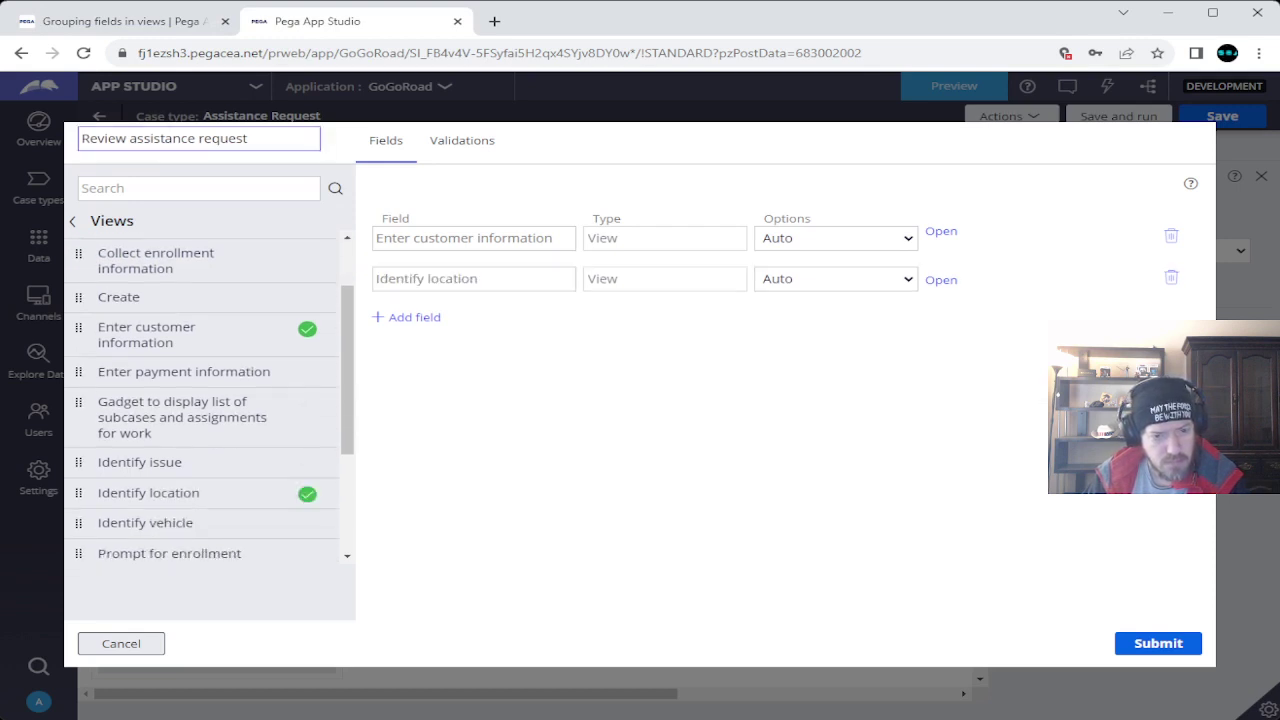
Add the Identify vehicle and Enter payment information views to the step.
{"action": "key", "text": "ctrl+Tab"}
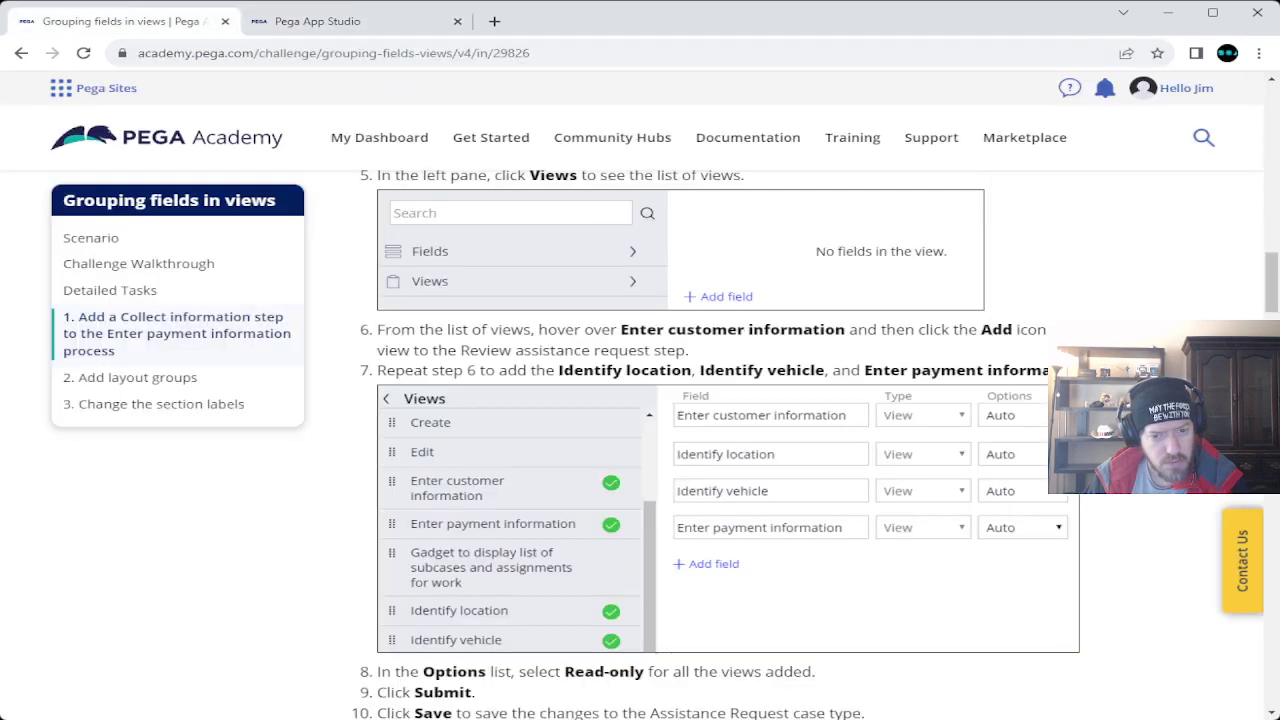
{"action": "left_click", "coordinate": [317, 21]}
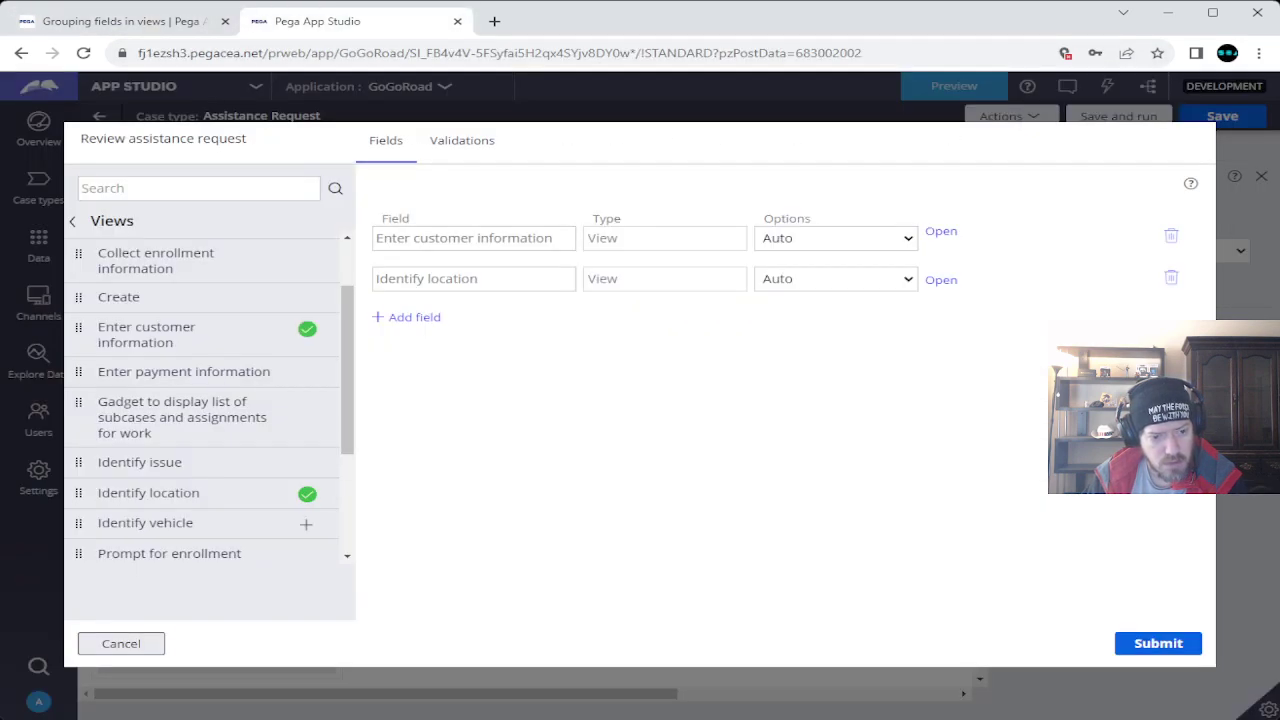
{"action": "left_click", "coordinate": [306, 523]}
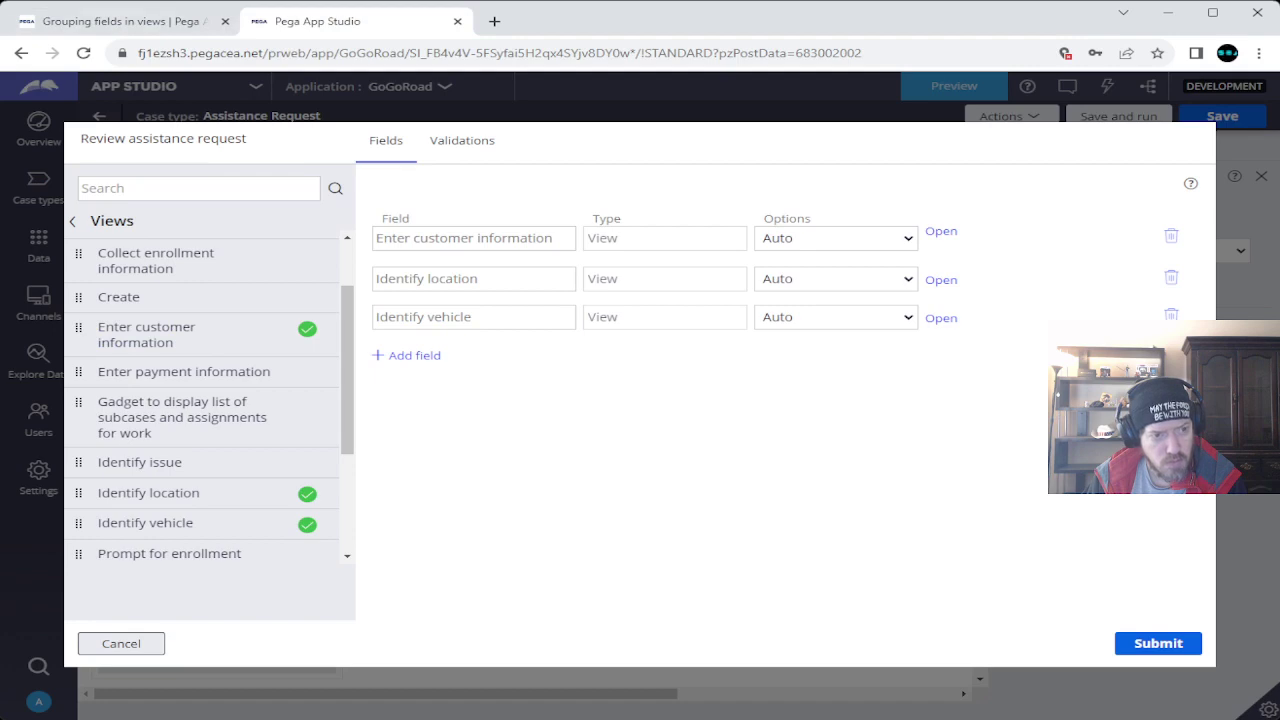
{"action": "key", "text": "ctrl+Tab"}
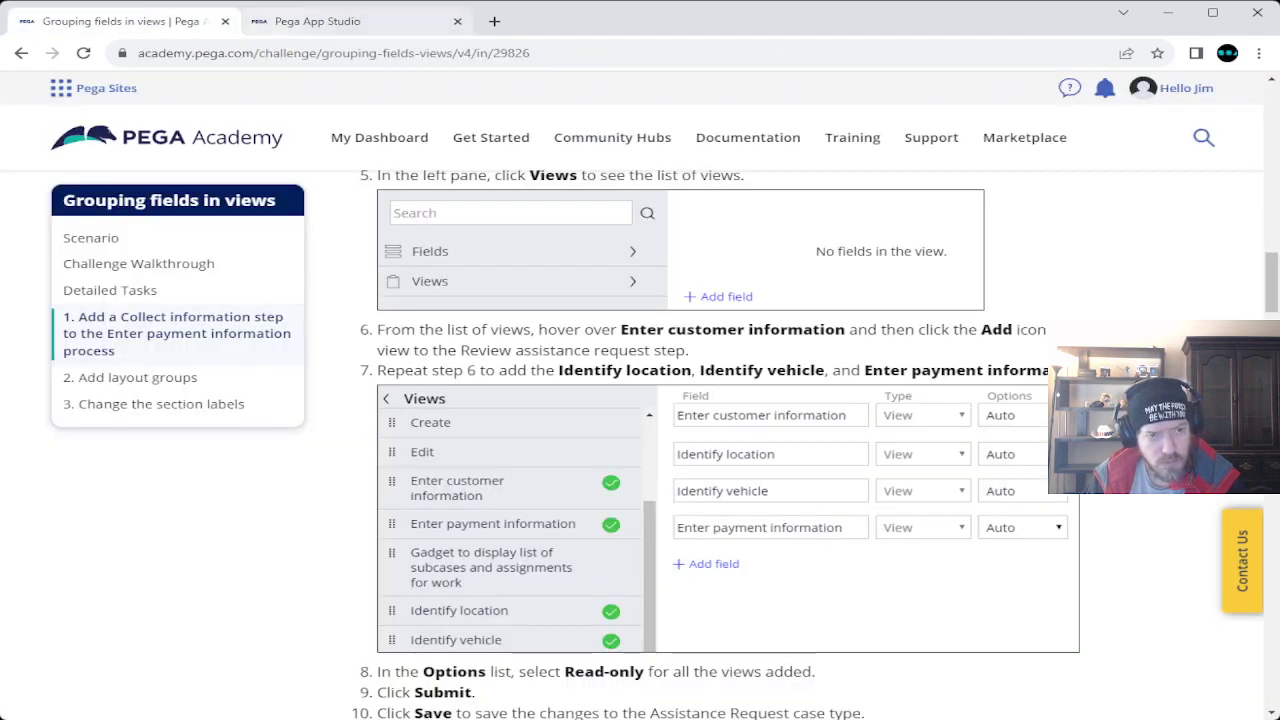
{"action": "left_click", "coordinate": [317, 21]}
{"action": "mouse_move", "coordinate": [306, 463]}
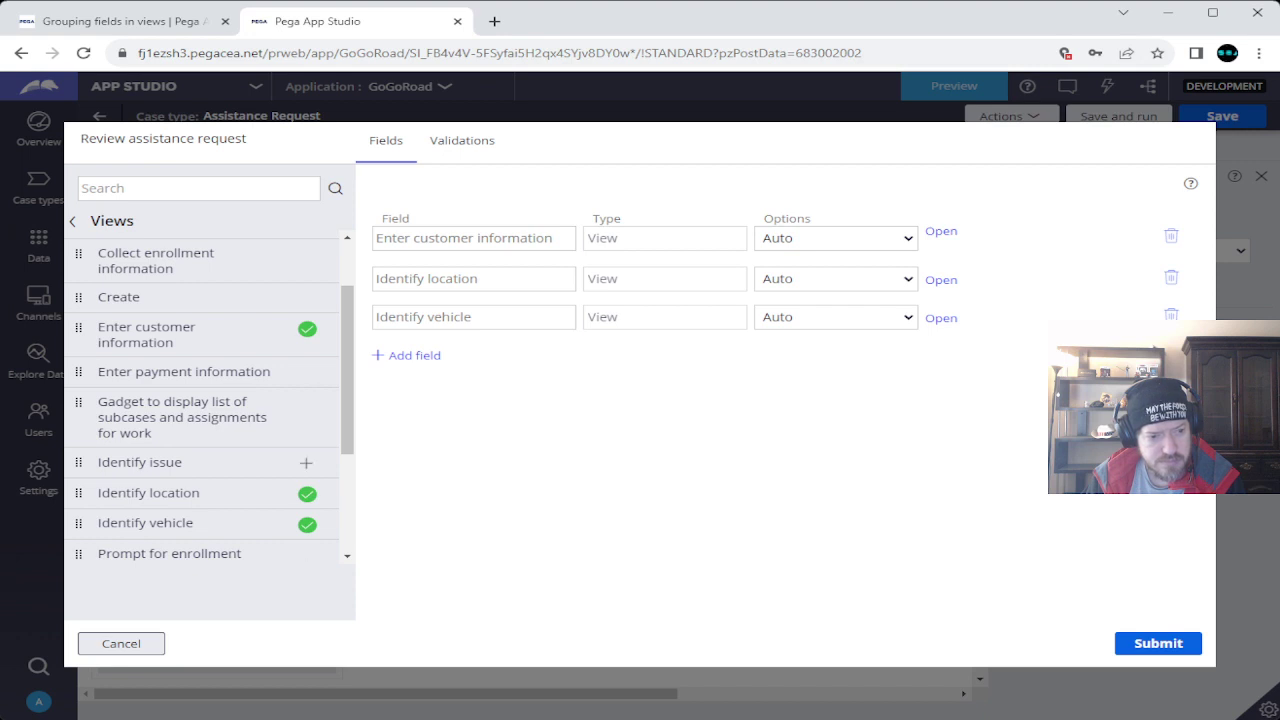
{"action": "left_click", "coordinate": [306, 372]}
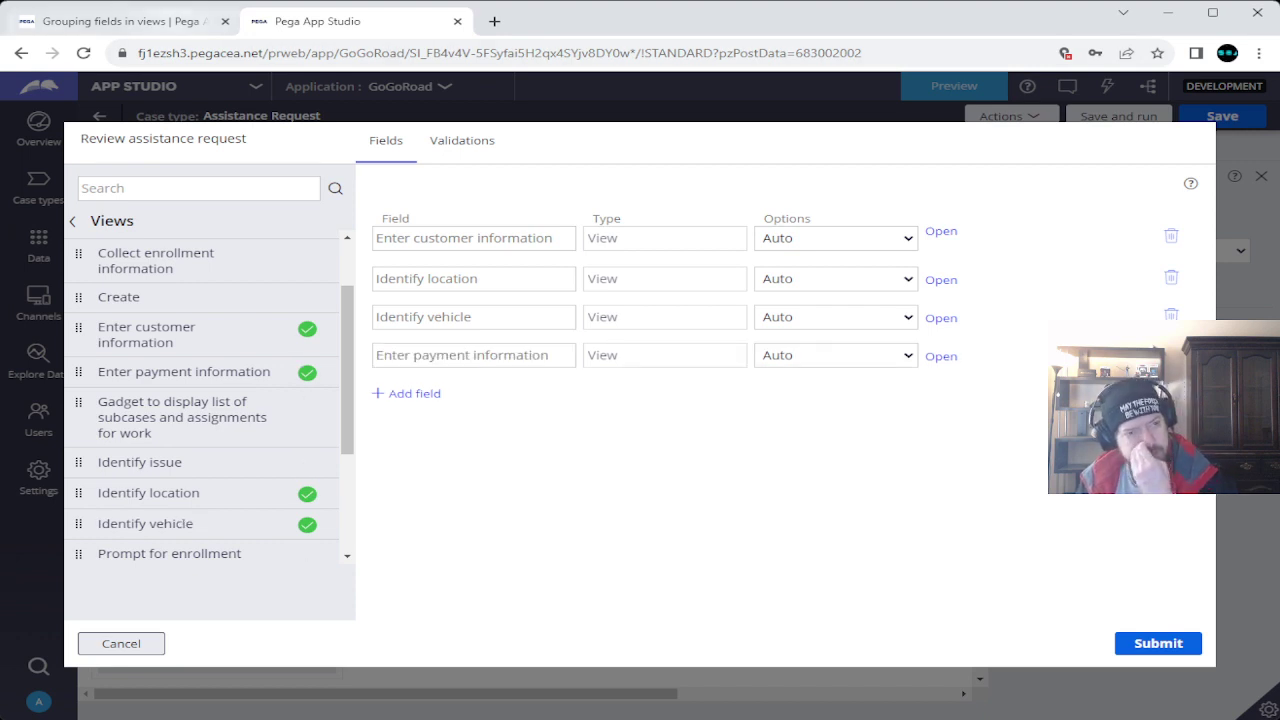
Review the challenge instructions for the next step.
{"action": "left_click", "coordinate": [120, 21]}
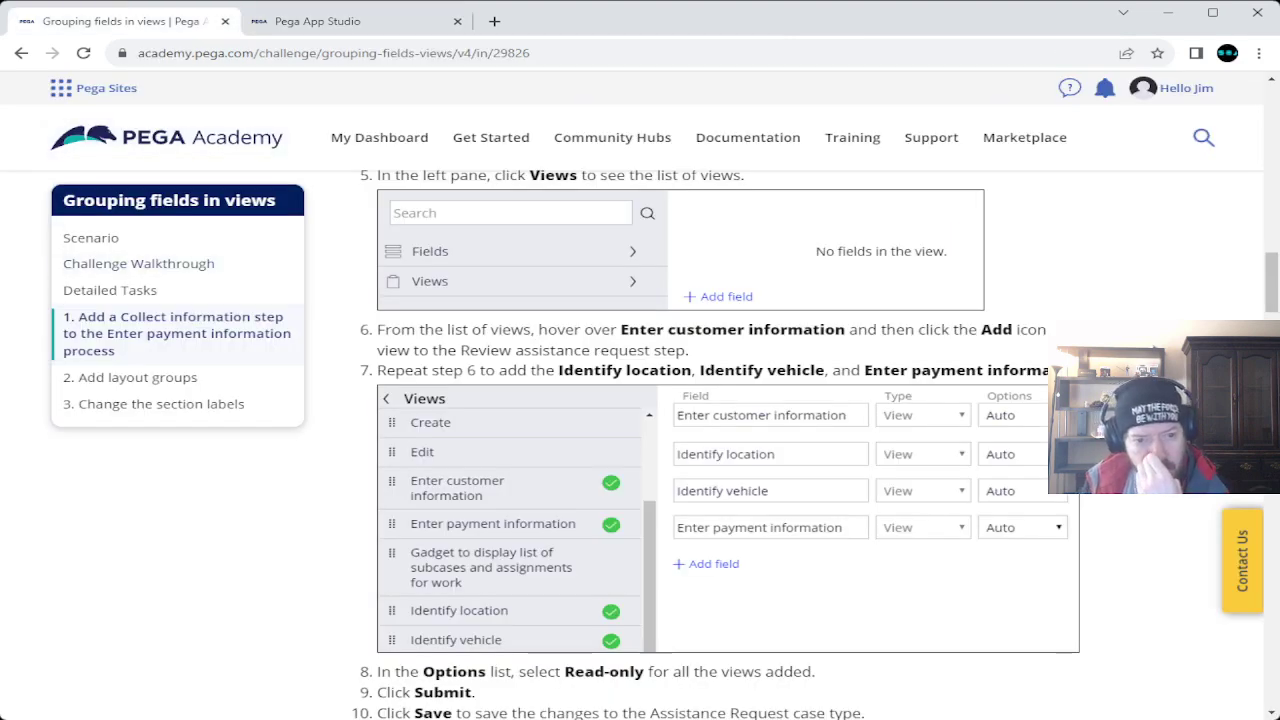
{"action": "scroll", "coordinate": [640, 450], "scroll_direction": "down", "scroll_amount": 5}
{"action": "scroll", "coordinate": [640, 450], "scroll_direction": "up", "scroll_amount": 3}
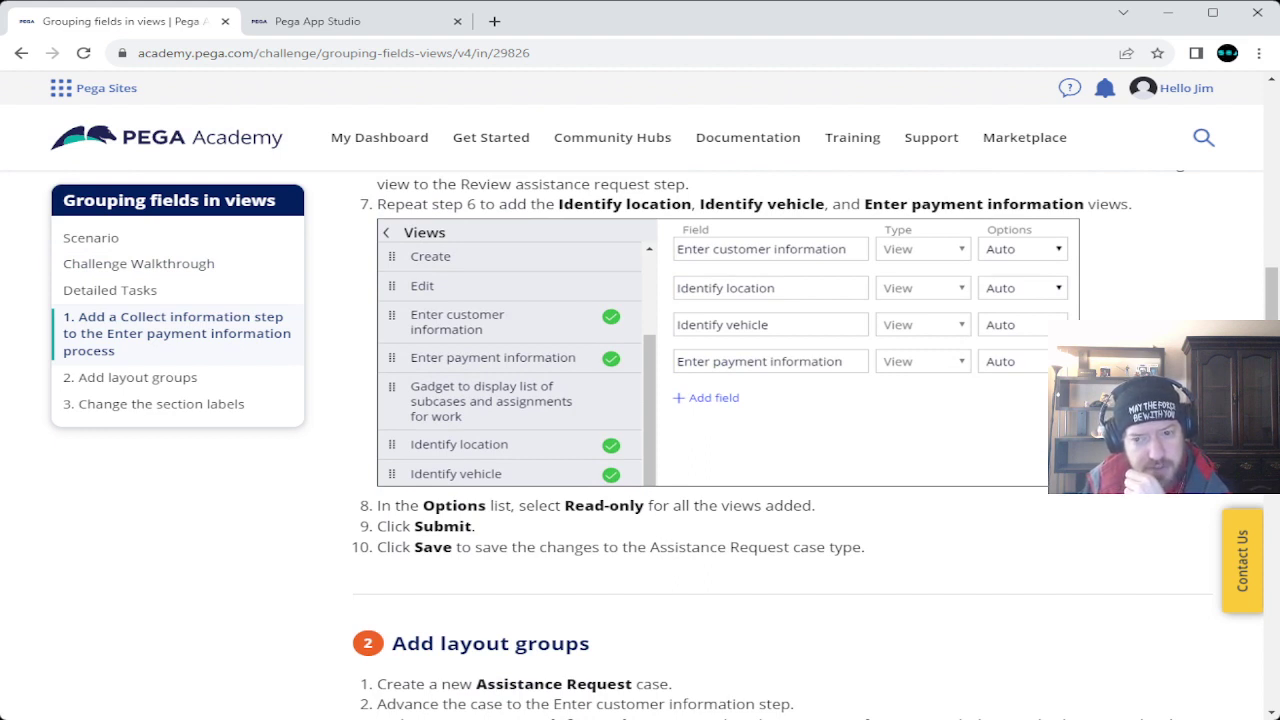
Set all four views to Read-only, submit, and save the Assistance Request case type.
{"action": "left_click", "coordinate": [310, 21]}
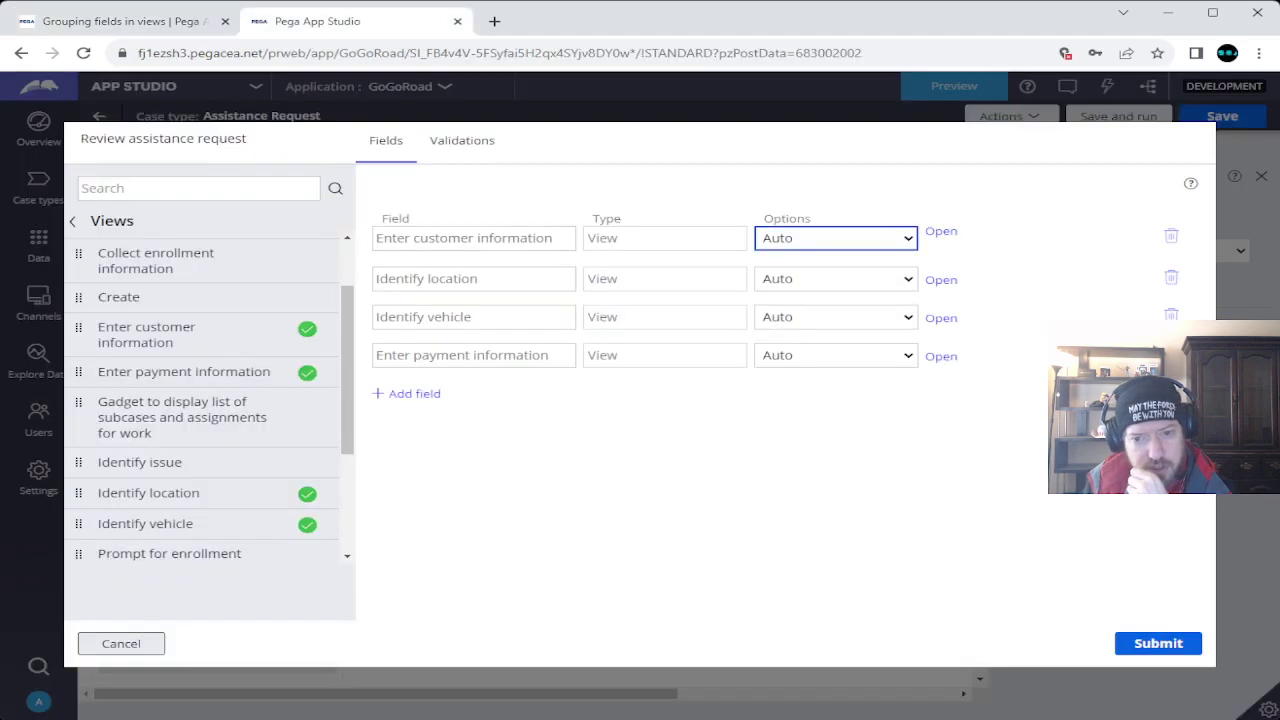
{"action": "key", "text": "r"}
{"action": "key", "text": "Tab"}
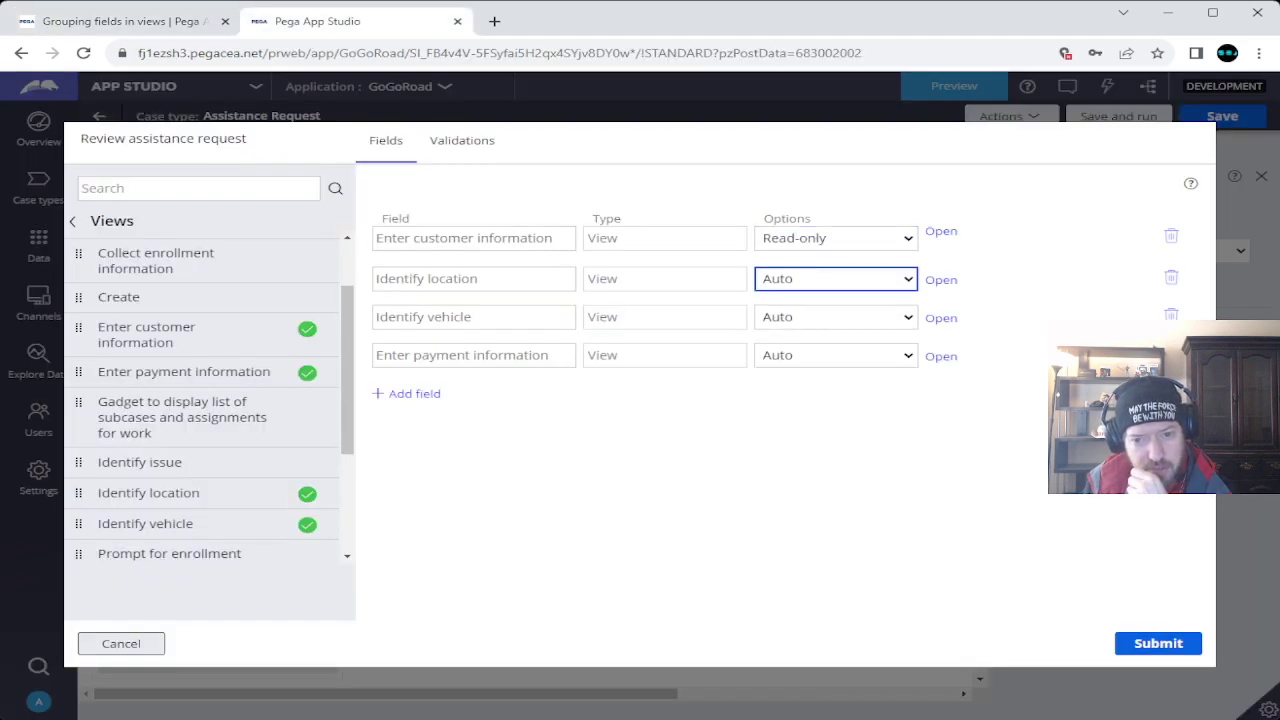
{"action": "key", "text": "r"}
{"action": "key", "text": "Tab"}
{"action": "key", "text": "r"}
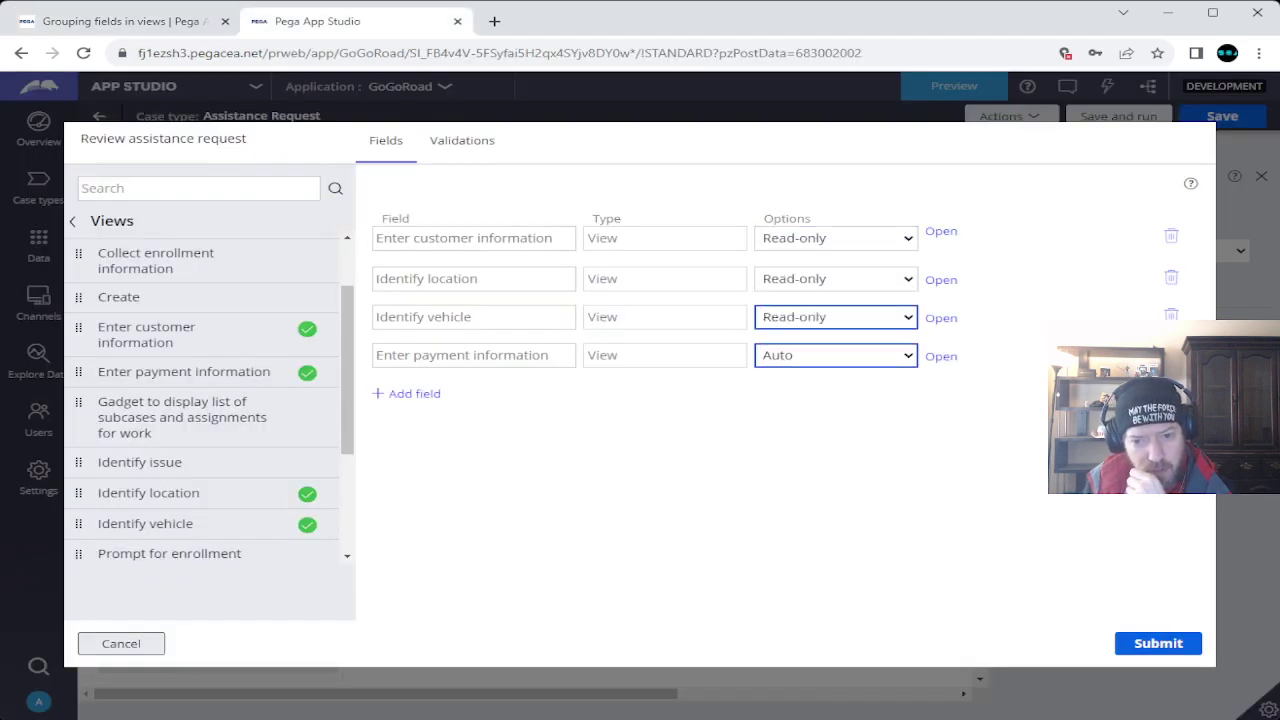
{"action": "key", "text": "Tab"}
{"action": "key", "text": "r"}
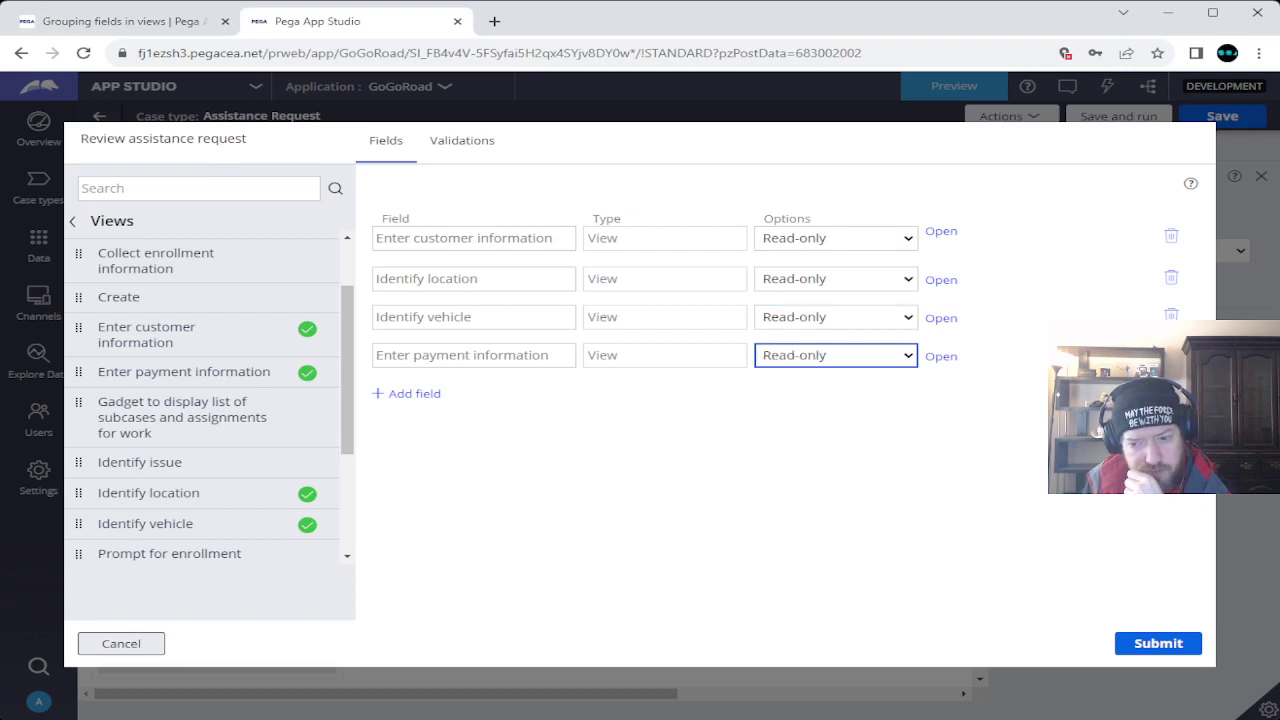
{"action": "key", "text": "Return"}
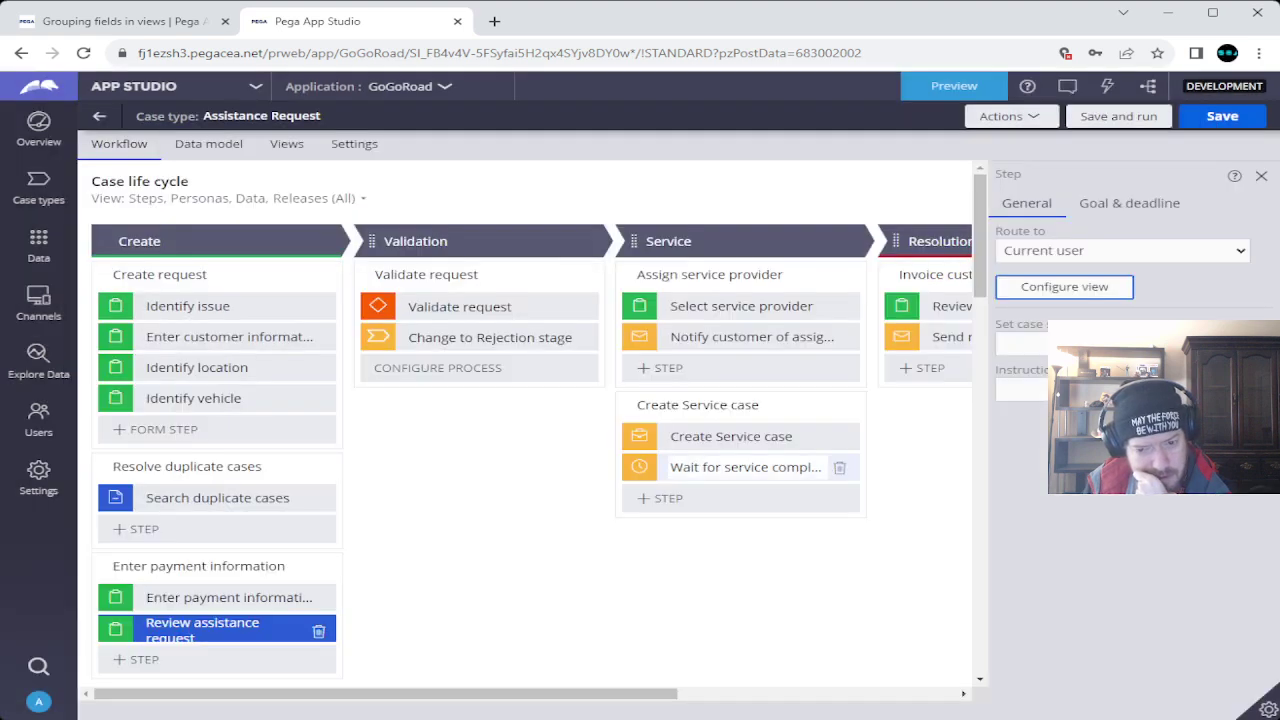
{"action": "key", "text": "ctrl+s"}
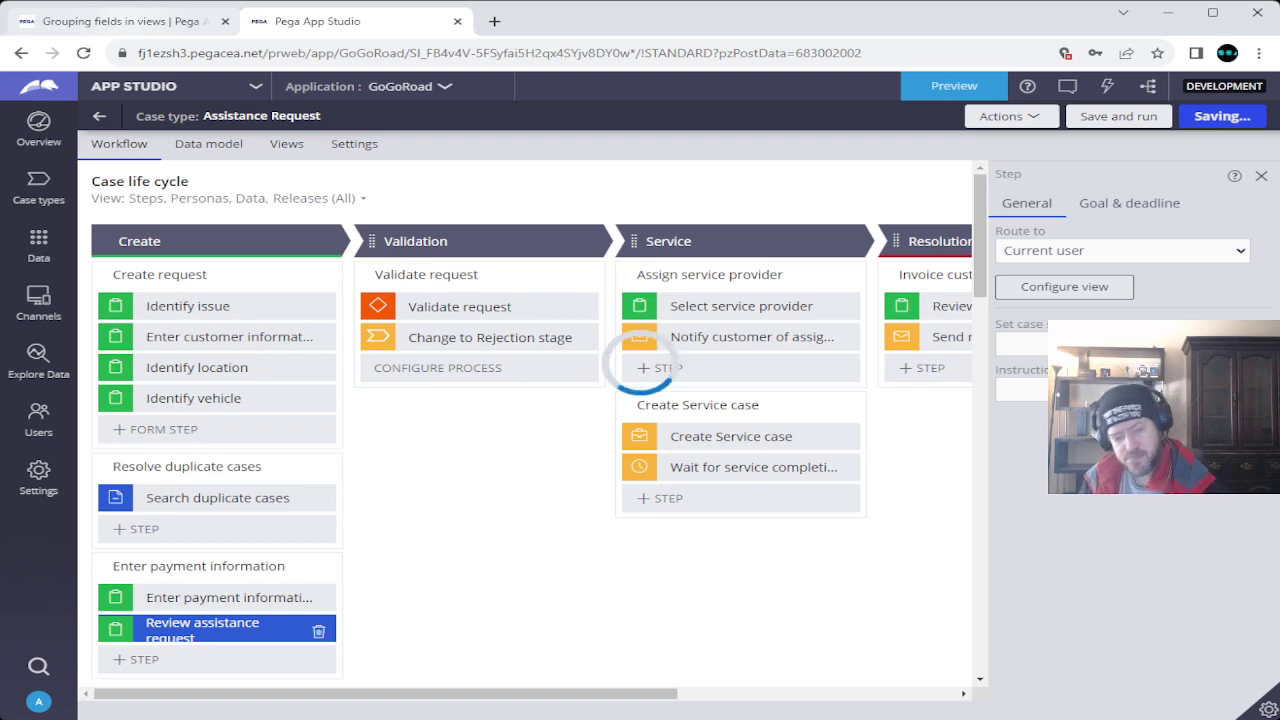
{"action": "key", "text": "ctrl+shift+Tab"}
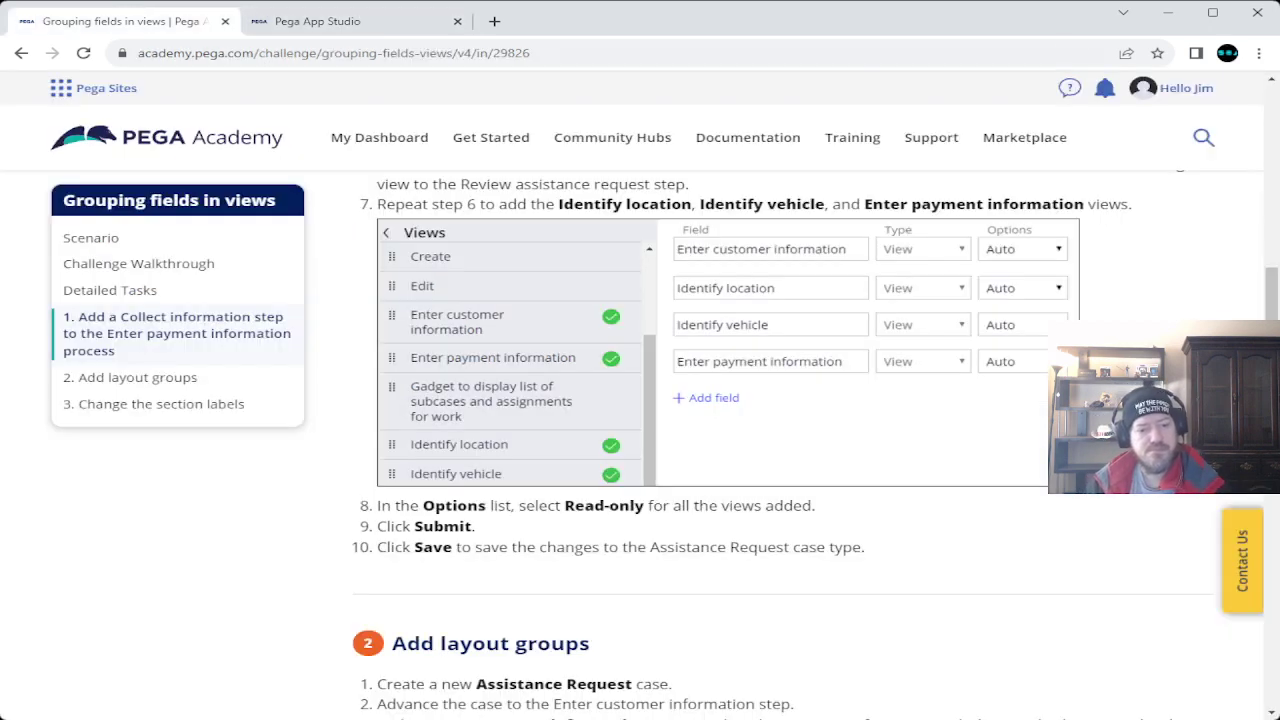
Read the Task 2 Add layout groups instructions, then save and run Assistance Request.
{"action": "scroll", "coordinate": [790, 440], "scroll_direction": "down", "scroll_amount": 3}
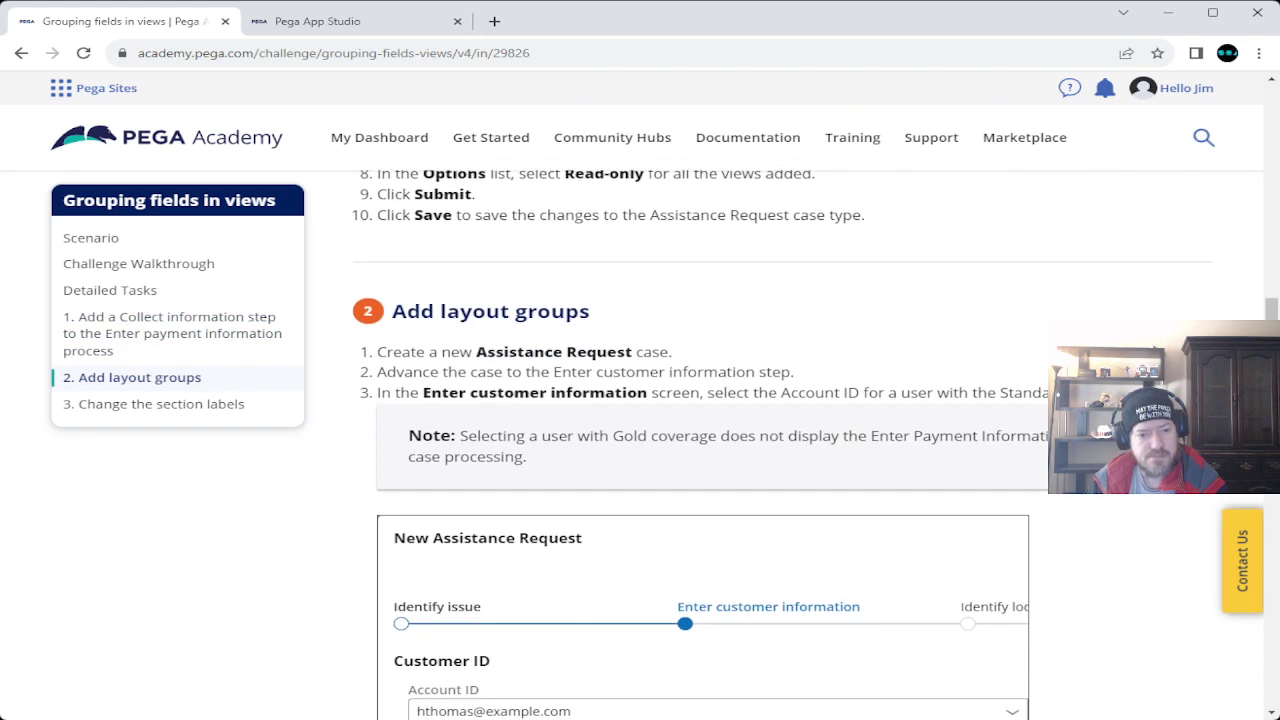
{"action": "scroll", "coordinate": [782, 445], "scroll_direction": "down", "scroll_amount": 1}
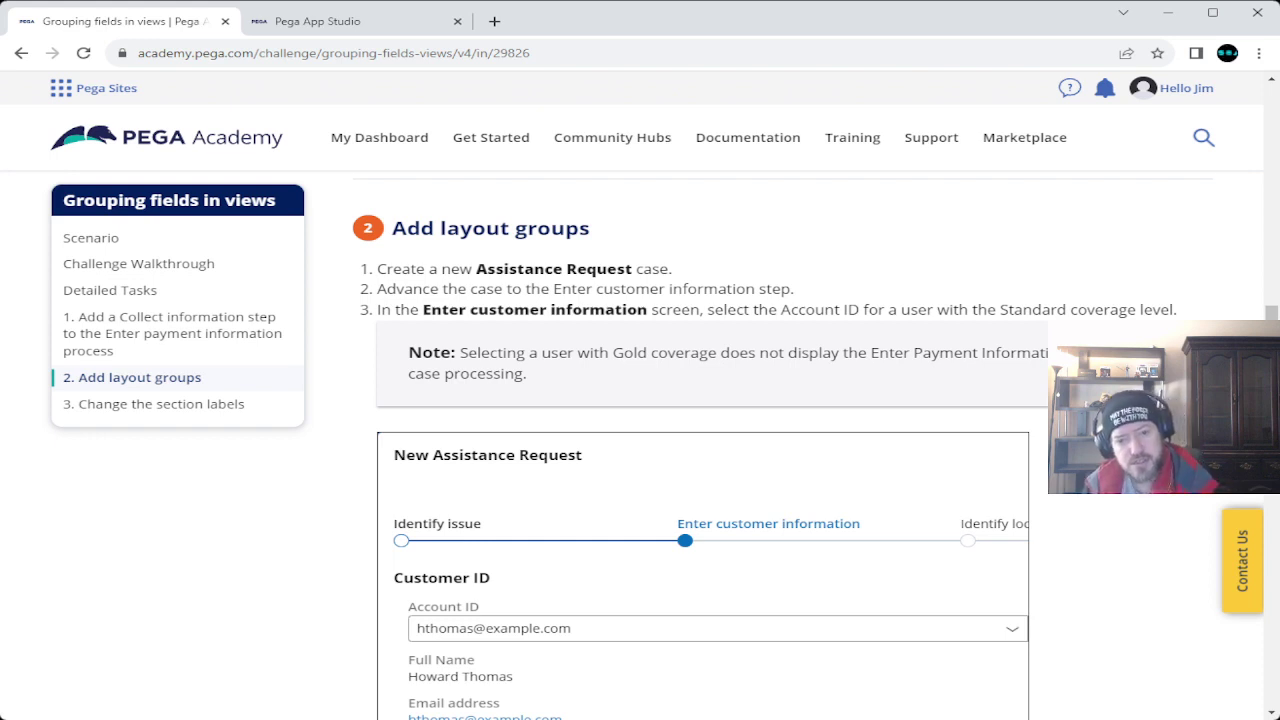
{"action": "left_click", "coordinate": [318, 21]}
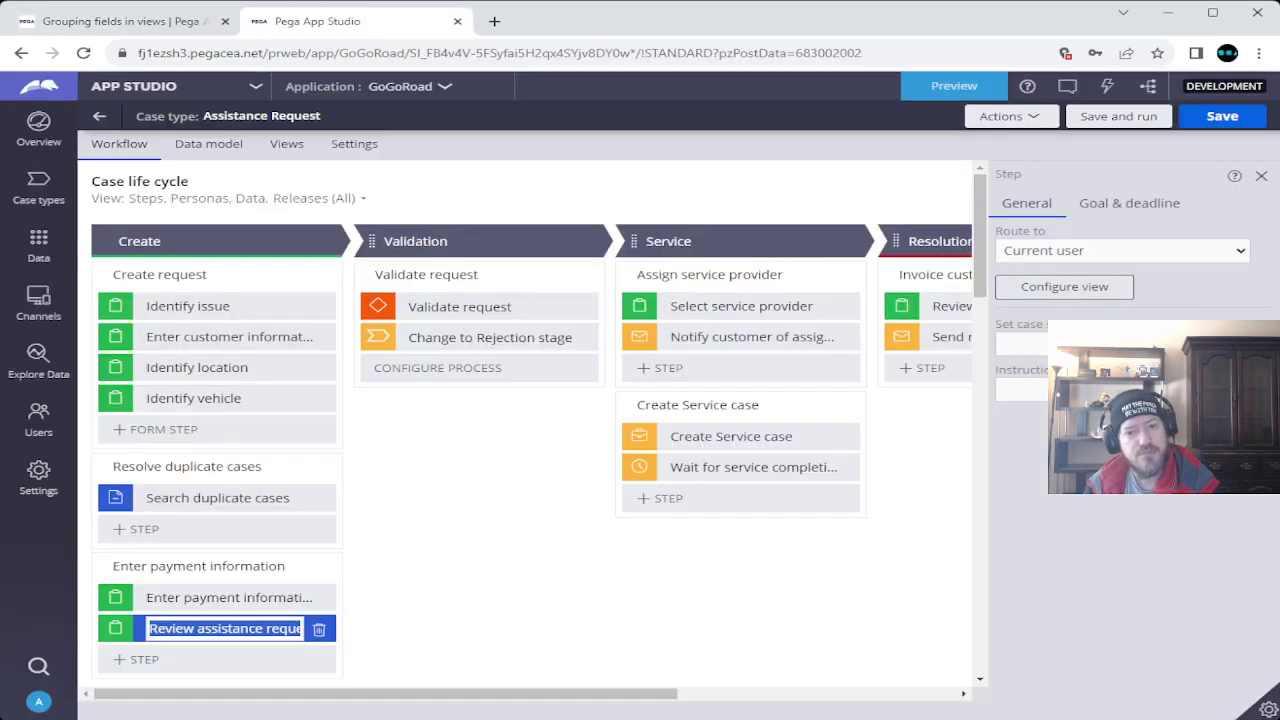
{"action": "key", "text": "Return"}
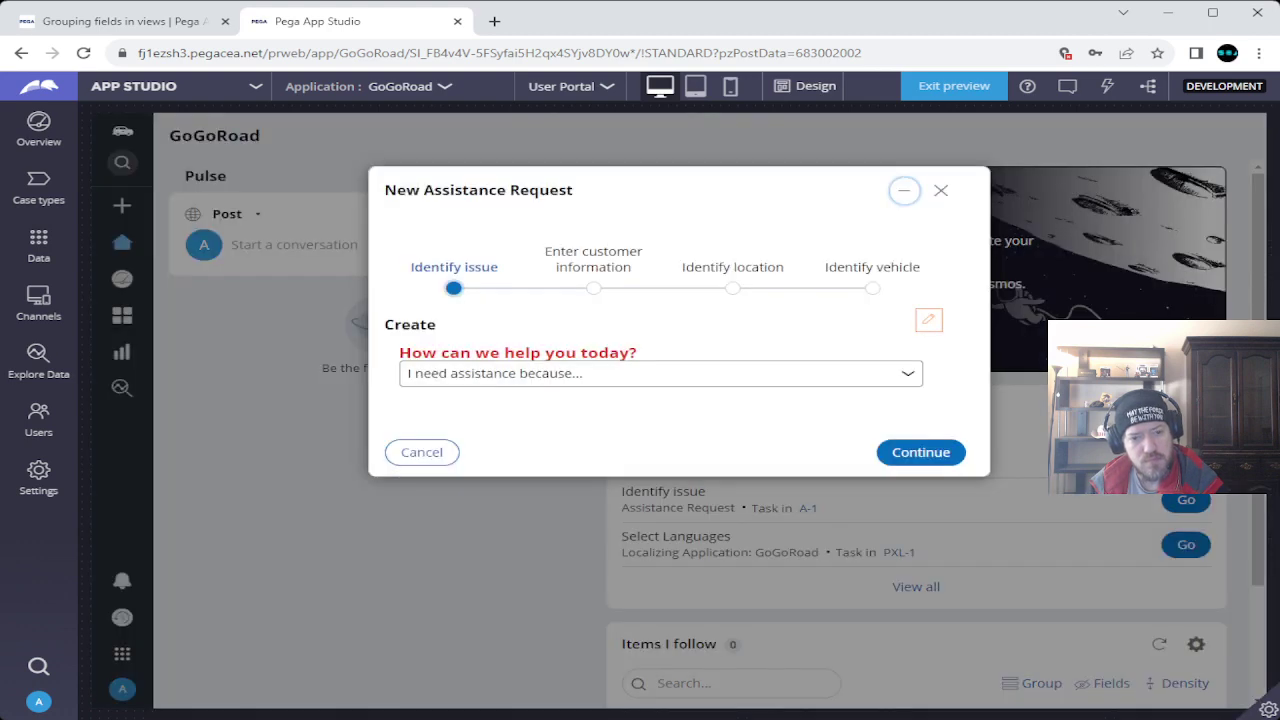
Choose the flat tire issue and a customer account with Standard coverage, then continue.
{"action": "key", "text": "Down"}
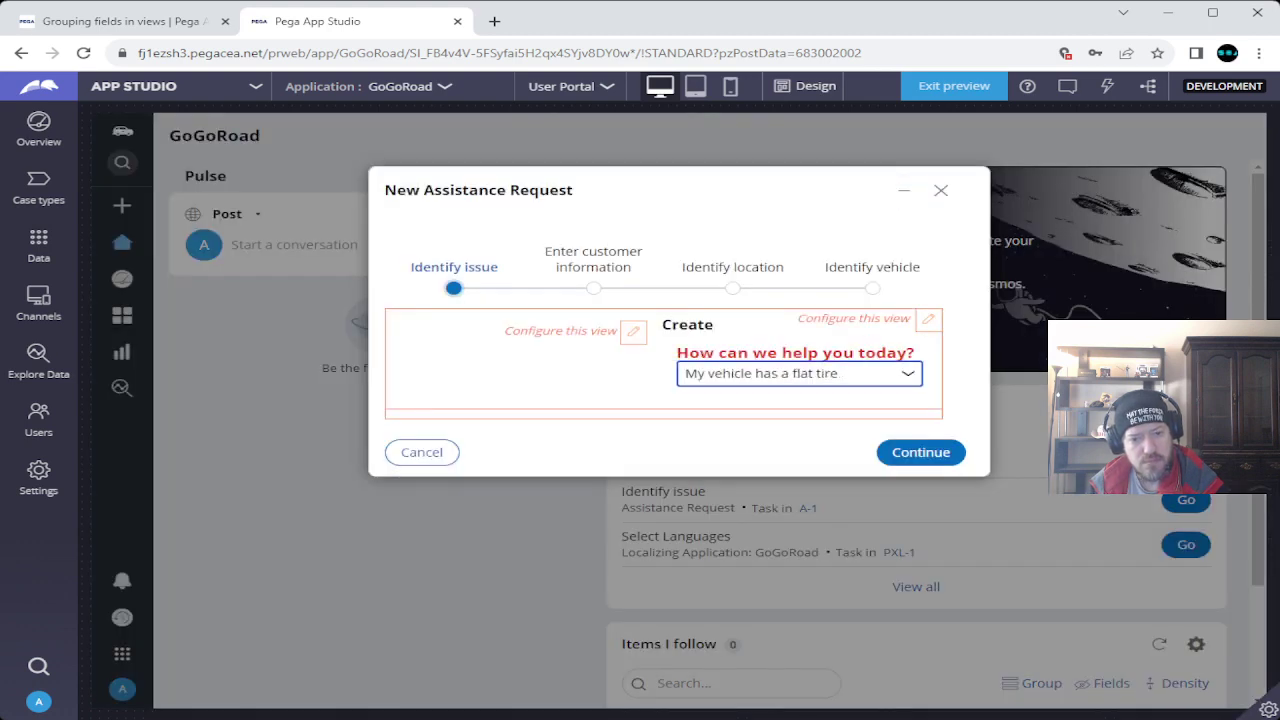
{"action": "key", "text": "Return"}
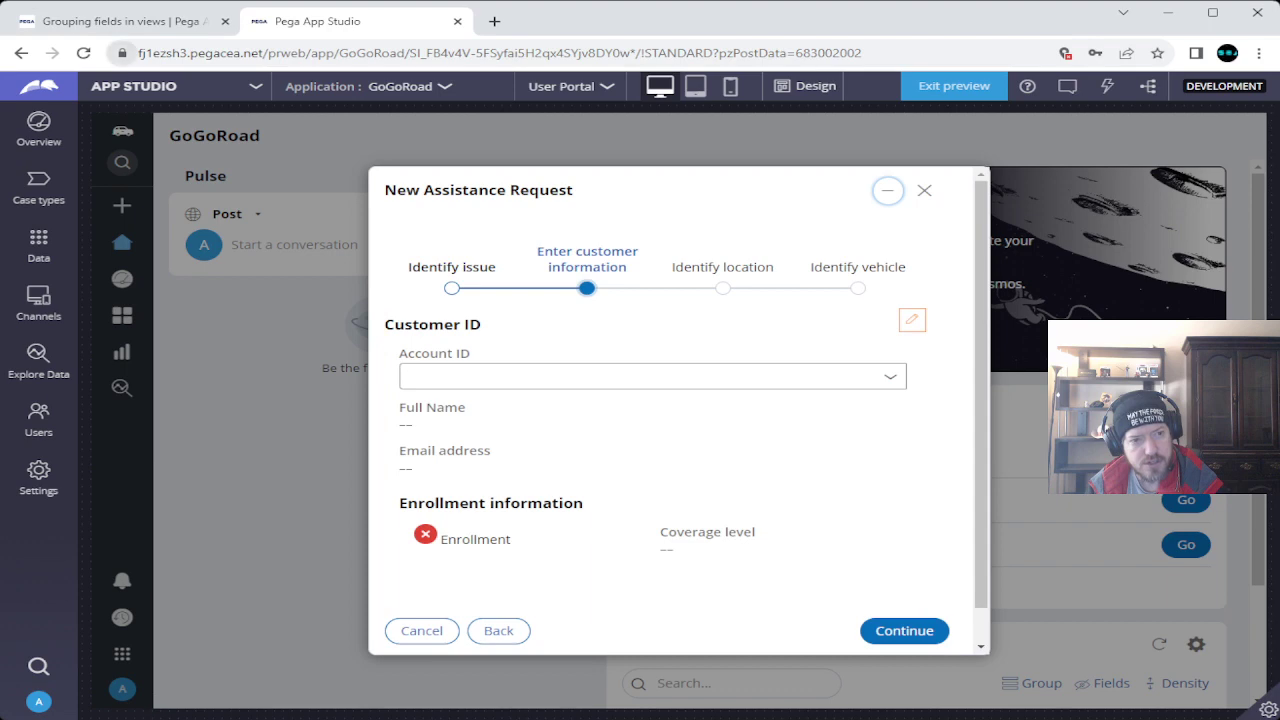
{"action": "key", "text": "ctrl+shift+Tab"}
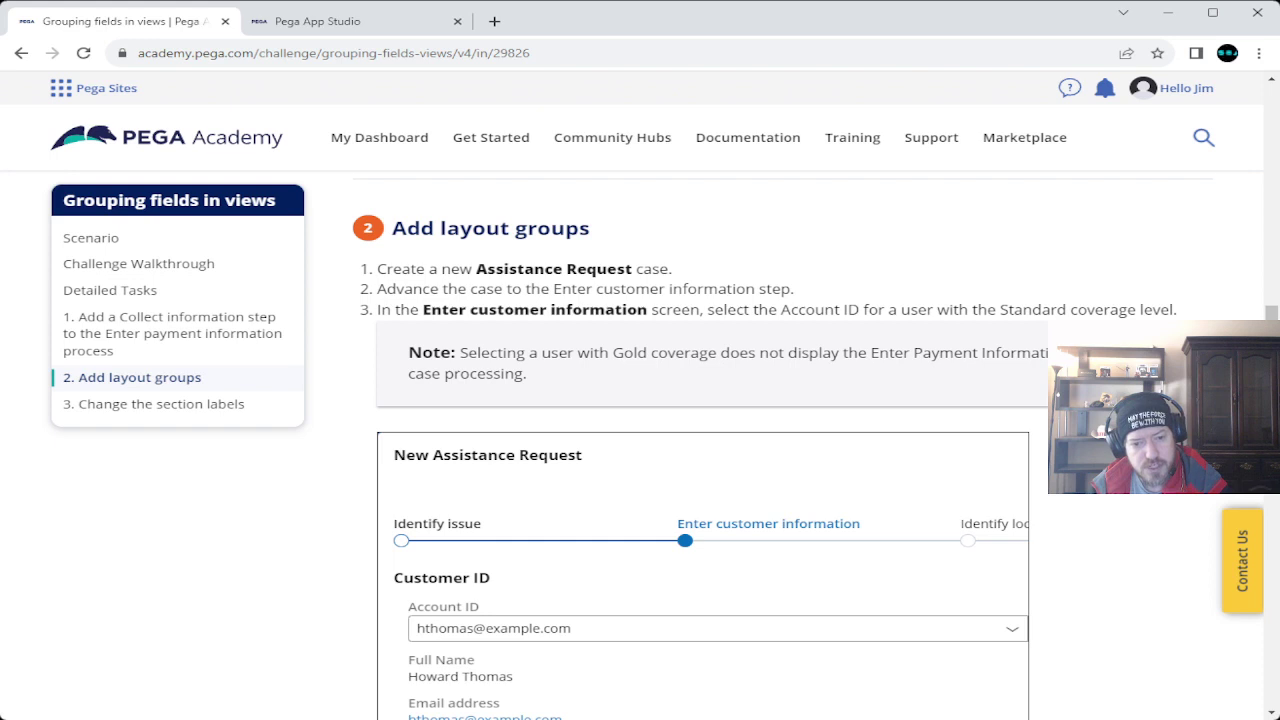
{"action": "scroll", "coordinate": [700, 450], "scroll_direction": "down", "scroll_amount": 3}
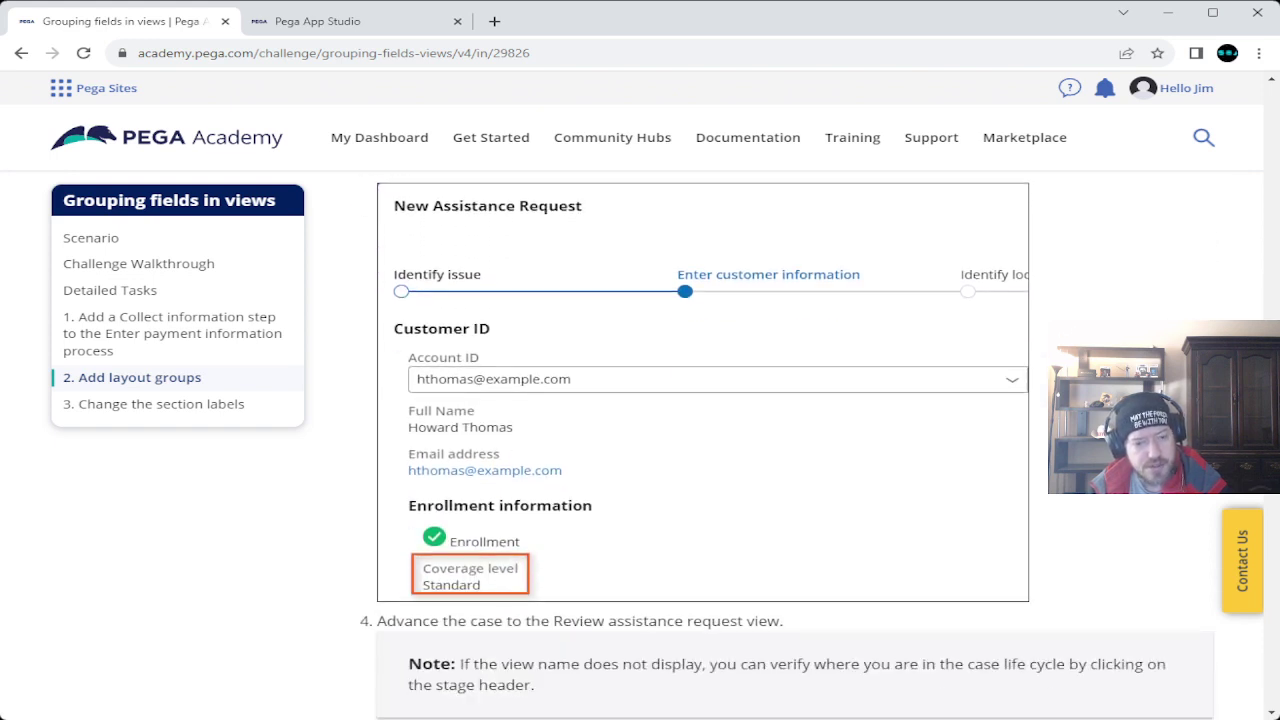
{"action": "scroll", "coordinate": [700, 450], "scroll_direction": "down", "scroll_amount": 4}
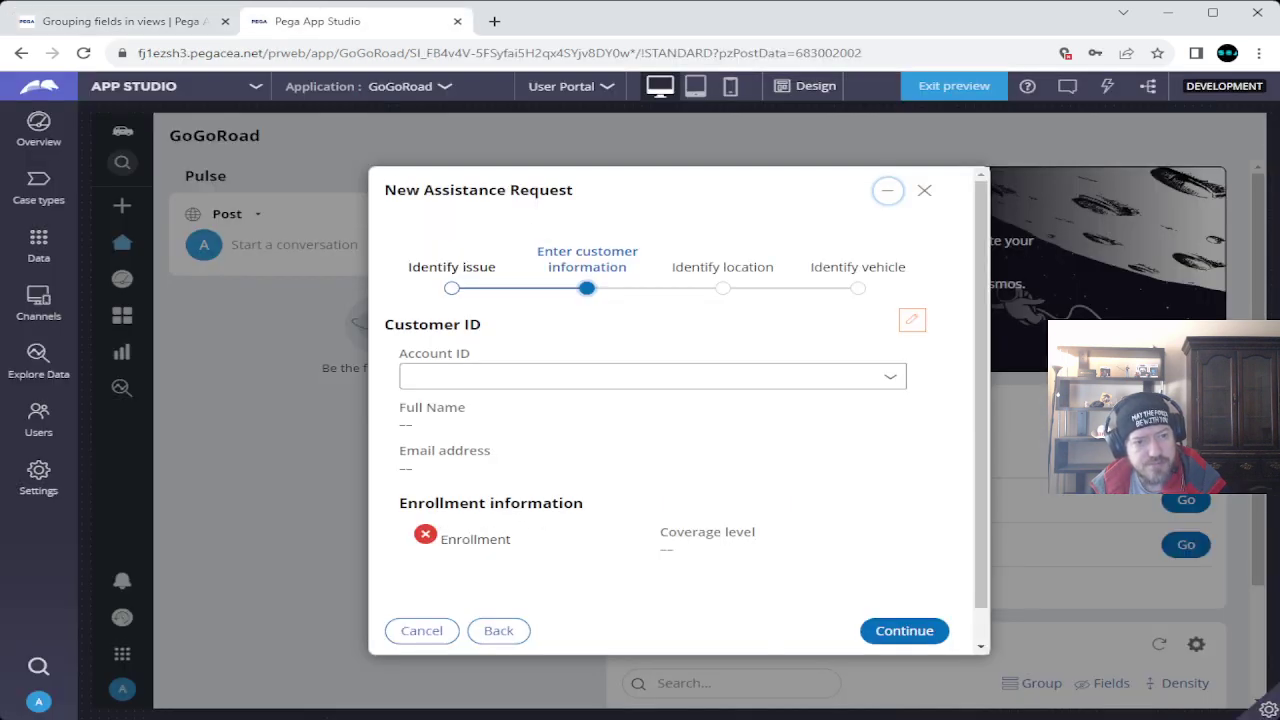
{"action": "key", "text": "ctrl+Tab"}
{"action": "left_click", "coordinate": [500, 376]}
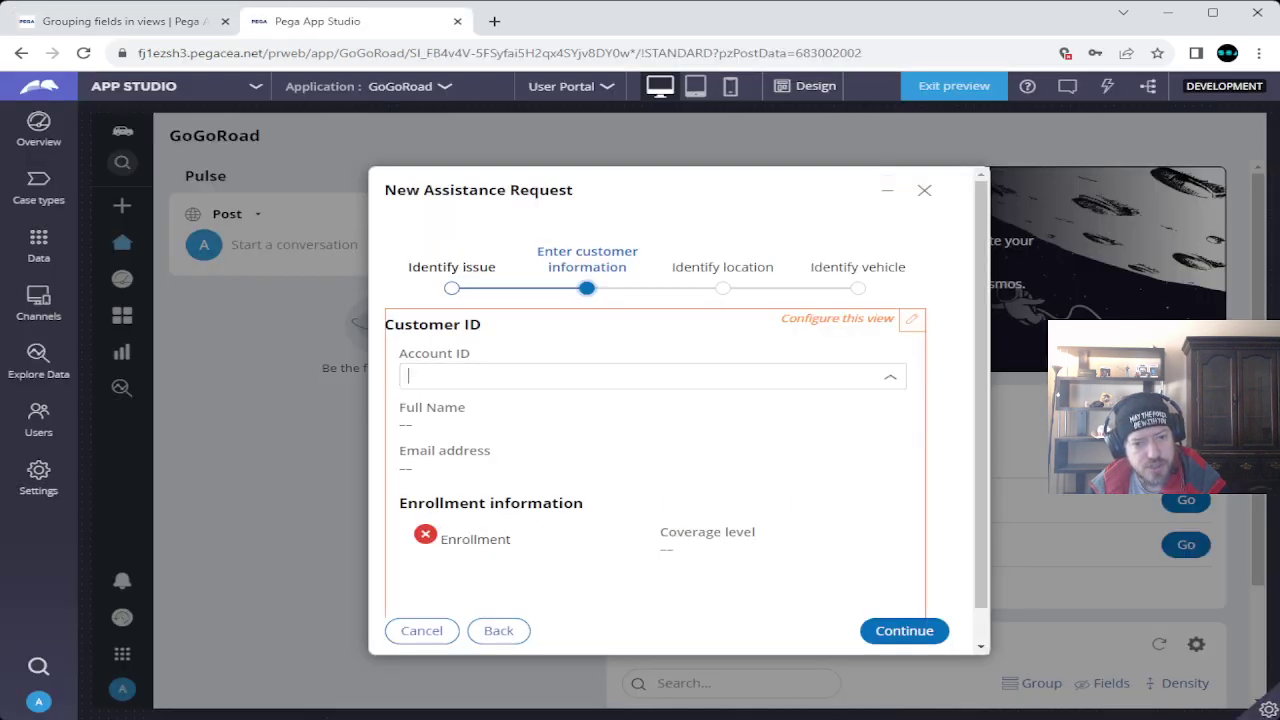
{"action": "left_click", "coordinate": [486, 465]}
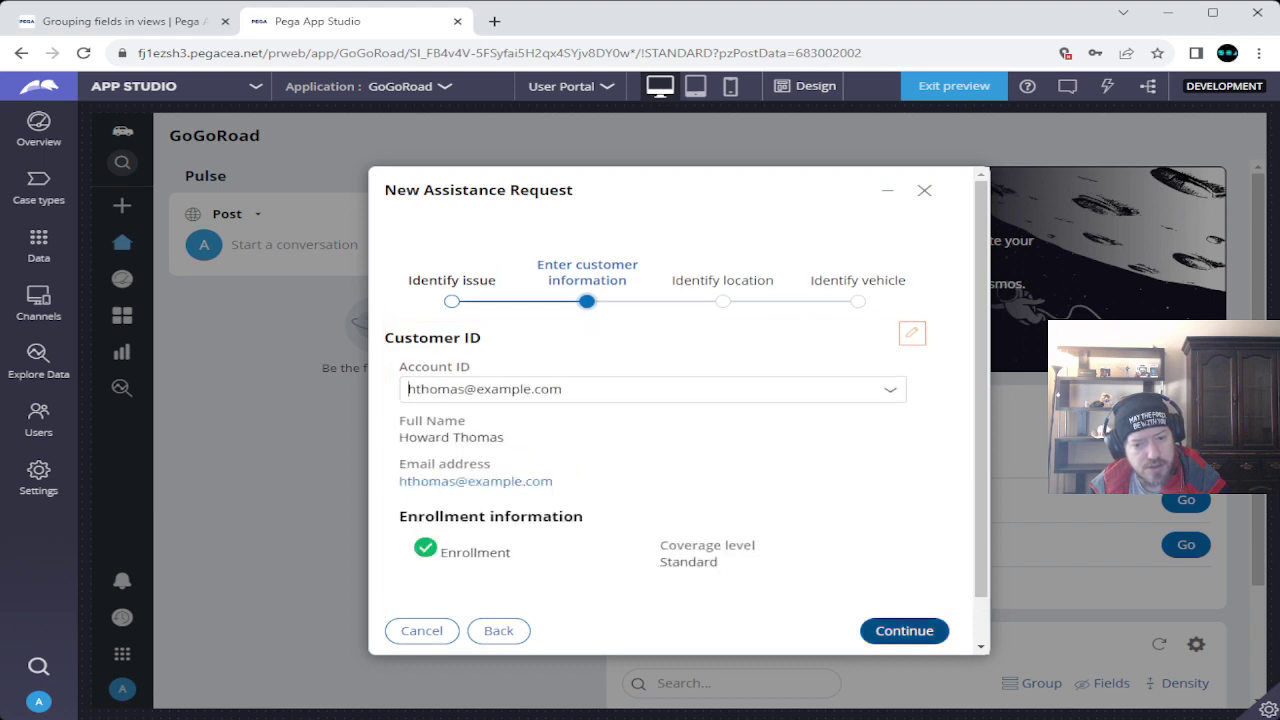
{"action": "left_click", "coordinate": [904, 630]}
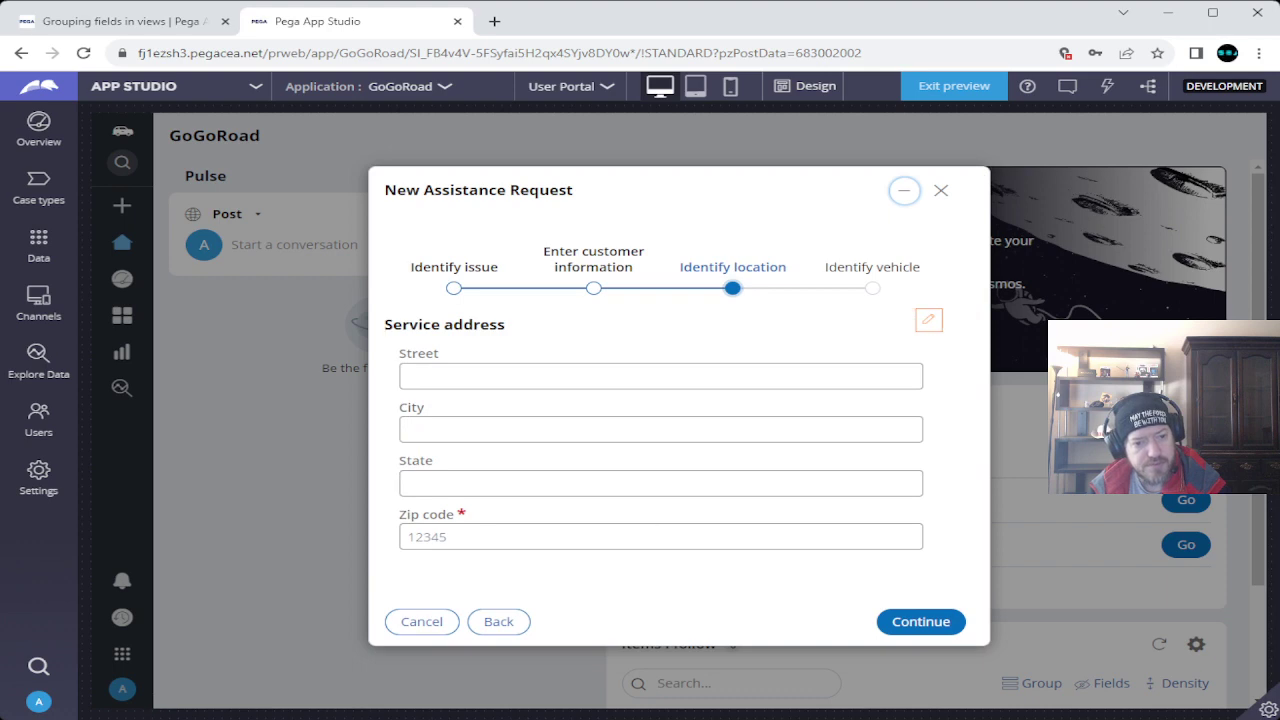
Enter zip code 12345 and advance to Identify vehicle.
{"action": "key", "text": "ctrl+shift+Tab"}
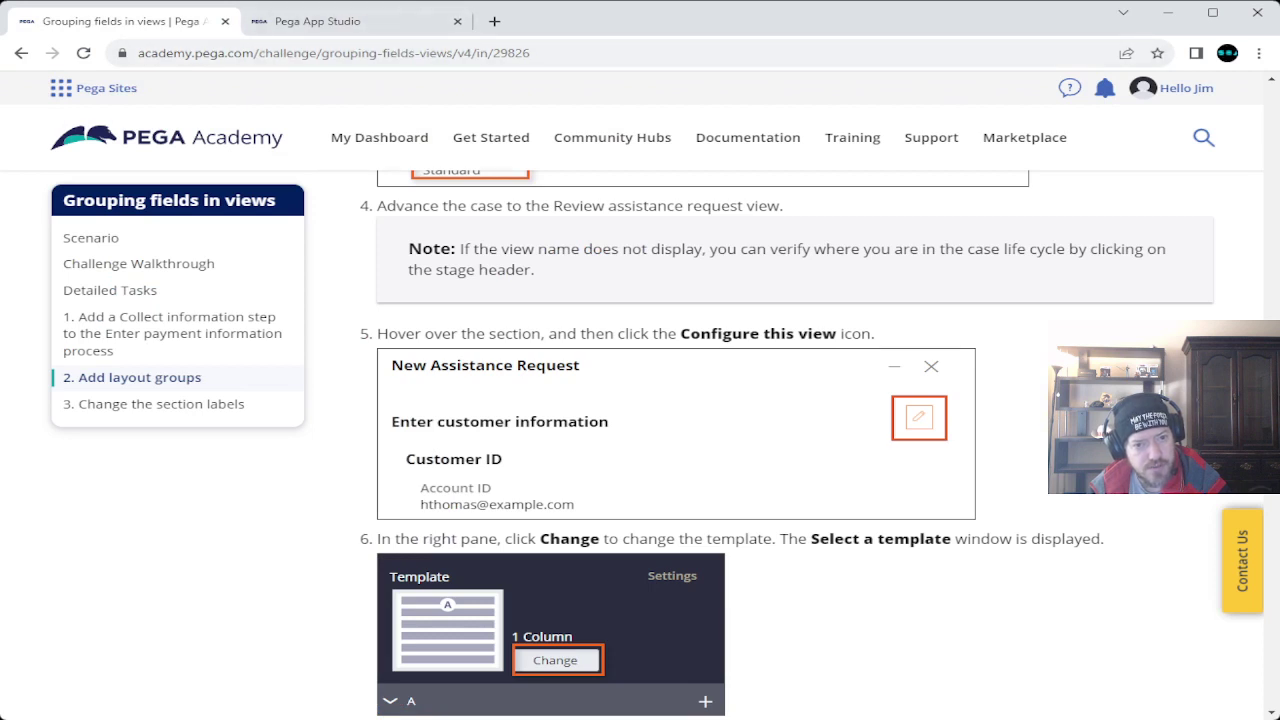
{"action": "key", "text": "ctrl+Tab"}
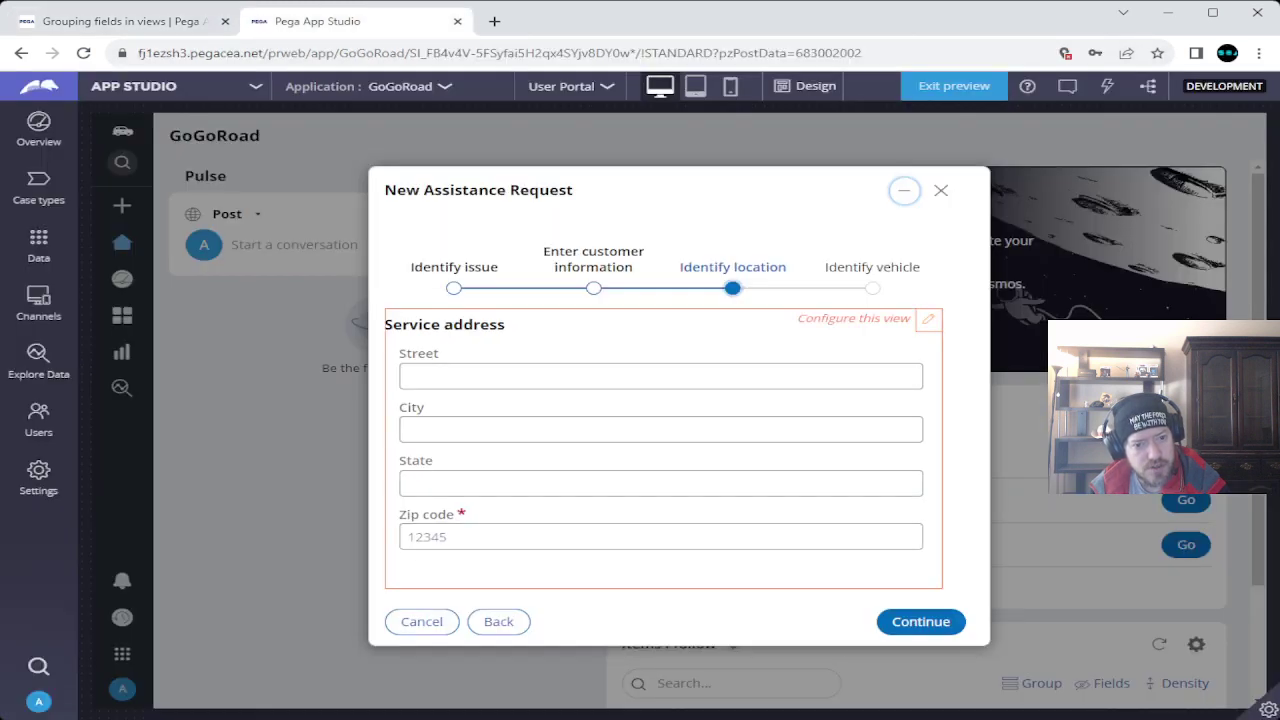
{"action": "left_click", "coordinate": [660, 537]}
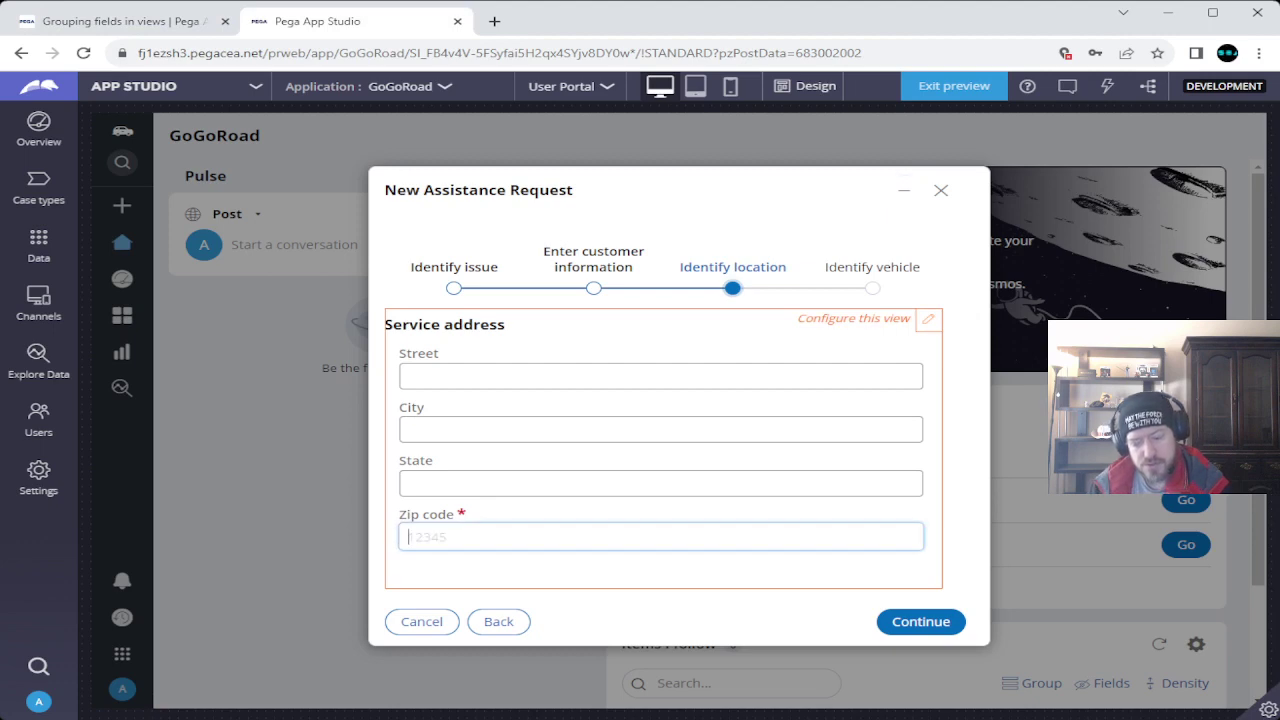
{"action": "type", "text": "12345"}
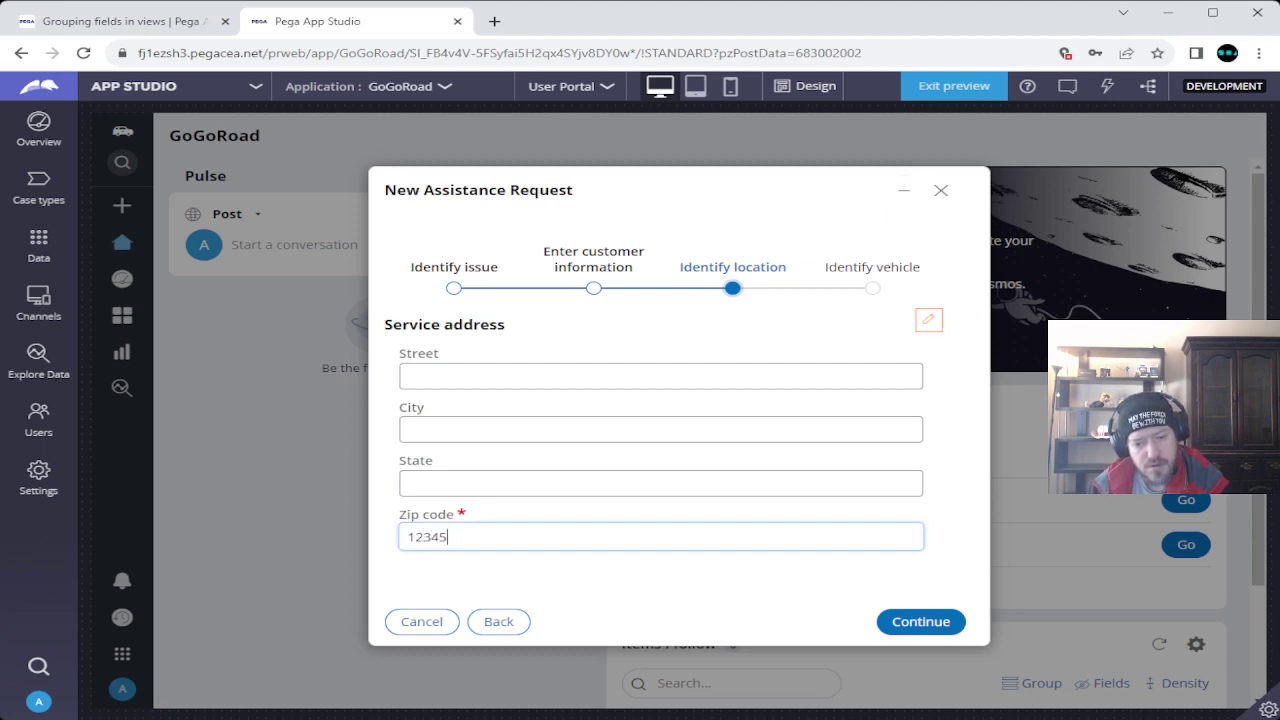
{"action": "key", "text": "Return"}
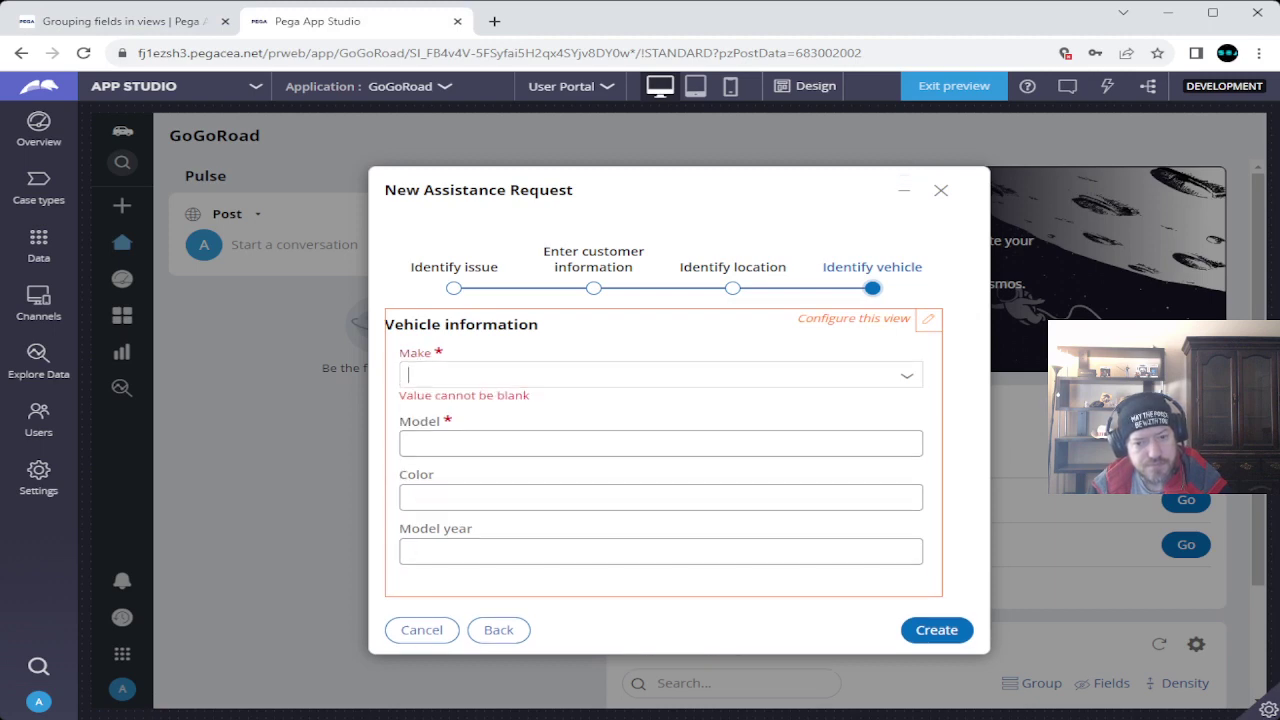
Choose make Subaru, enter model 'foo', and create the case.
{"action": "key", "text": "Down"}
{"action": "key", "text": "Down"}
{"action": "key", "text": "Return"}
{"action": "left_click", "coordinate": [660, 429]}
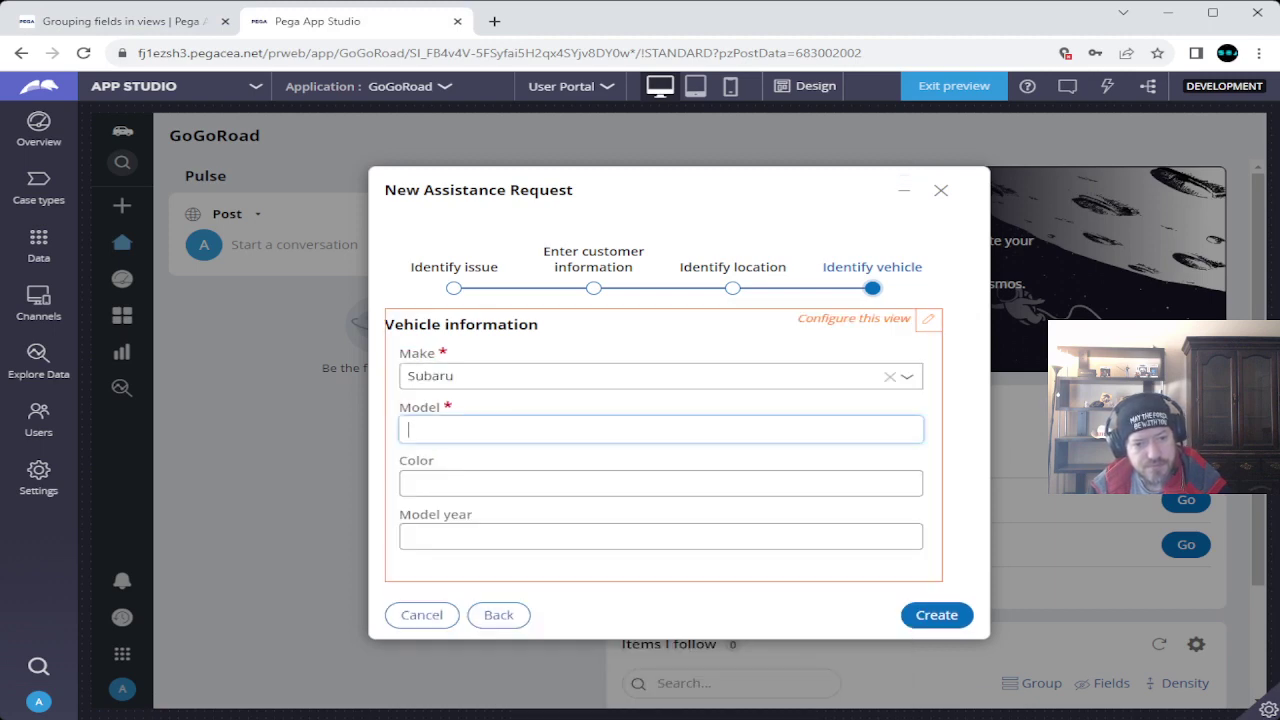
{"action": "type", "text": "foo"}
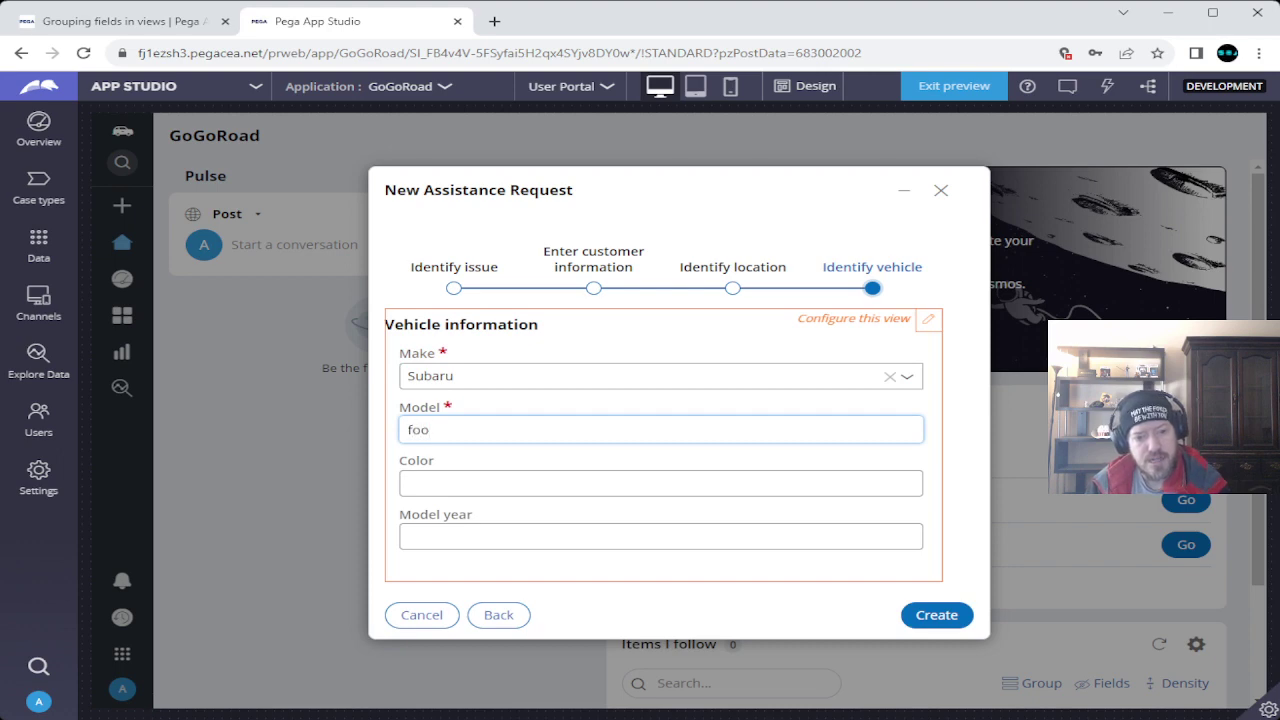
{"action": "left_click", "coordinate": [936, 615]}
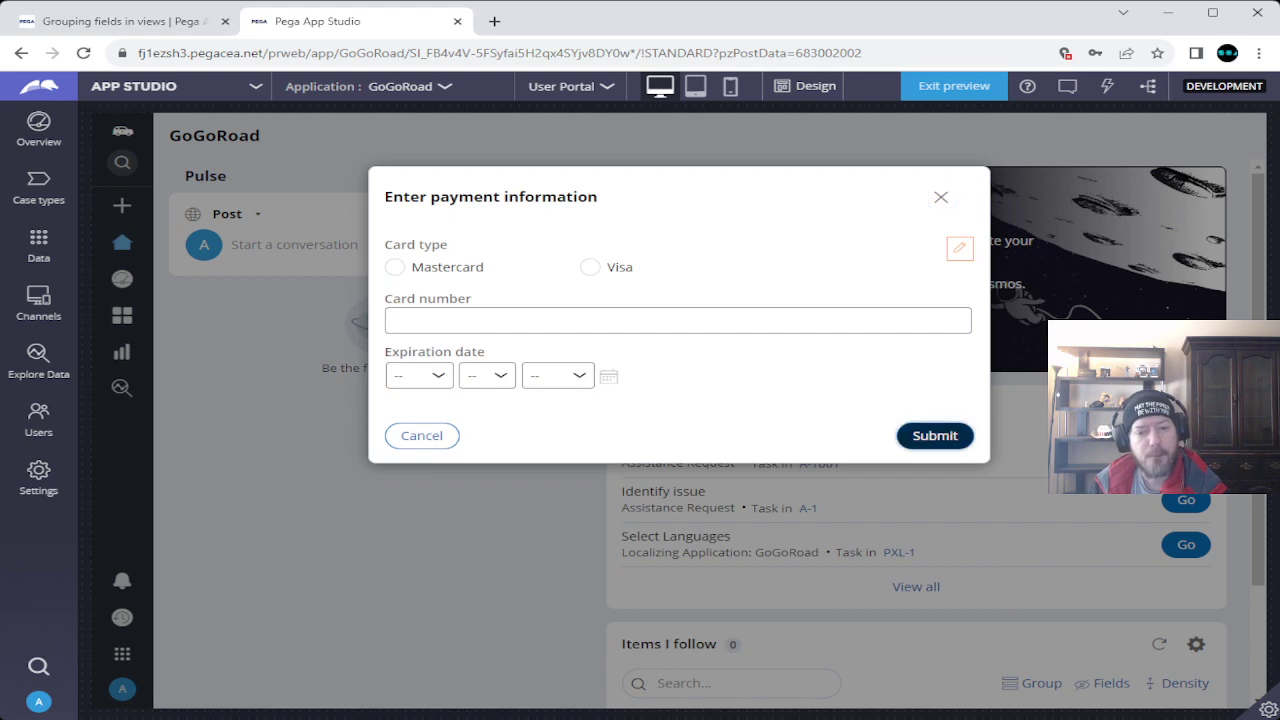
Submit the payment step and scroll through the Review assistance request view.
{"action": "left_click", "coordinate": [935, 435]}
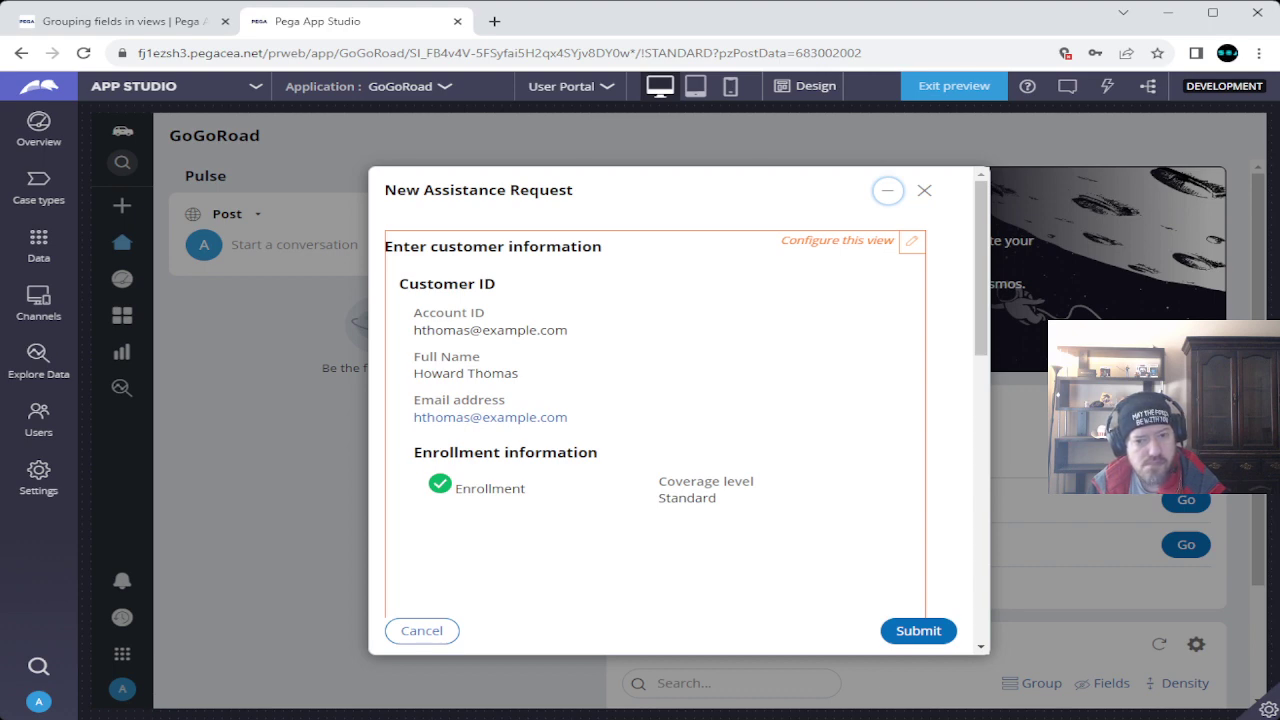
{"action": "scroll", "coordinate": [670, 420], "scroll_direction": "down", "scroll_amount": 2}
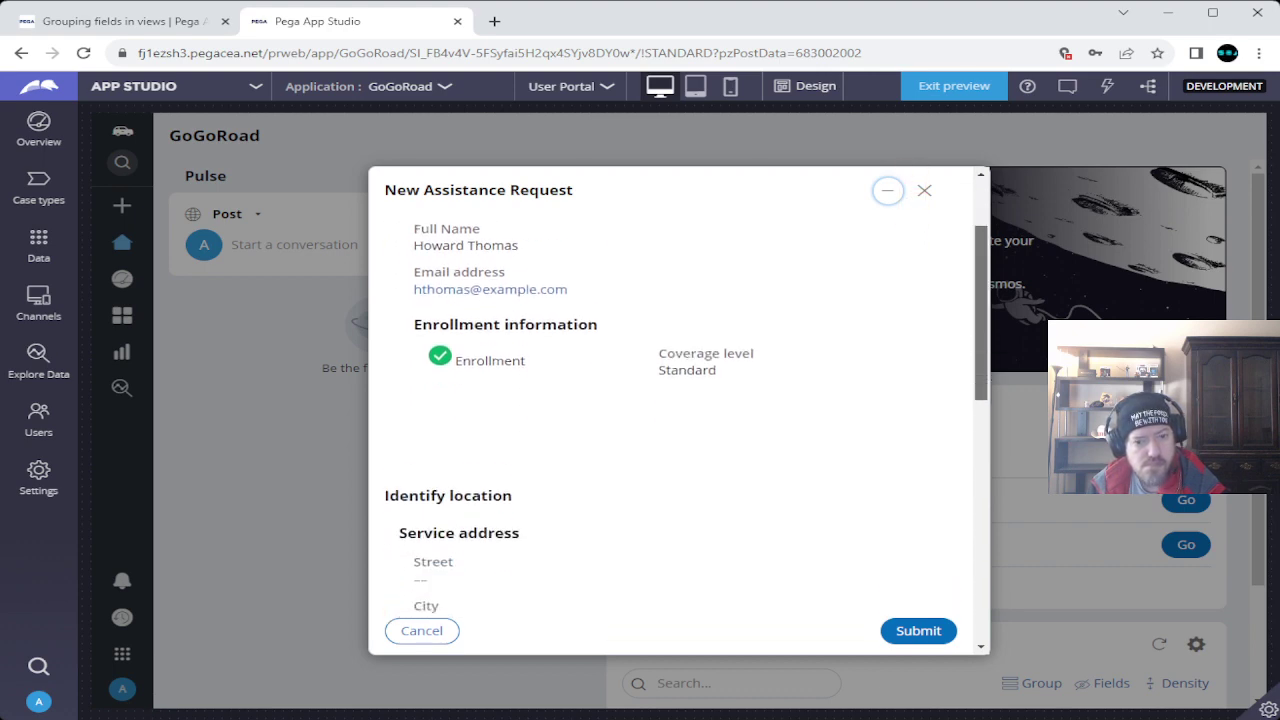
{"action": "scroll", "coordinate": [670, 420], "scroll_direction": "down", "scroll_amount": 5}
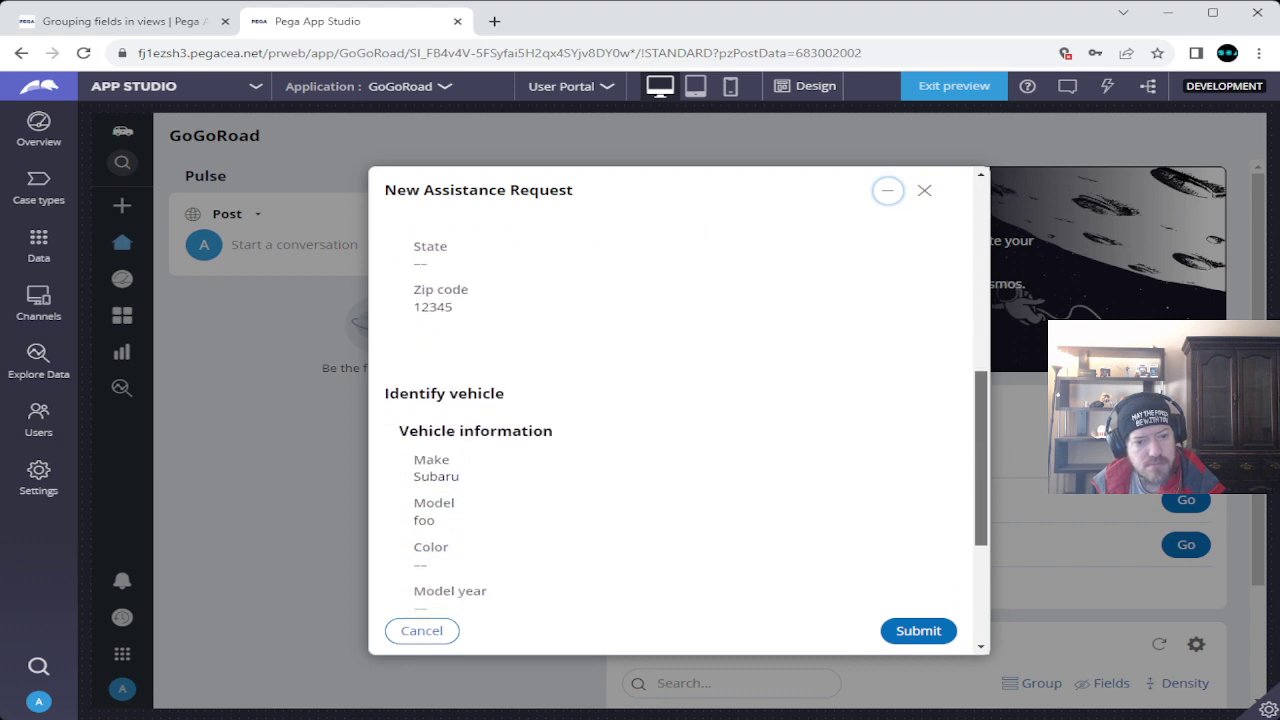
{"action": "scroll", "coordinate": [680, 420], "scroll_direction": "down", "scroll_amount": 4}
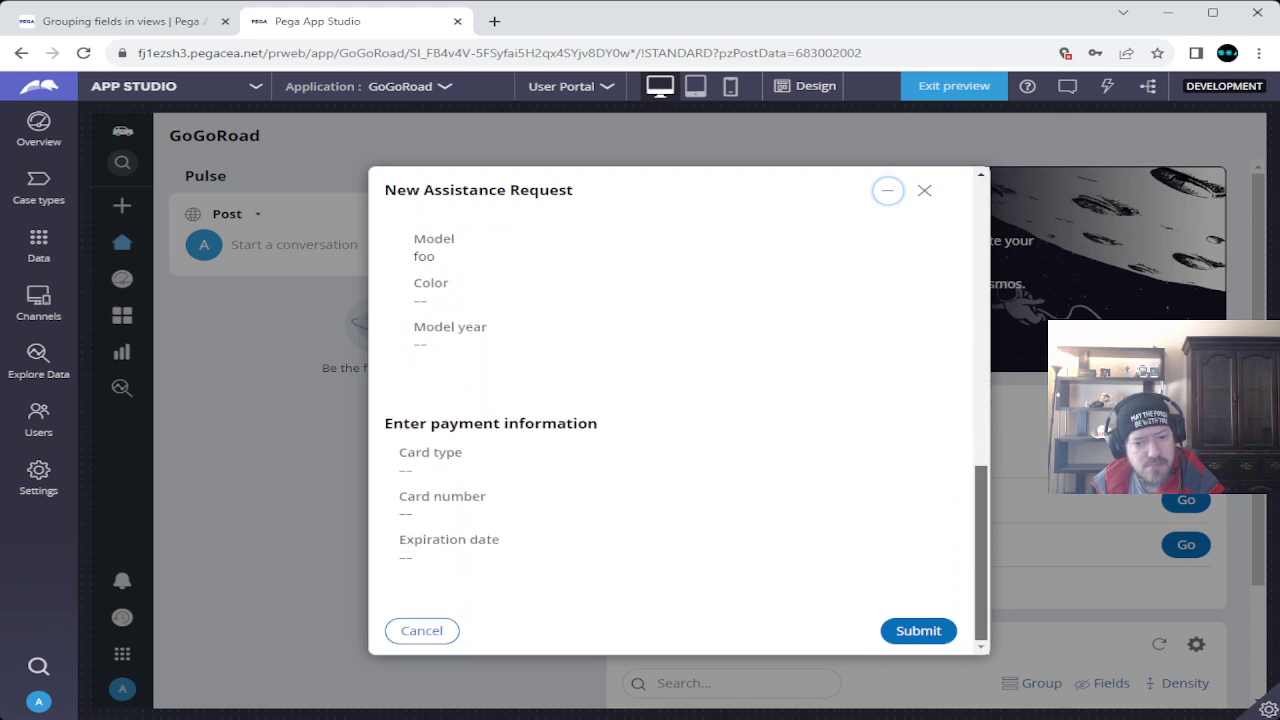
{"action": "key", "text": "Tab"}
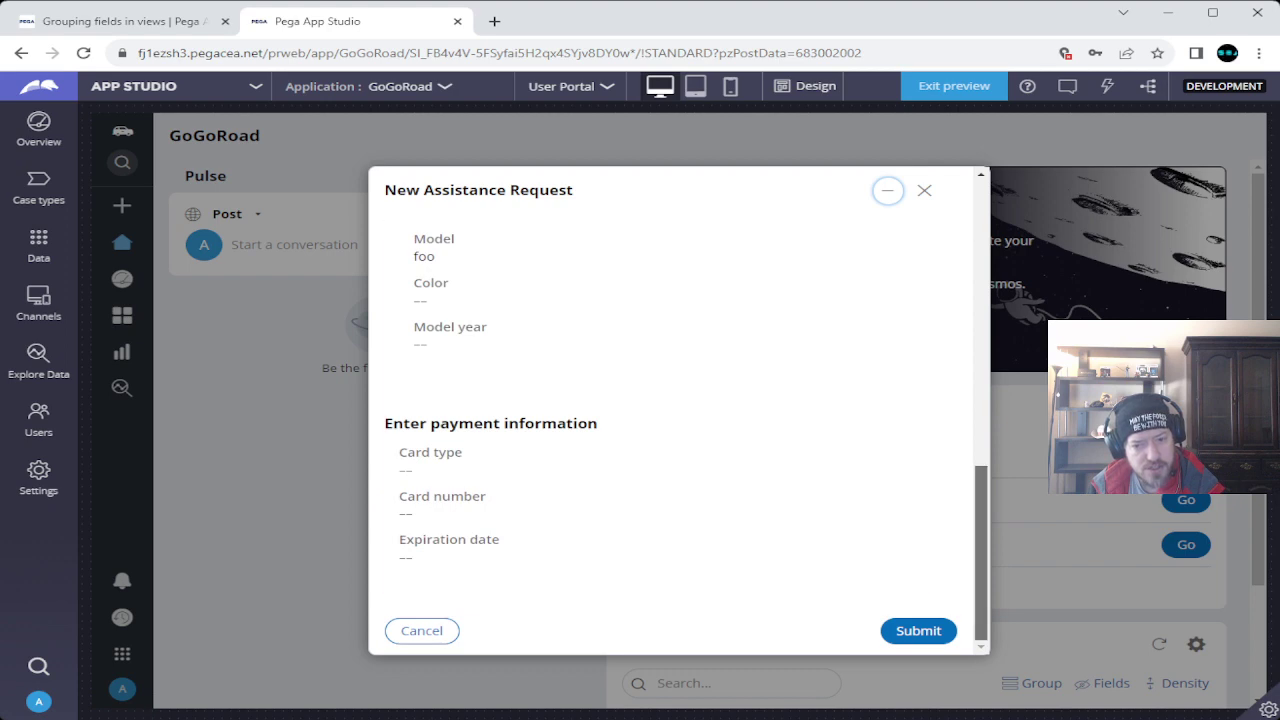
{"action": "scroll", "coordinate": [670, 420], "scroll_direction": "up", "scroll_amount": 10}
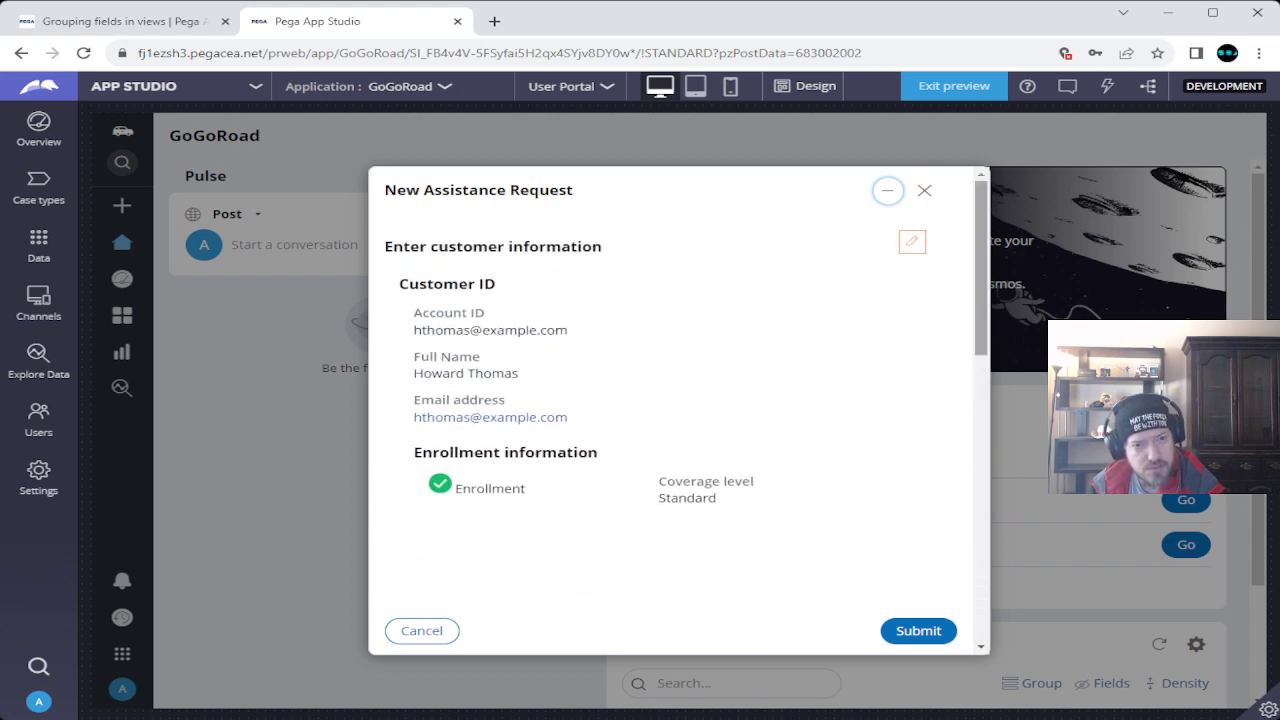
Check the challenge instructions, open the review view's configuration, and return to Pega Academy.
{"action": "left_click", "coordinate": [120, 21]}
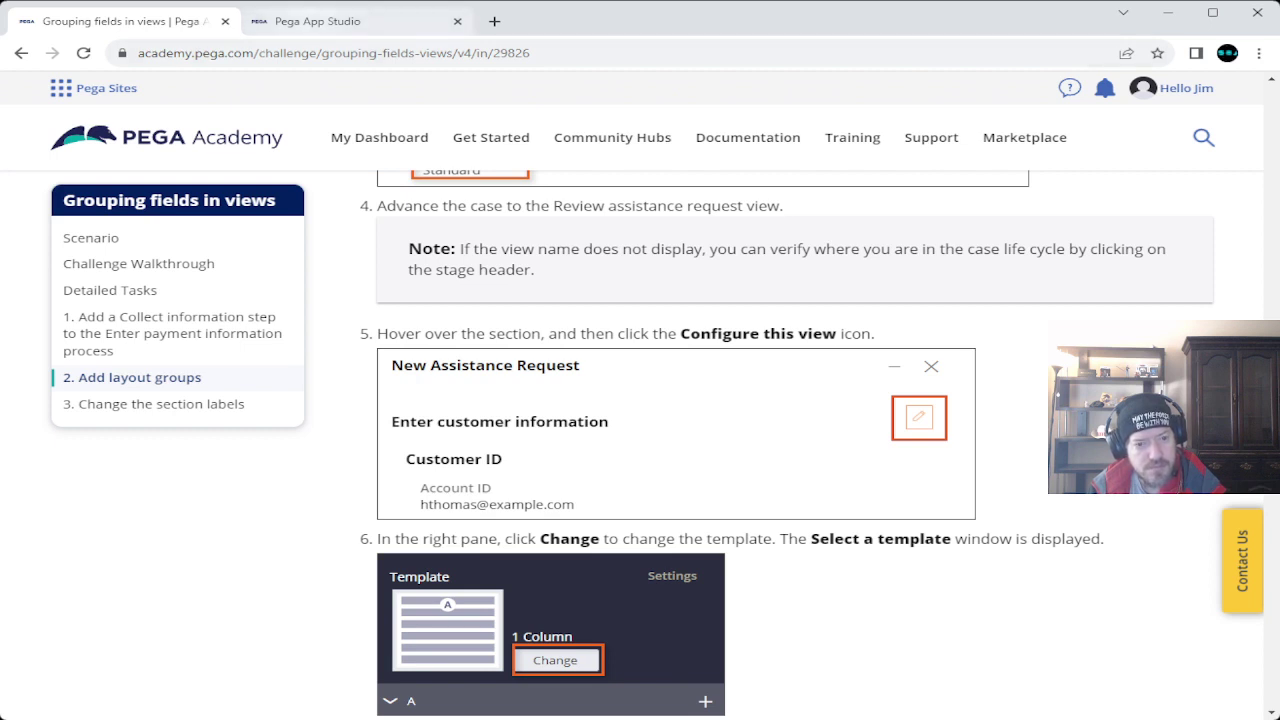
{"action": "key", "text": "ctrl+Tab"}
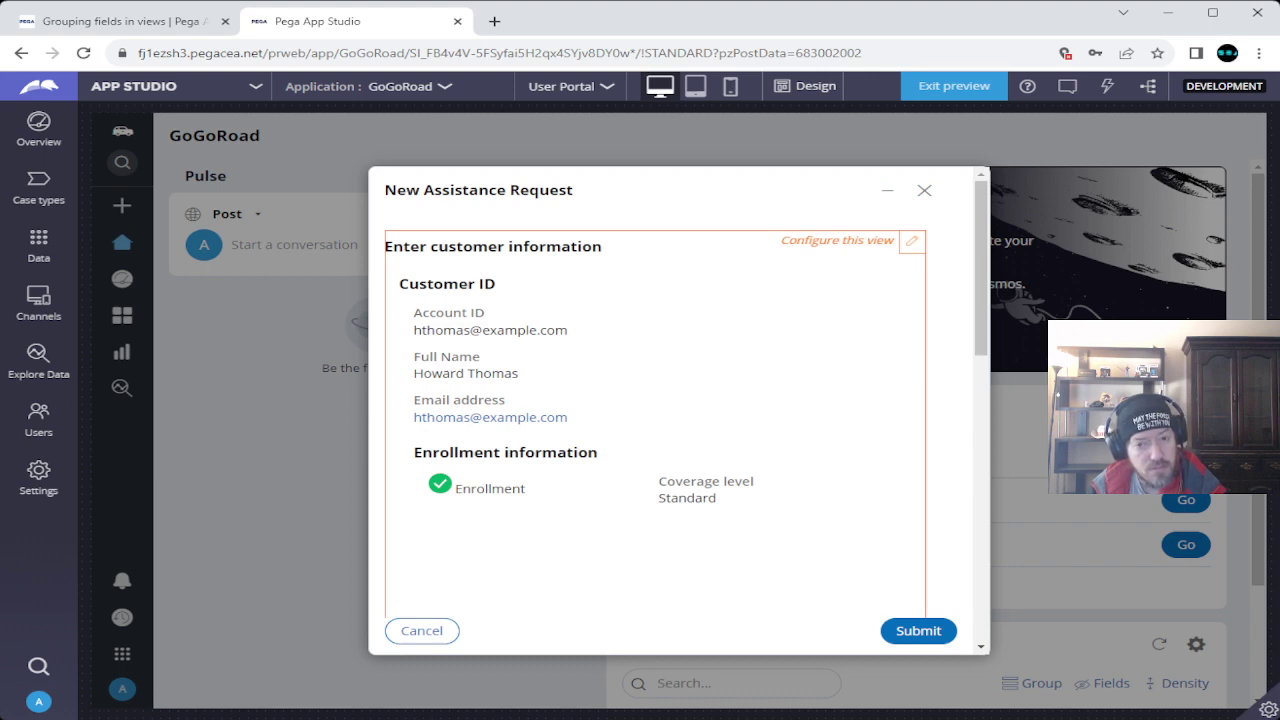
{"action": "left_click", "coordinate": [837, 240]}
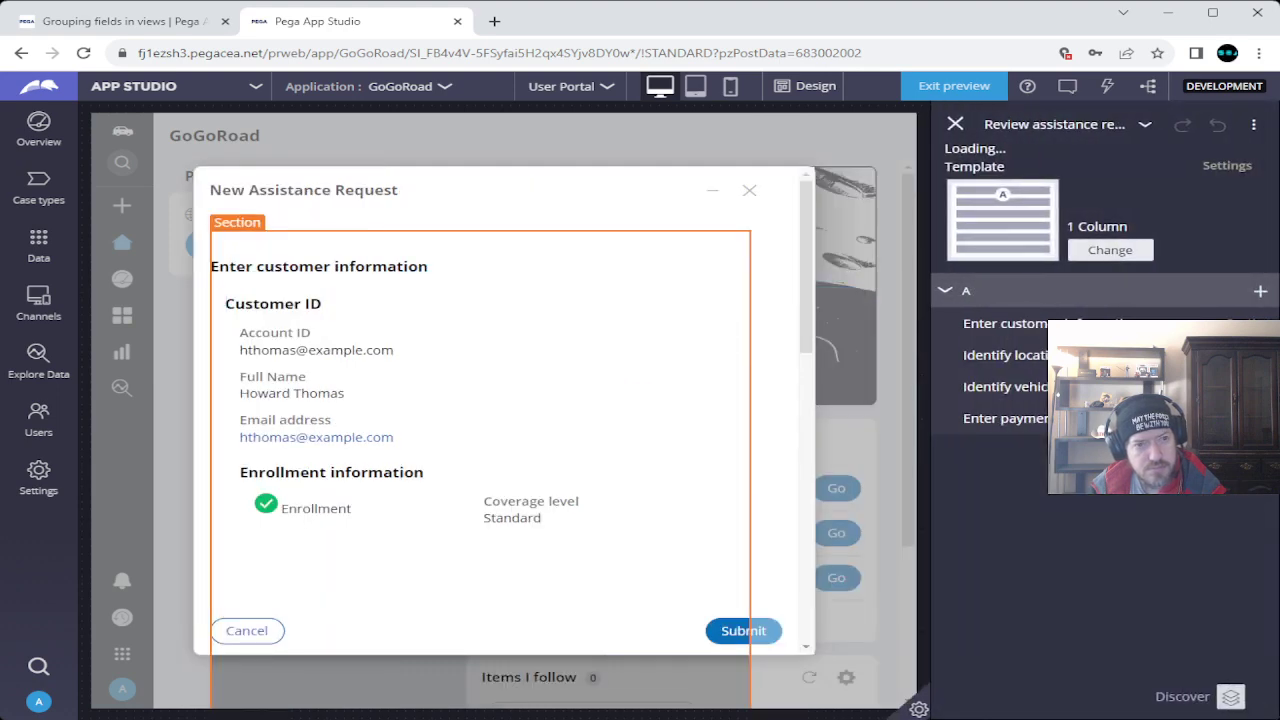
{"action": "key", "text": "ctrl+shift+Tab"}
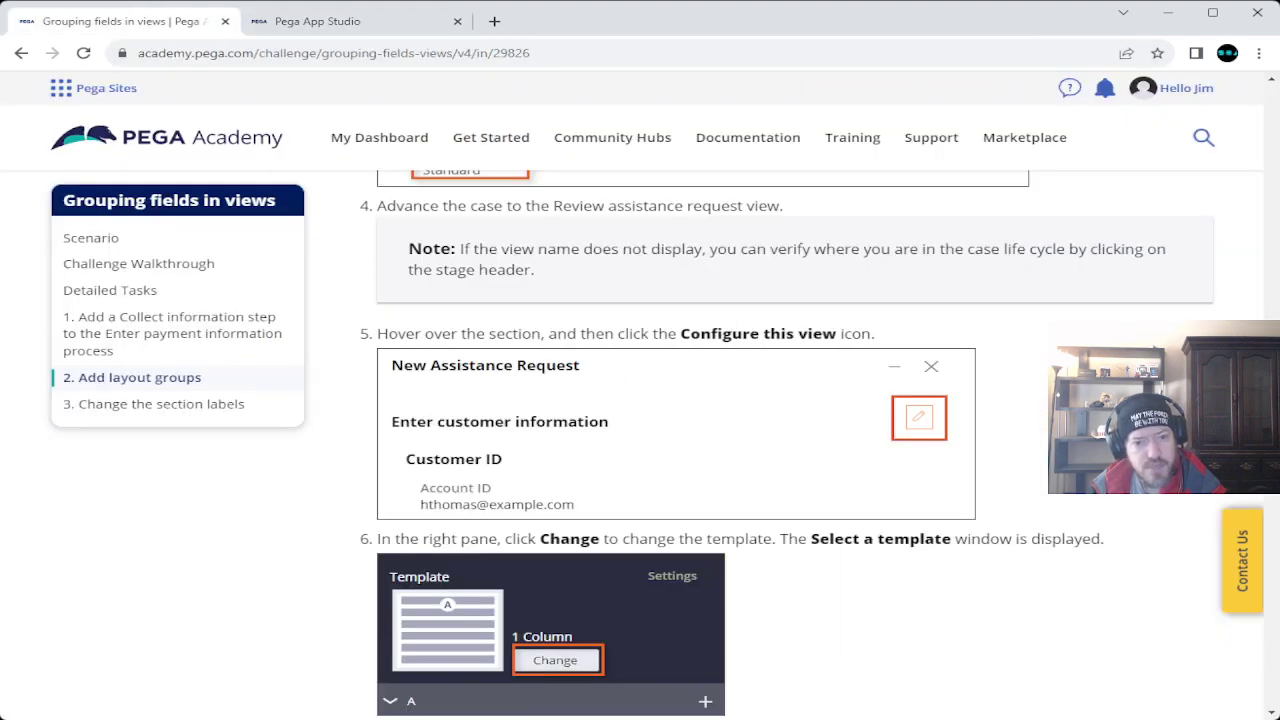
Scroll the Academy instructions to steps 7–8, then close the Pega App Studio tab.
{"action": "scroll", "coordinate": [795, 445], "scroll_direction": "down", "scroll_amount": 3}
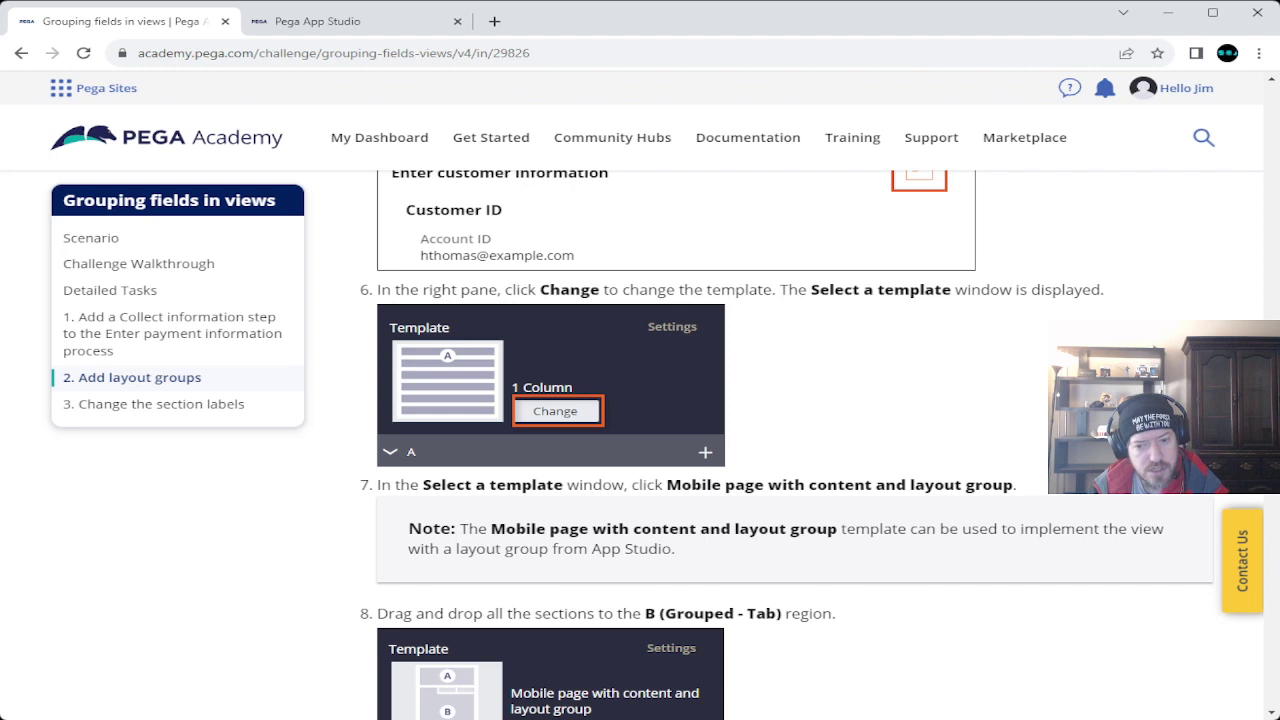
{"action": "key", "text": "ctrl+Tab"}
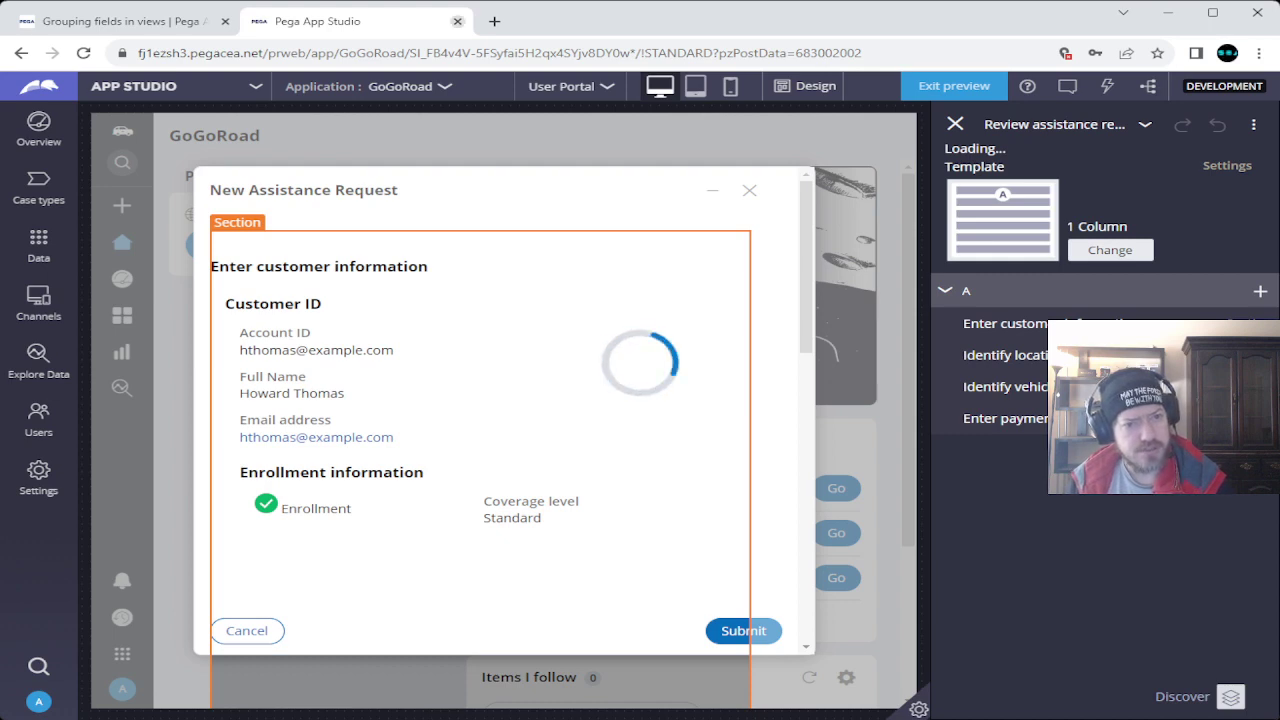
{"action": "left_click", "coordinate": [457, 21]}
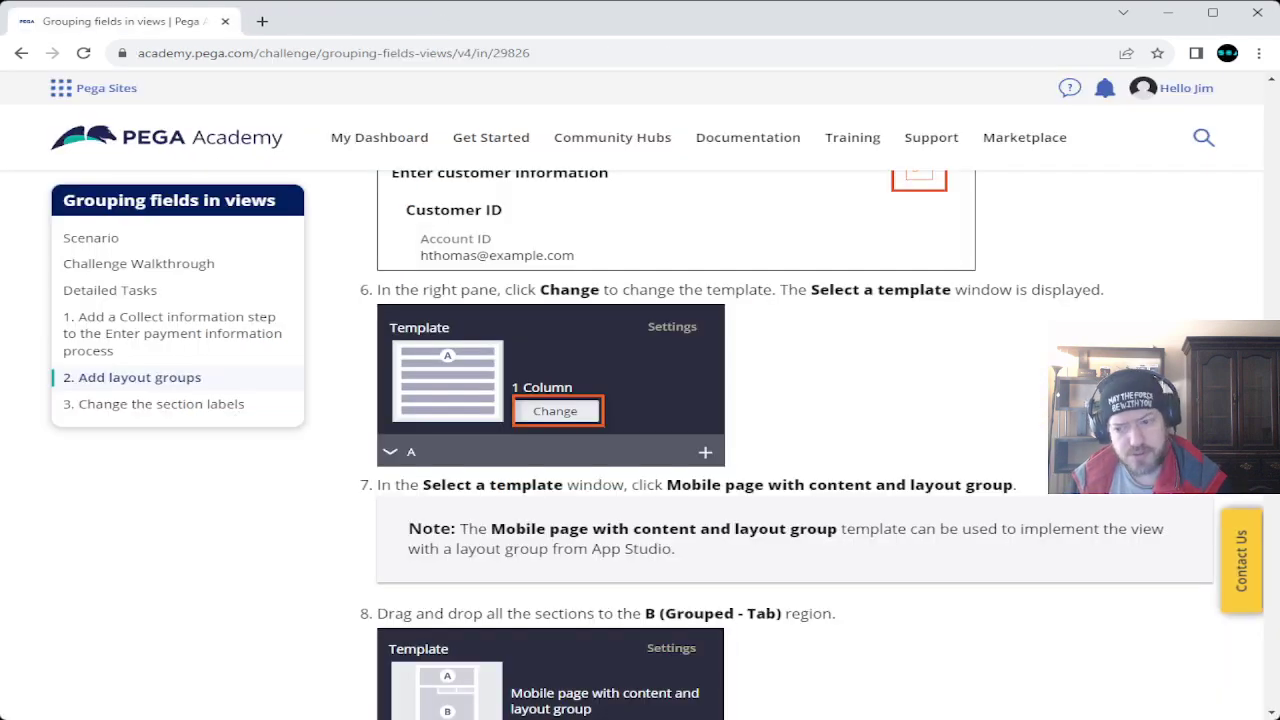
Launch a fresh challenge instance, open the Assistance Request case type, and save and run it.
{"action": "scroll", "coordinate": [783, 445], "scroll_direction": "up", "scroll_amount": 20}
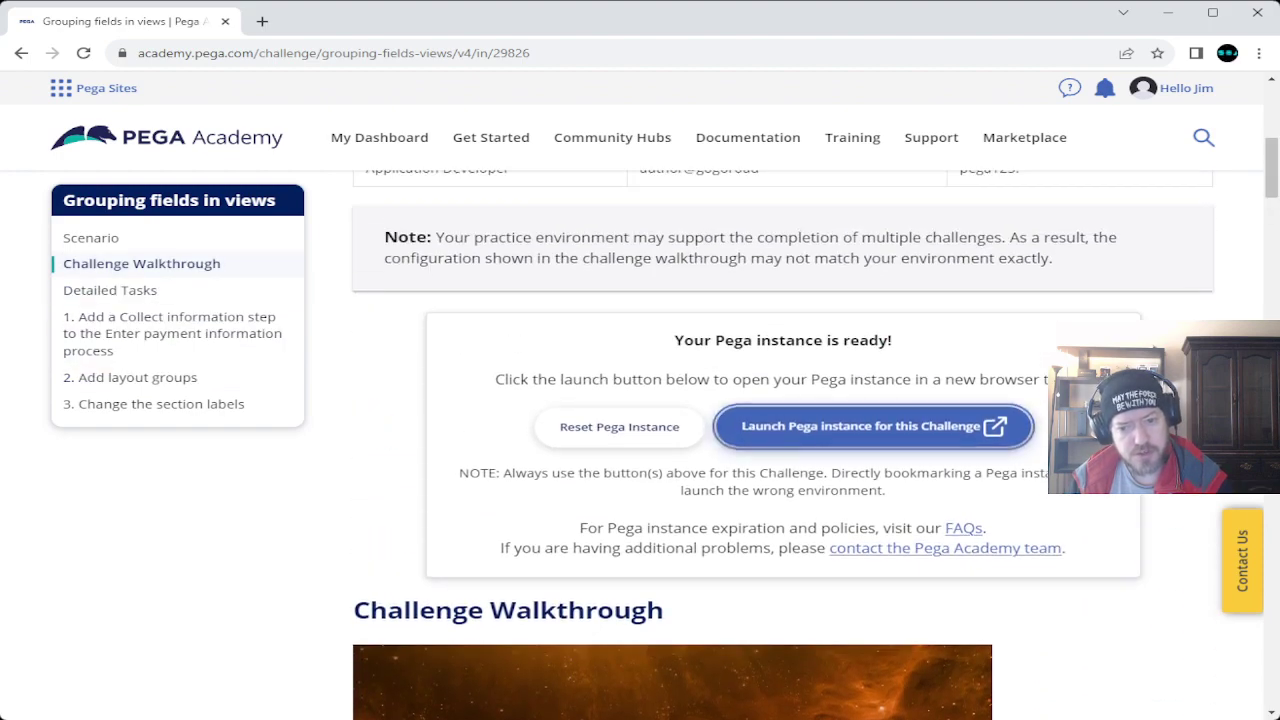
{"action": "left_click", "coordinate": [860, 427]}
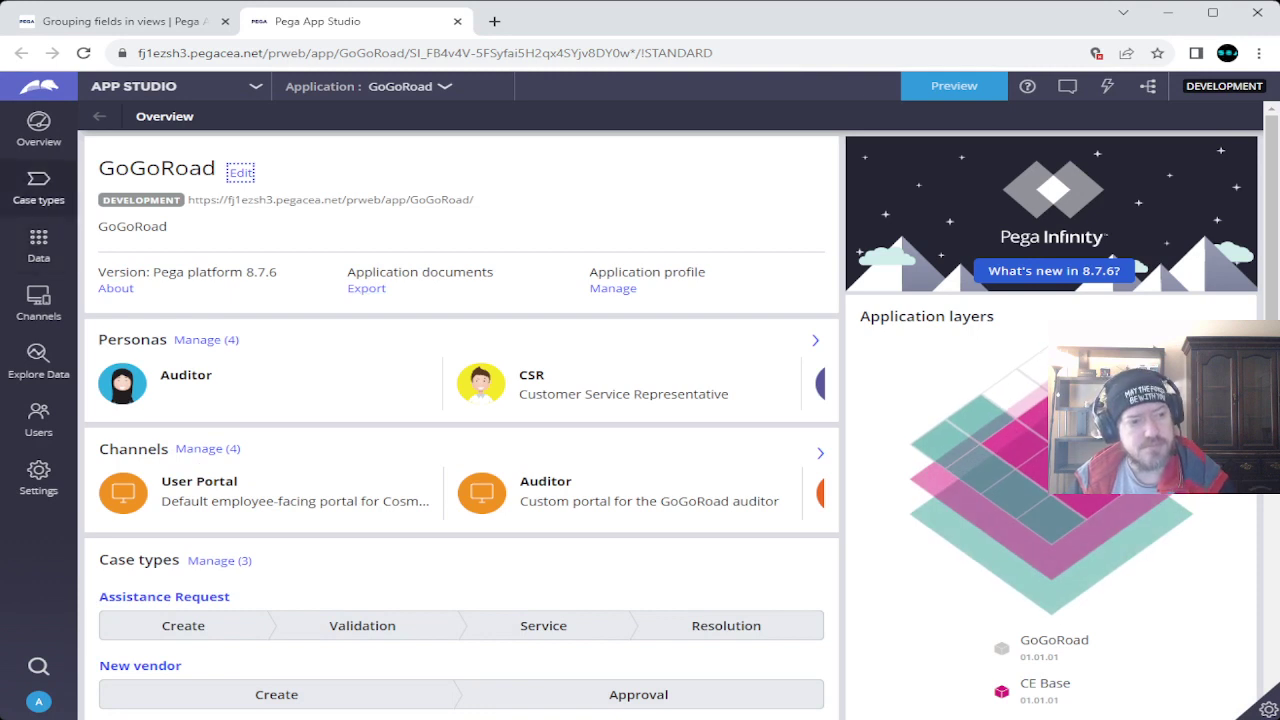
{"action": "left_click", "coordinate": [38, 185]}
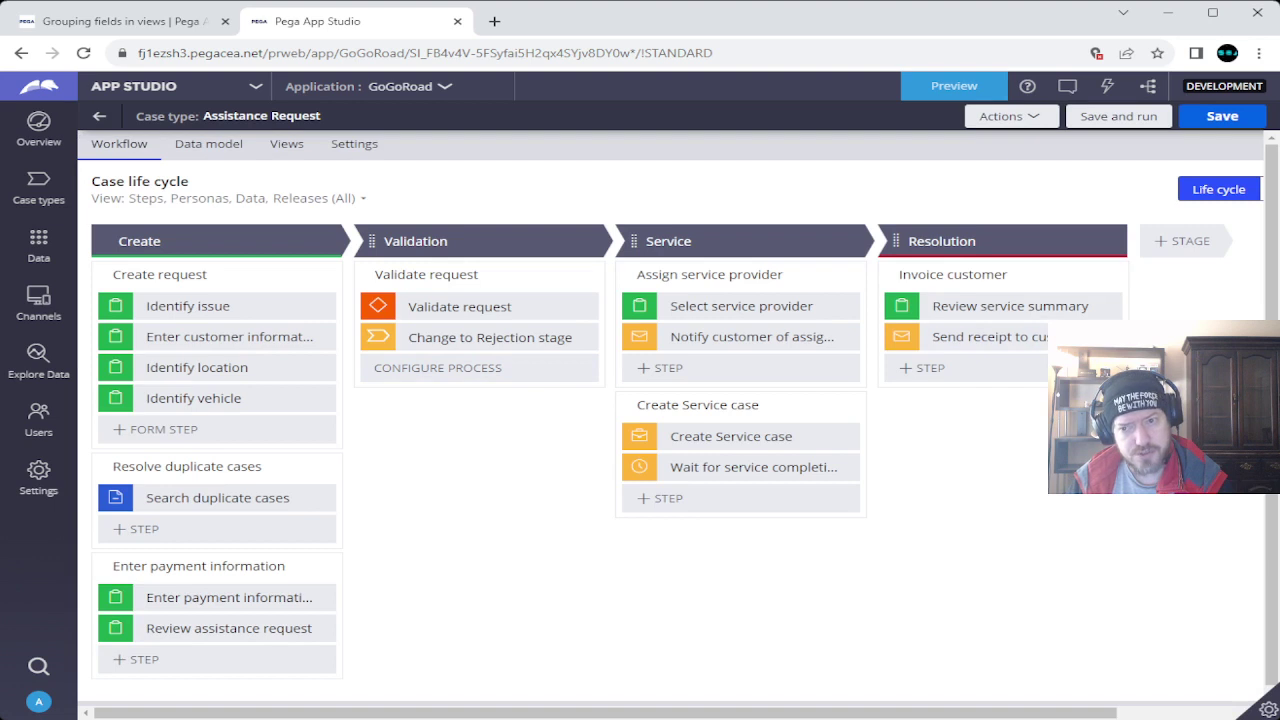
{"action": "key", "text": "ctrl+s"}
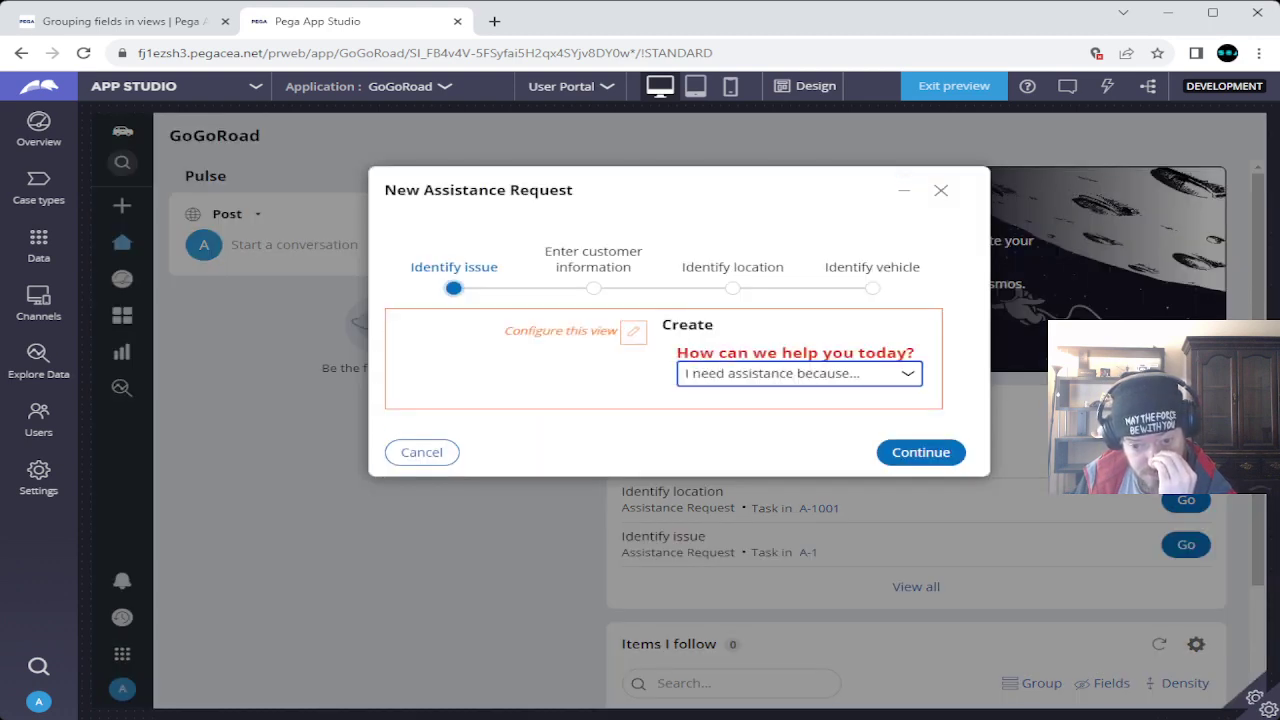
Choose 'My vehicle has a flat tire' as the issue and select a customer account.
{"action": "key", "text": "Down"}
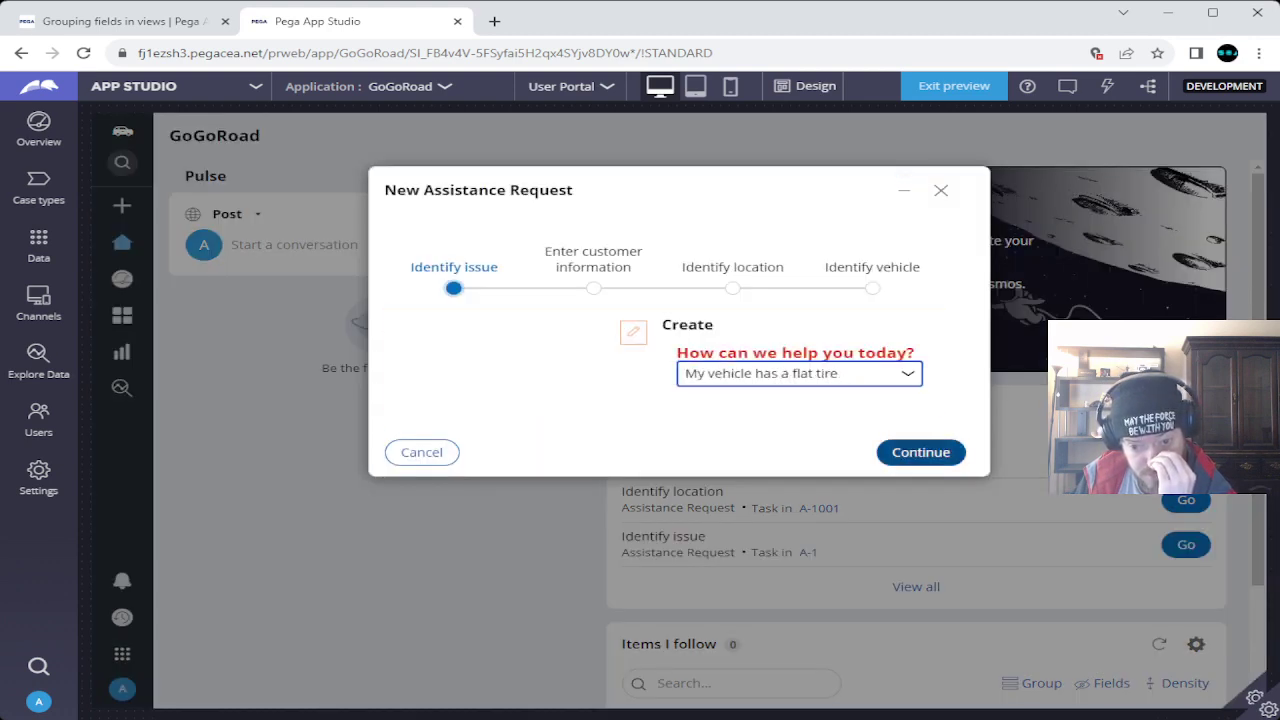
{"action": "left_click", "coordinate": [921, 452]}
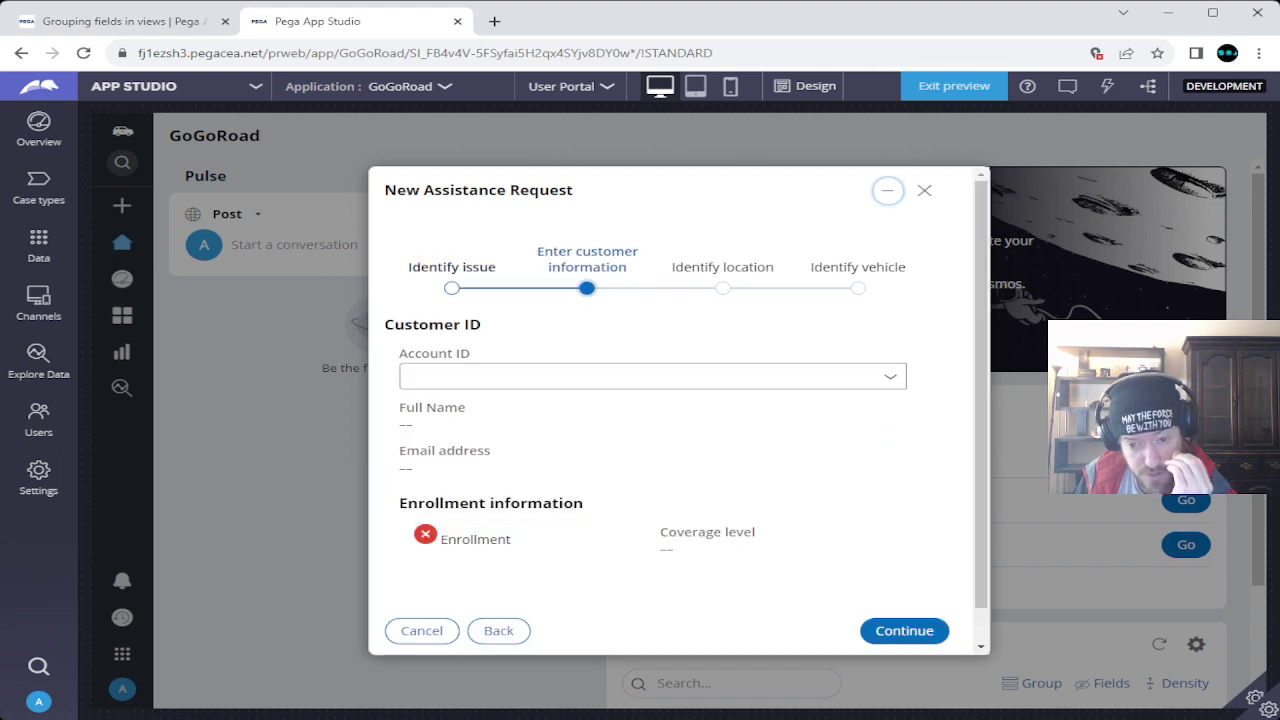
{"action": "left_click", "coordinate": [640, 376]}
{"action": "left_click", "coordinate": [486, 465]}
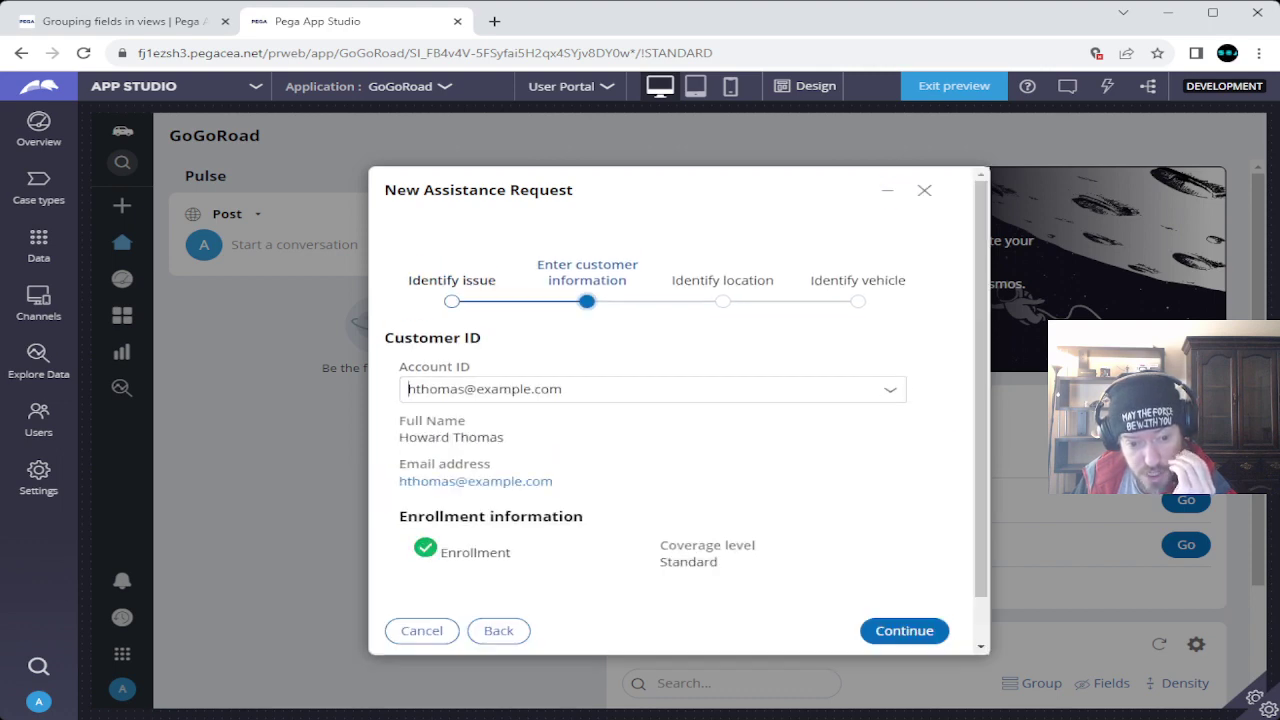
{"action": "left_click", "coordinate": [904, 630]}
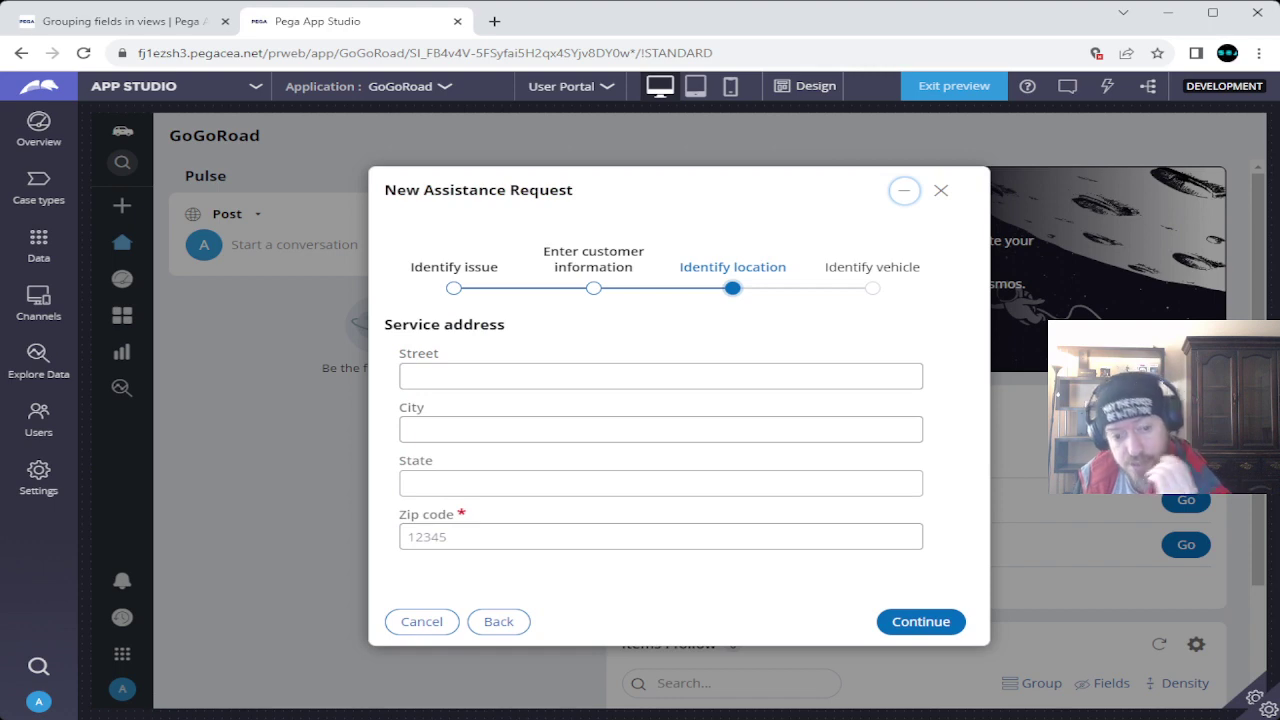
Fill in the service location's street address, city, state and zip code.
{"action": "left_click", "coordinate": [640, 376]}
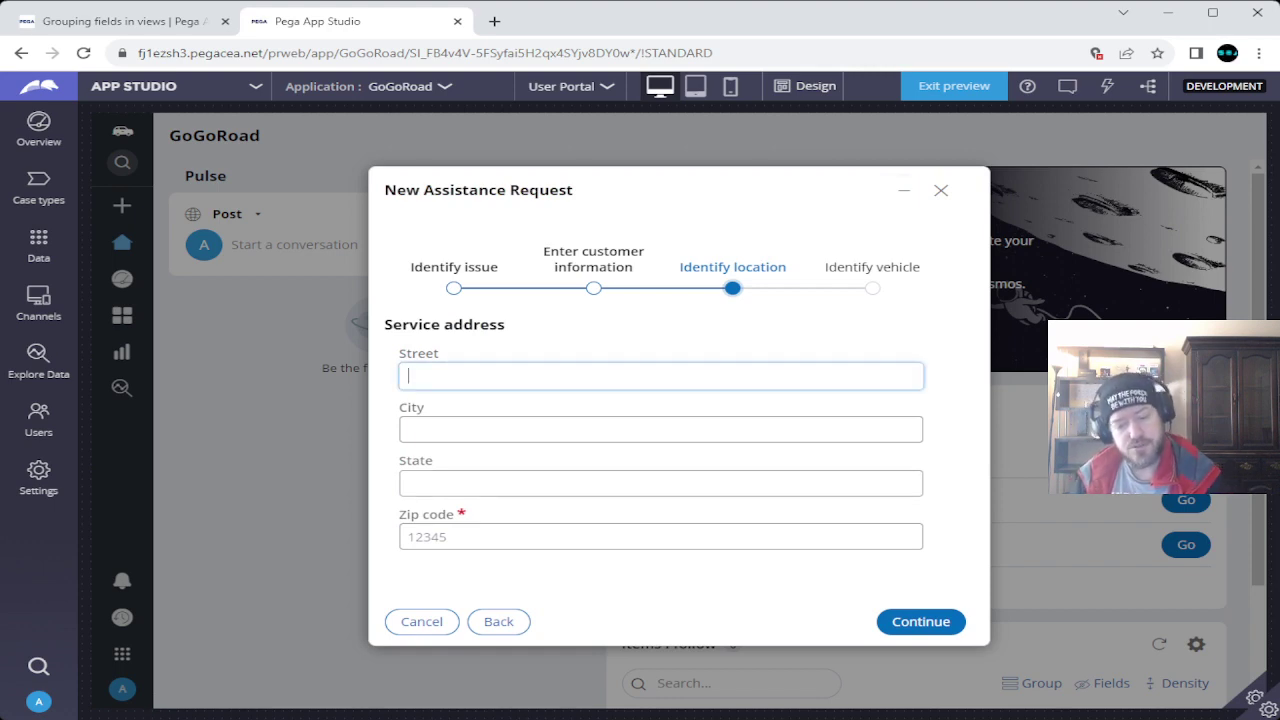
{"action": "type", "text": "123 Walla"}
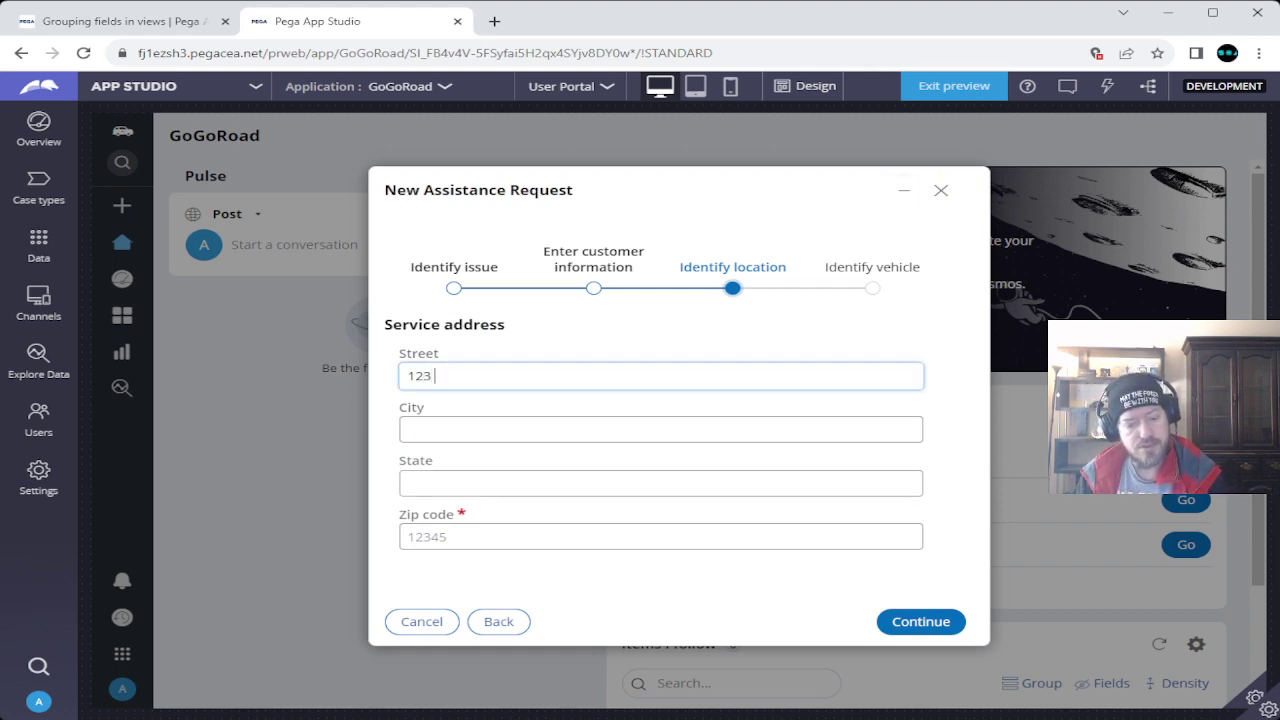
{"action": "type", "text": " Walla W"}
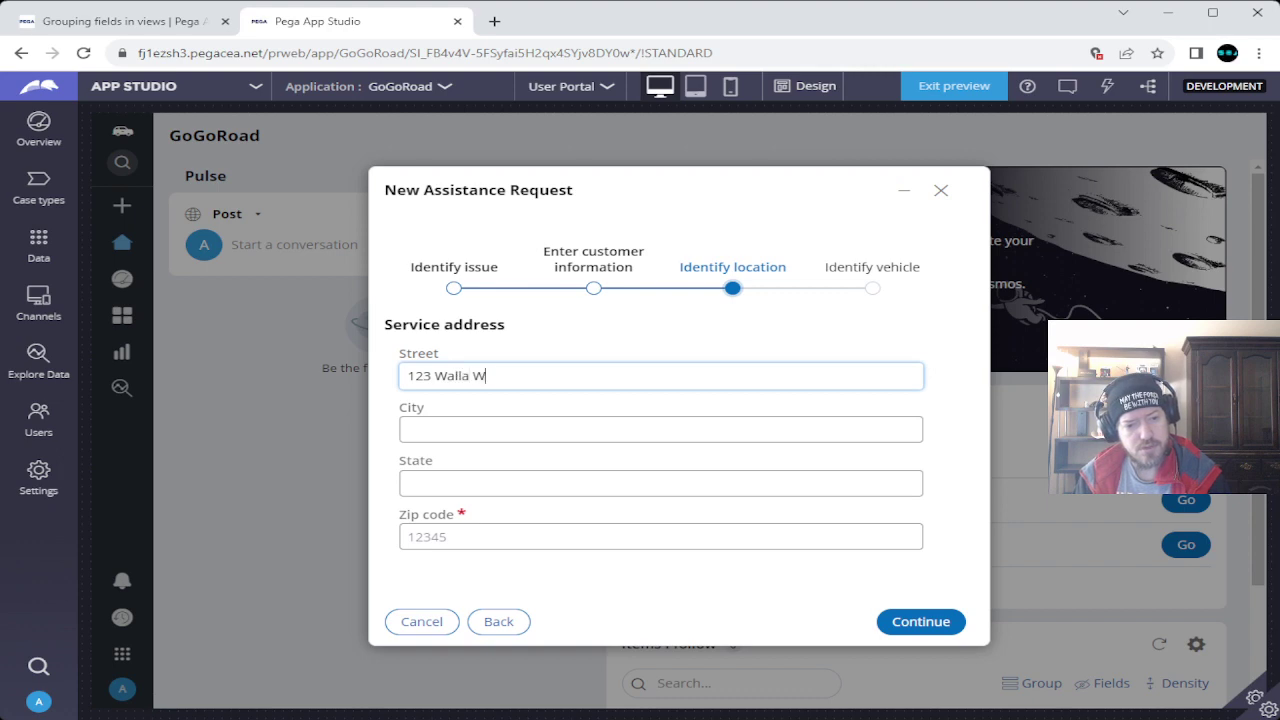
{"action": "type", "text": "st"}
{"action": "key", "text": "Tab"}
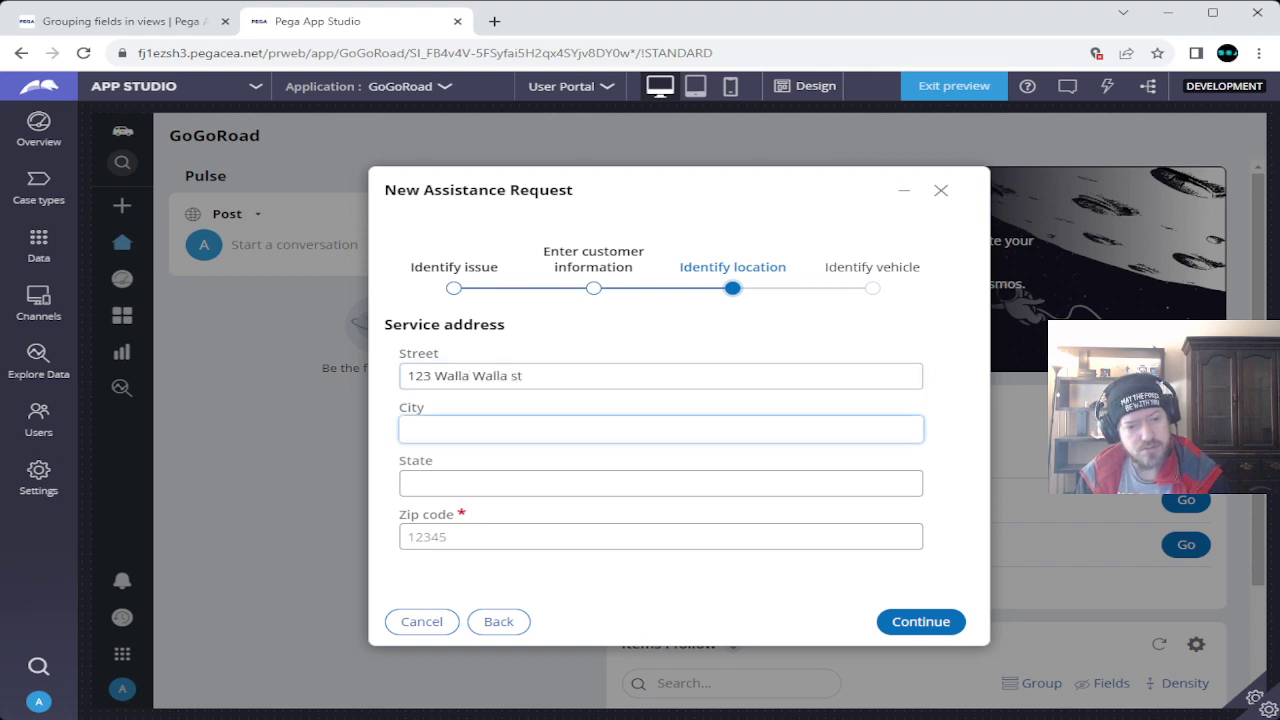
{"action": "type", "text": "Adamsville"}
{"action": "key", "text": "Tab"}
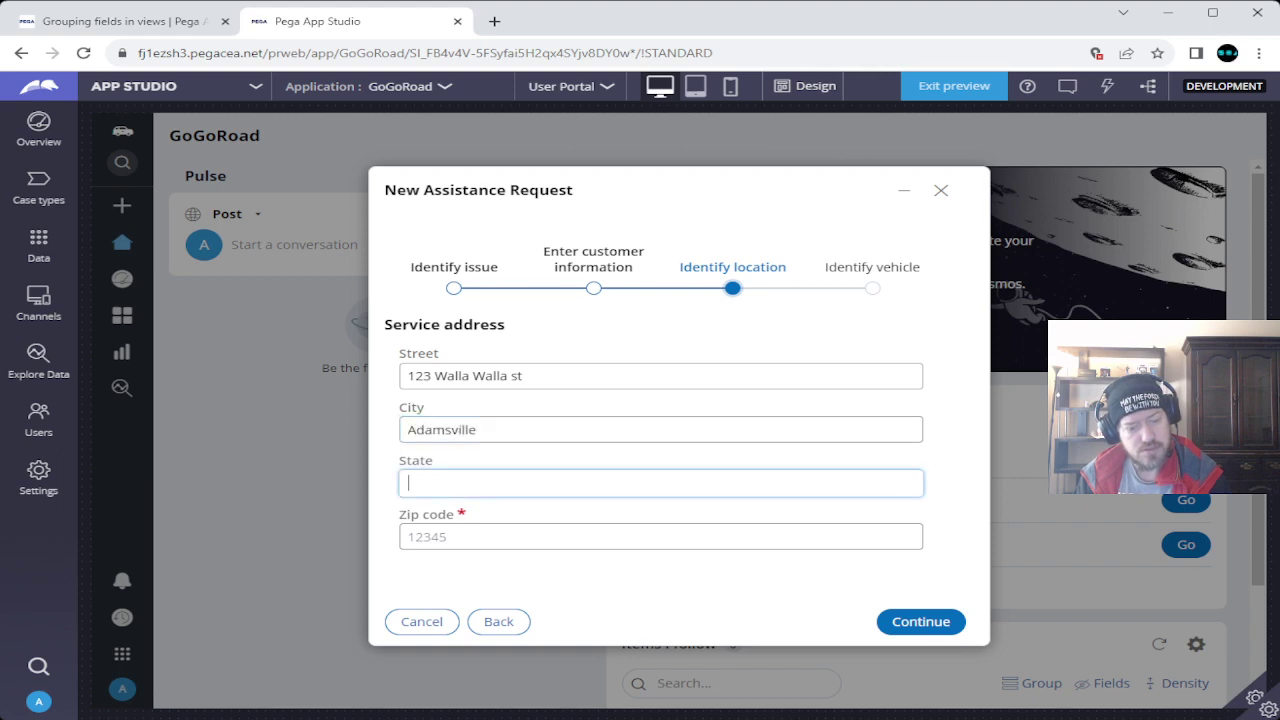
{"action": "type", "text": "N"}
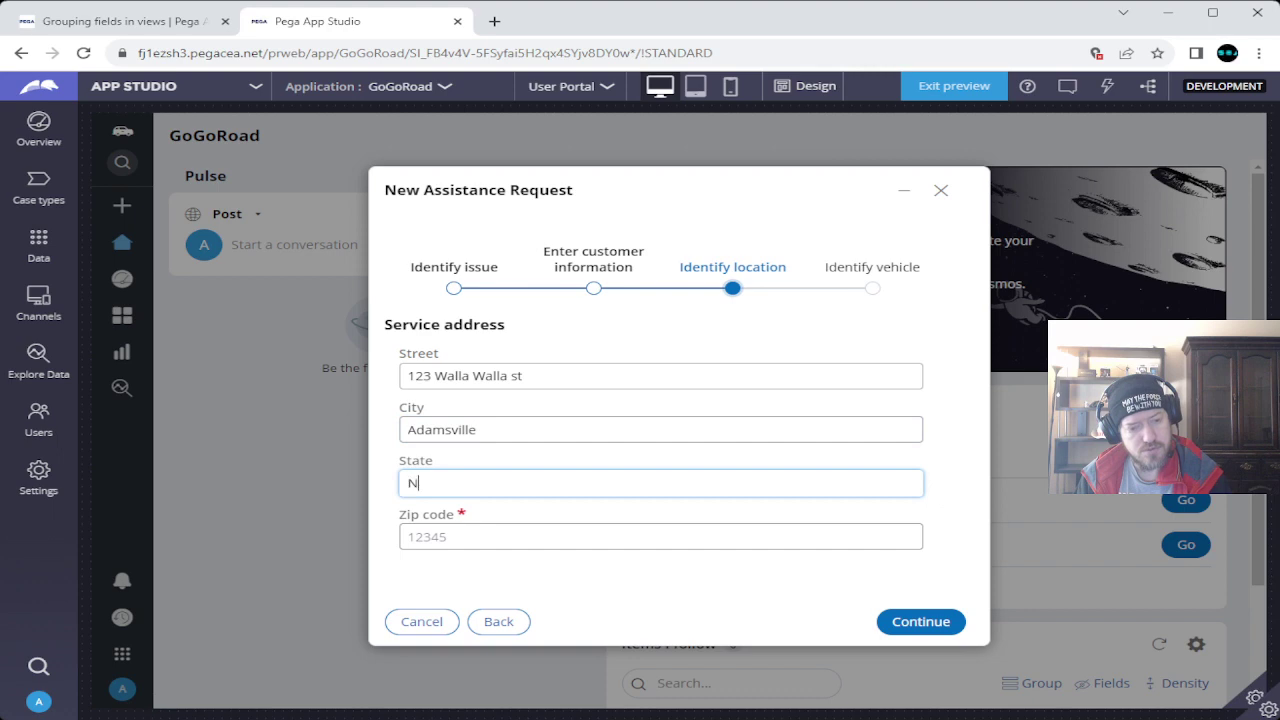
{"action": "type", "text": "ew York"}
{"action": "key", "text": "Tab"}
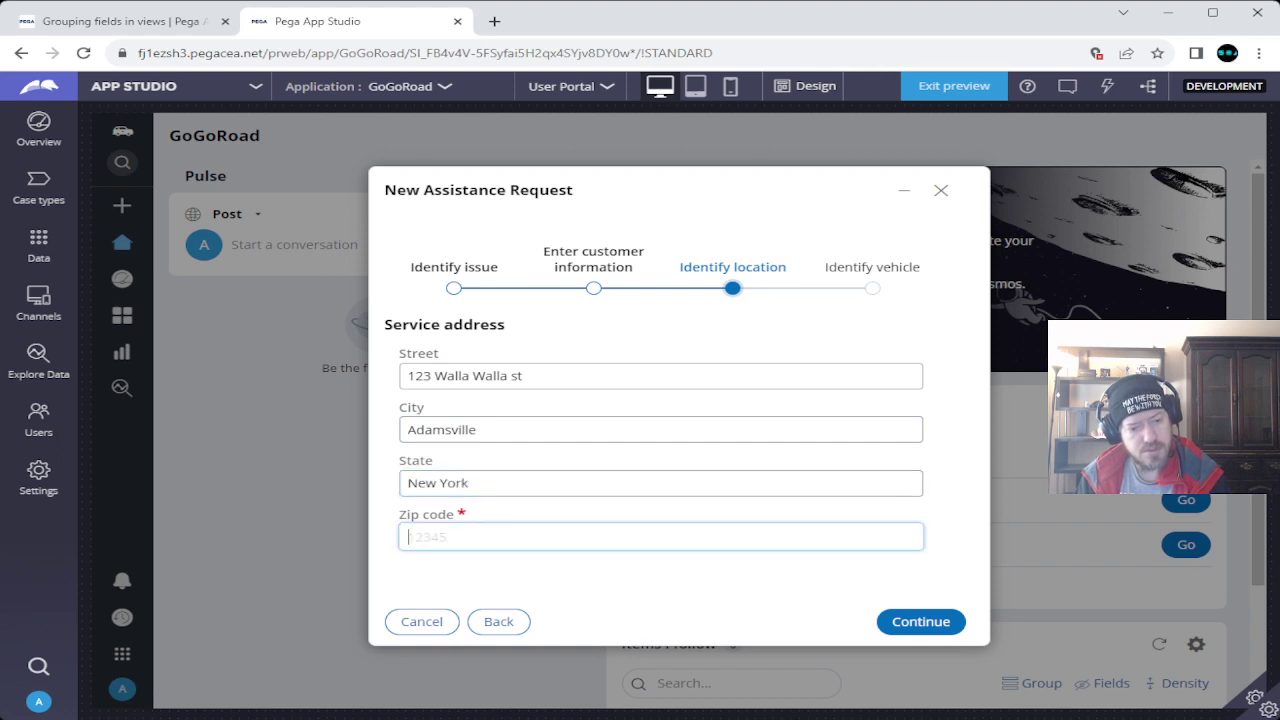
{"action": "type", "text": "12345"}
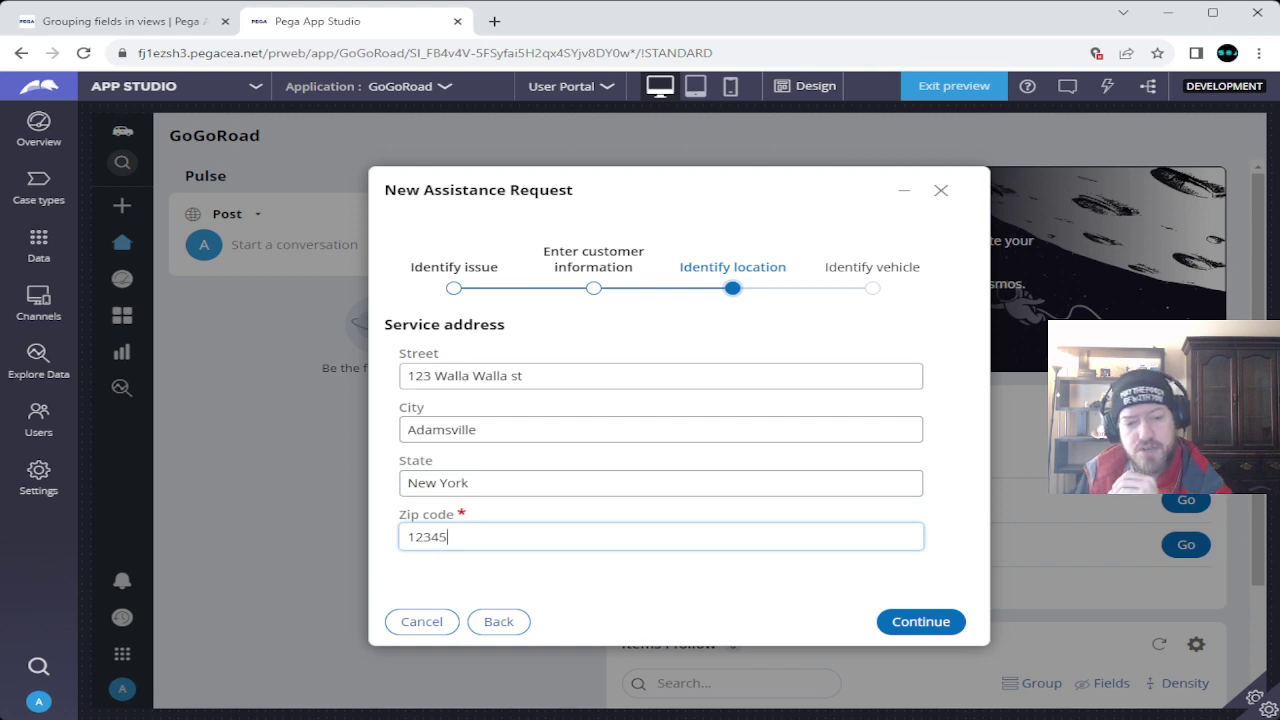
{"action": "key", "text": "Return"}
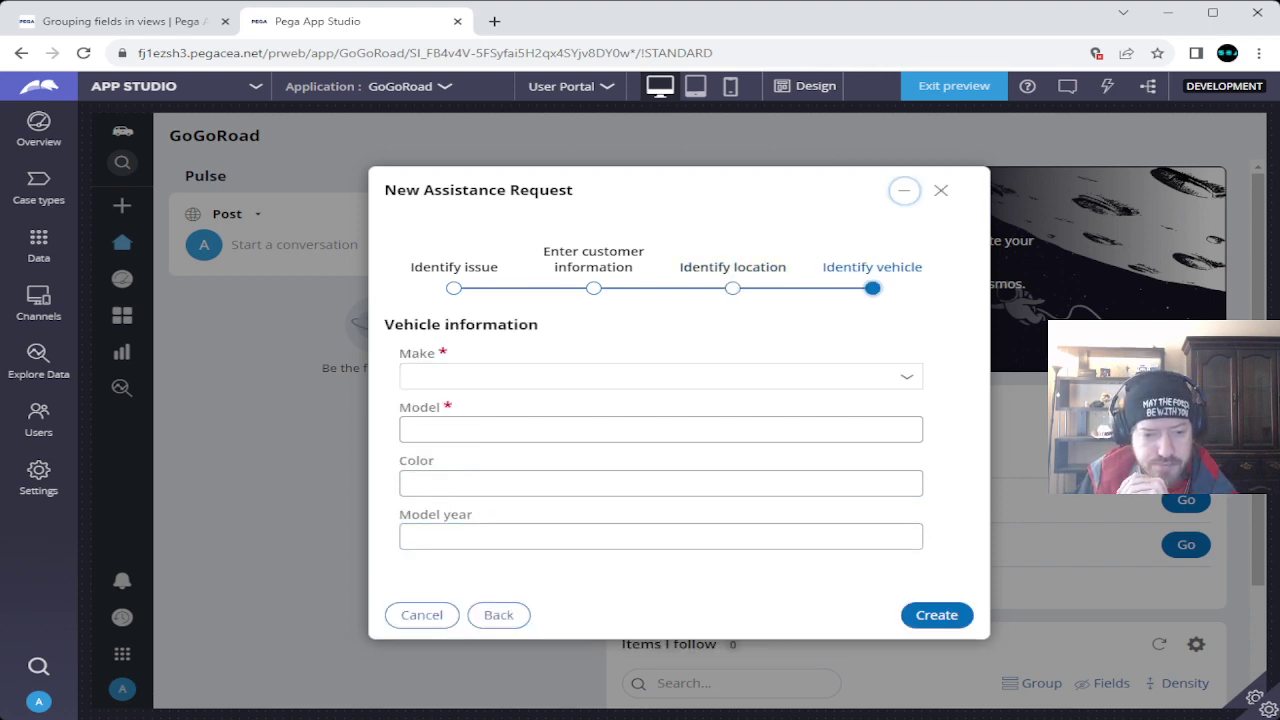
Enter the vehicle as a Red 2024 Subaru Foo and create the request.
{"action": "left_click", "coordinate": [660, 376]}
{"action": "key", "text": "Return"}
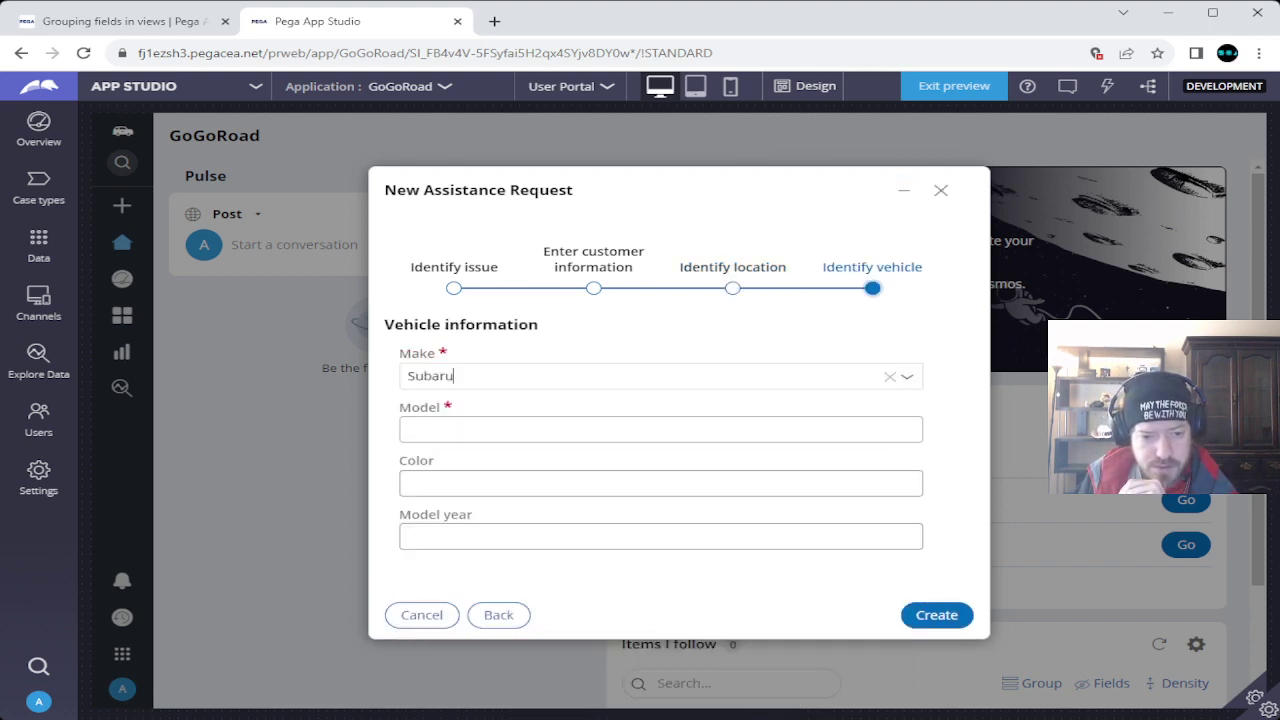
{"action": "left_click", "coordinate": [410, 429]}
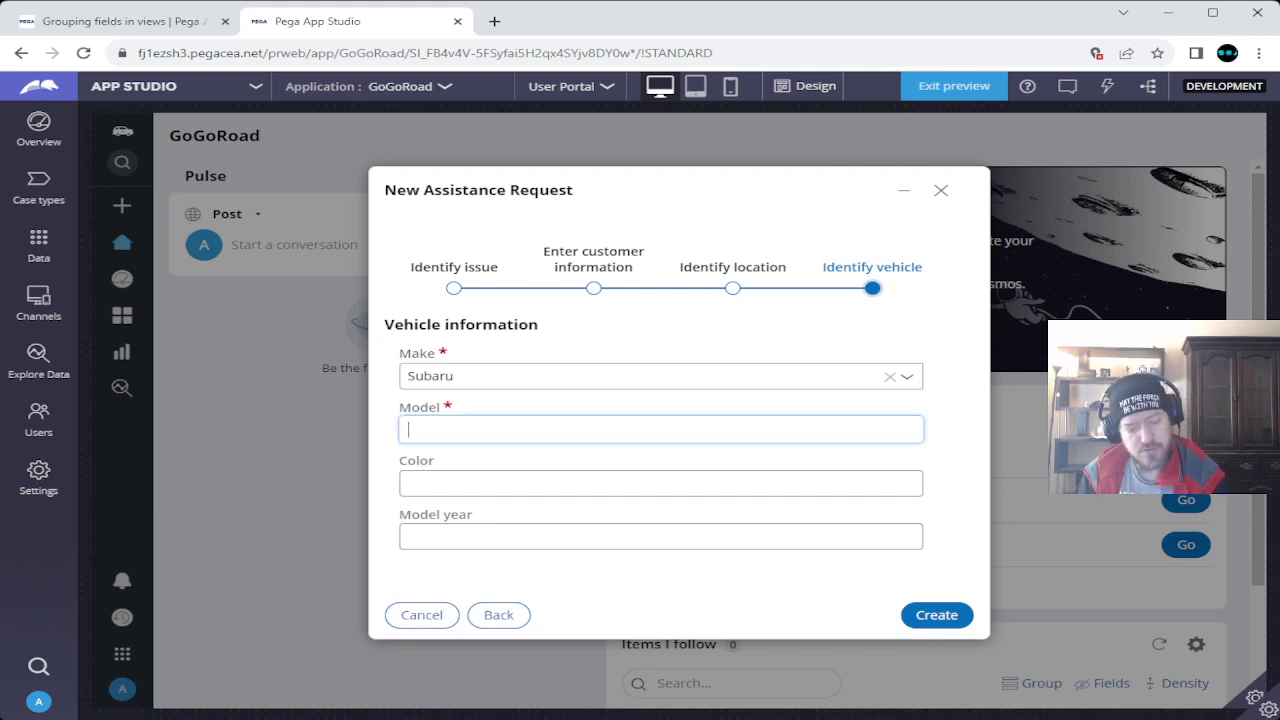
{"action": "type", "text": "Foo"}
{"action": "left_click", "coordinate": [409, 483]}
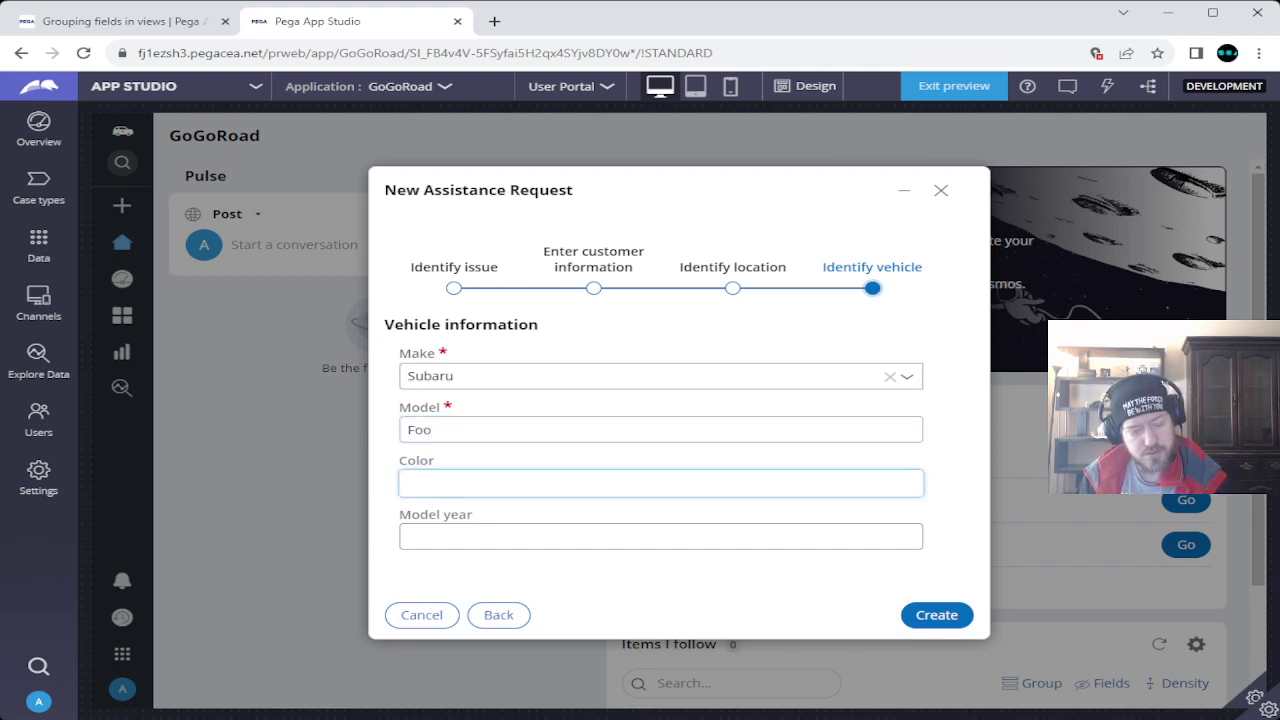
{"action": "type", "text": "Red"}
{"action": "key", "text": "Tab"}
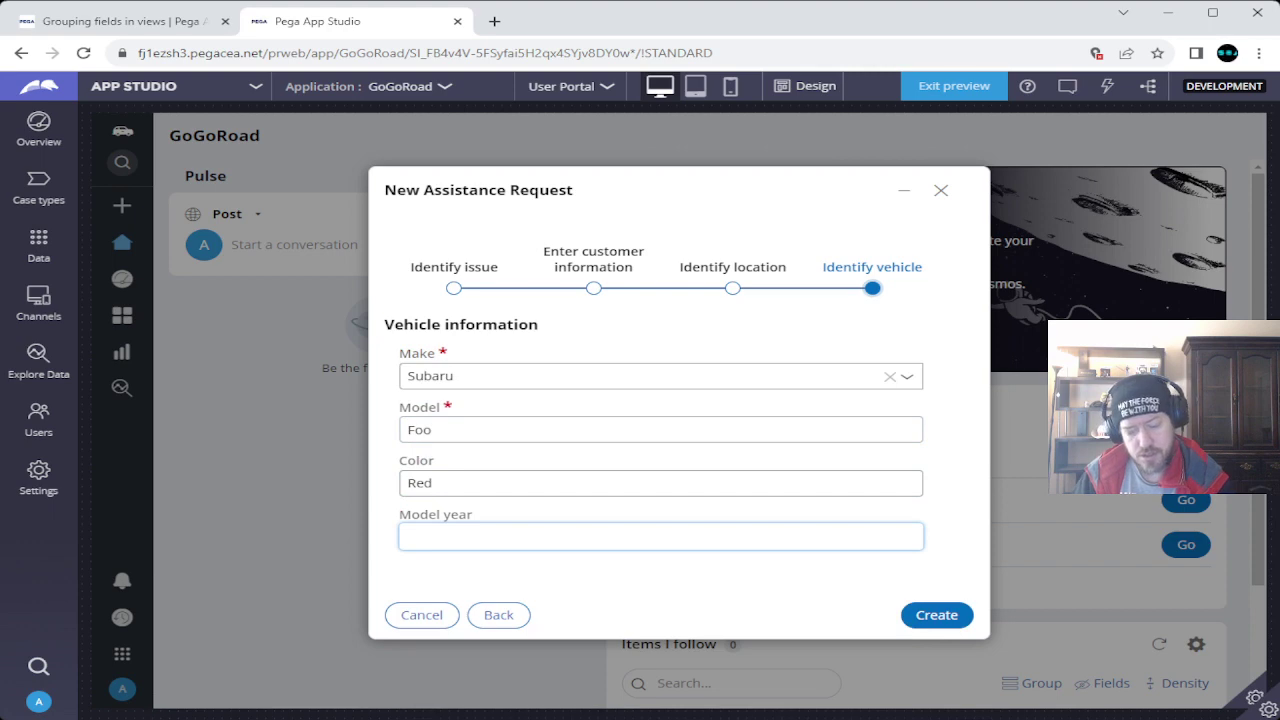
{"action": "type", "text": "2024"}
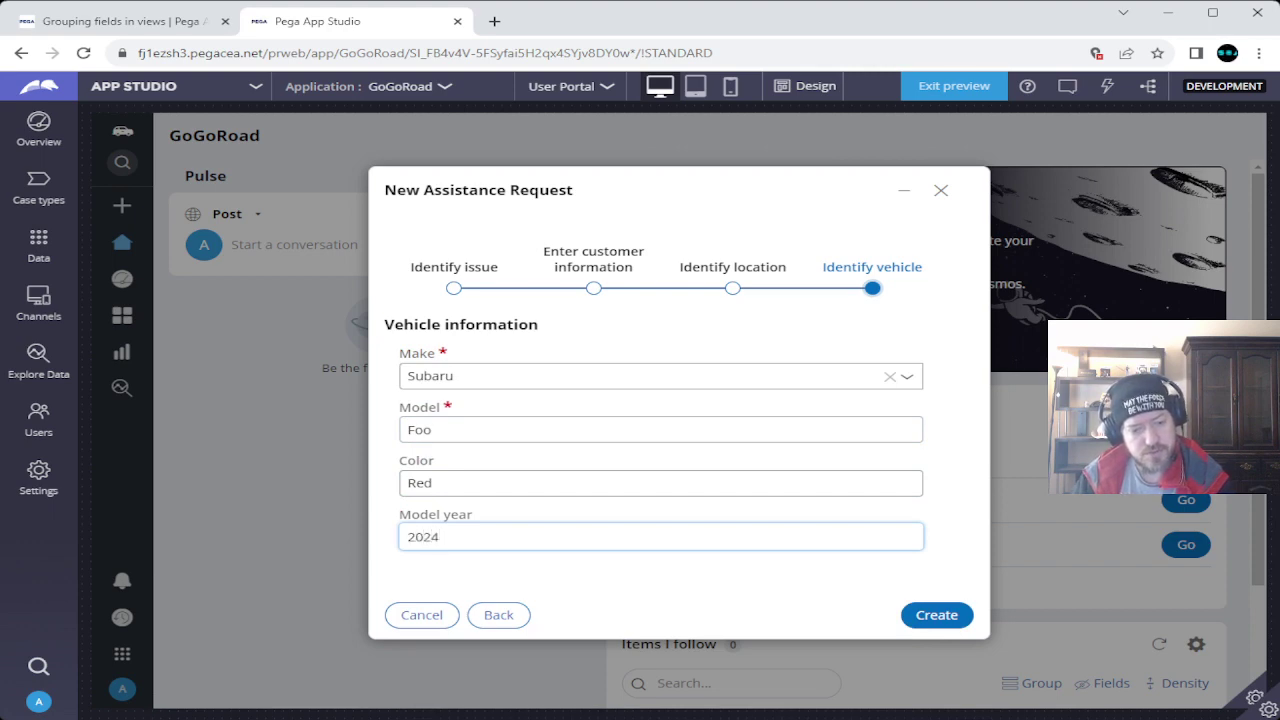
{"action": "left_click", "coordinate": [936, 615]}
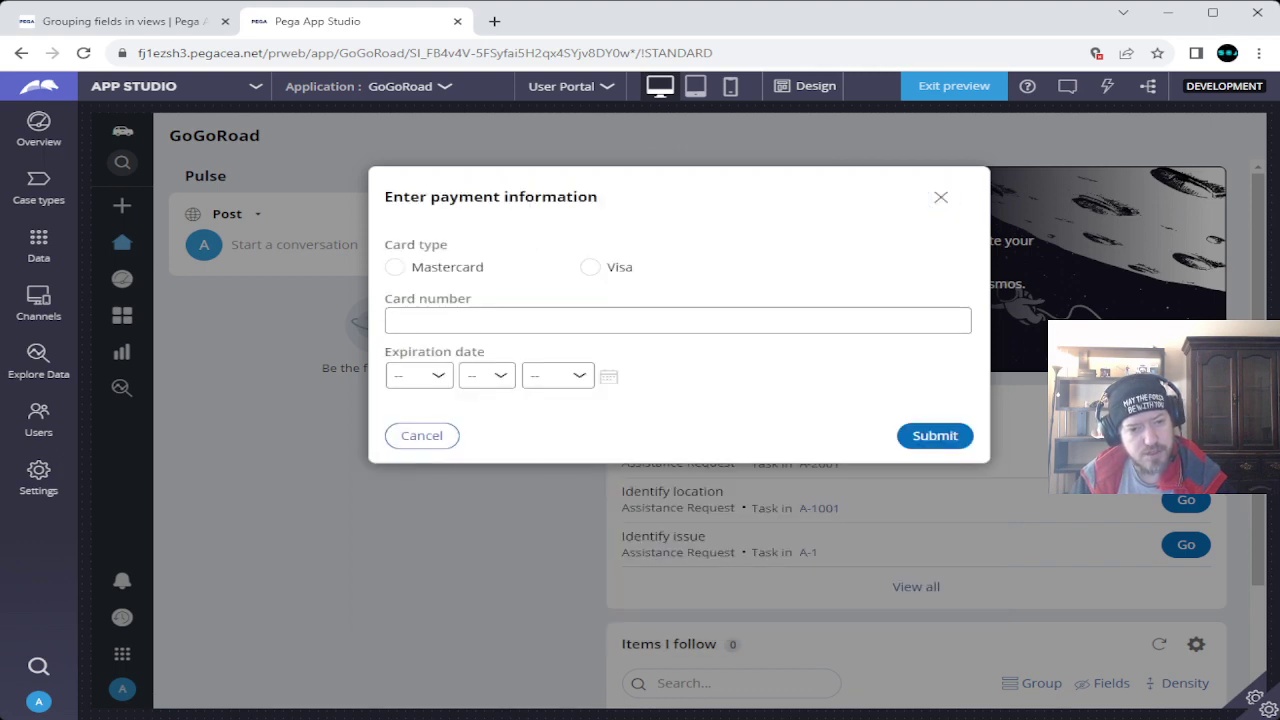
Pay by Mastercard with a card number and Jan 1 2033 expiration, correcting the 2023 year.
{"action": "left_click", "coordinate": [395, 267]}
{"action": "left_click", "coordinate": [394, 320]}
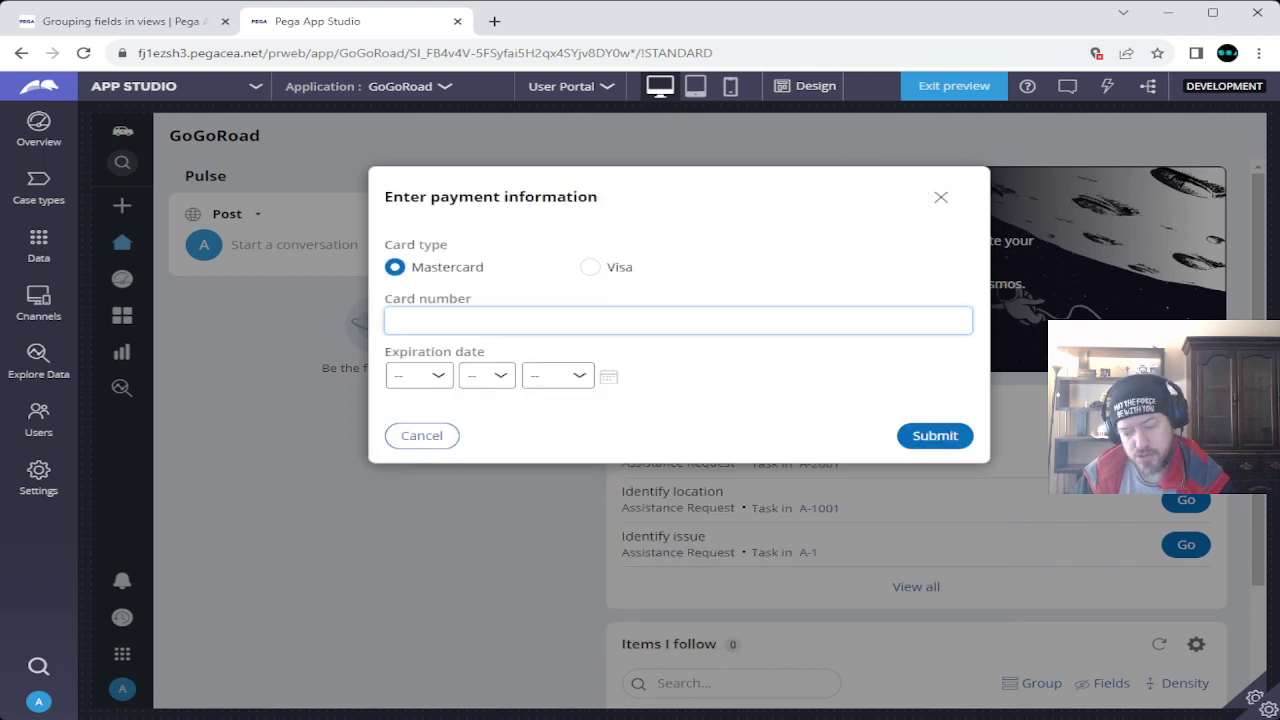
{"action": "type", "text": "123456789"}
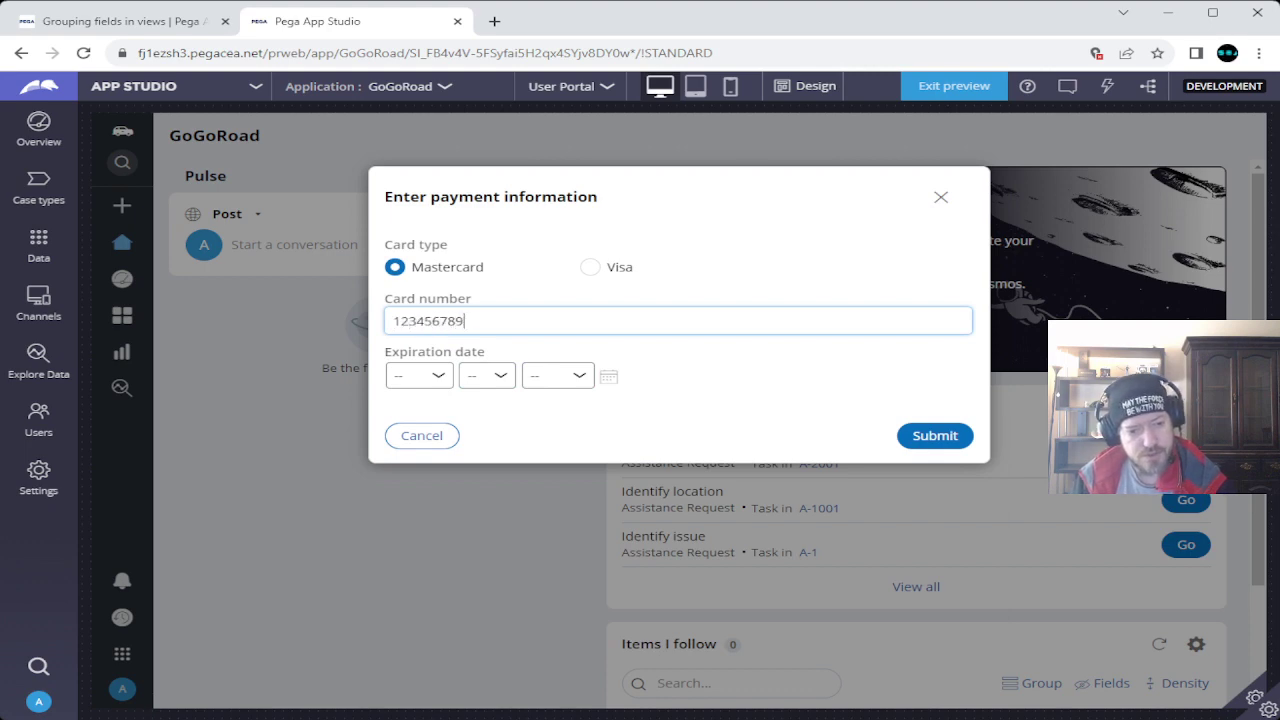
{"action": "key", "text": "Tab"}
{"action": "key", "text": "Tab"}
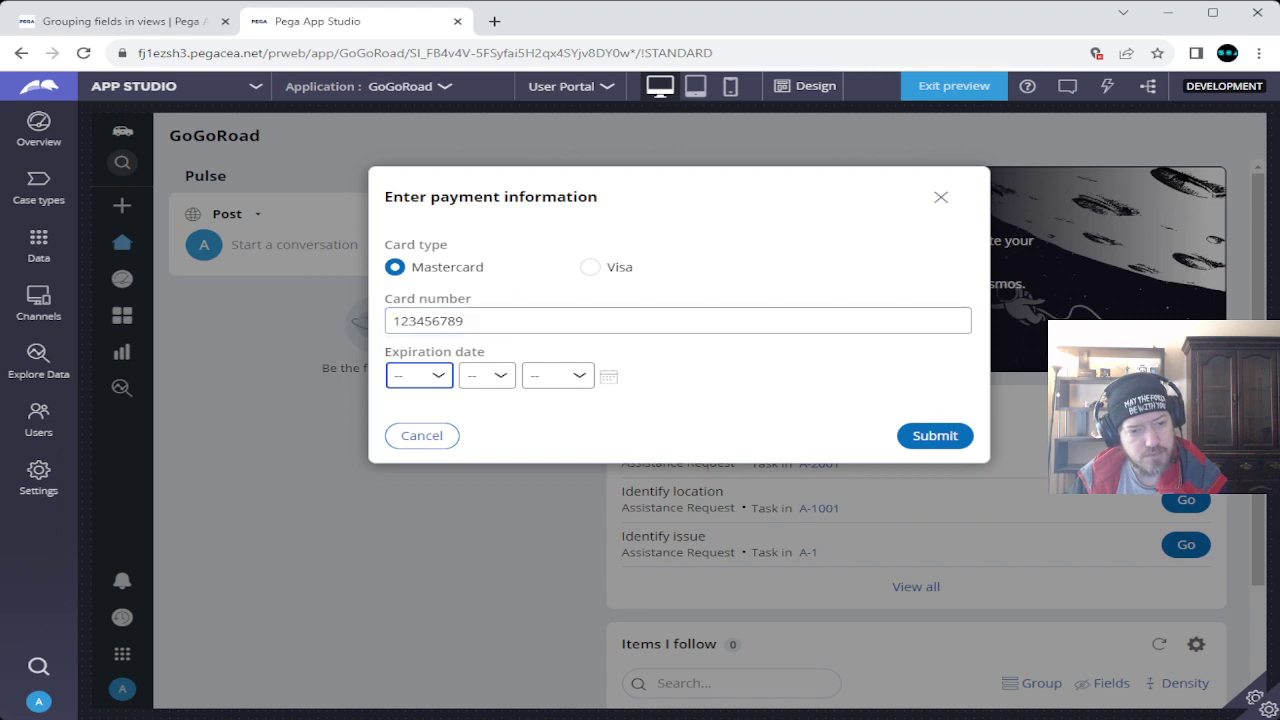
{"action": "key", "text": "Down"}
{"action": "key", "text": "Tab"}
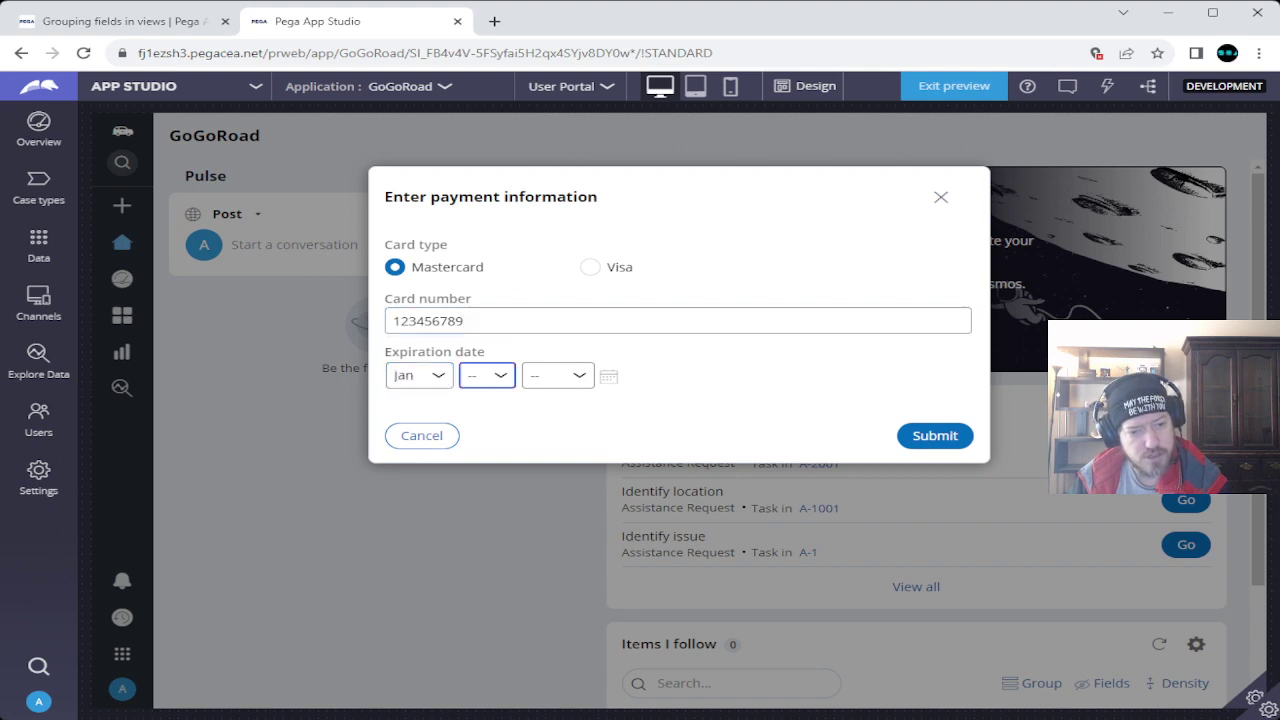
{"action": "key", "text": "Down"}
{"action": "key", "text": "Tab"}
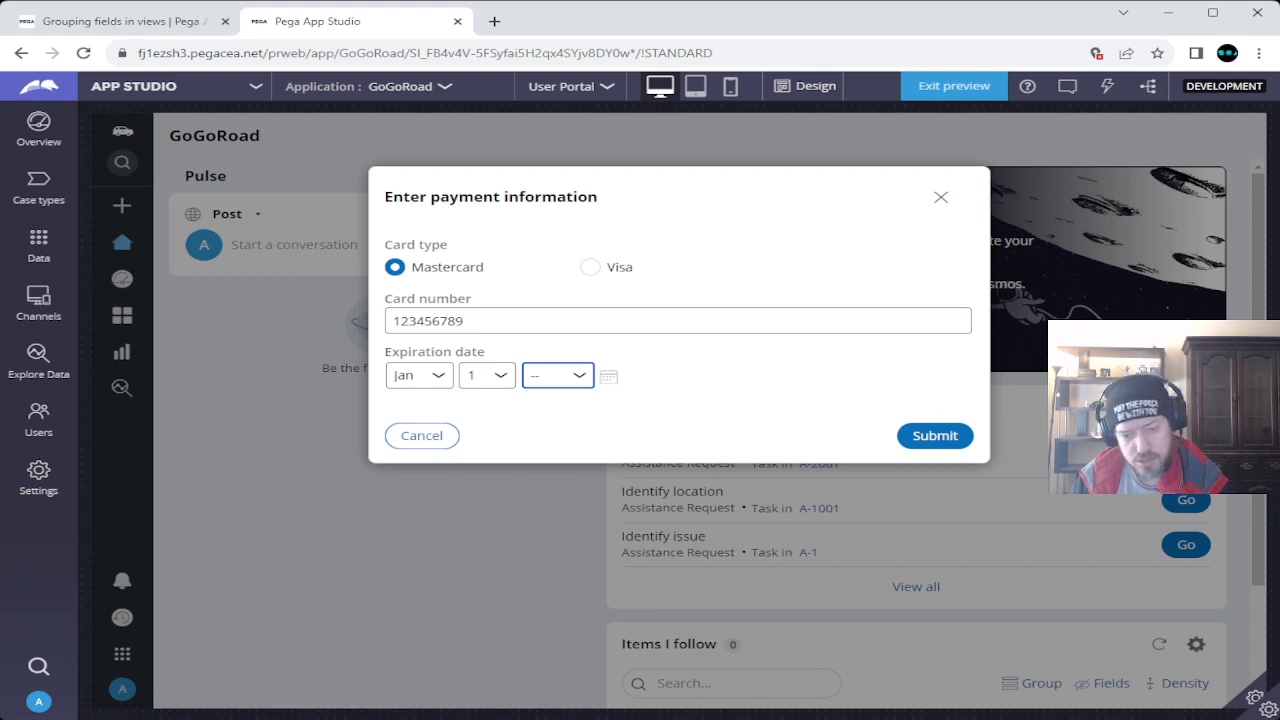
{"action": "key", "text": "Down"}
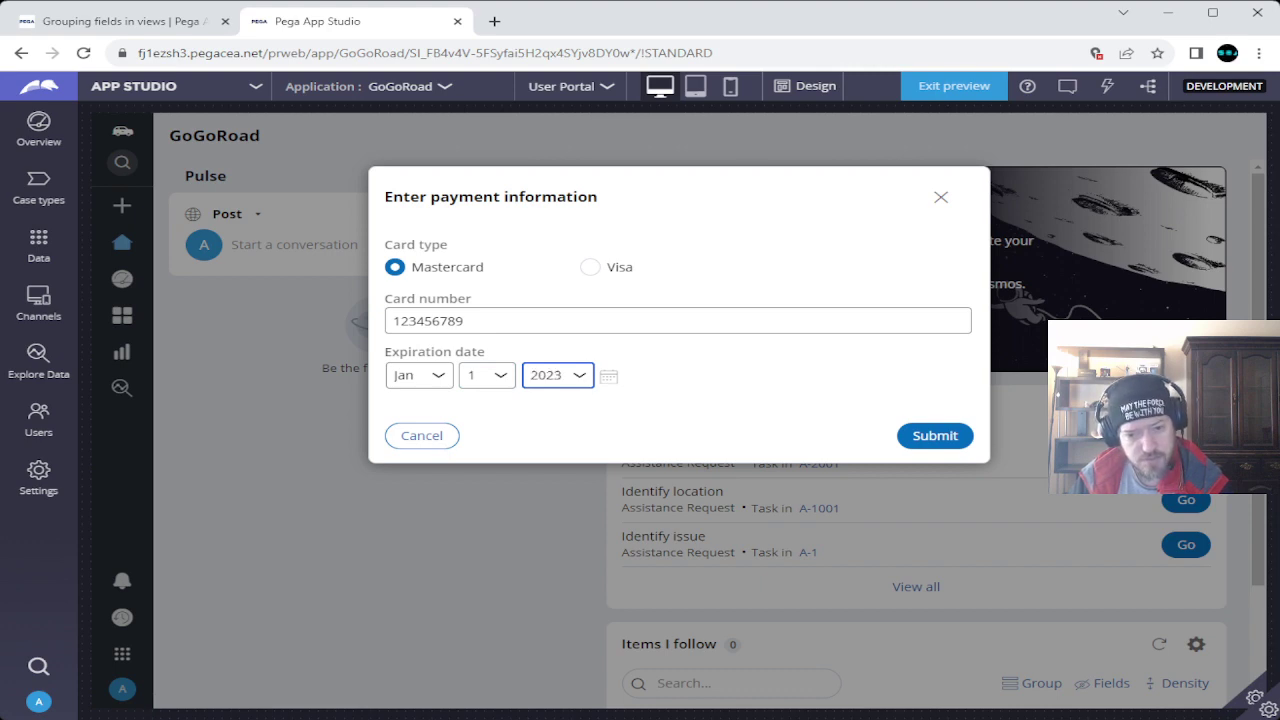
{"action": "key", "text": "Return"}
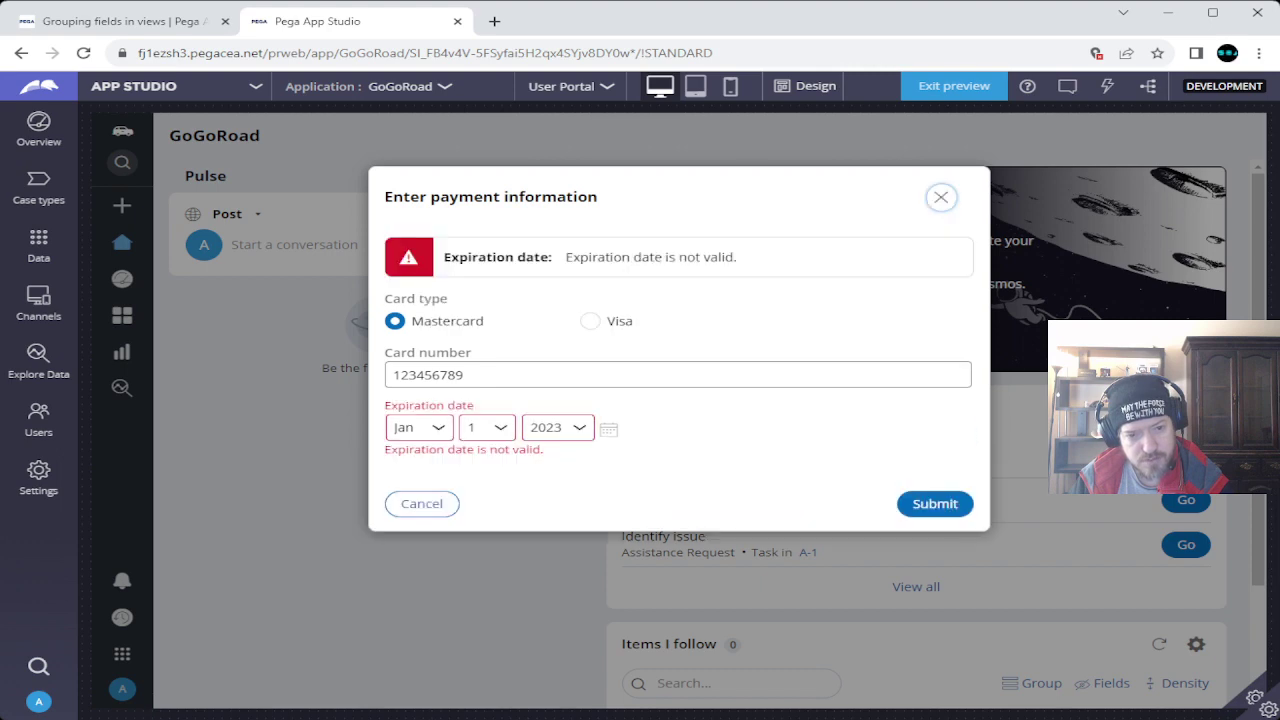
{"action": "key", "text": "Tab"}
{"action": "key", "text": "Tab"}
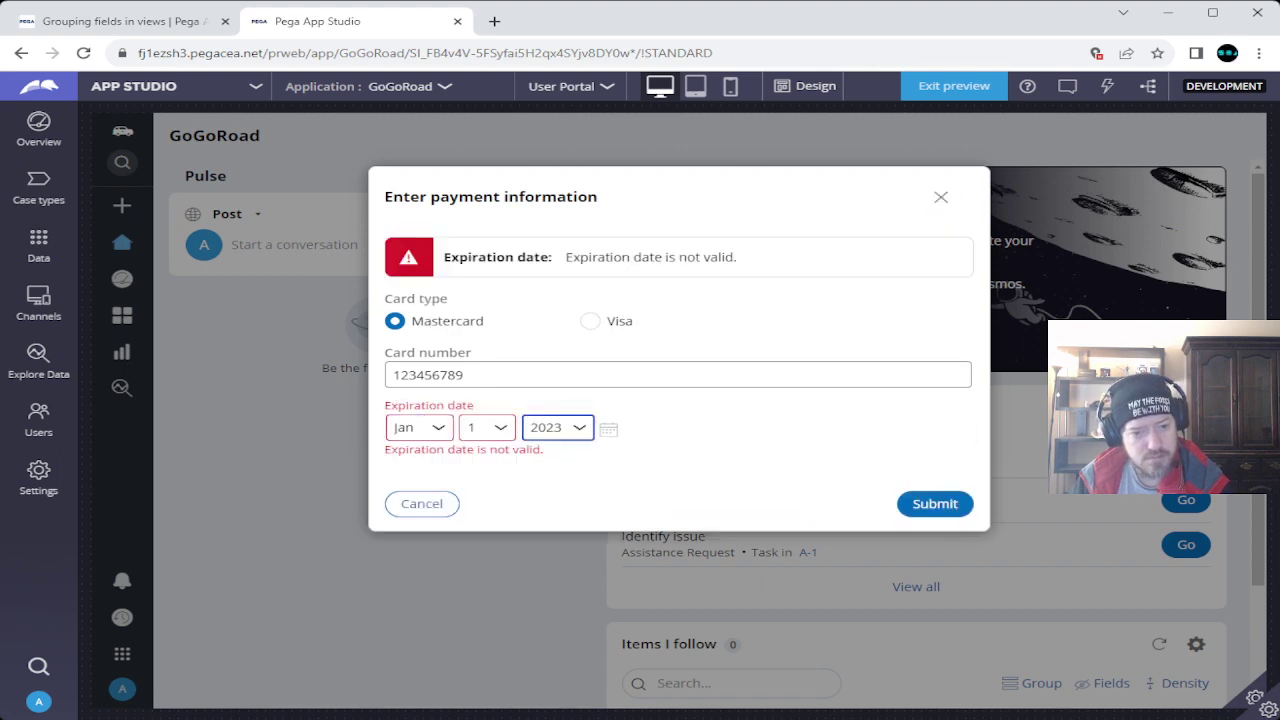
{"action": "key", "text": "Down"}
{"action": "key", "text": "Return"}
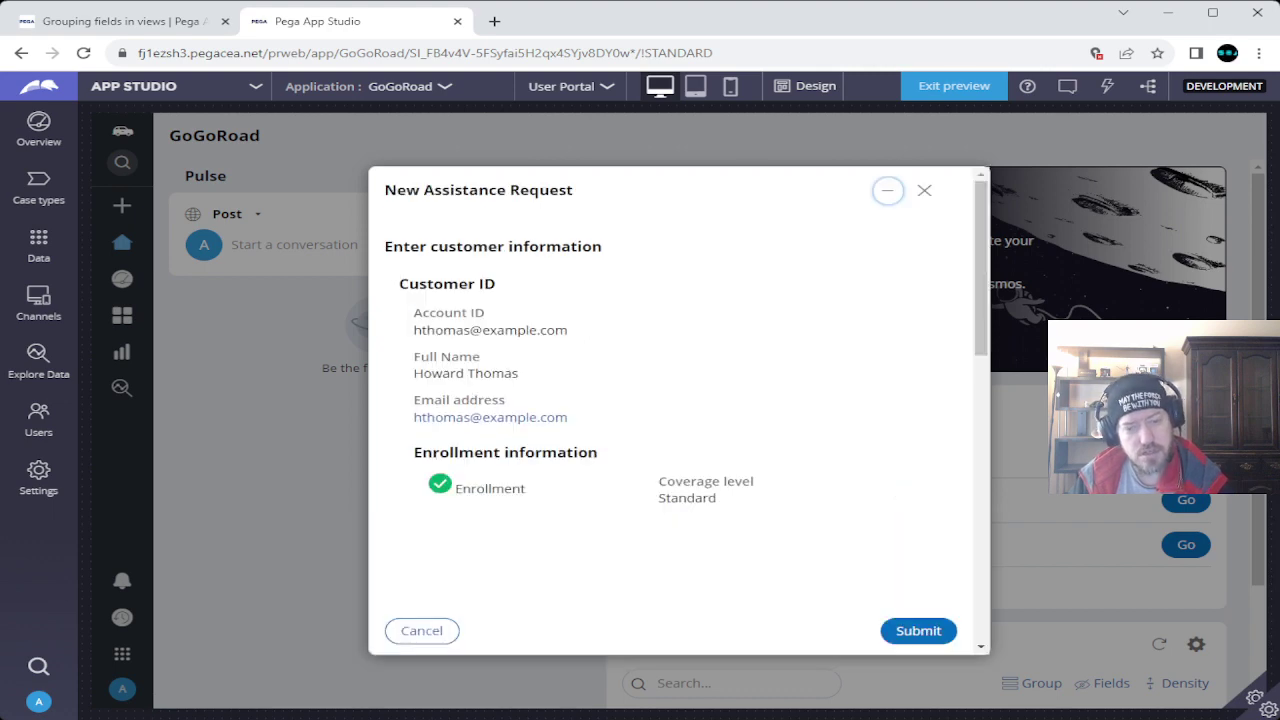
Scroll through the review's customer, location, vehicle and payment sections, then back to the top.
{"action": "scroll", "coordinate": [676, 423], "scroll_direction": "down", "scroll_amount": 2}
{"action": "scroll", "coordinate": [676, 423], "scroll_direction": "down", "scroll_amount": 4}
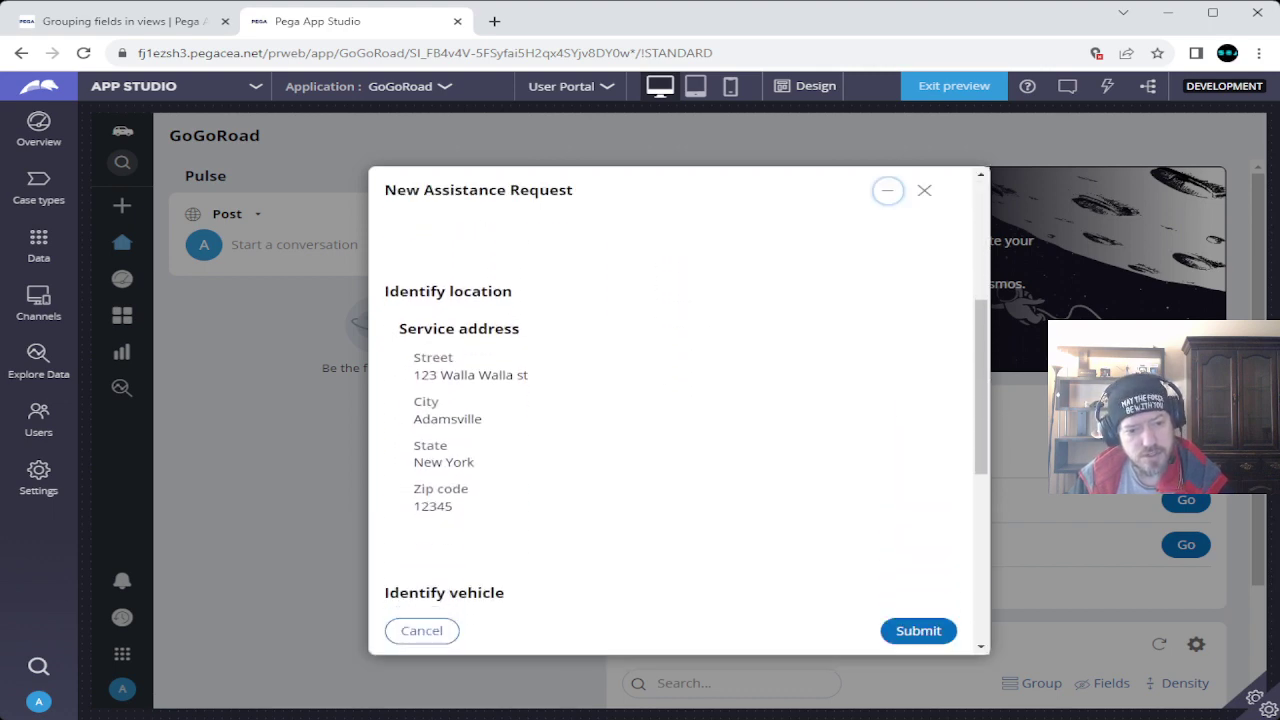
{"action": "scroll", "coordinate": [676, 423], "scroll_direction": "down", "scroll_amount": 4}
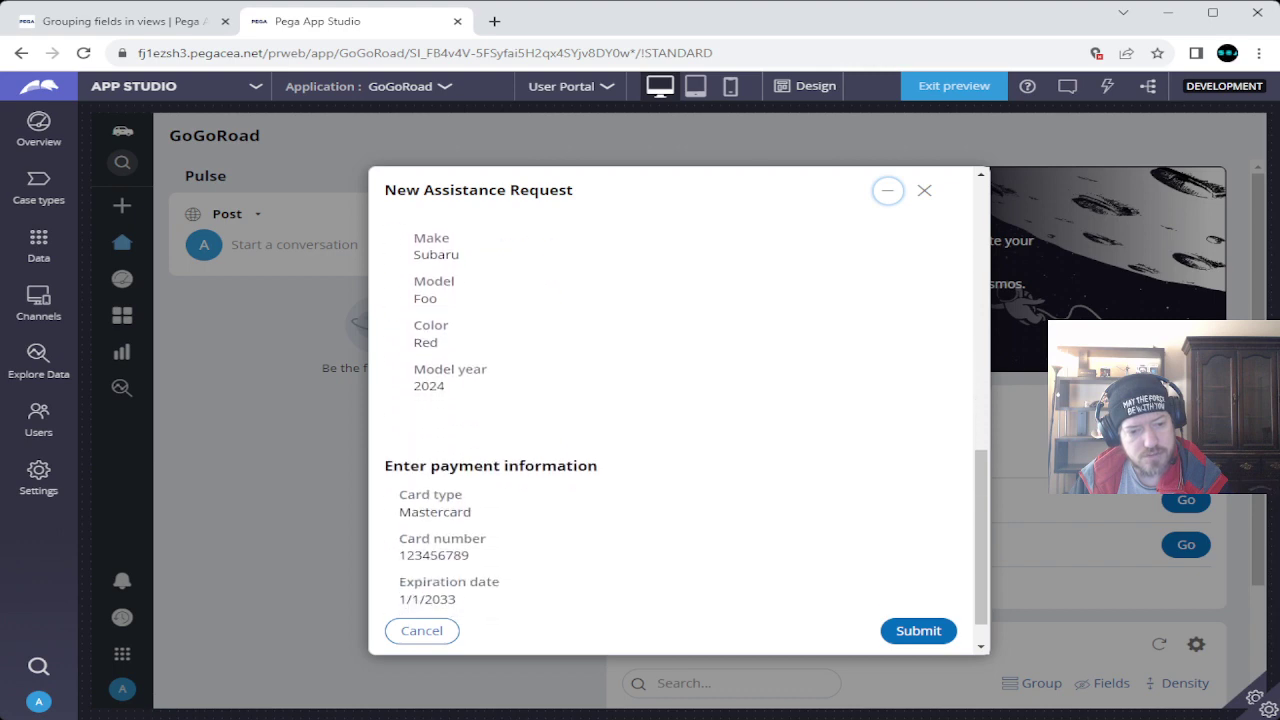
{"action": "scroll", "coordinate": [676, 423], "scroll_direction": "up", "scroll_amount": 10}
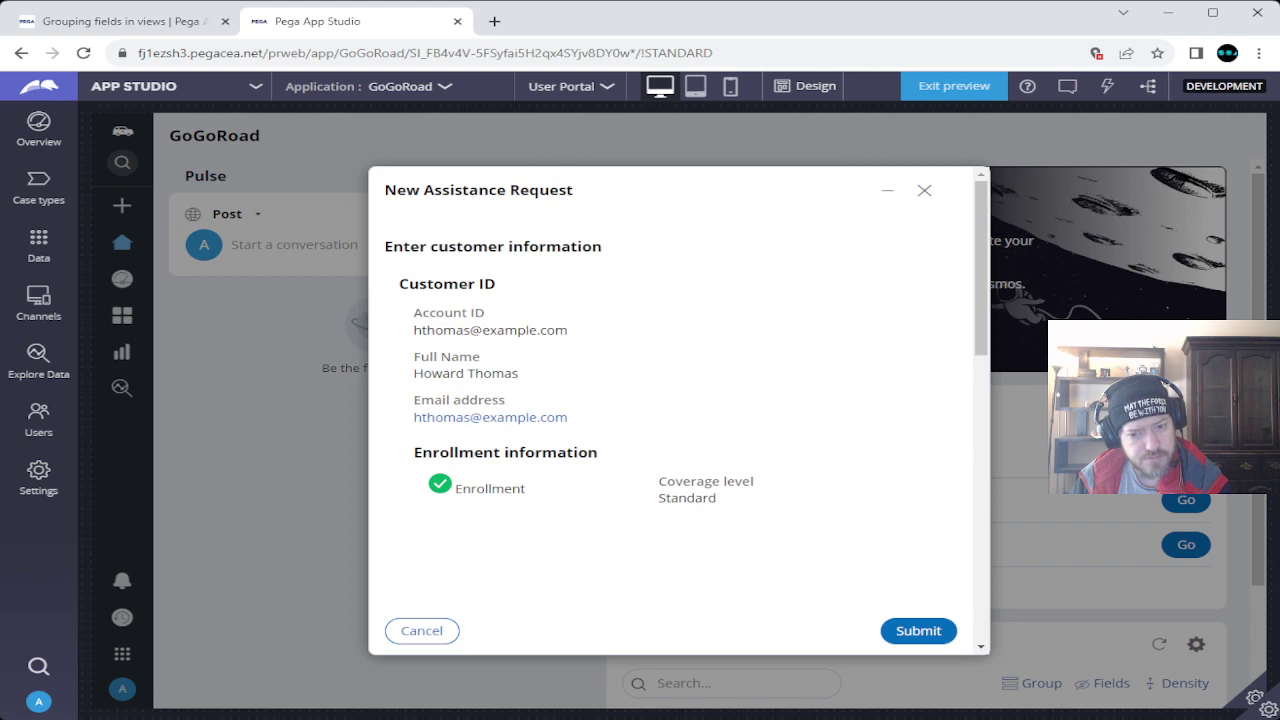
{"action": "scroll", "coordinate": [675, 410], "scroll_direction": "down", "scroll_amount": 5}
{"action": "scroll", "coordinate": [675, 410], "scroll_direction": "down", "scroll_amount": 5}
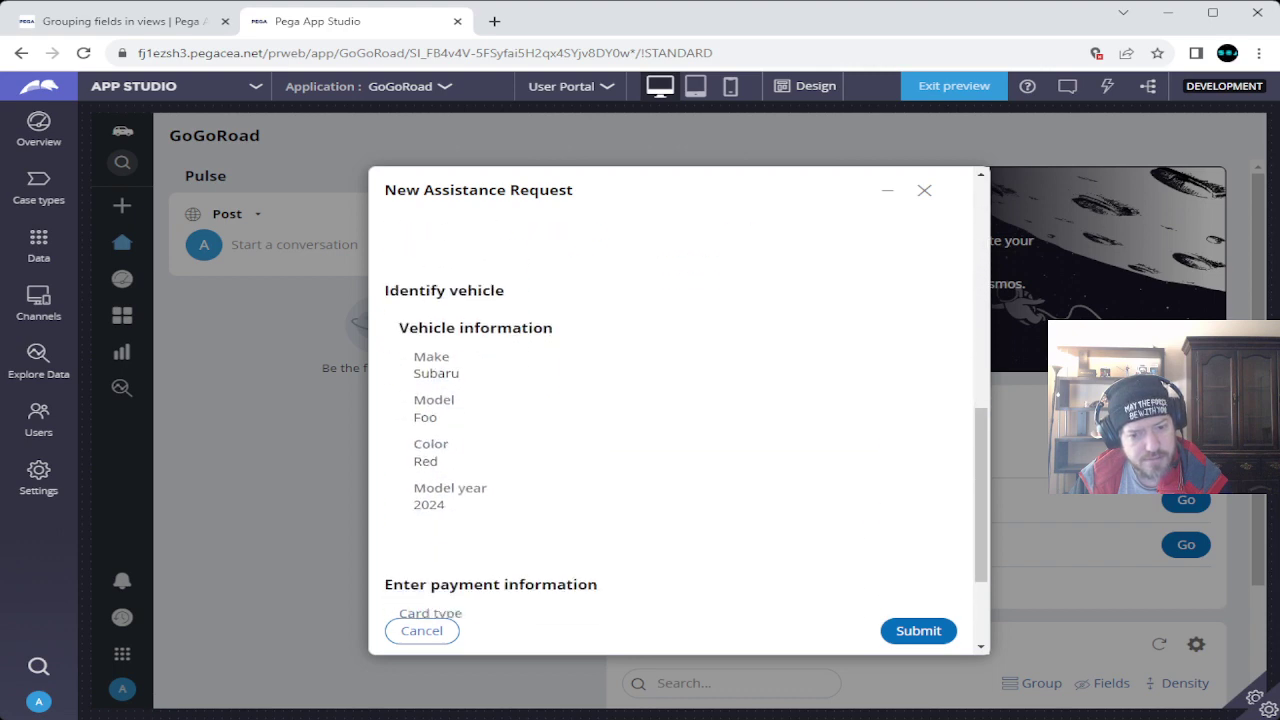
{"action": "scroll", "coordinate": [675, 410], "scroll_direction": "up", "scroll_amount": 10}
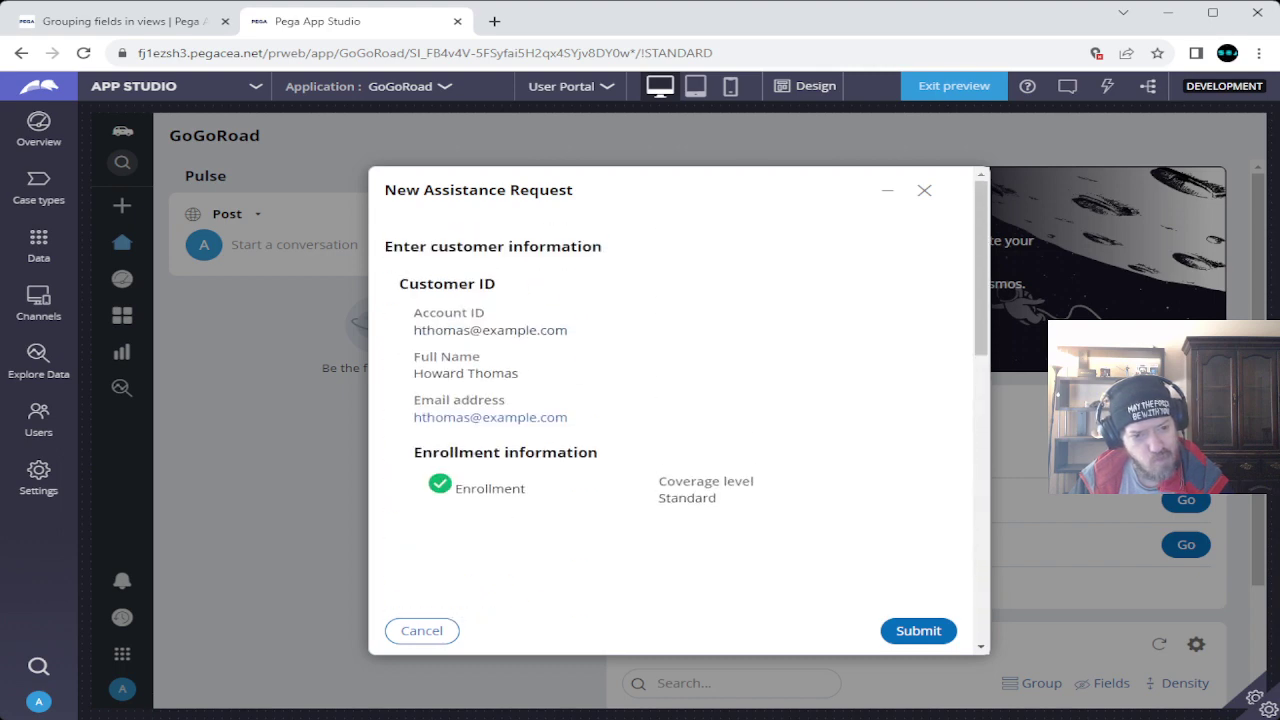
Read step 5 on configuring the view in Pega Academy, then return to the request preview.
{"action": "key", "text": "ctrl+shift+Tab"}
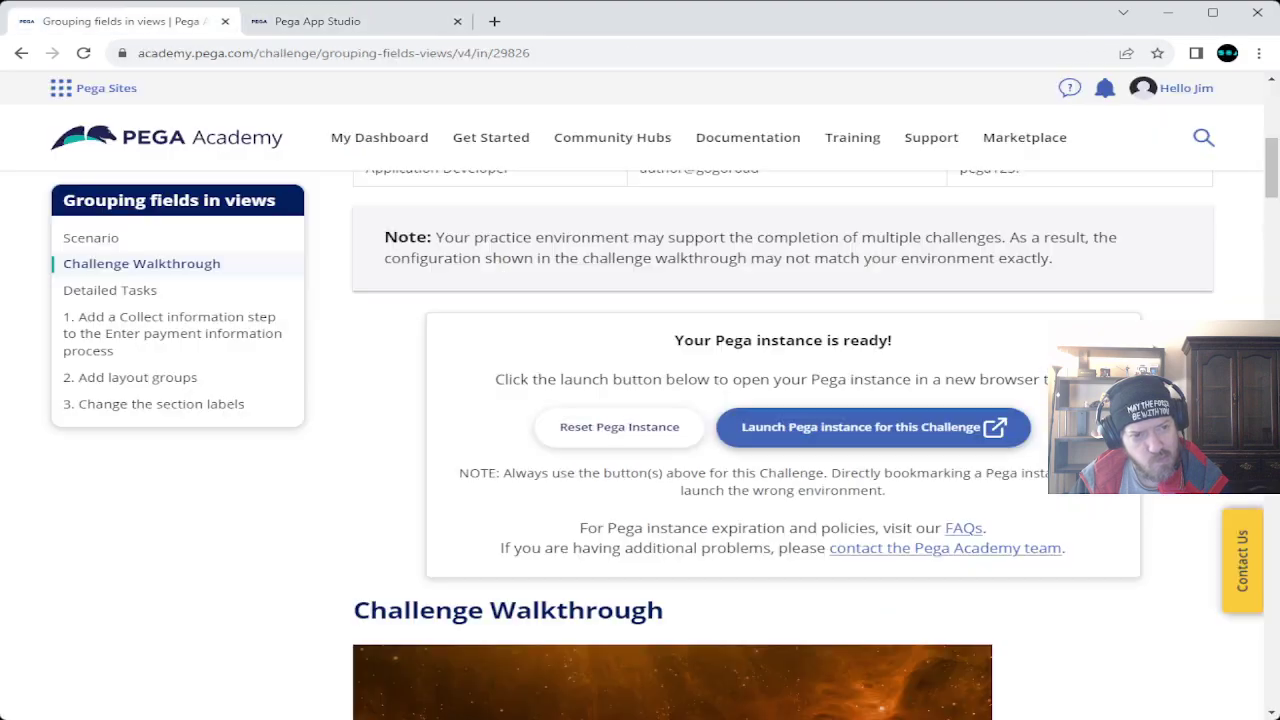
{"action": "scroll", "coordinate": [640, 420], "scroll_direction": "down", "scroll_amount": 8}
{"action": "scroll", "coordinate": [640, 420], "scroll_direction": "down", "scroll_amount": 15}
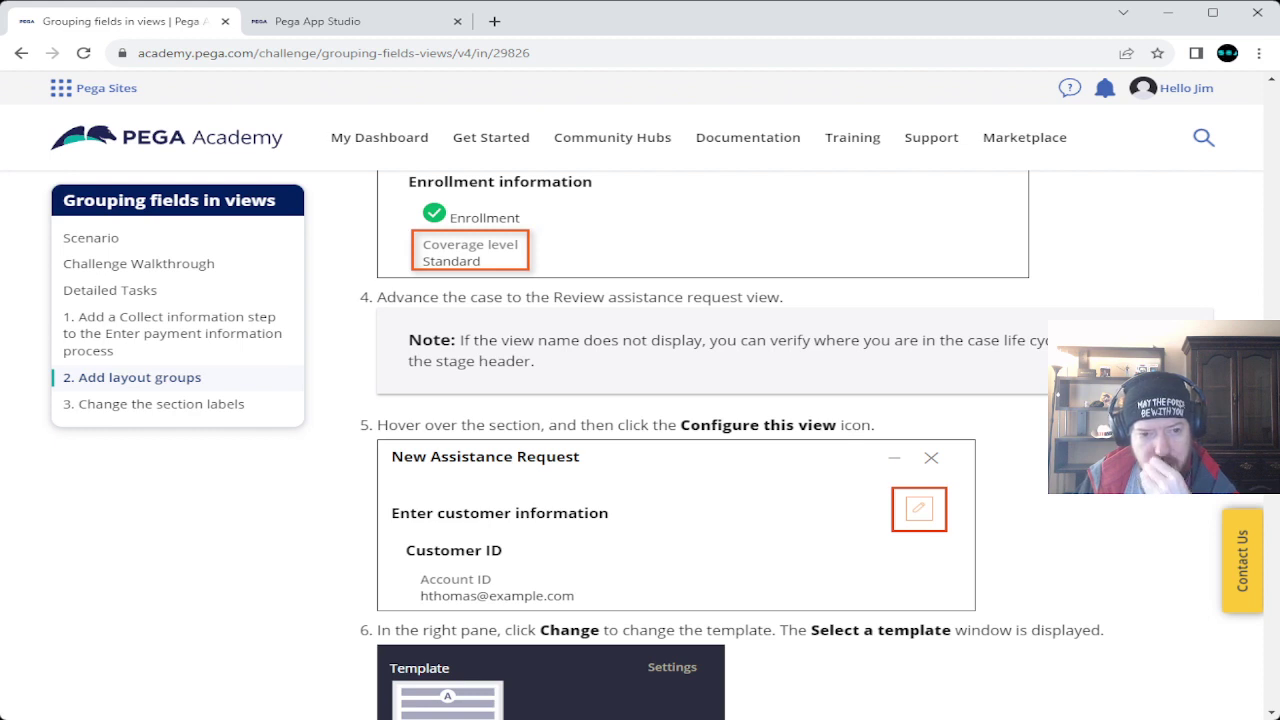
{"action": "key", "text": "ctrl+Tab"}
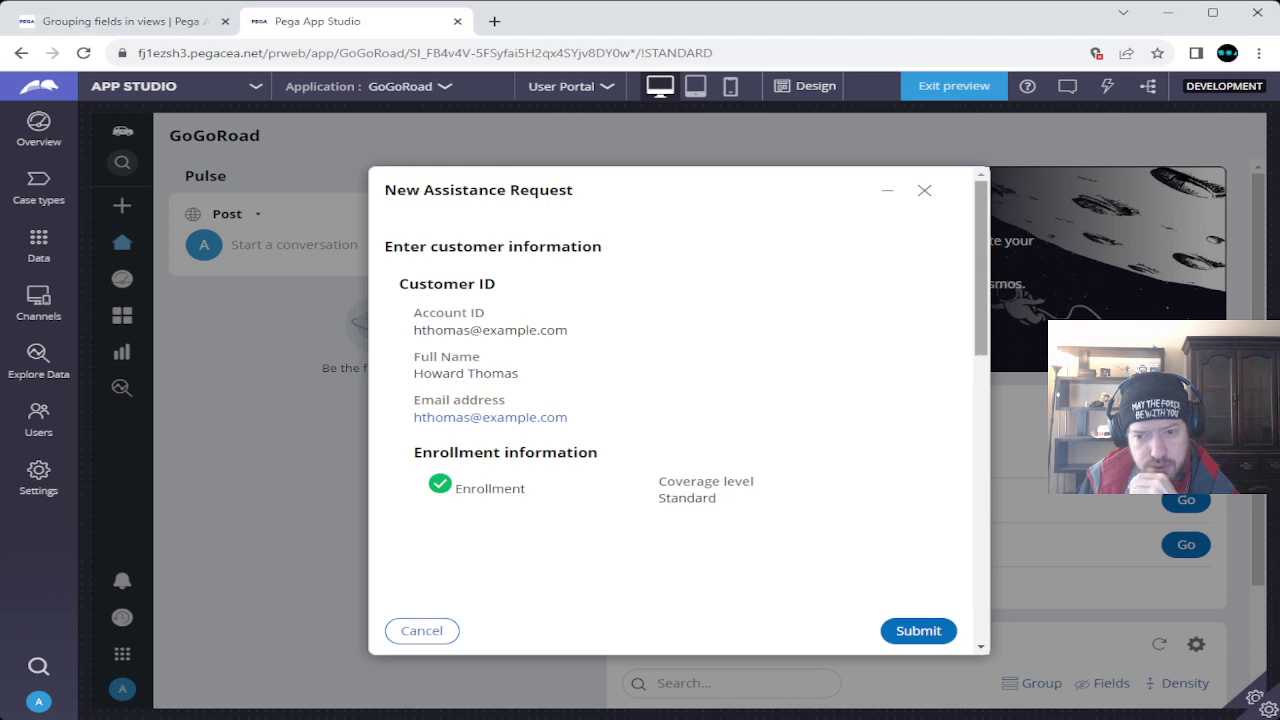
{"action": "left_click", "coordinate": [887, 190]}
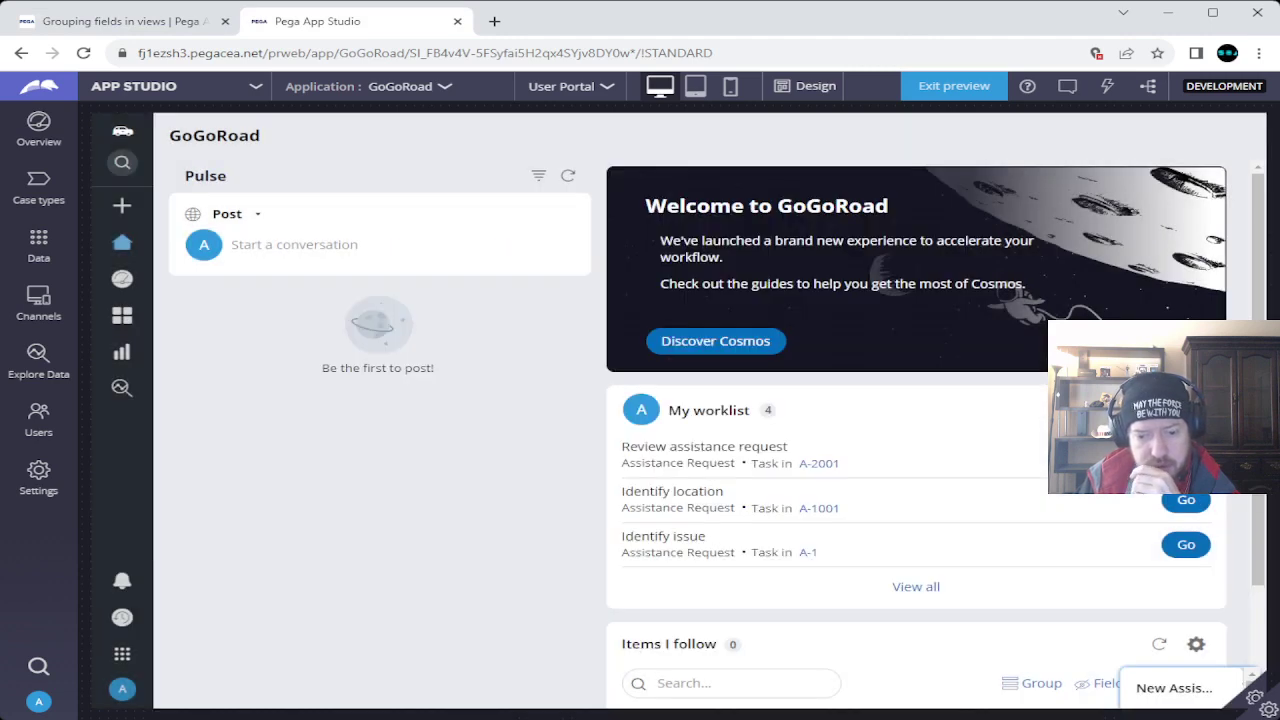
{"action": "left_click", "coordinate": [1174, 687]}
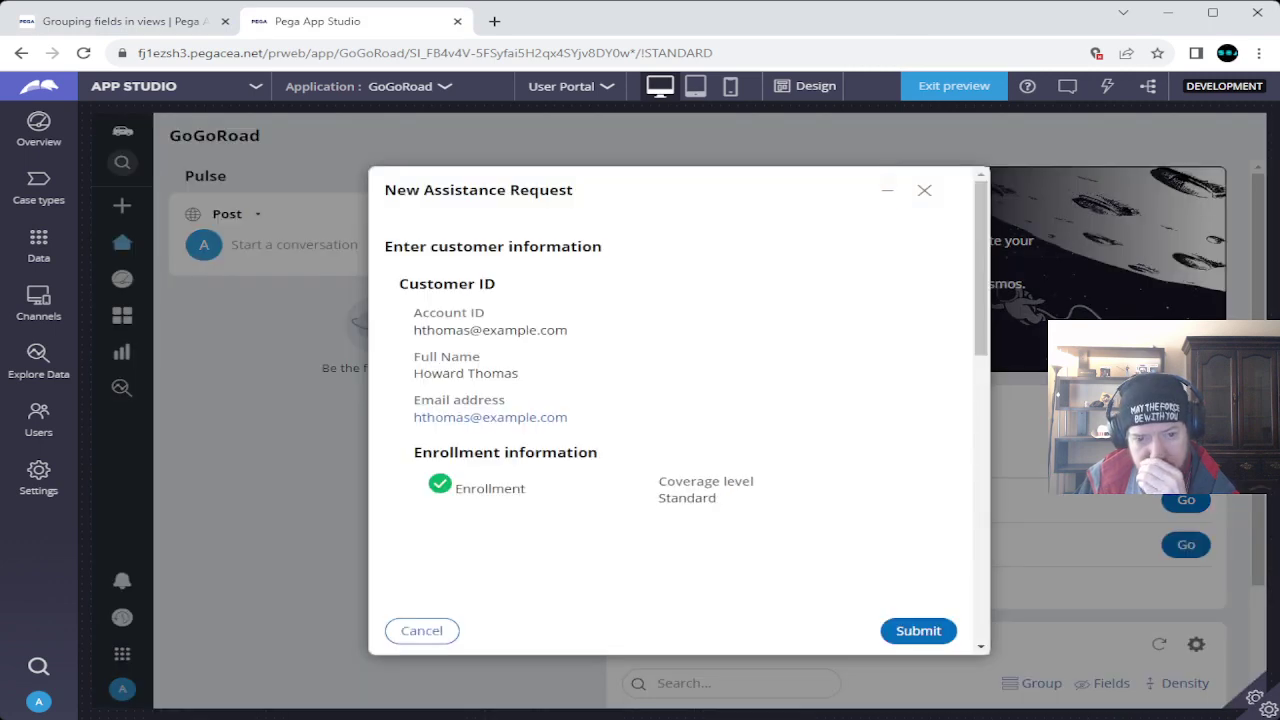
{"action": "scroll", "coordinate": [675, 410], "scroll_direction": "down", "scroll_amount": 3}
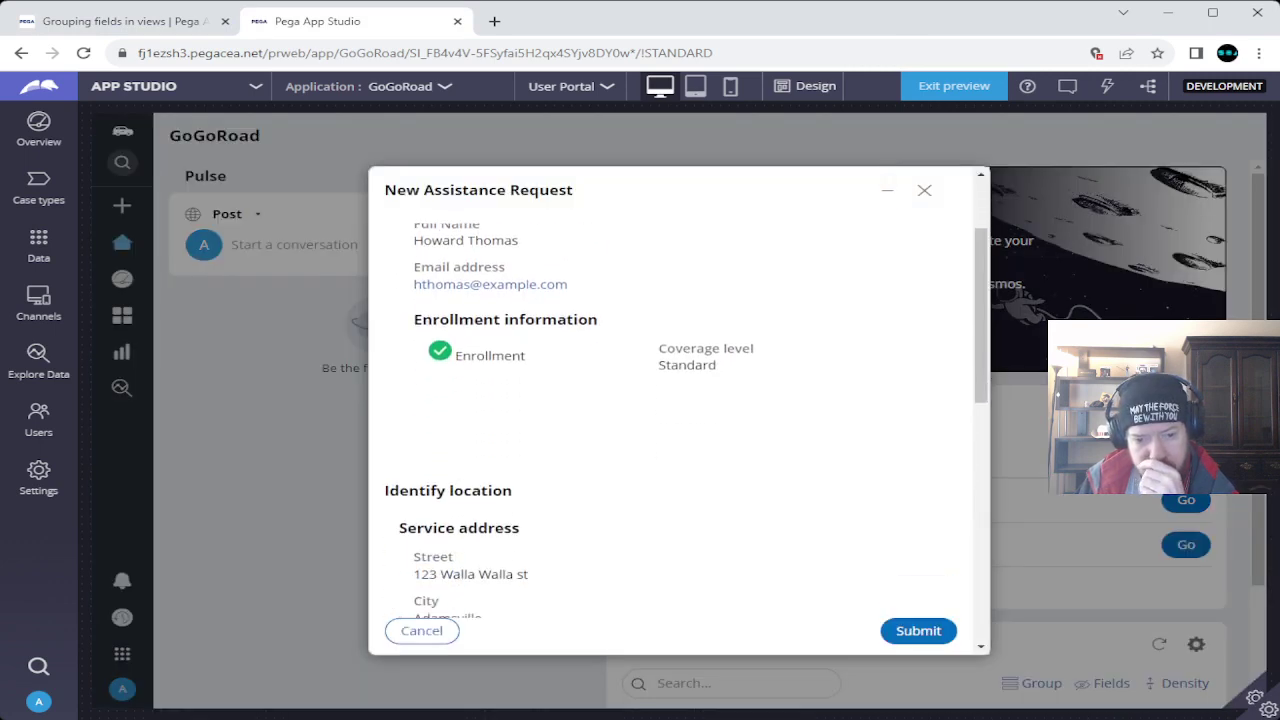
{"action": "scroll", "coordinate": [675, 410], "scroll_direction": "down", "scroll_amount": 5}
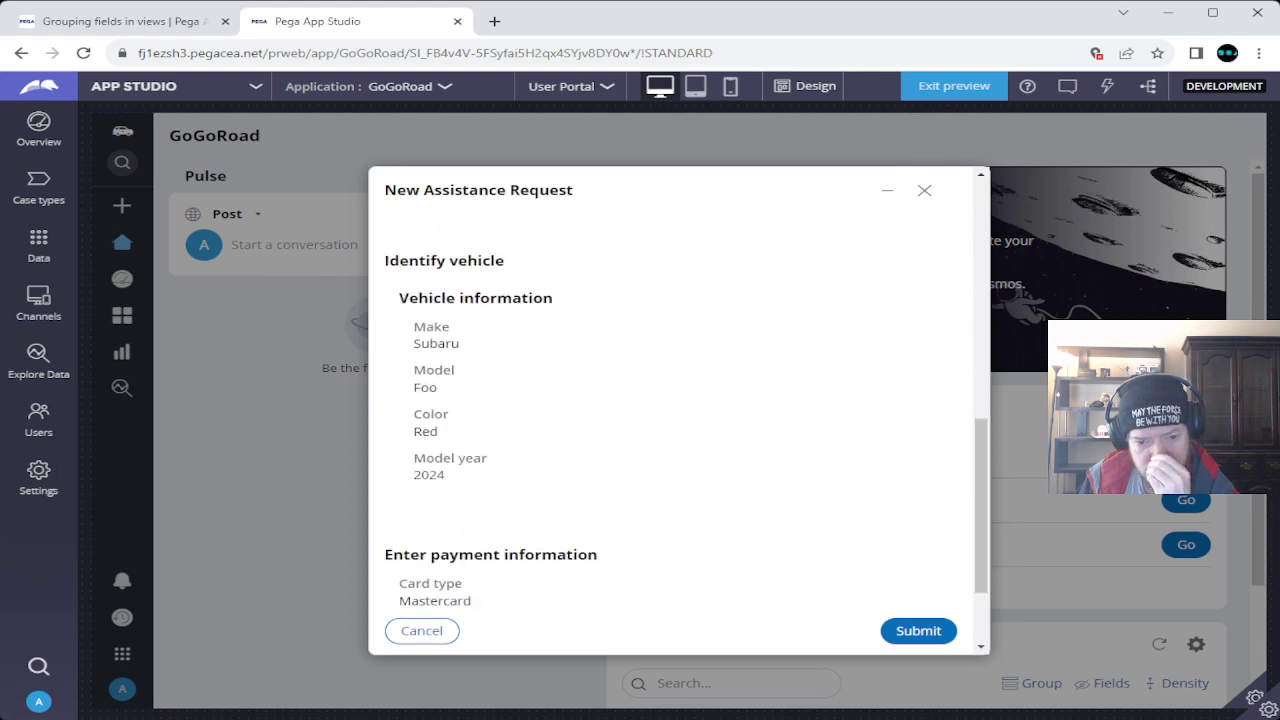
{"action": "scroll", "coordinate": [675, 410], "scroll_direction": "down", "scroll_amount": 2}
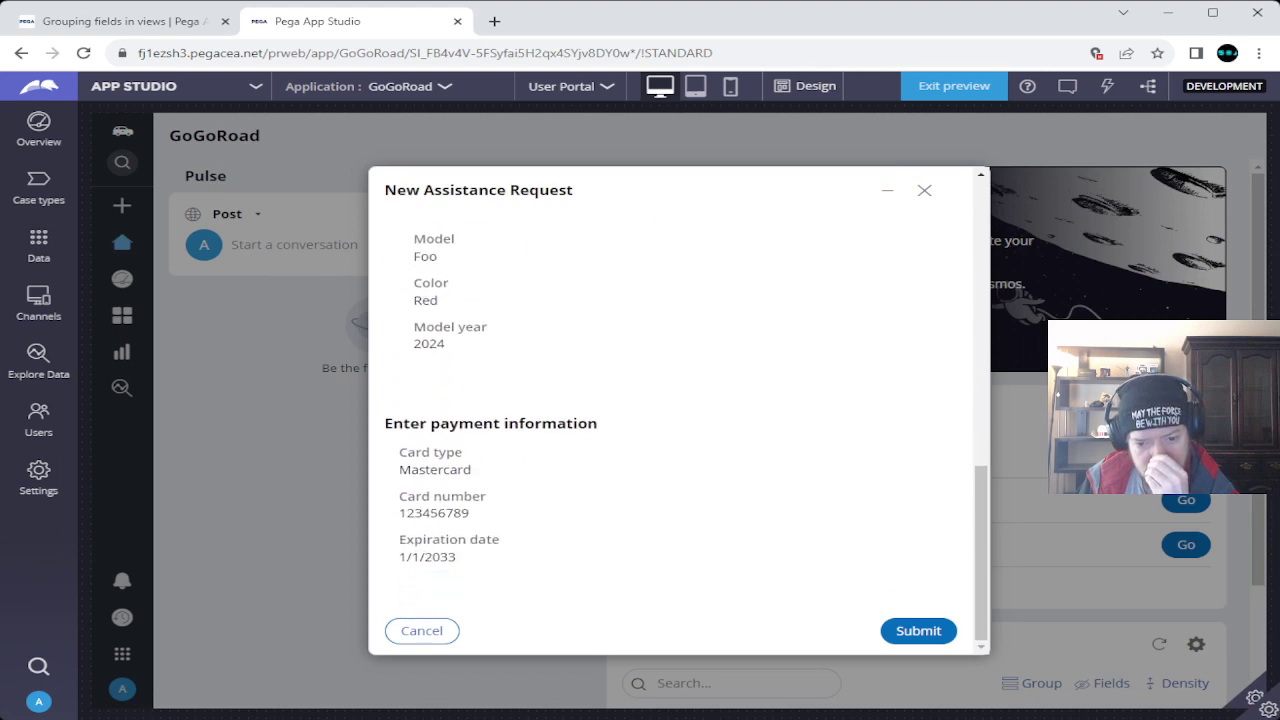
{"action": "scroll", "coordinate": [675, 420], "scroll_direction": "up", "scroll_amount": 10}
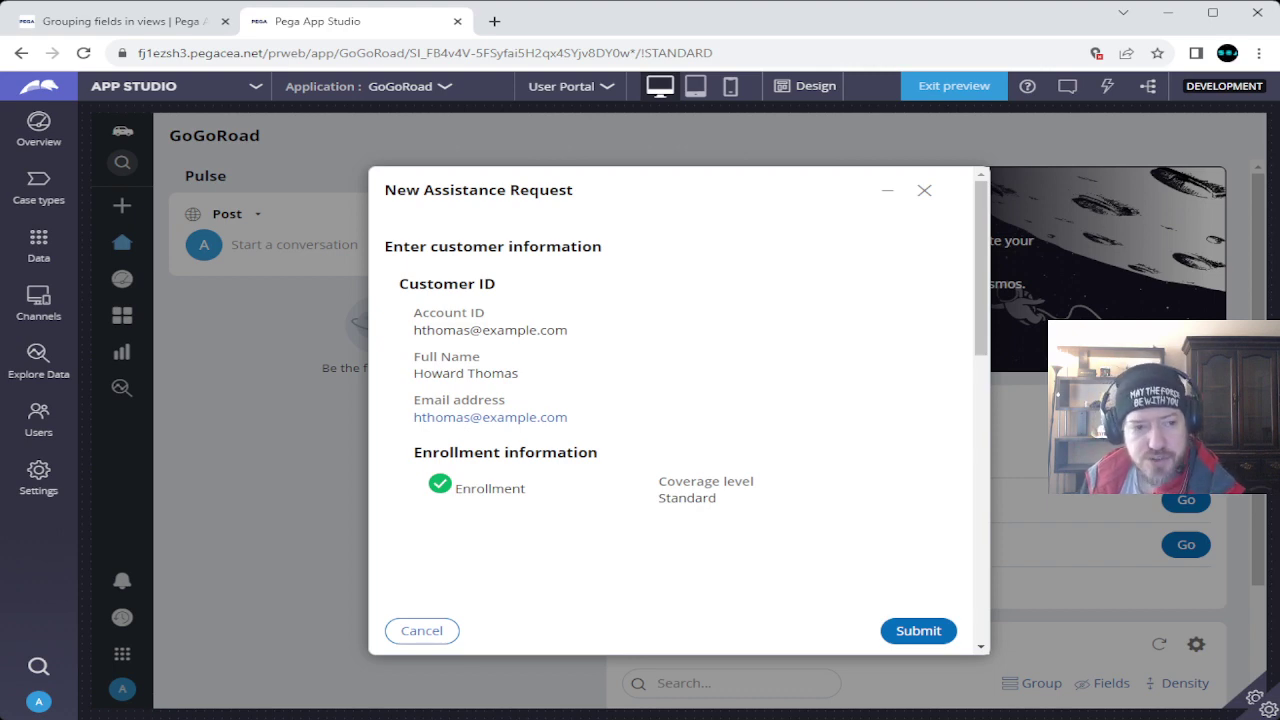
{"action": "scroll", "coordinate": [675, 420], "scroll_direction": "down", "scroll_amount": 7}
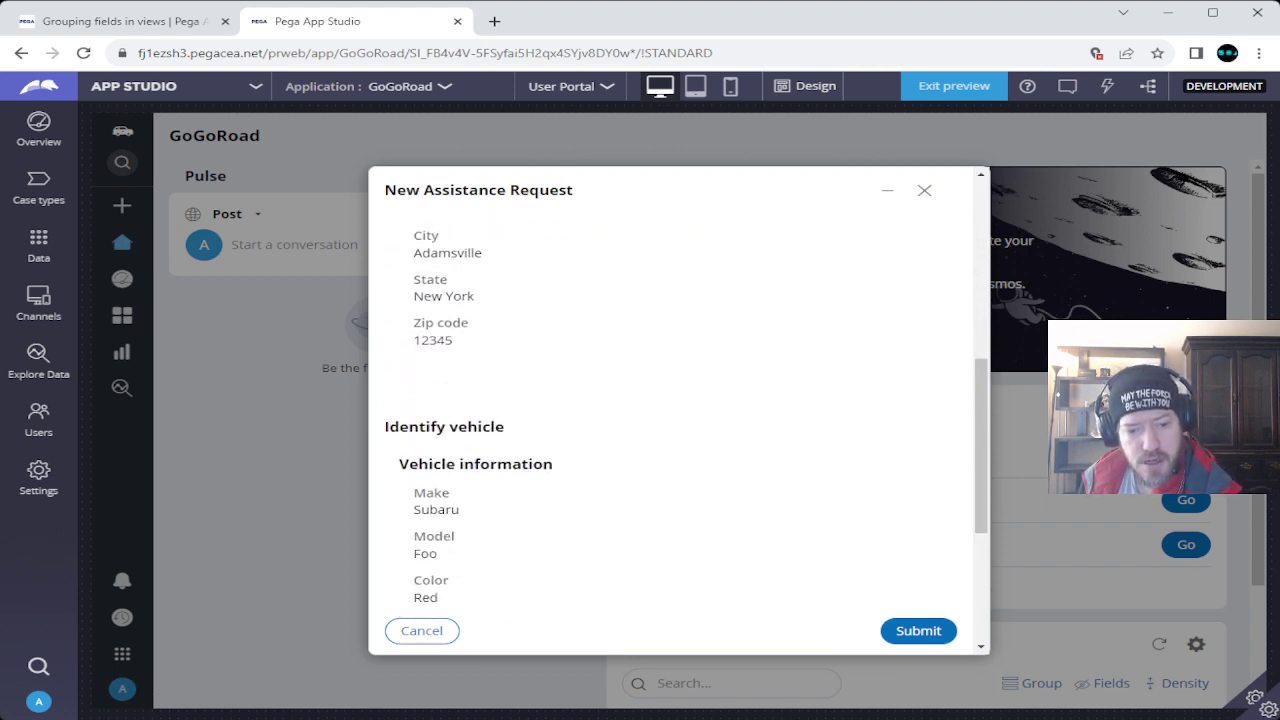
{"action": "scroll", "coordinate": [675, 420], "scroll_direction": "up", "scroll_amount": 10}
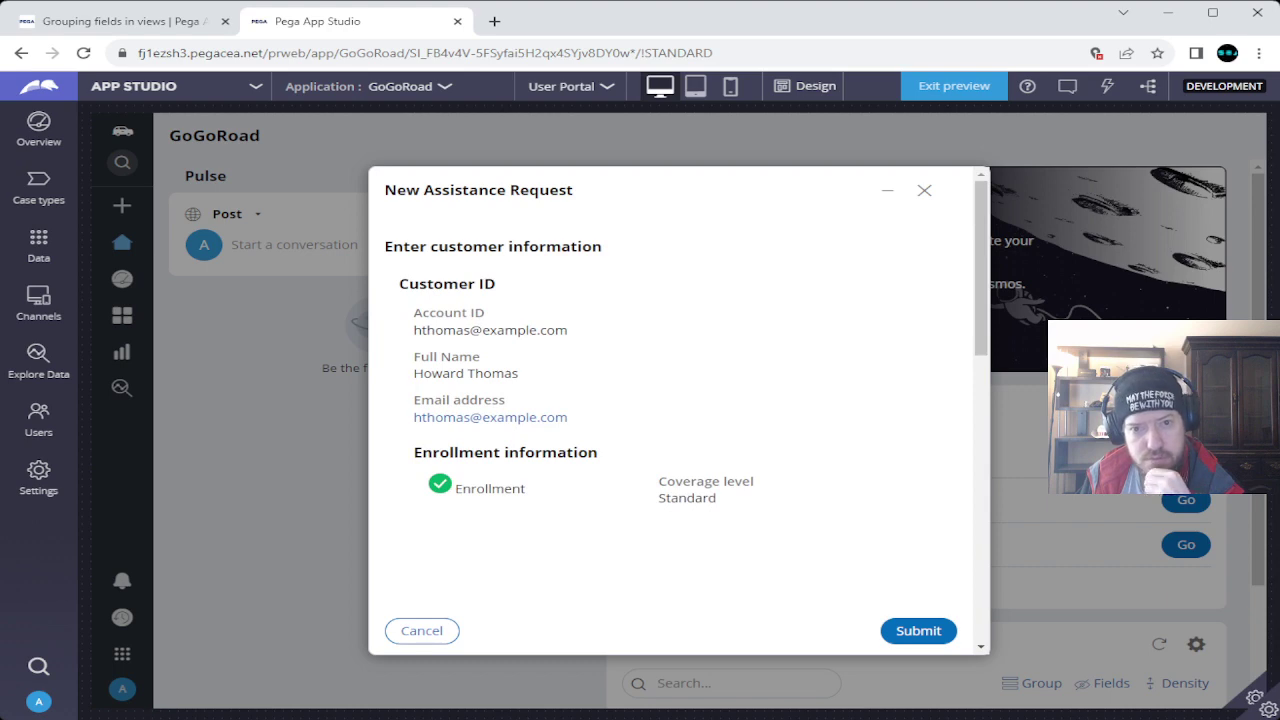
Switch to design mode, configure the form's main section, and bring up its template choices.
{"action": "left_click", "coordinate": [803, 86]}
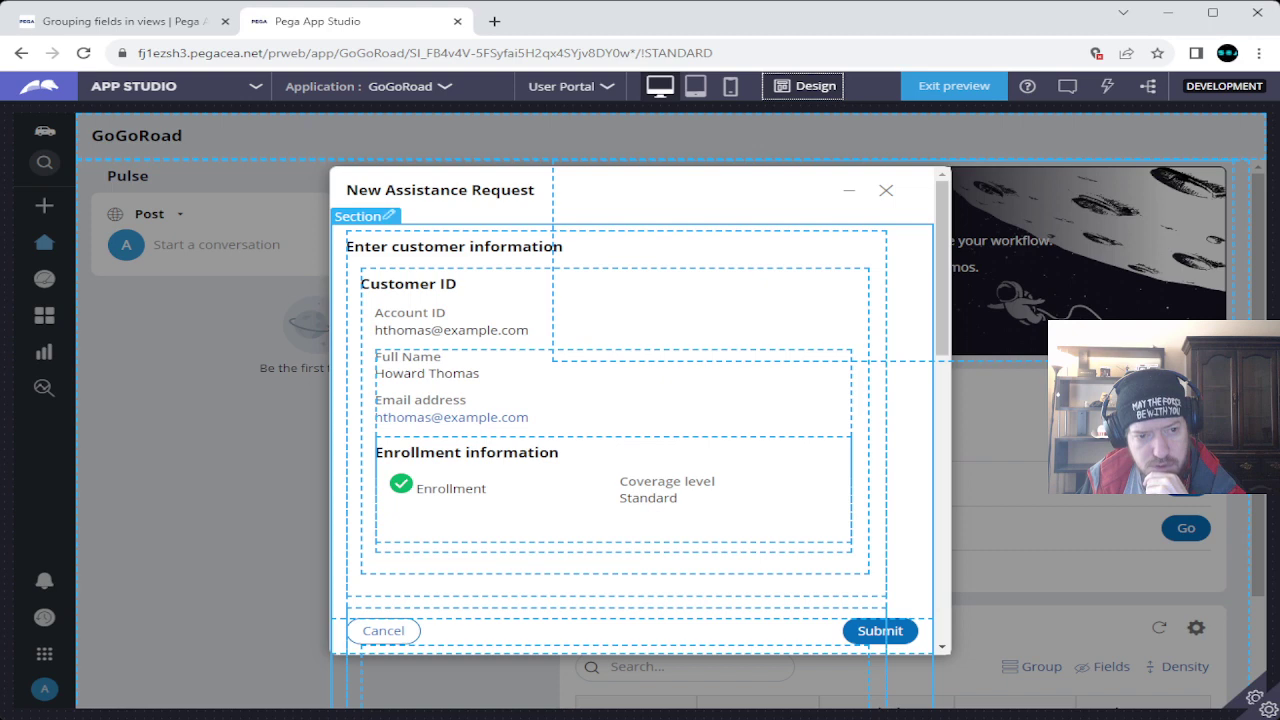
{"action": "left_click", "coordinate": [338, 420]}
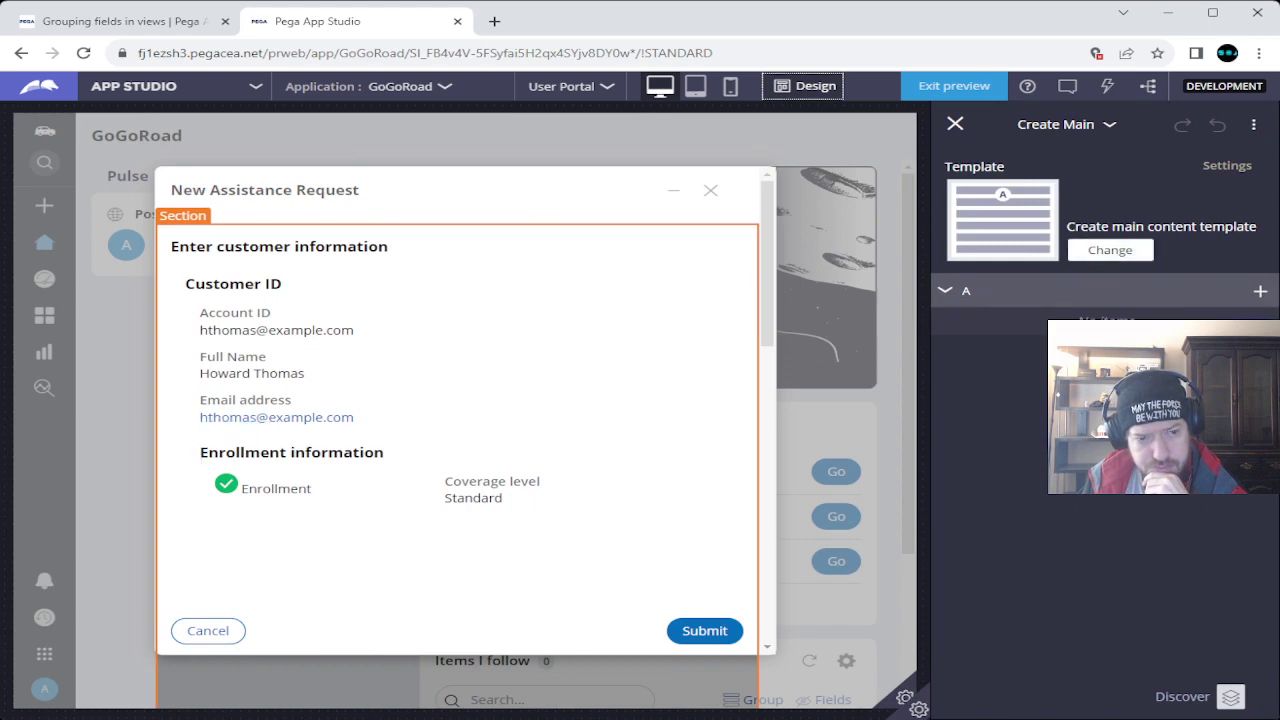
{"action": "left_click", "coordinate": [1110, 250]}
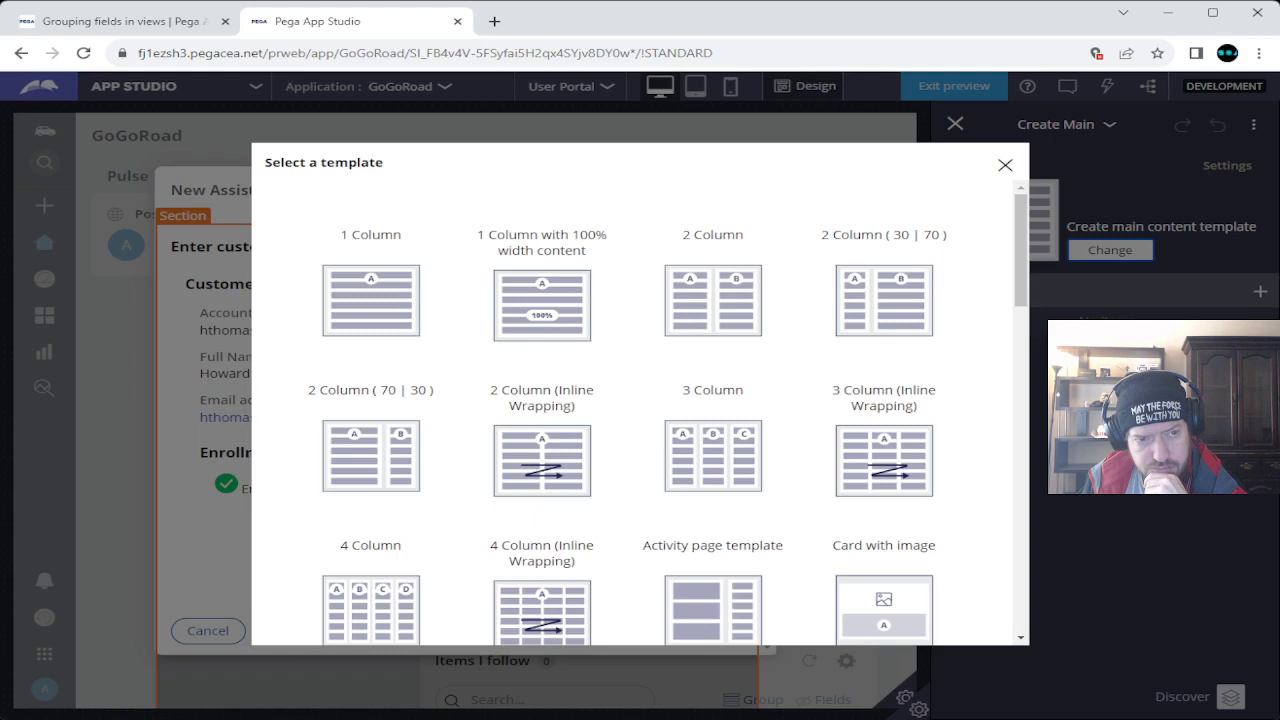
{"action": "key", "text": "ctrl+shift+Tab"}
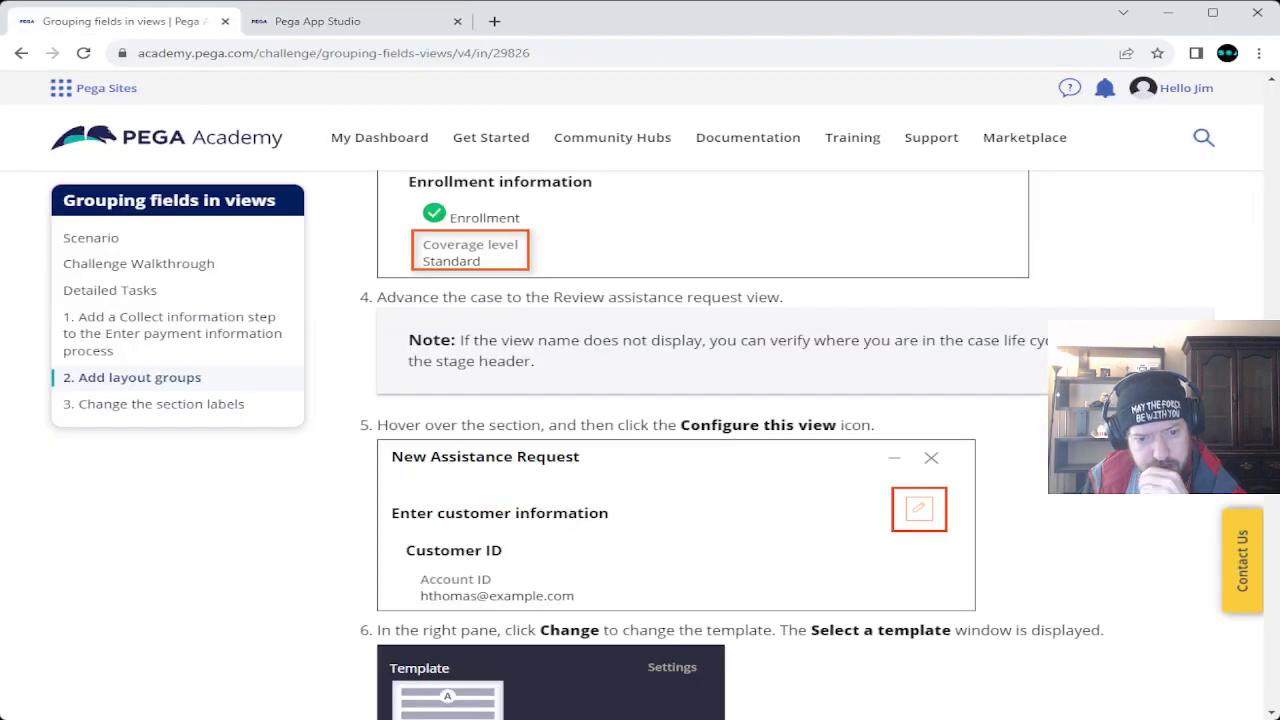
Check which template step 7 requires, then return to the Select a template window.
{"action": "scroll", "coordinate": [787, 444], "scroll_direction": "down", "scroll_amount": 5}
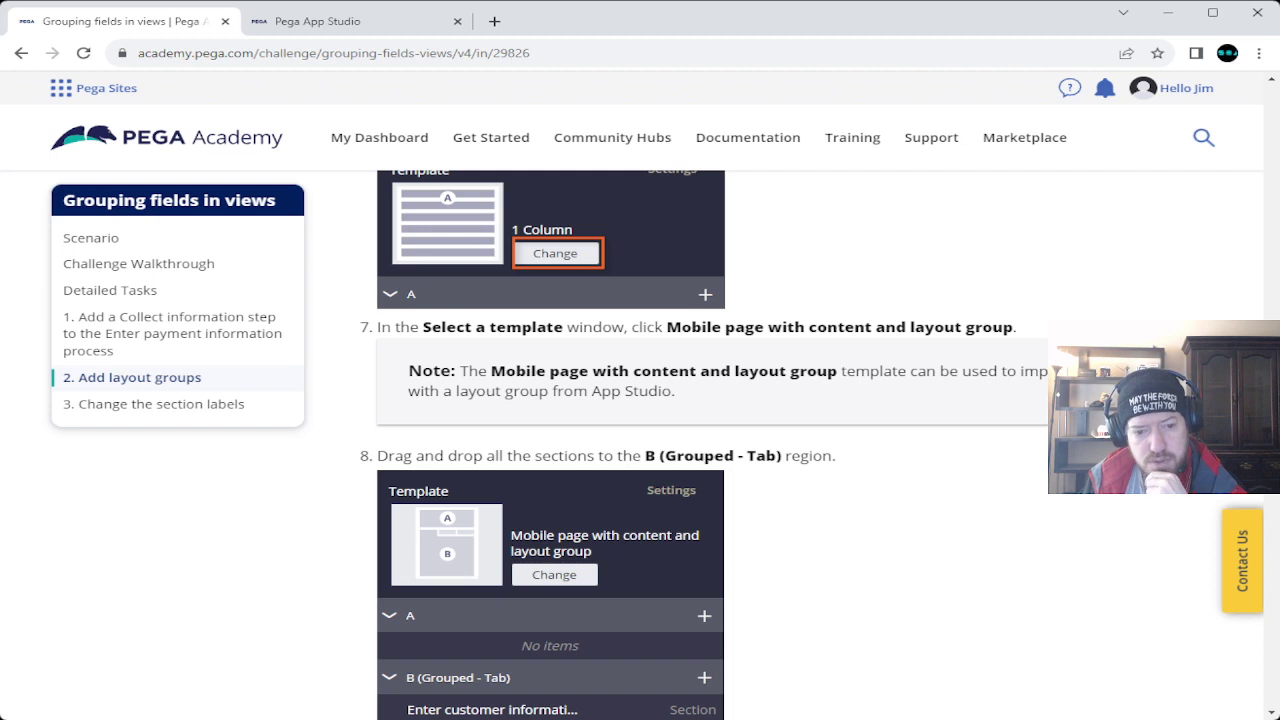
{"action": "key", "text": "ctrl+Tab"}
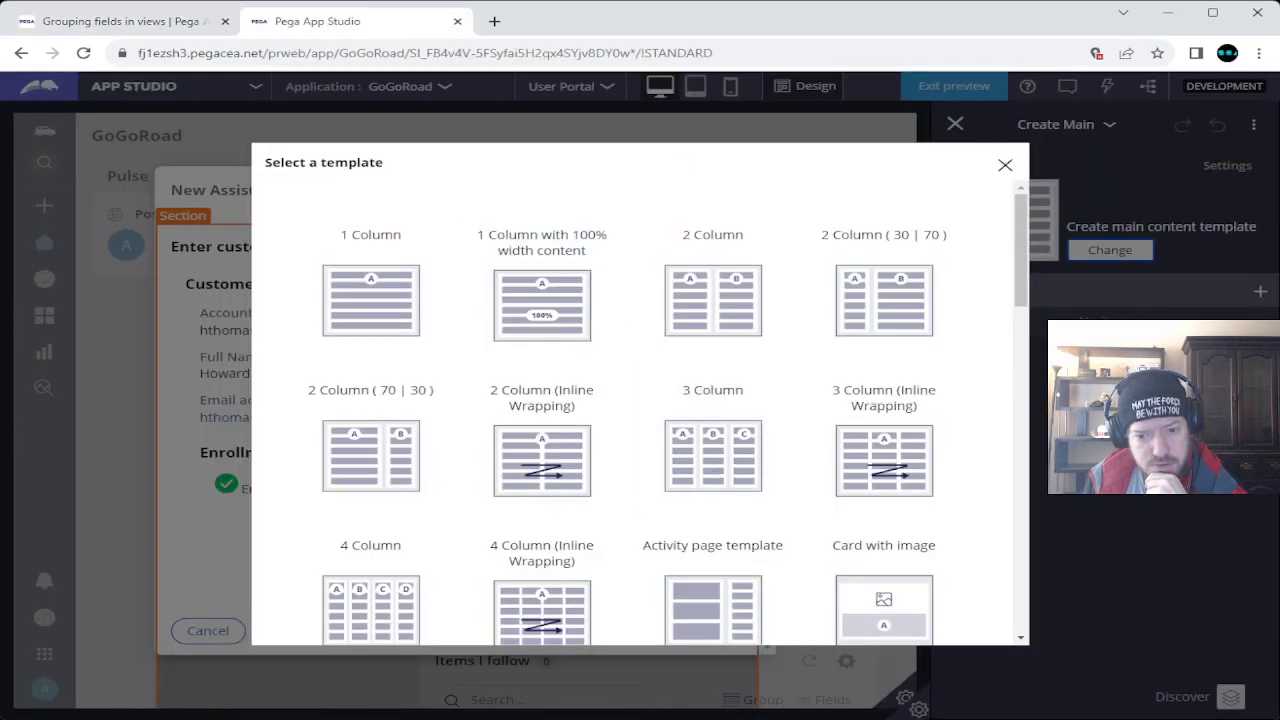
Apply the Mobile page with content and layout group template to the review view.
{"action": "scroll", "coordinate": [884, 600], "scroll_direction": "down", "scroll_amount": 3}
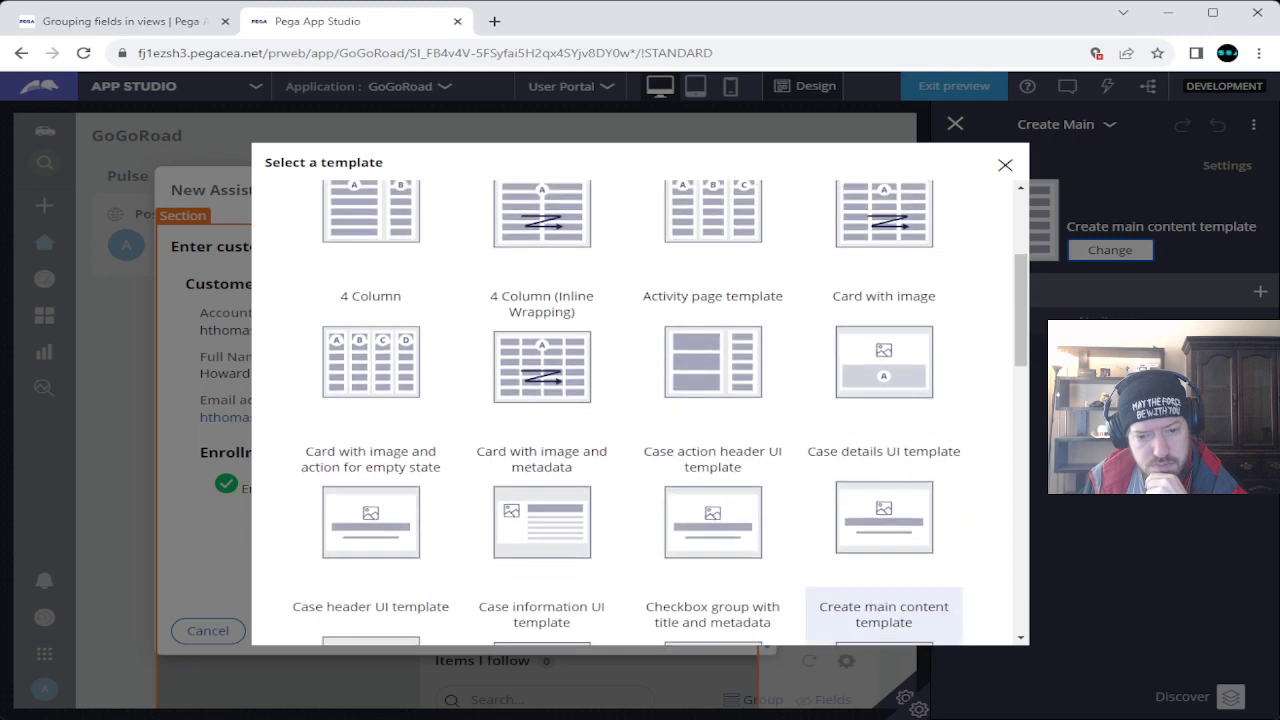
{"action": "scroll", "coordinate": [884, 600], "scroll_direction": "down", "scroll_amount": 1}
{"action": "scroll", "coordinate": [660, 413], "scroll_direction": "down", "scroll_amount": 2}
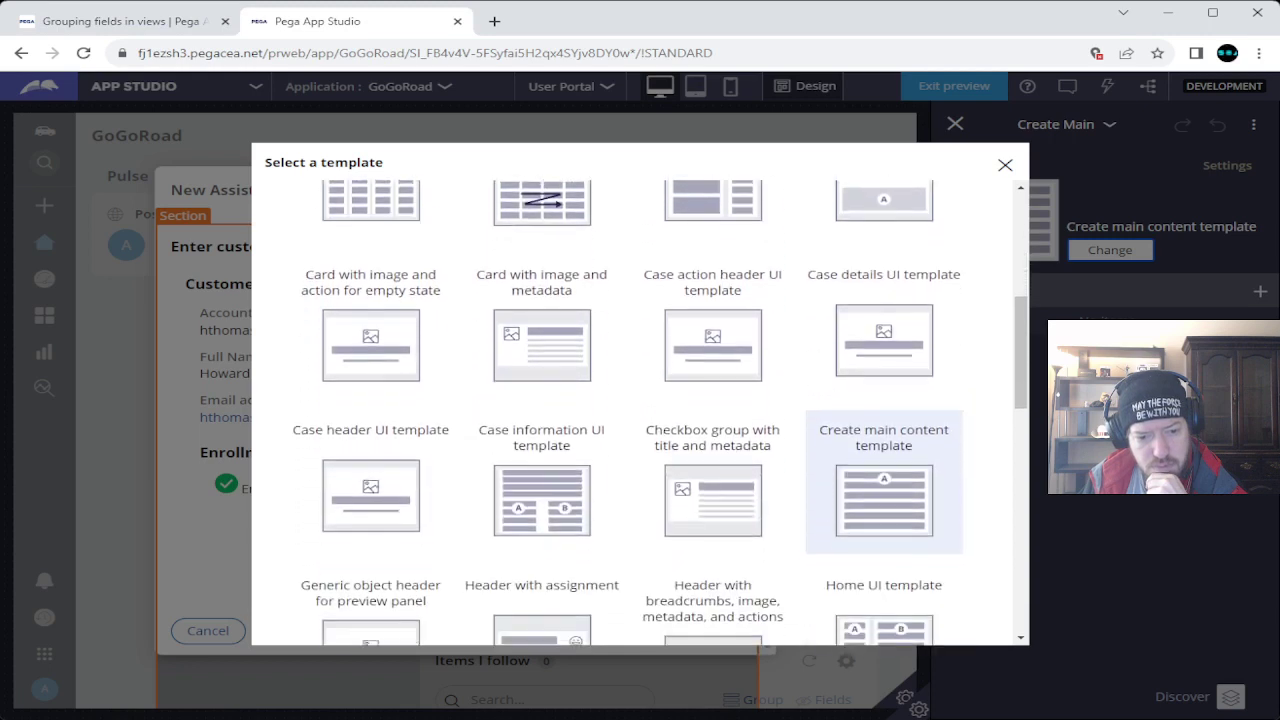
{"action": "scroll", "coordinate": [660, 413], "scroll_direction": "down", "scroll_amount": 2}
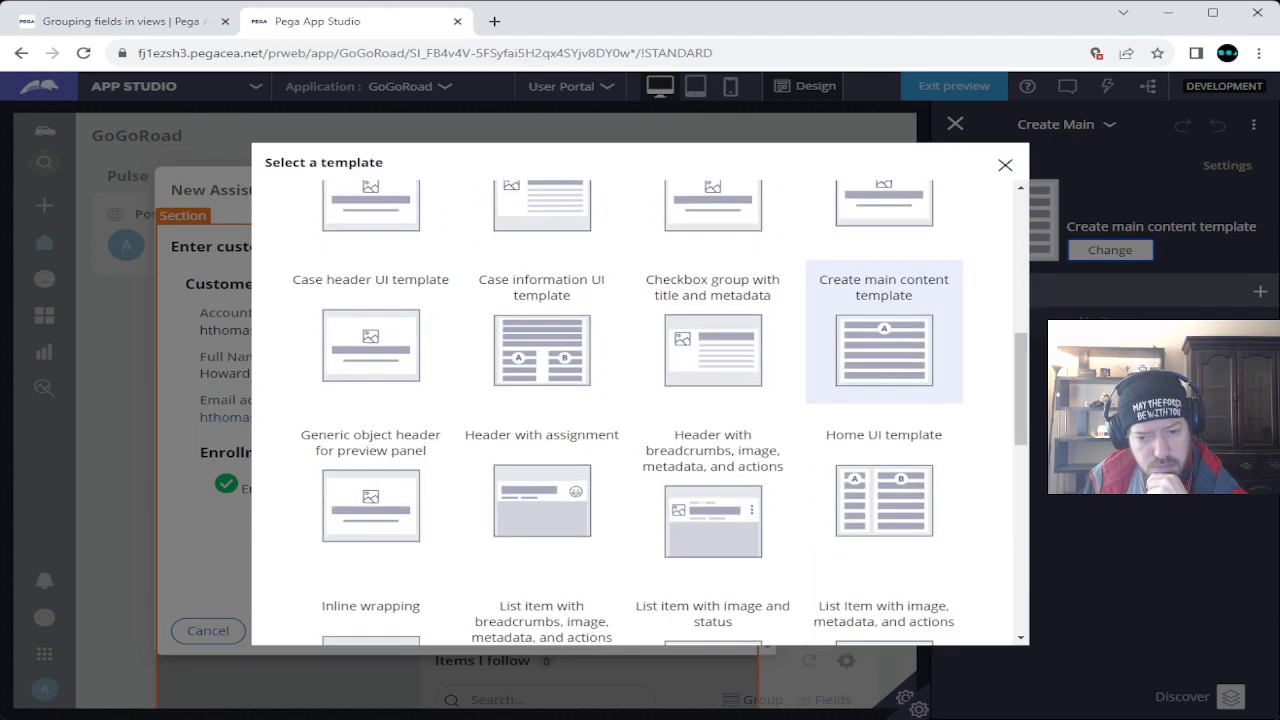
{"action": "scroll", "coordinate": [660, 413], "scroll_direction": "down", "scroll_amount": 3}
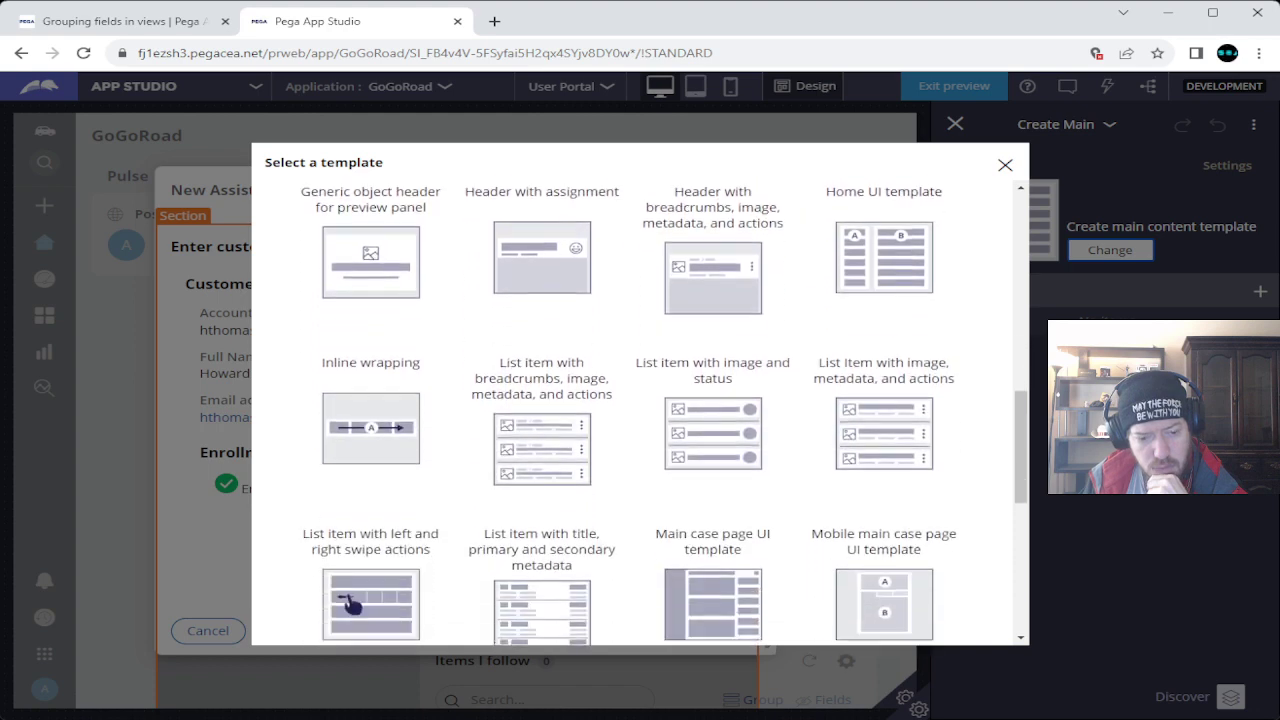
{"action": "scroll", "coordinate": [660, 413], "scroll_direction": "down", "scroll_amount": 1}
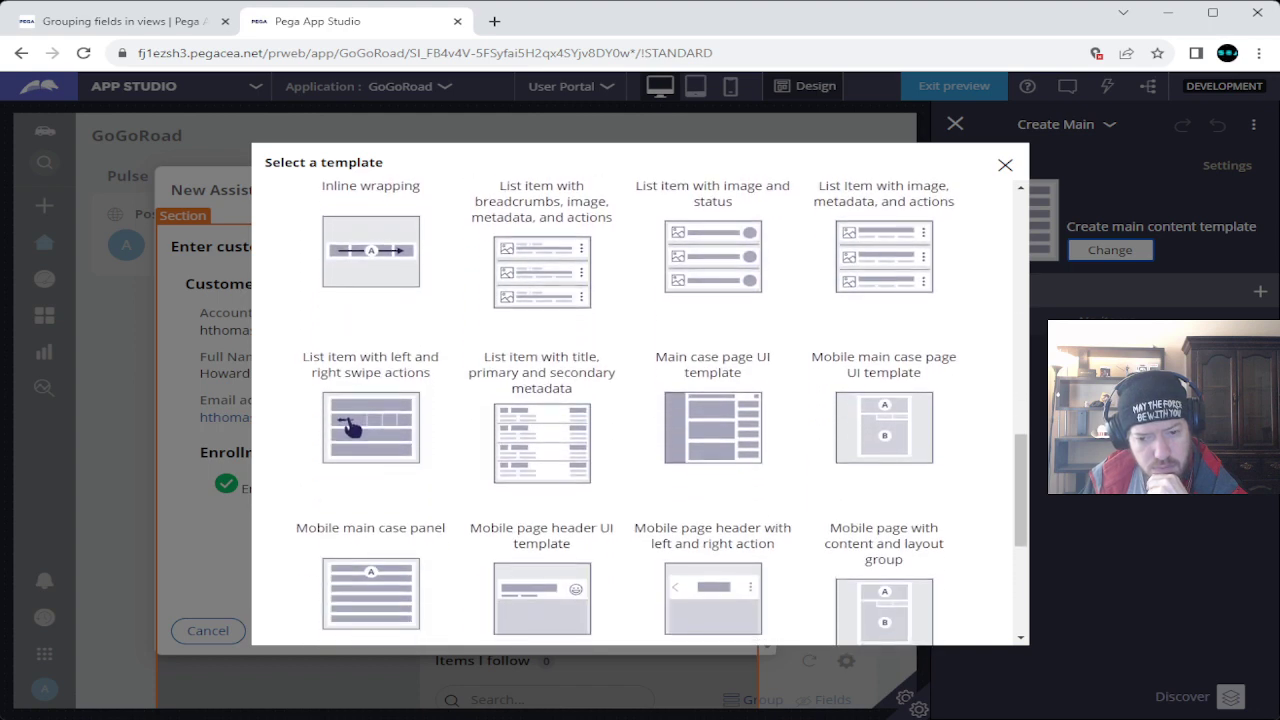
{"action": "scroll", "coordinate": [660, 413], "scroll_direction": "down", "scroll_amount": 1}
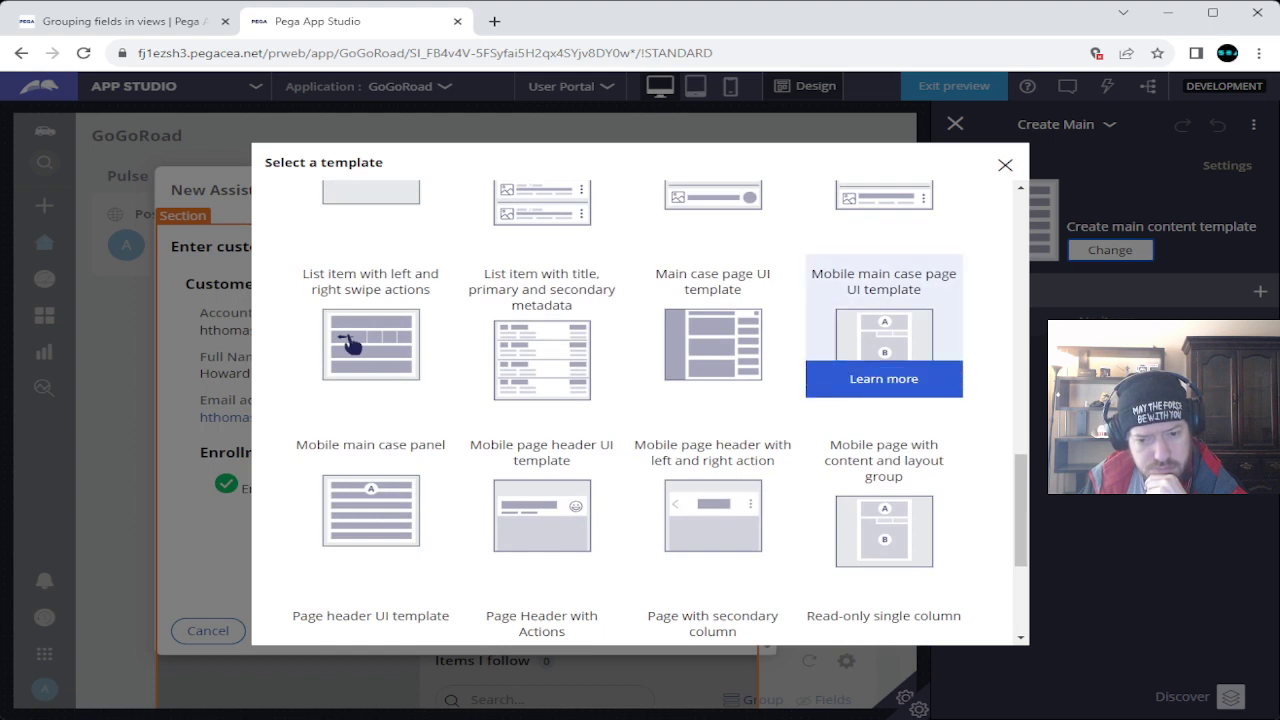
{"action": "key", "text": "ctrl+Tab"}
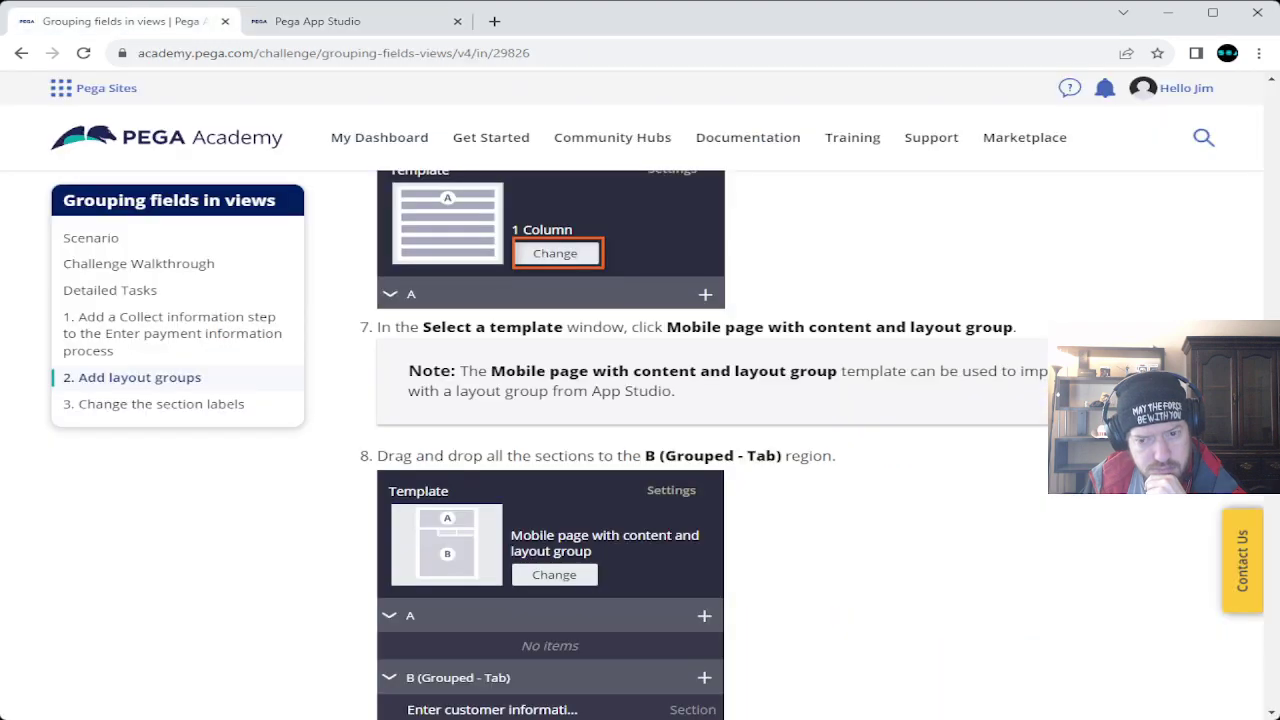
{"action": "key", "text": "ctrl+Tab"}
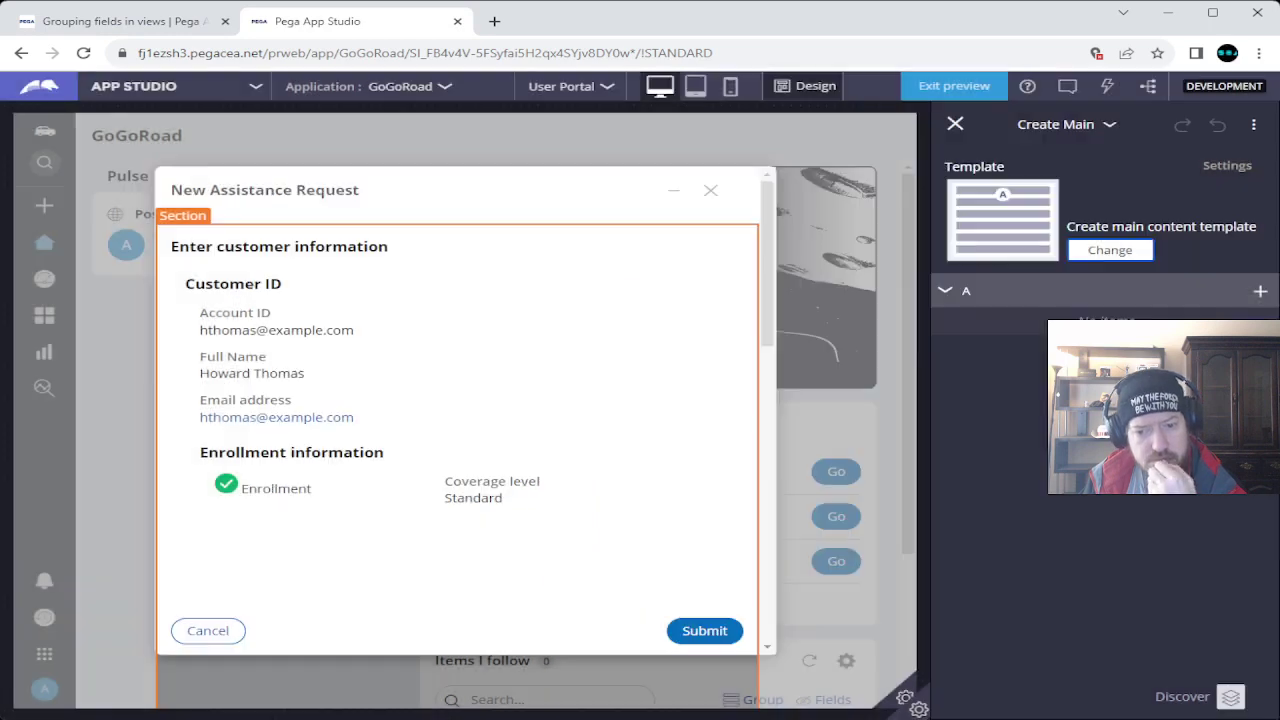
{"action": "left_click", "coordinate": [370, 510]}
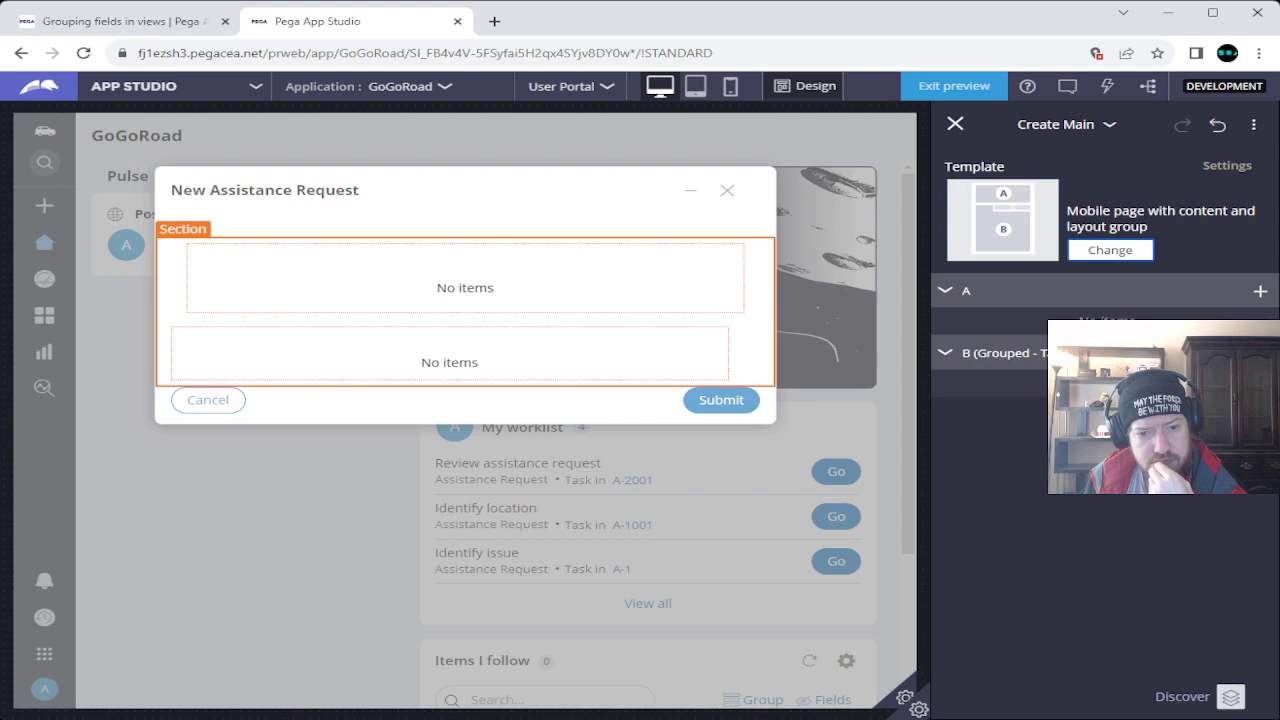
{"action": "key", "text": "ctrl+shift+Tab"}
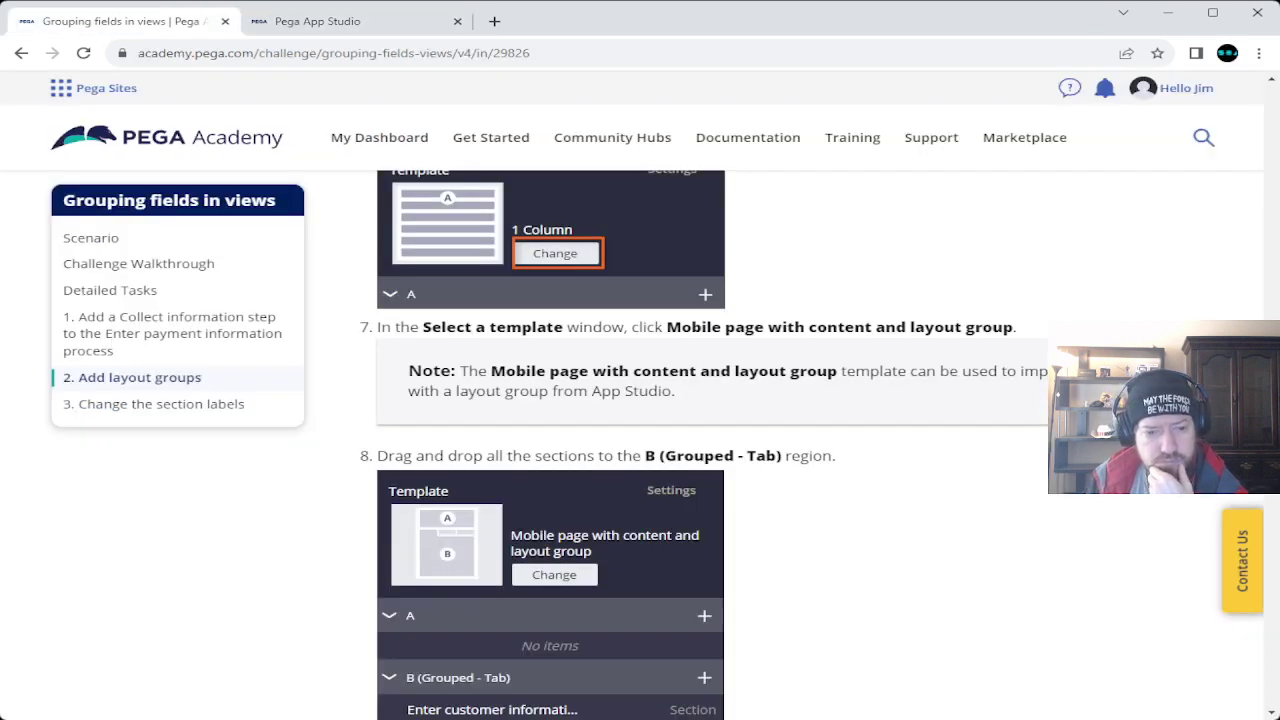
Read step 8's list of sections for the B (Grouped - Tab) region, then return to App Studio.
{"action": "scroll", "coordinate": [640, 440], "scroll_direction": "down", "scroll_amount": 2}
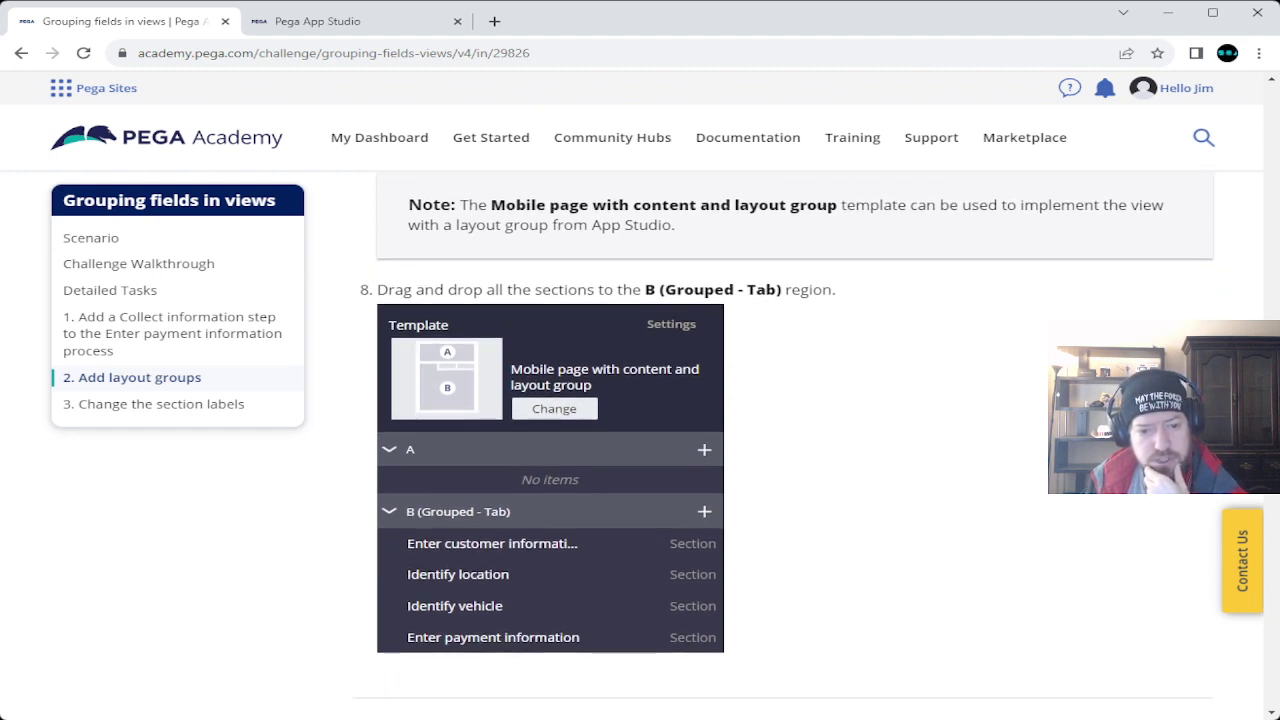
{"action": "key", "text": "ctrl+Tab"}
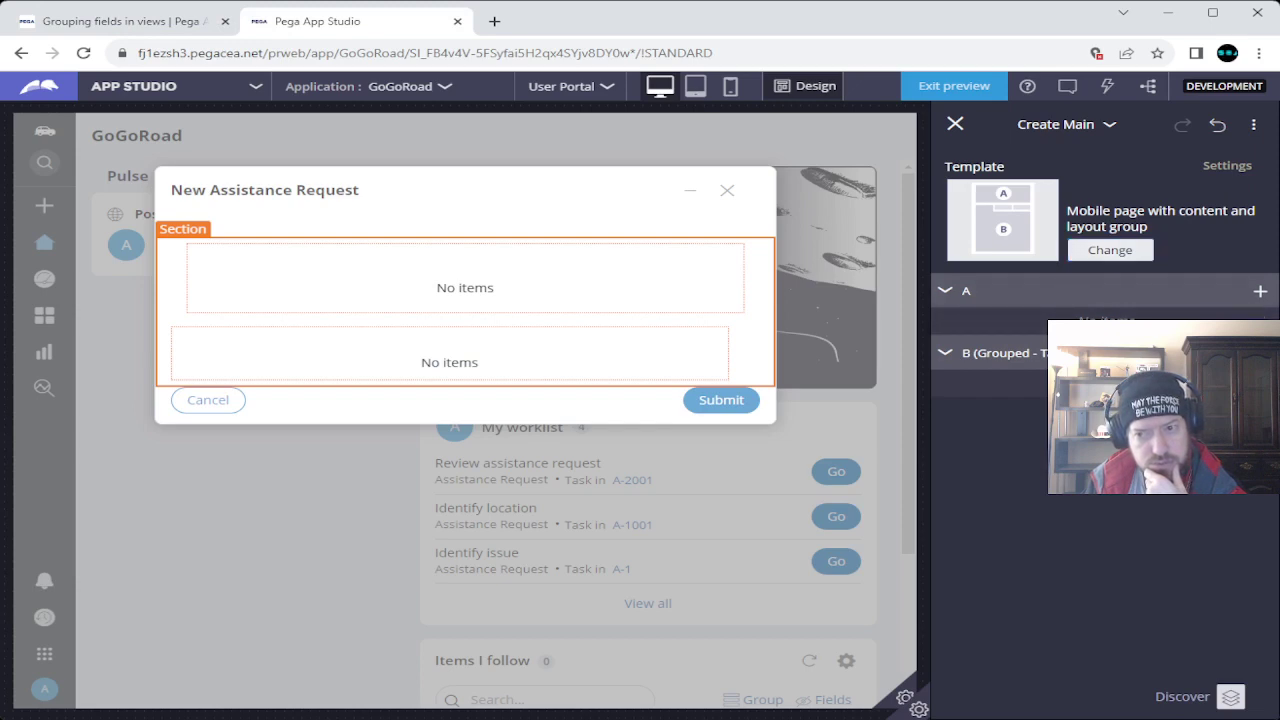
Undo the template change and switch to editing the Review assistance request section.
{"action": "key", "text": "ctrl+z"}
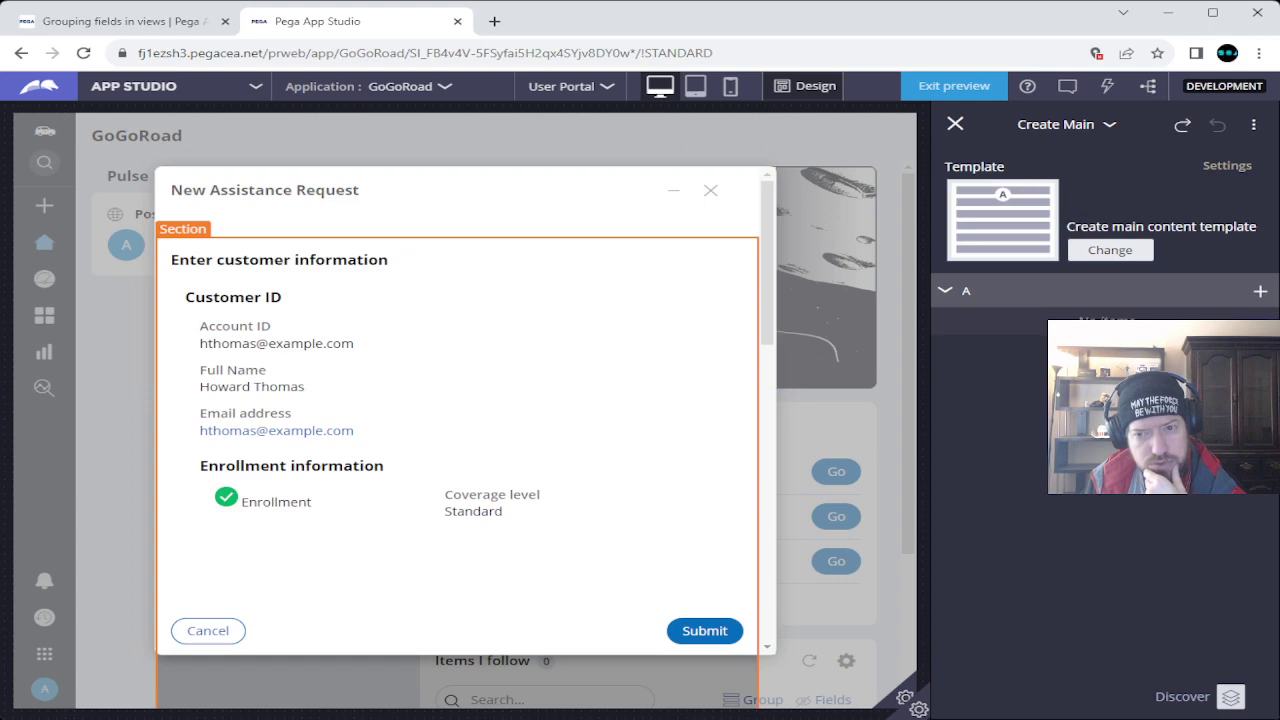
{"action": "left_click", "coordinate": [1060, 124]}
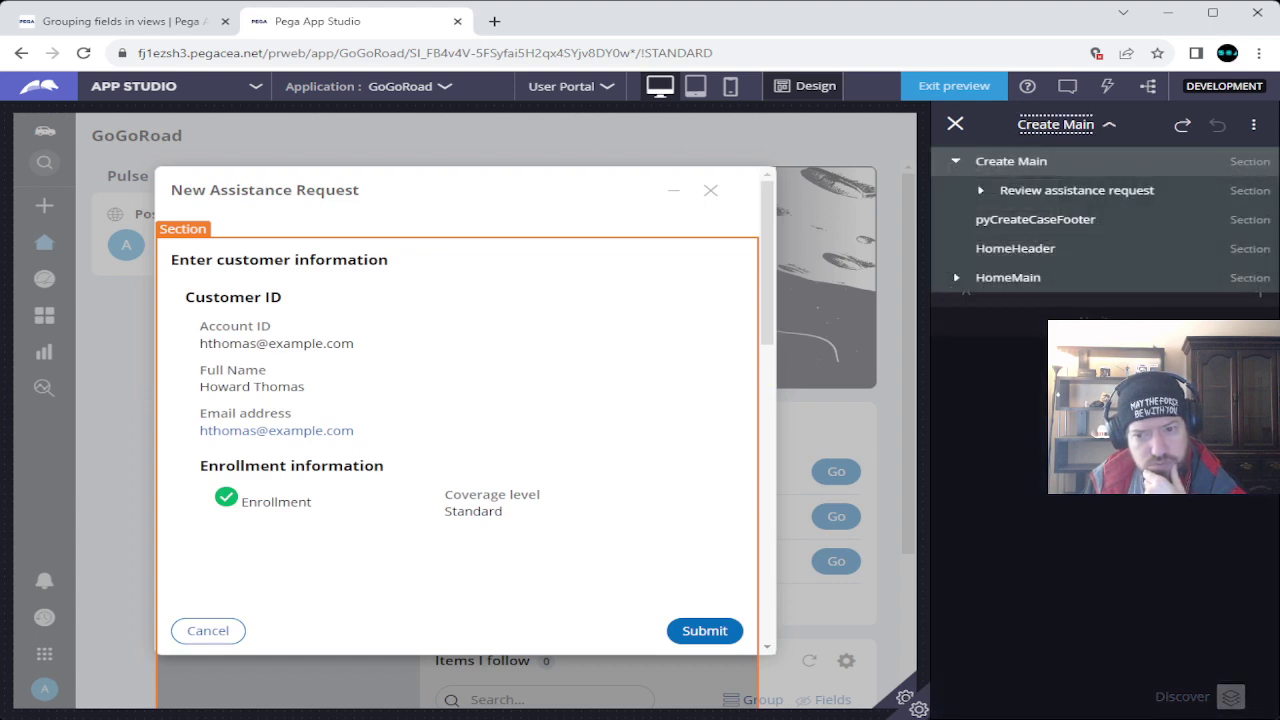
{"action": "left_click", "coordinate": [1077, 190]}
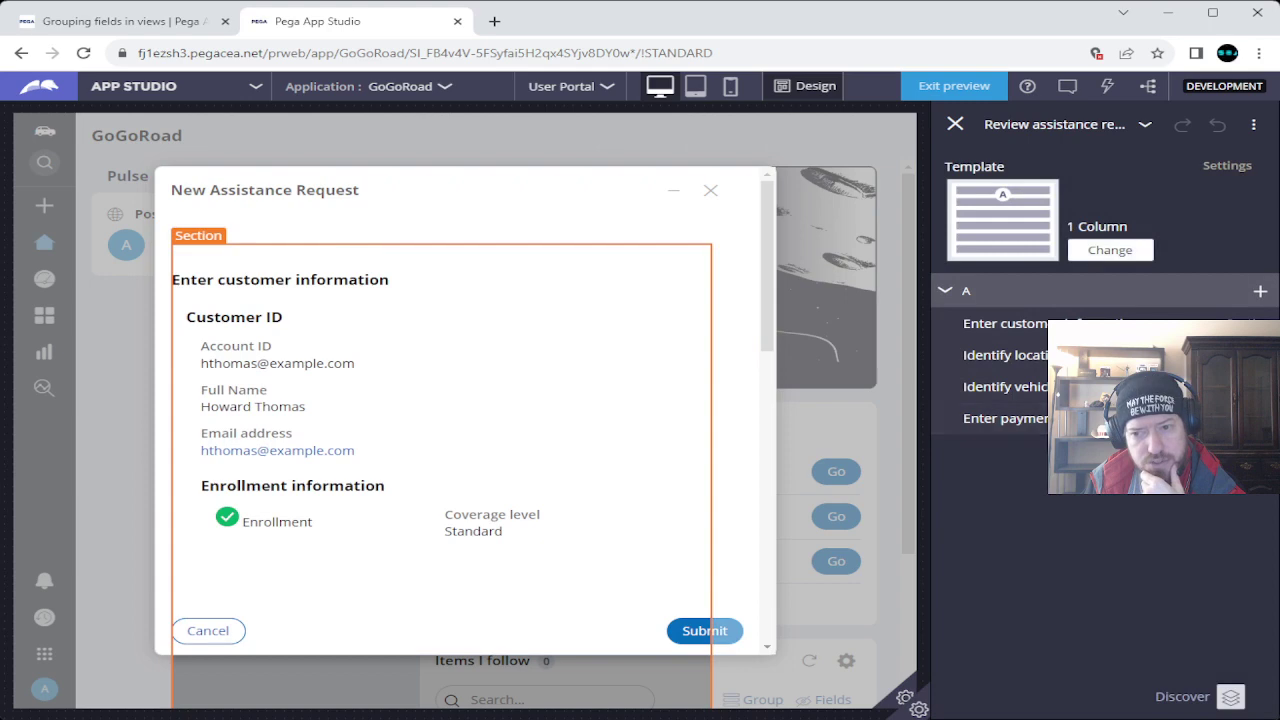
Apply the Mobile page with content and layout group template to Review assistance request.
{"action": "left_click", "coordinate": [1110, 250]}
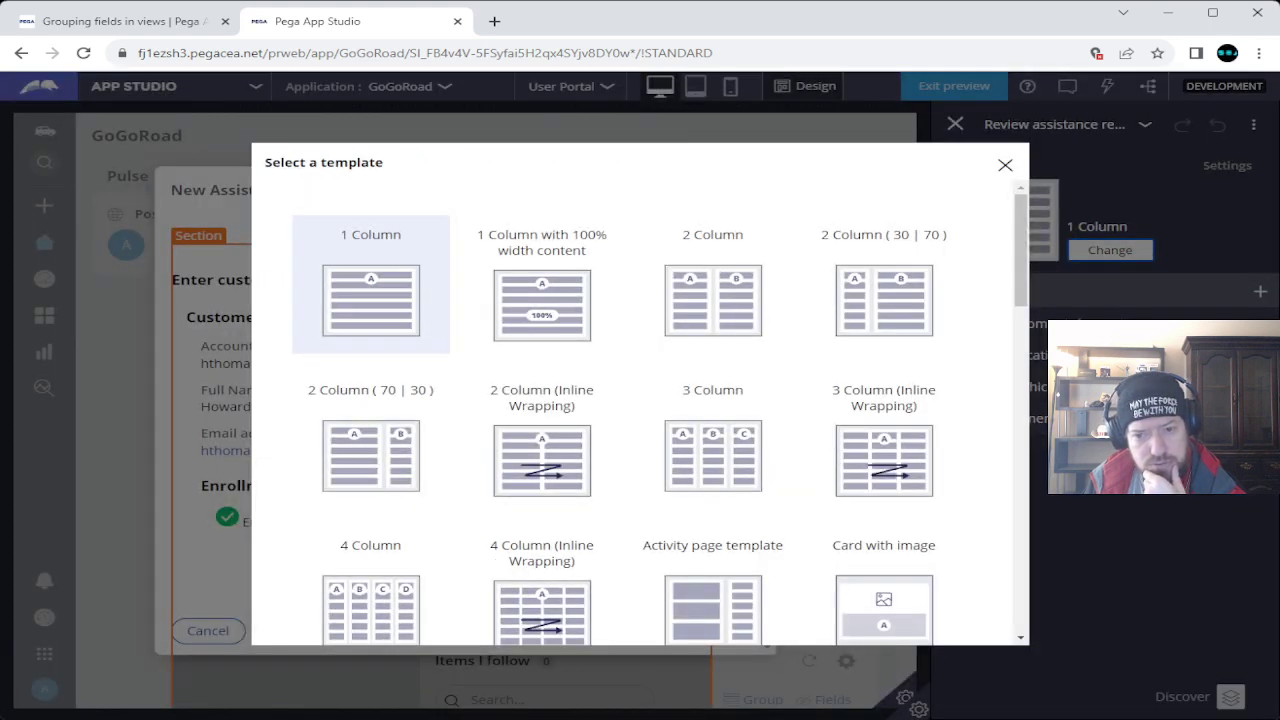
{"action": "scroll", "coordinate": [640, 420], "scroll_direction": "down", "scroll_amount": 3}
{"action": "scroll", "coordinate": [640, 410], "scroll_direction": "down", "scroll_amount": 7}
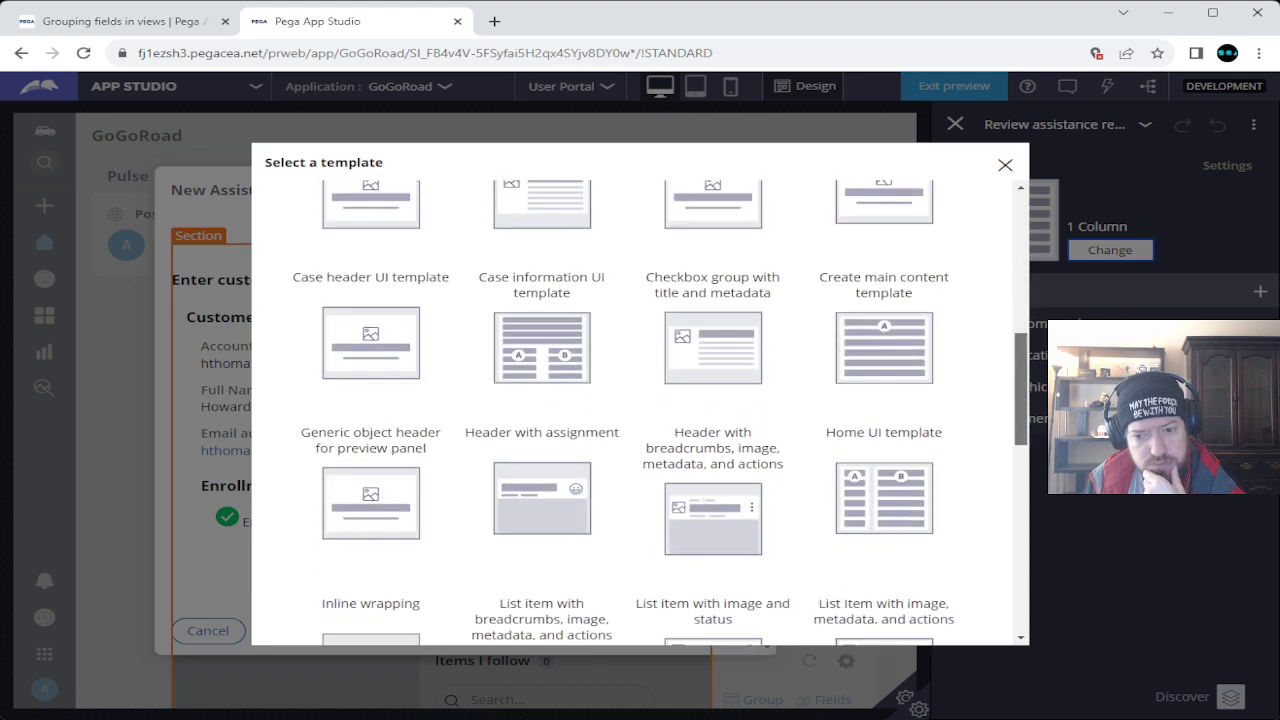
{"action": "scroll", "coordinate": [884, 440], "scroll_direction": "down", "scroll_amount": 2}
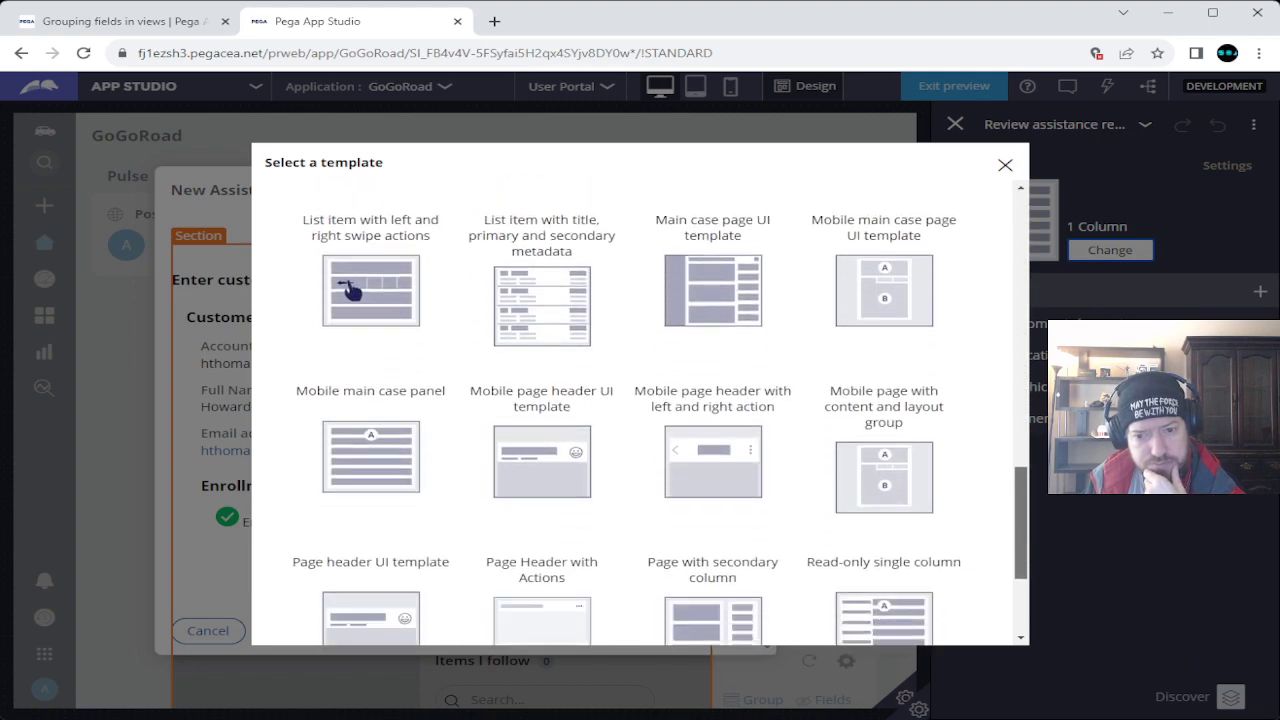
{"action": "left_click", "coordinate": [884, 582]}
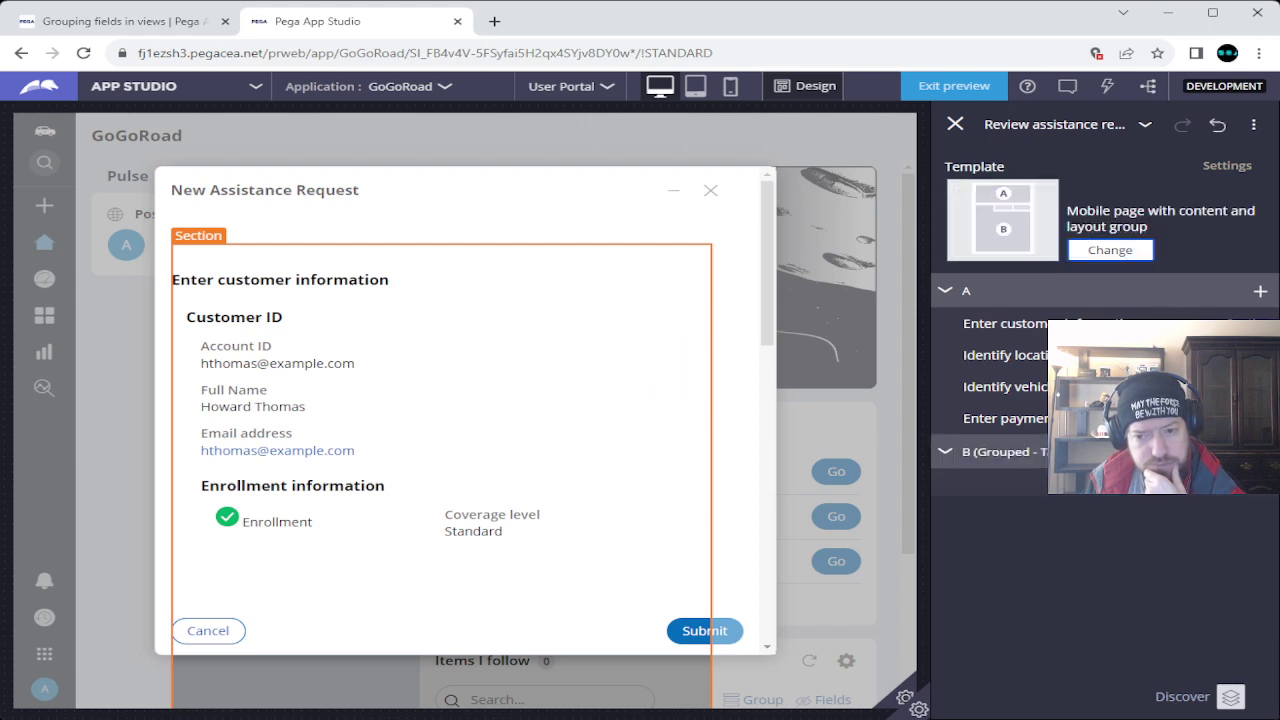
Drag payment, vehicle, location and customer information sections from region A into B (Grouped - Tab).
{"action": "left_click_drag", "start_coordinate": [1000, 418], "coordinate": [1000, 453]}
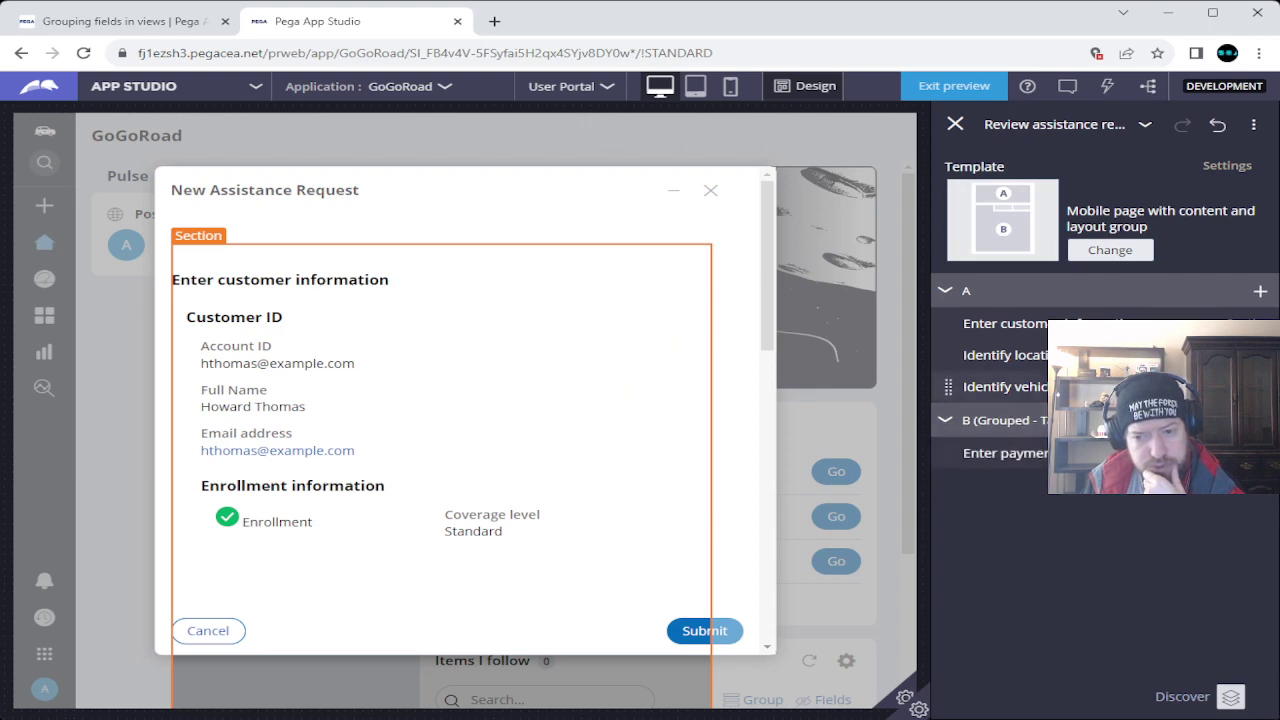
{"action": "left_click_drag", "start_coordinate": [948, 387], "coordinate": [948, 420]}
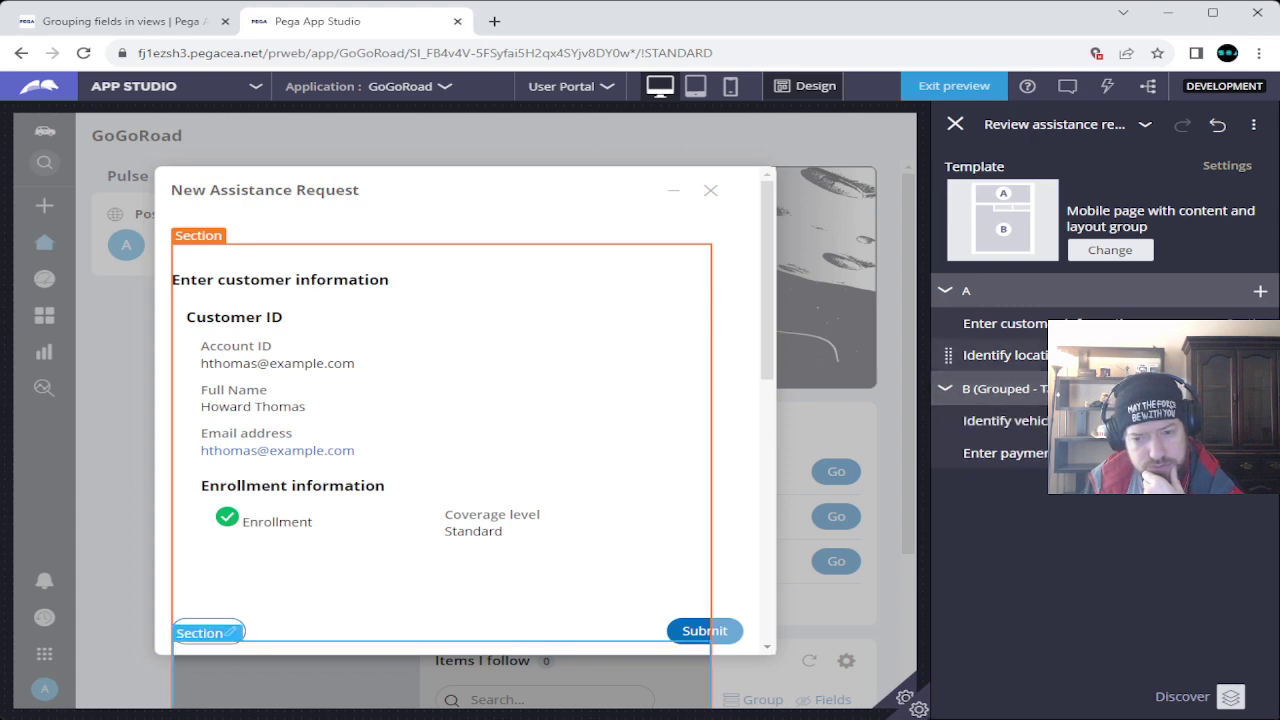
{"action": "left_click_drag", "start_coordinate": [948, 355], "coordinate": [948, 388]}
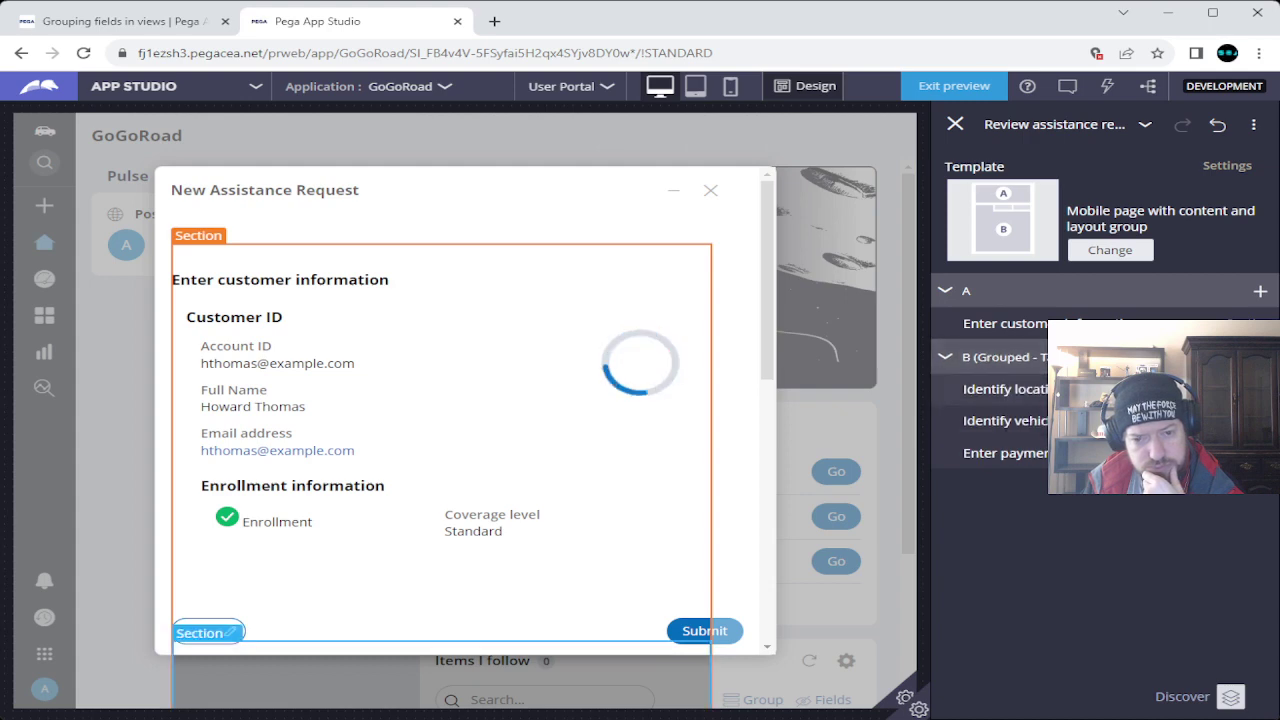
{"action": "left_click_drag", "start_coordinate": [948, 323], "coordinate": [948, 385]}
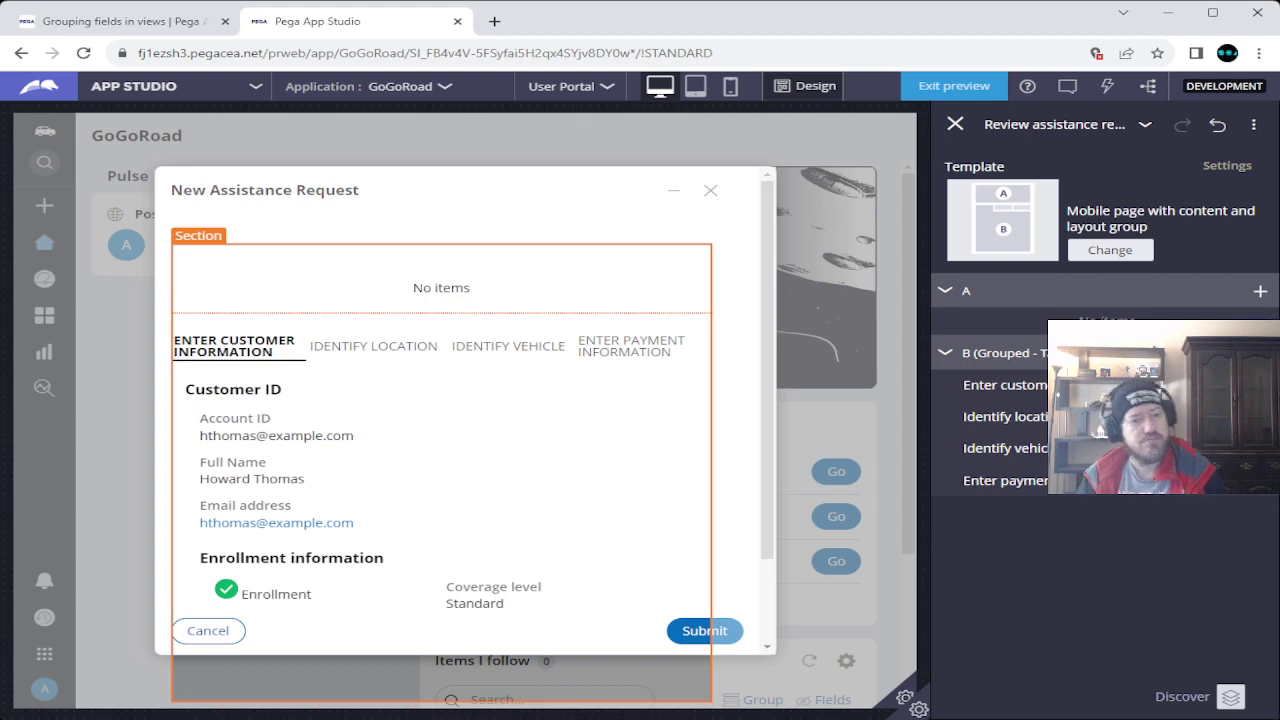
{"action": "key", "text": "ctrl+shift+Tab"}
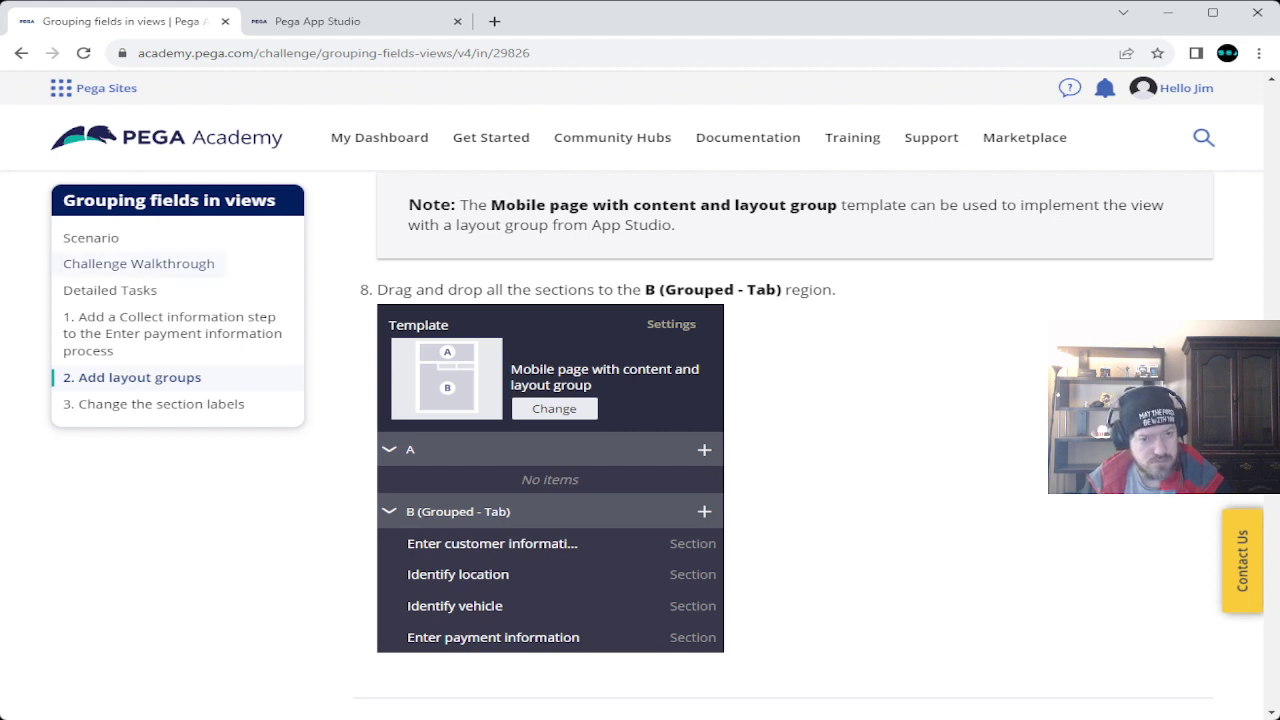
Read the section-label step and open the Enter customer information section's settings.
{"action": "scroll", "coordinate": [790, 445], "scroll_direction": "down", "scroll_amount": 5}
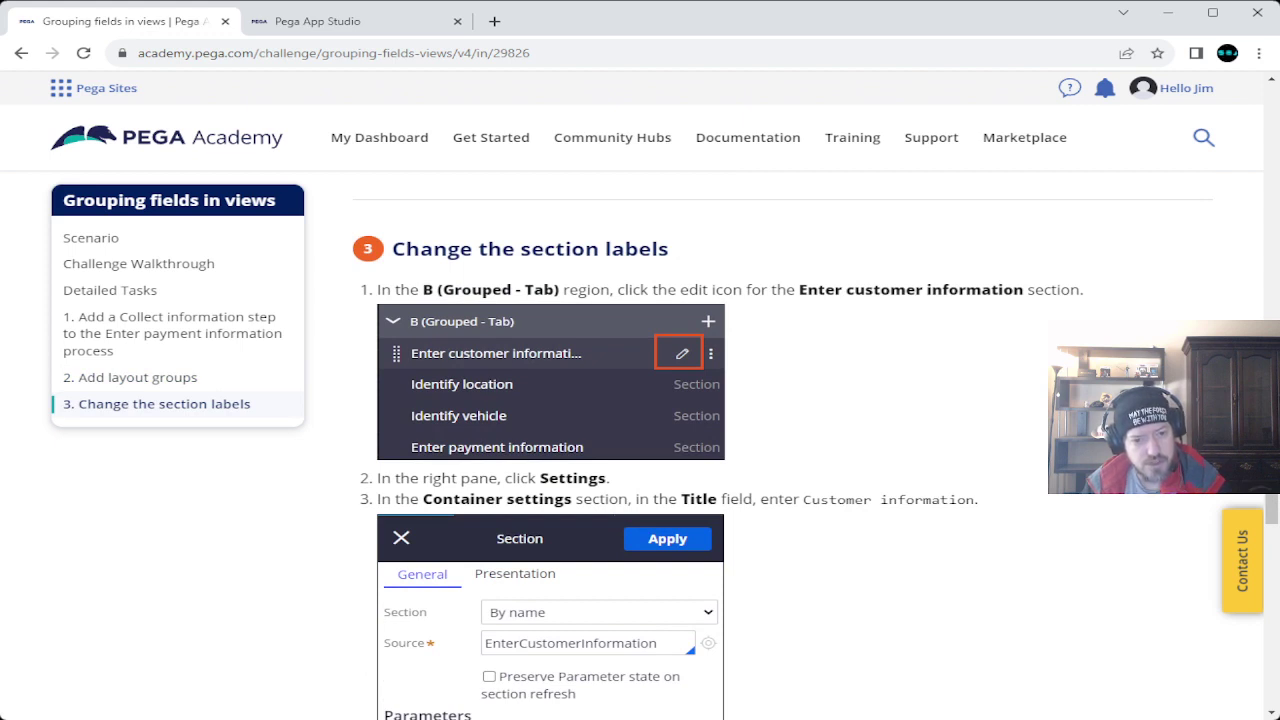
{"action": "left_click", "coordinate": [310, 21]}
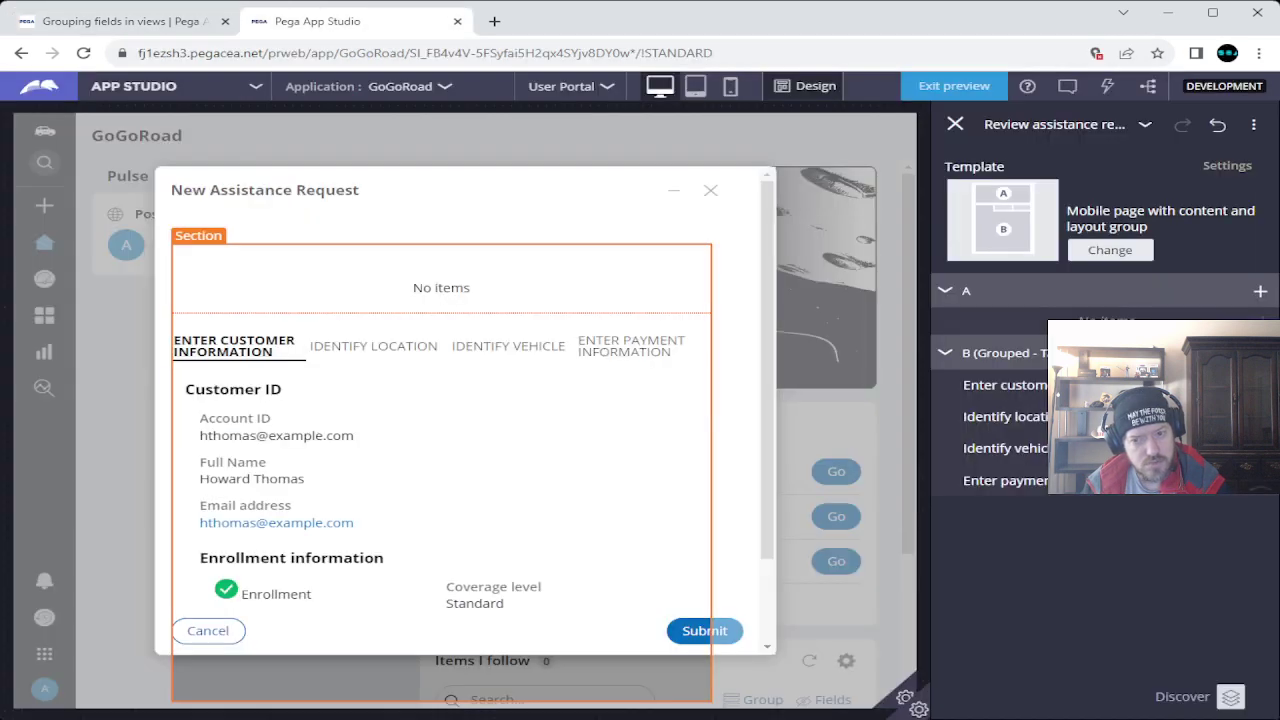
{"action": "left_click", "coordinate": [1000, 385]}
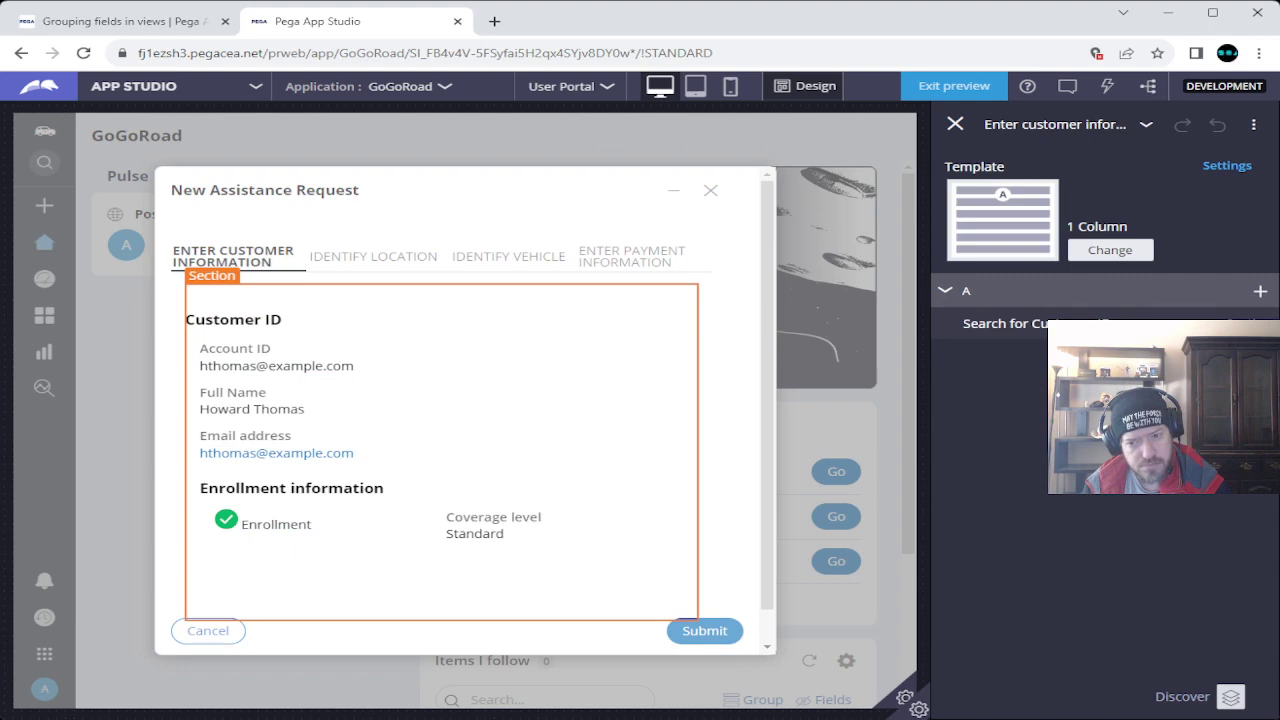
{"action": "left_click", "coordinate": [120, 21]}
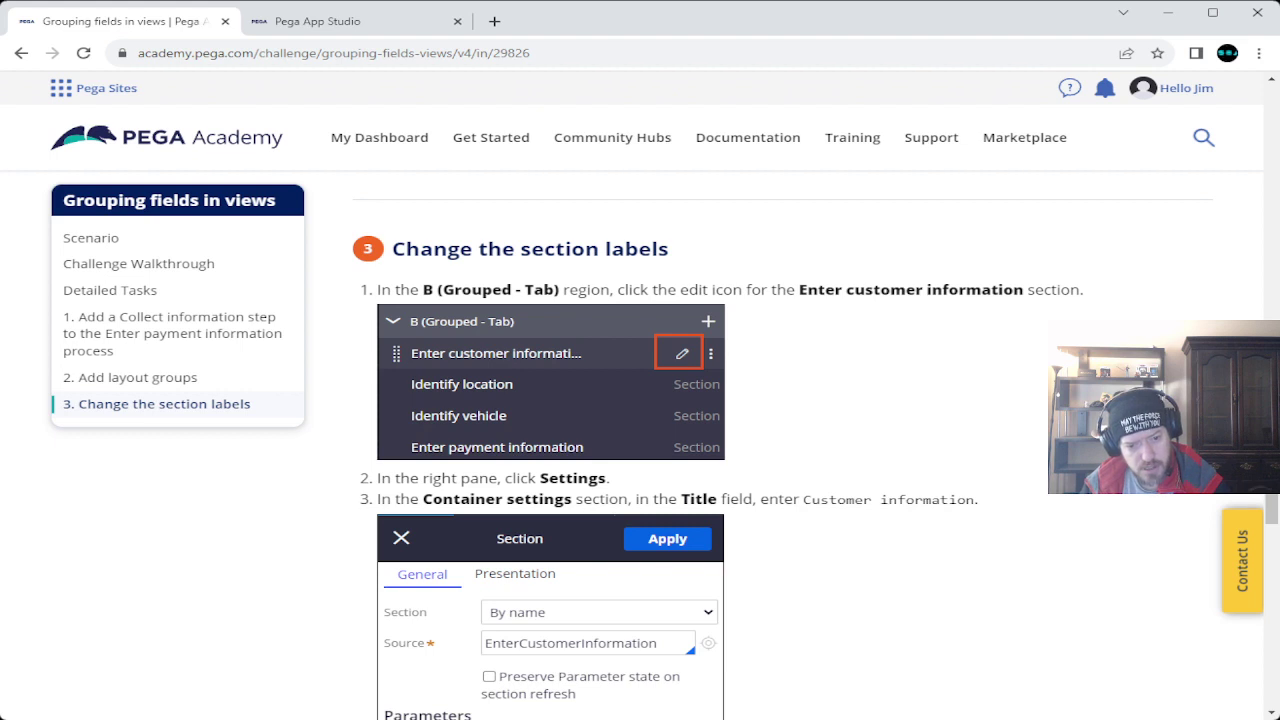
{"action": "left_click", "coordinate": [318, 21]}
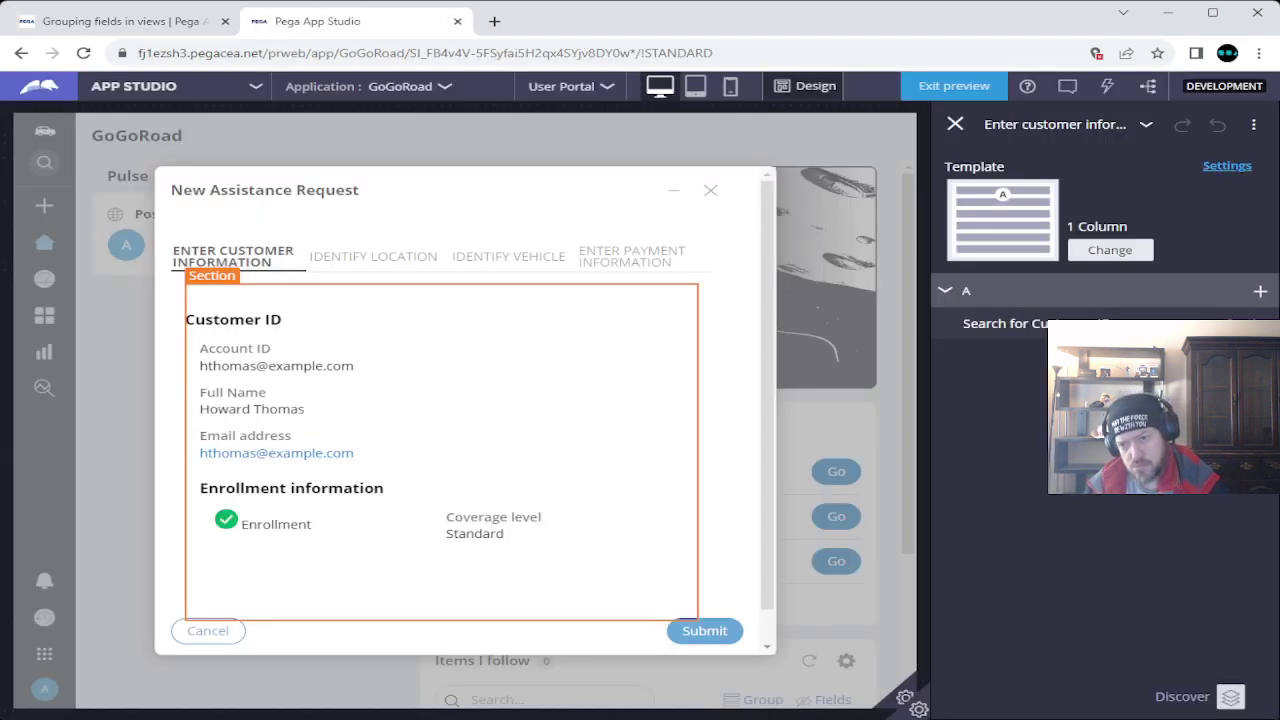
{"action": "left_click", "coordinate": [1227, 166]}
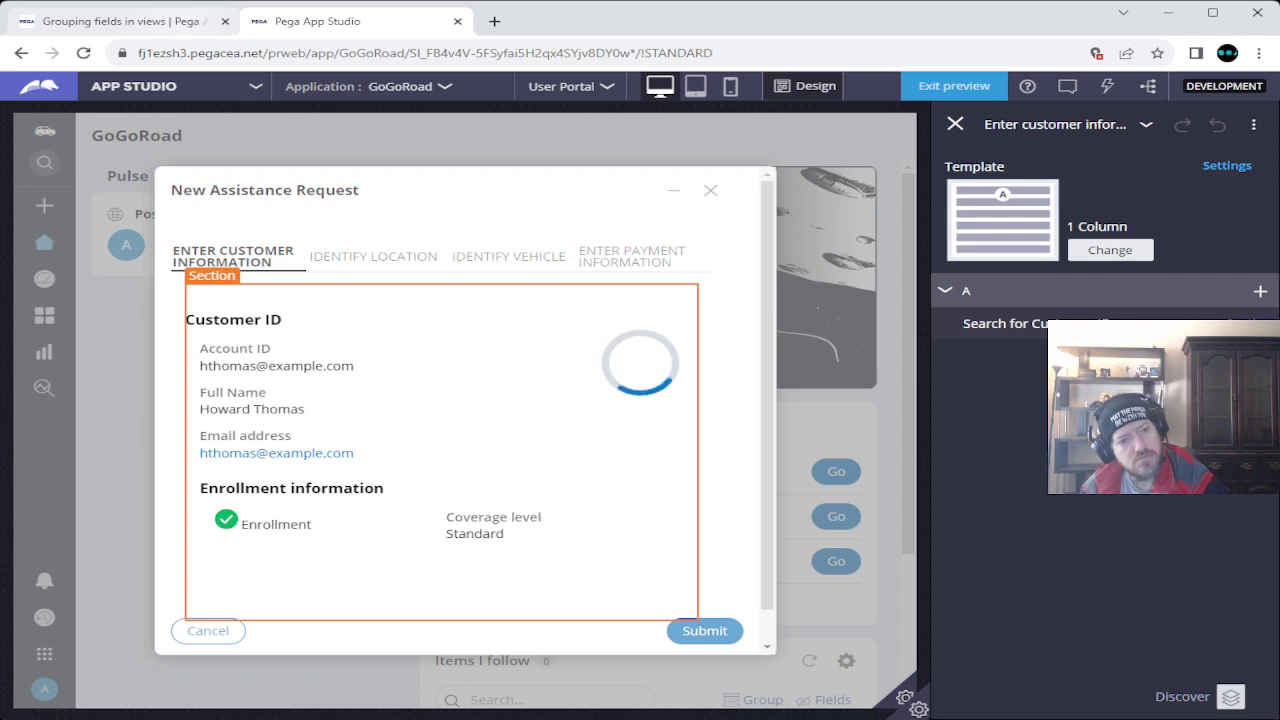
Copy the 'Customer information' title text from the Academy instructions.
{"action": "key", "text": "ctrl+Tab"}
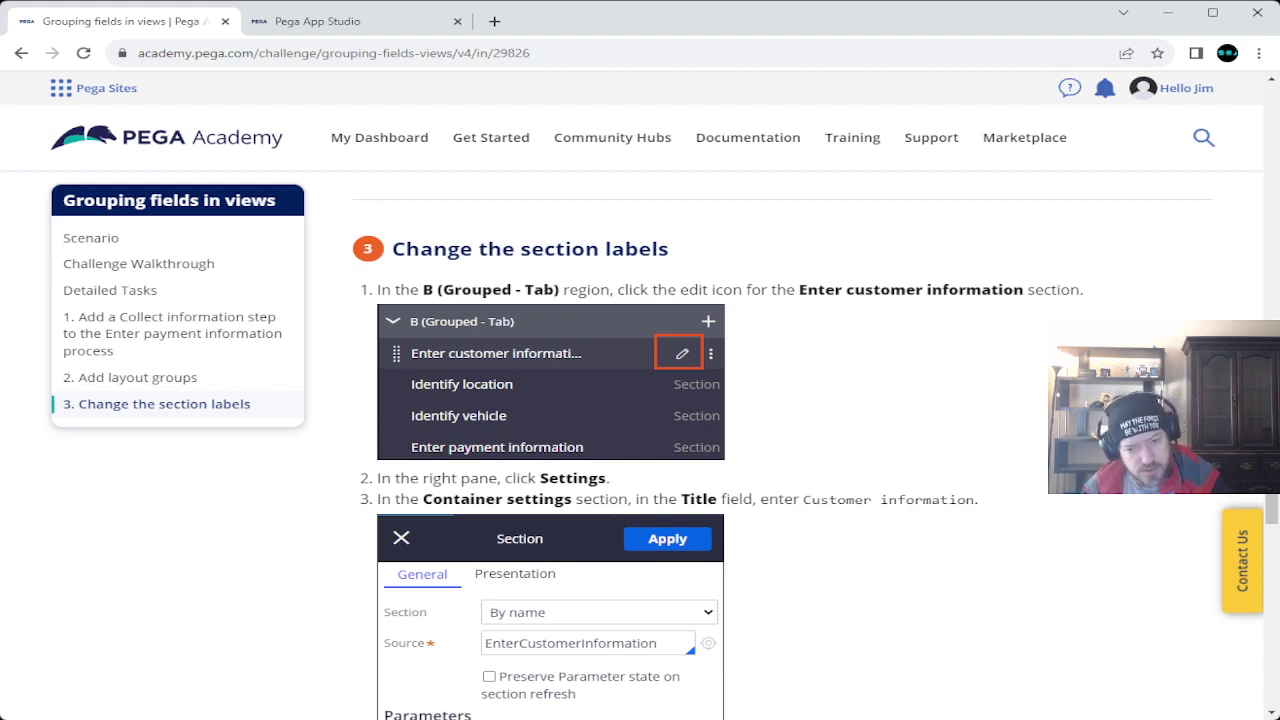
{"action": "left_click_drag", "start_coordinate": [803, 499], "coordinate": [975, 499]}
{"action": "key", "text": "ctrl+c"}
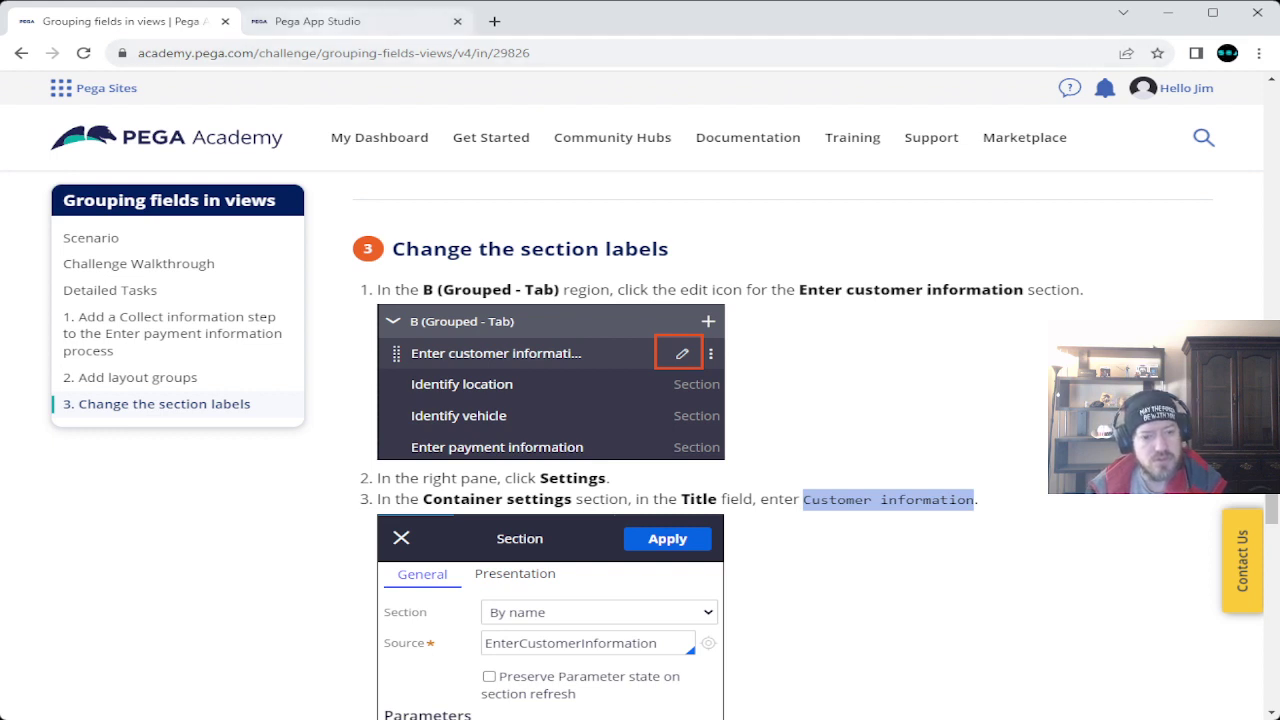
{"action": "left_click", "coordinate": [317, 21]}
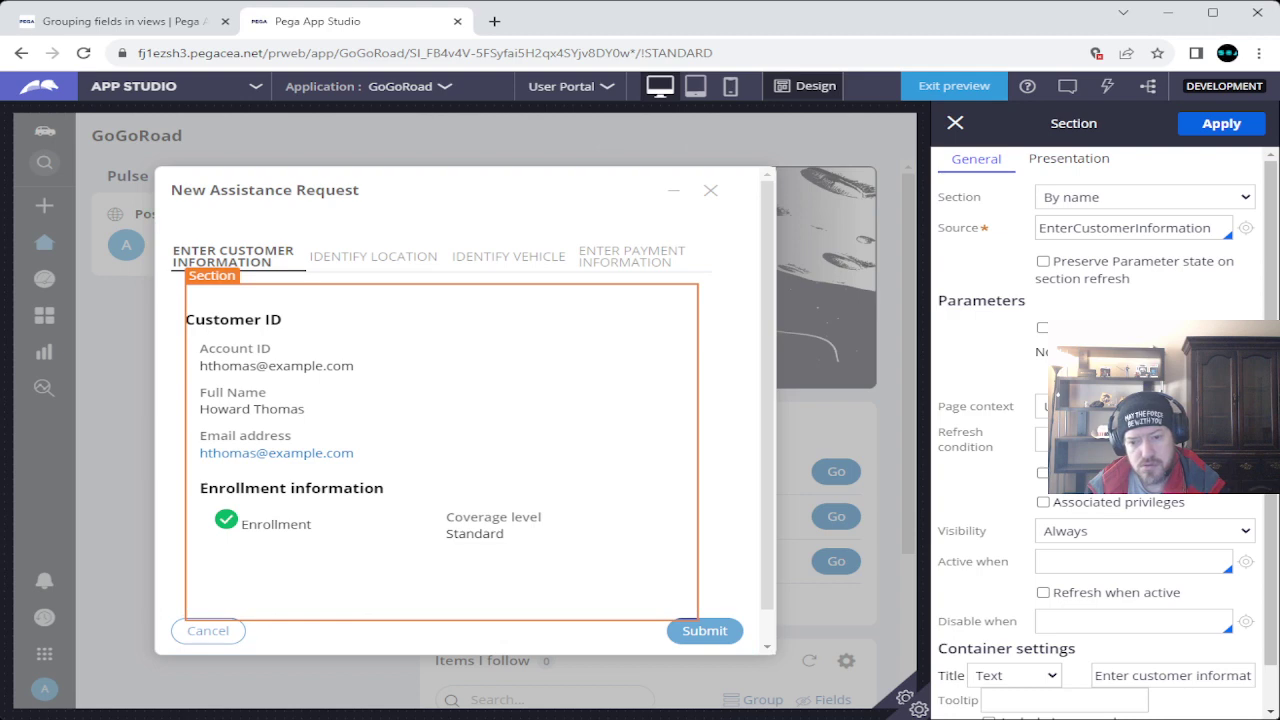
Paste 'Customer information' over the container Title and apply the change.
{"action": "scroll", "coordinate": [1108, 434], "scroll_direction": "down", "scroll_amount": 1}
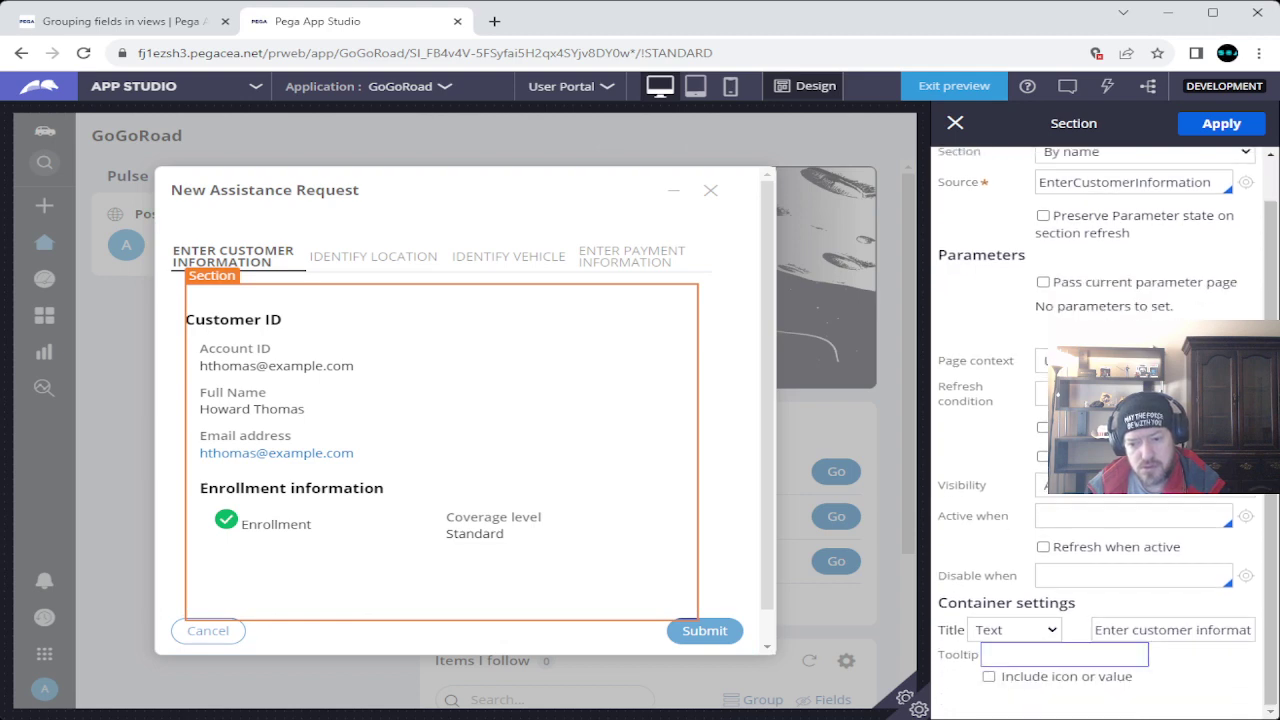
{"action": "left_click", "coordinate": [1172, 630]}
{"action": "key", "text": "ctrl+a"}
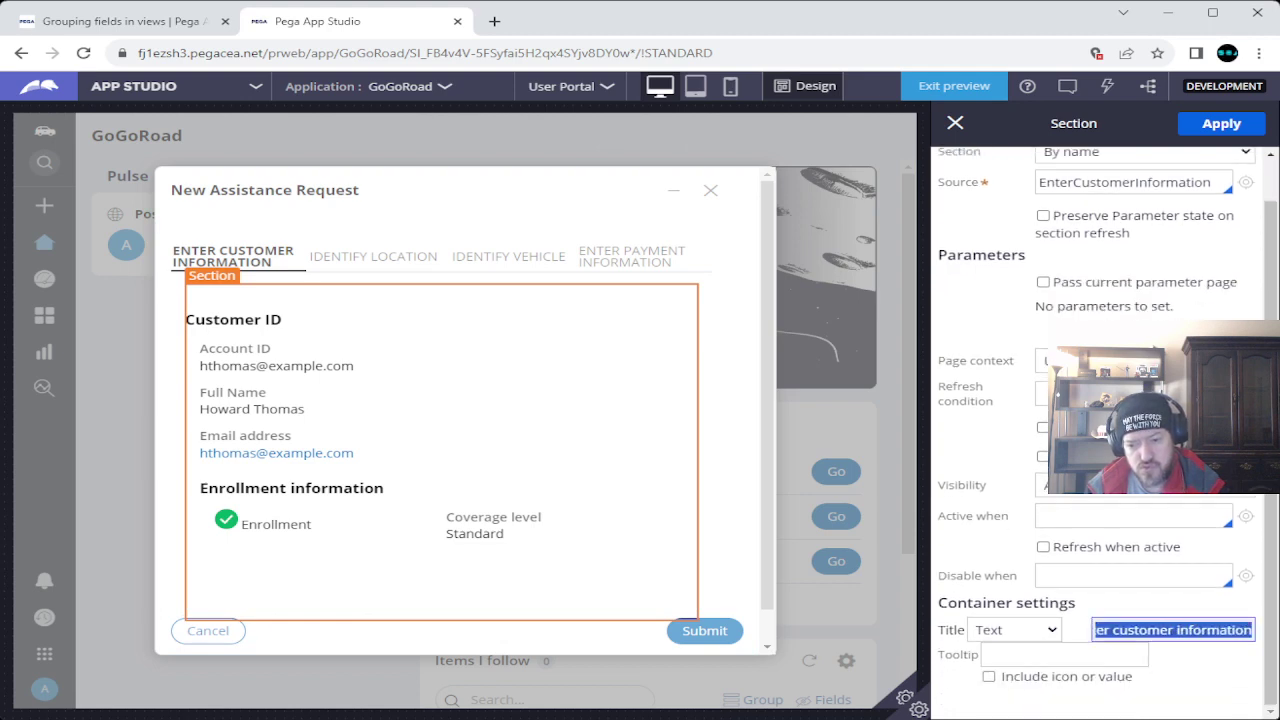
{"action": "key", "text": "ctrl+v"}
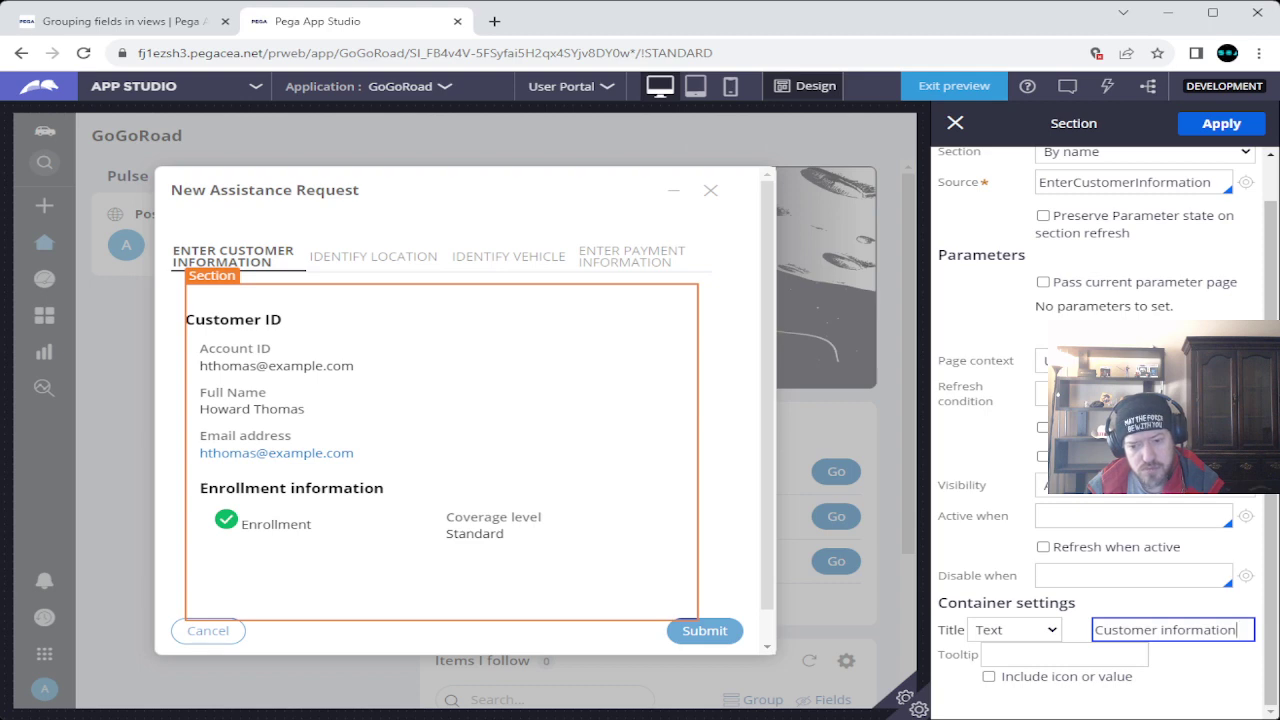
{"action": "left_click", "coordinate": [120, 21]}
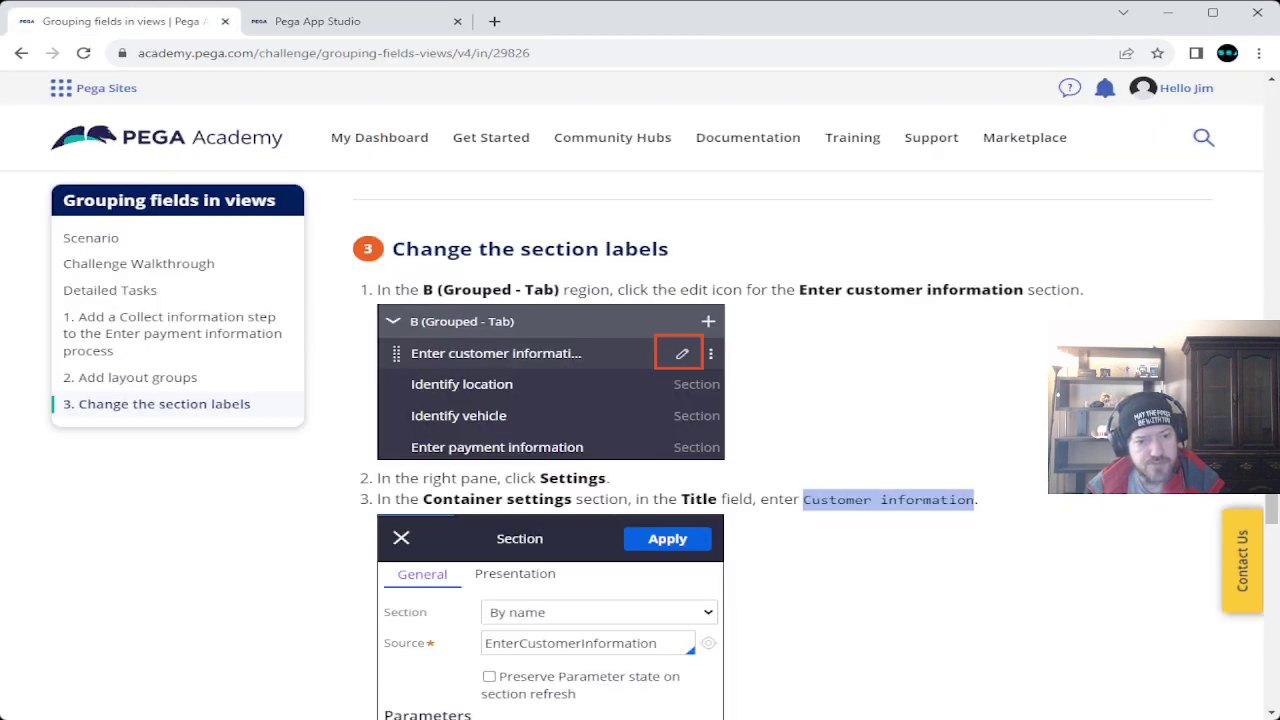
{"action": "scroll", "coordinate": [640, 450], "scroll_direction": "down", "scroll_amount": 7}
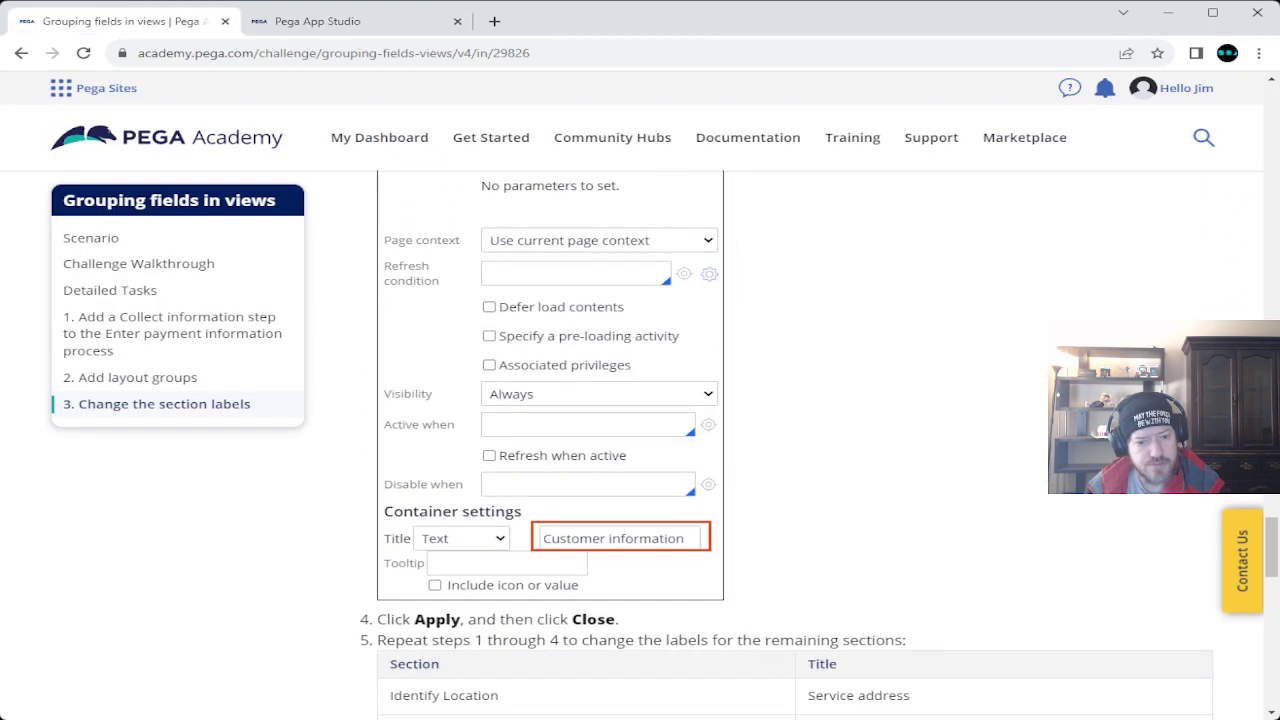
{"action": "scroll", "coordinate": [640, 450], "scroll_direction": "down", "scroll_amount": 2}
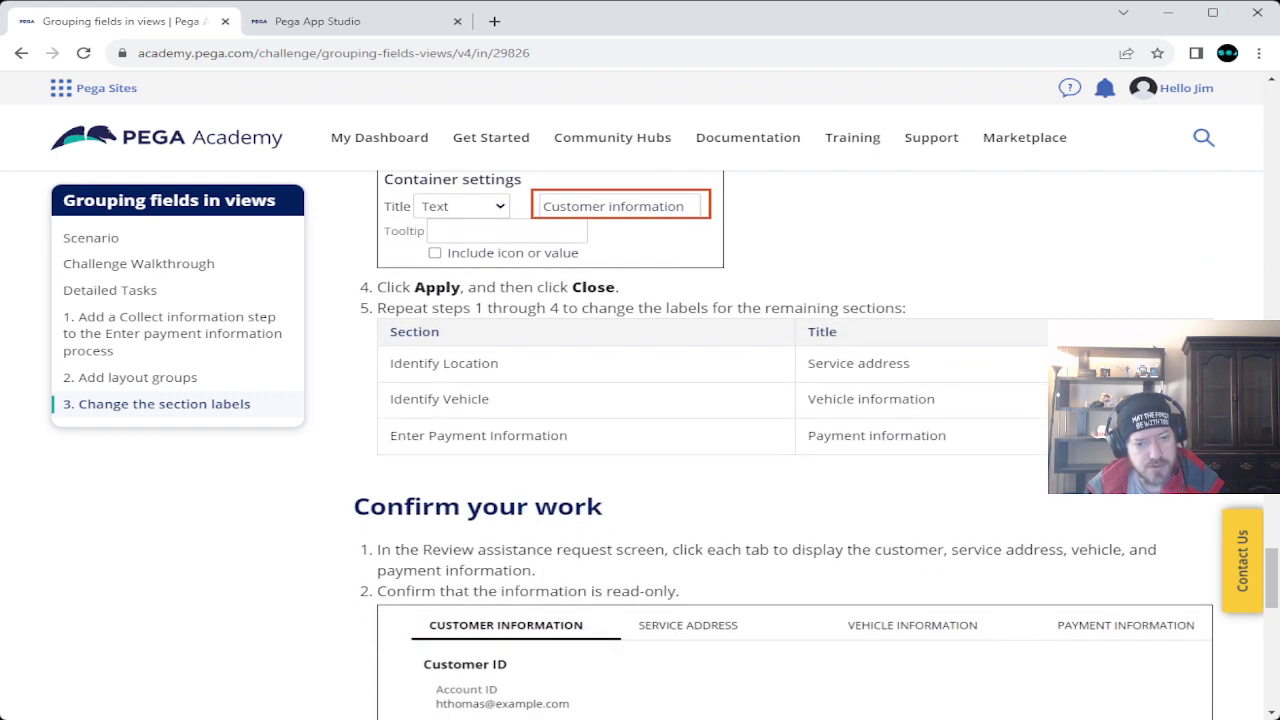
{"action": "left_click", "coordinate": [317, 21]}
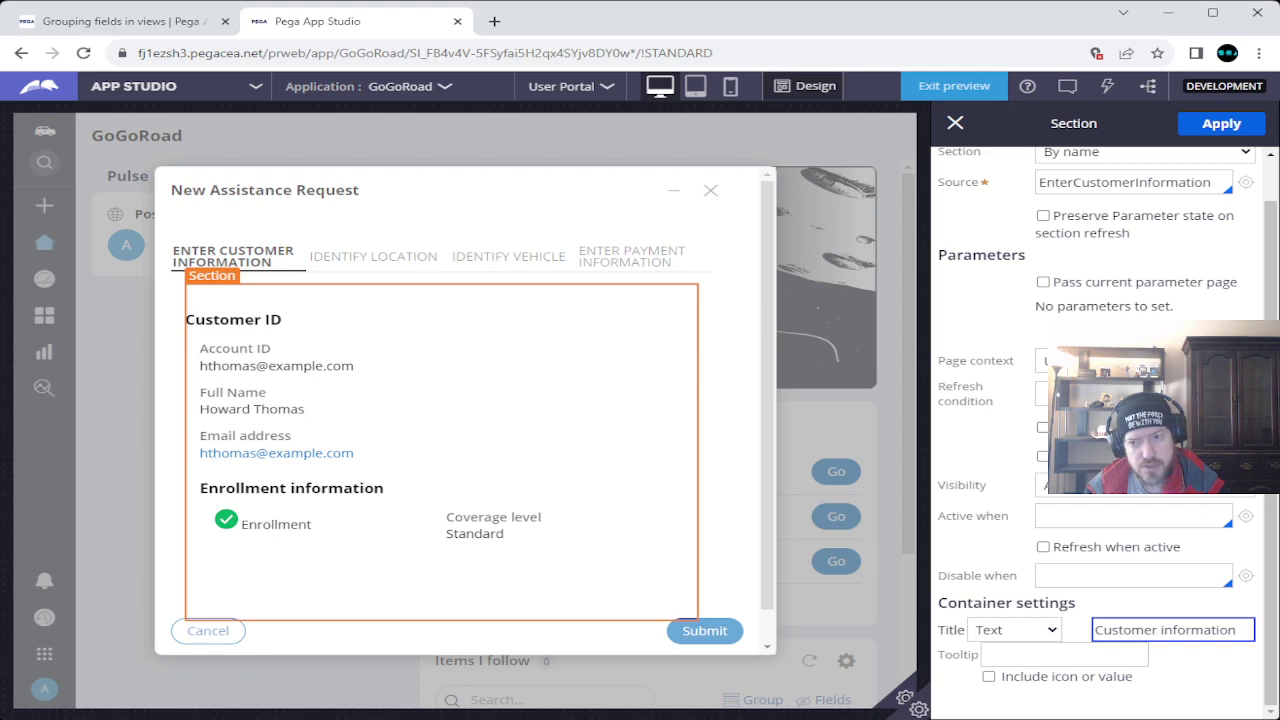
{"action": "left_click", "coordinate": [1221, 123]}
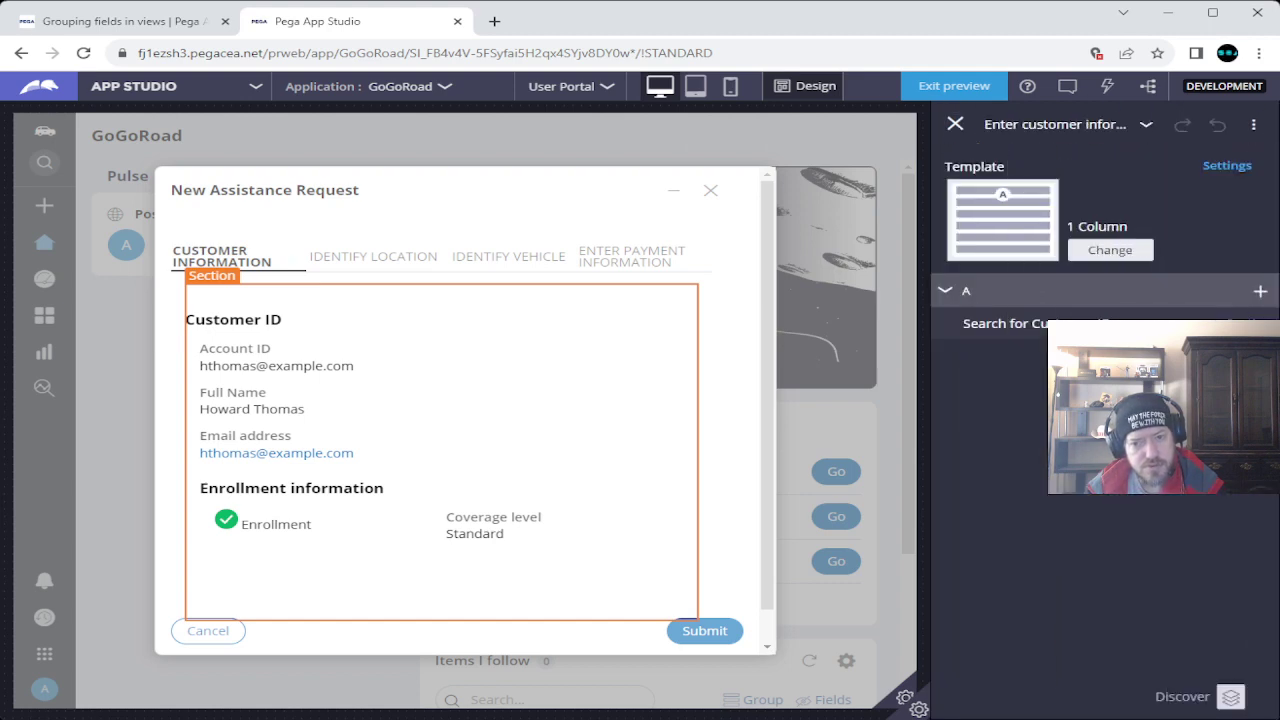
Compare the New Assistance Request form with the instructions, then scroll to the page footer.
{"action": "key", "text": "ctrl+shift+Tab"}
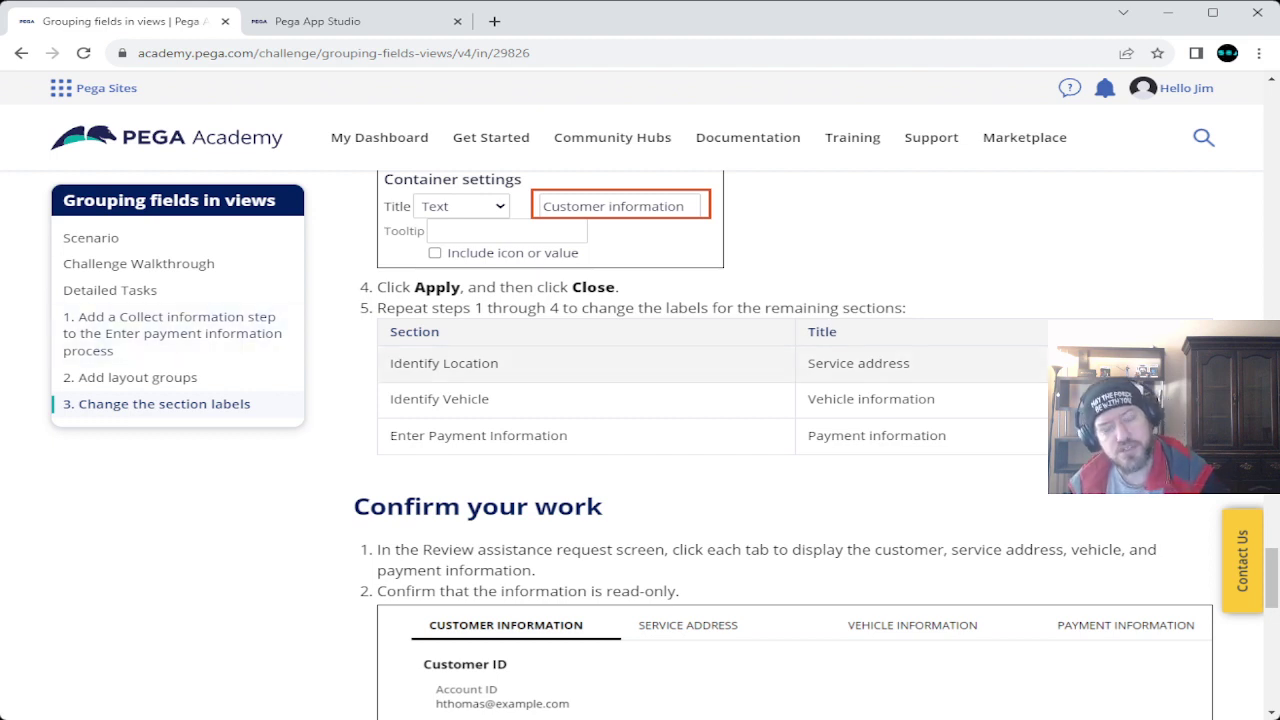
{"action": "scroll", "coordinate": [790, 445], "scroll_direction": "up", "scroll_amount": 10}
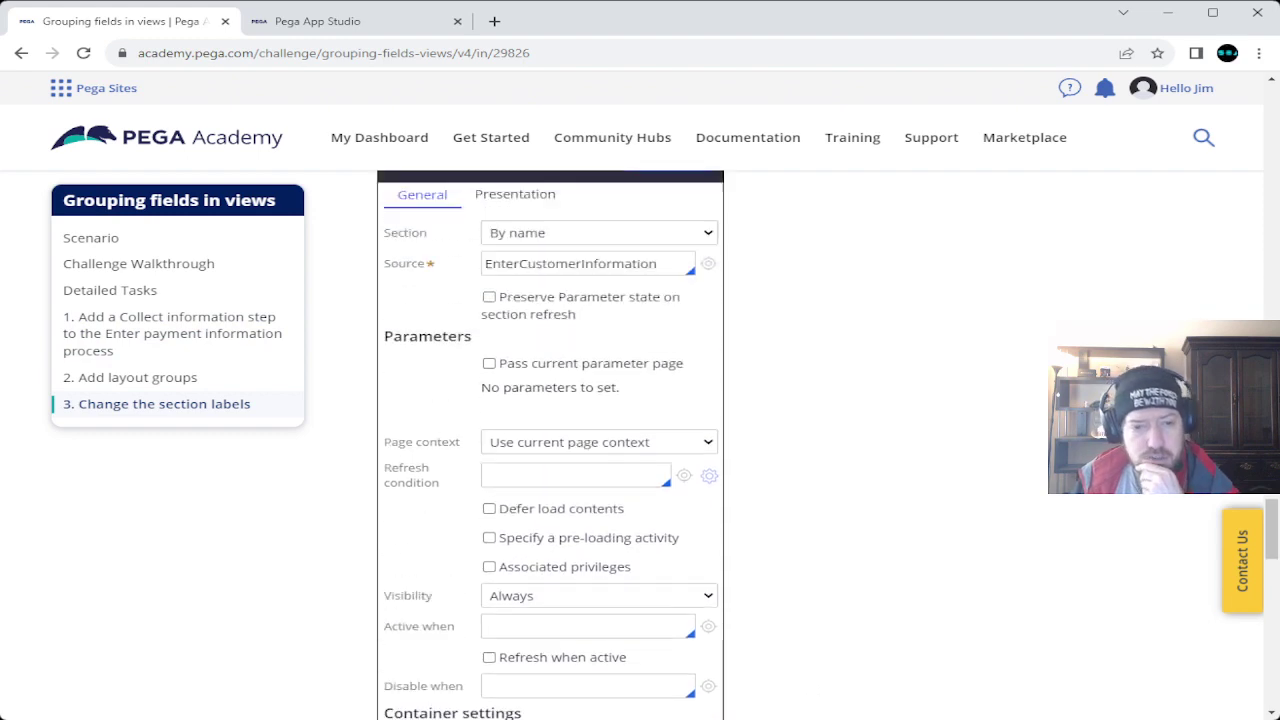
{"action": "scroll", "coordinate": [640, 445], "scroll_direction": "up", "scroll_amount": 2}
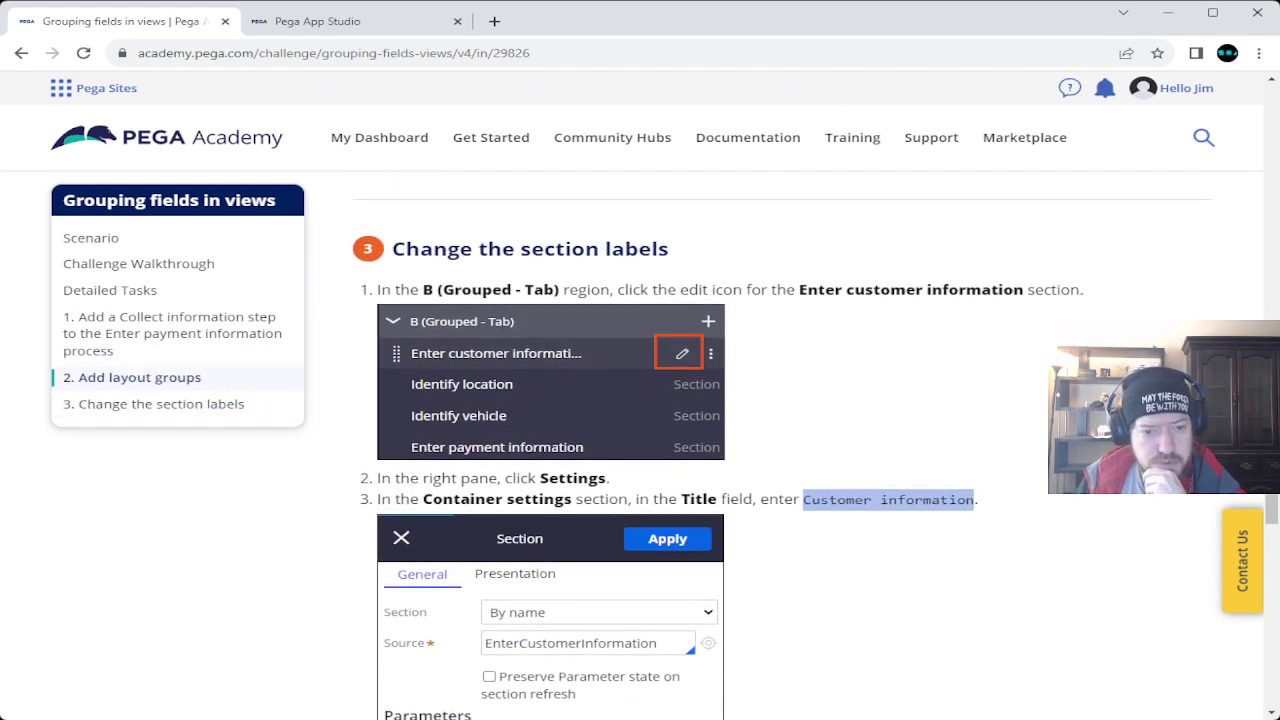
{"action": "scroll", "coordinate": [640, 445], "scroll_direction": "down", "scroll_amount": 2}
{"action": "key", "text": "ctrl+Tab"}
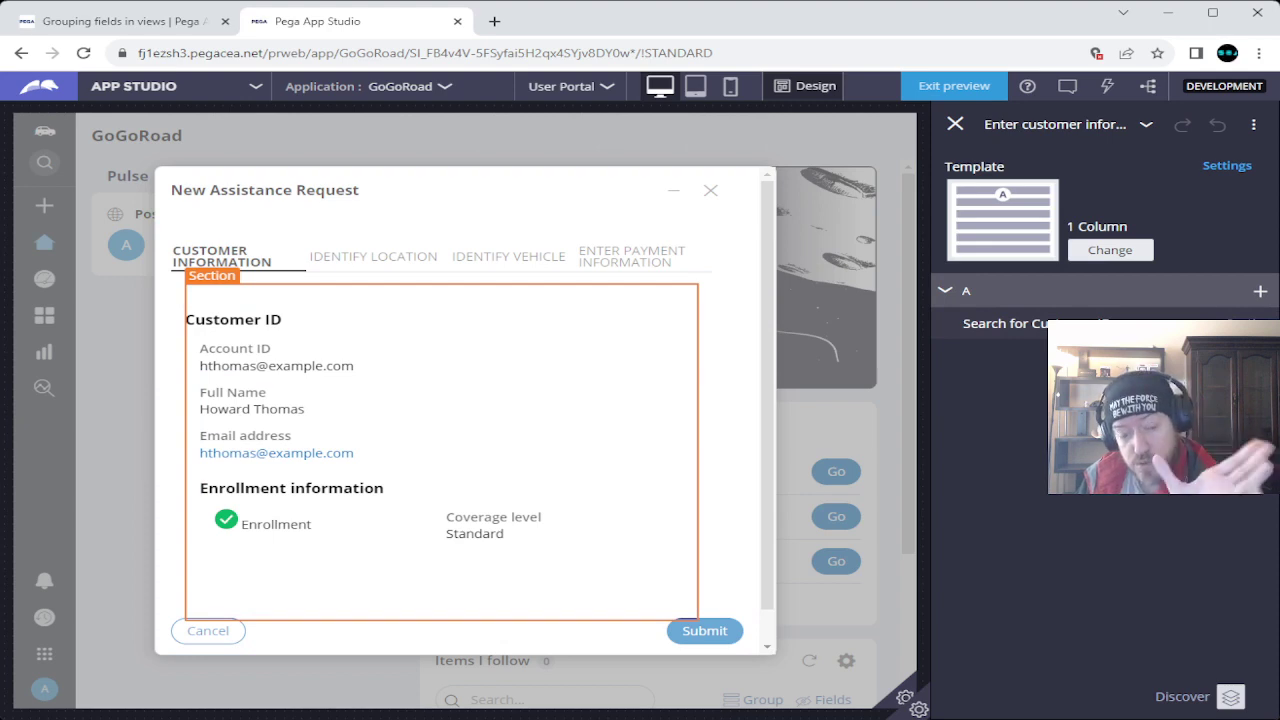
{"action": "key", "text": "ctrl+shift+Tab"}
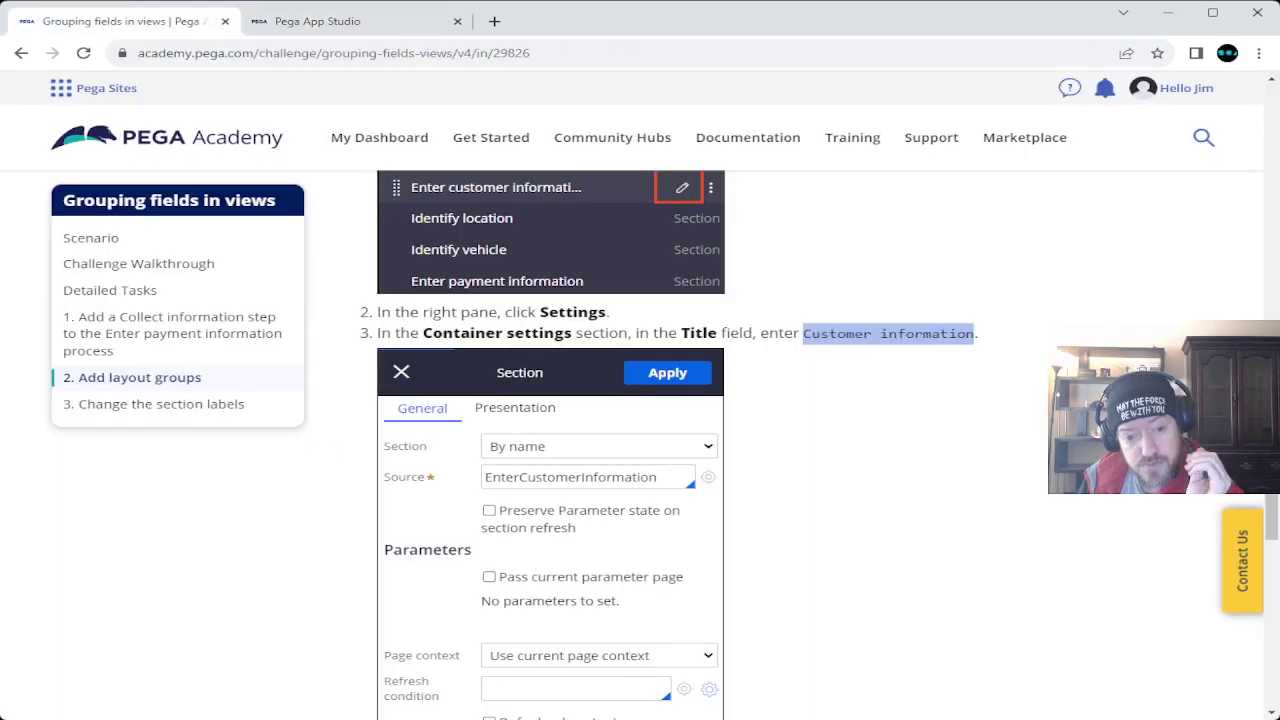
{"action": "scroll", "coordinate": [640, 450], "scroll_direction": "down", "scroll_amount": 6}
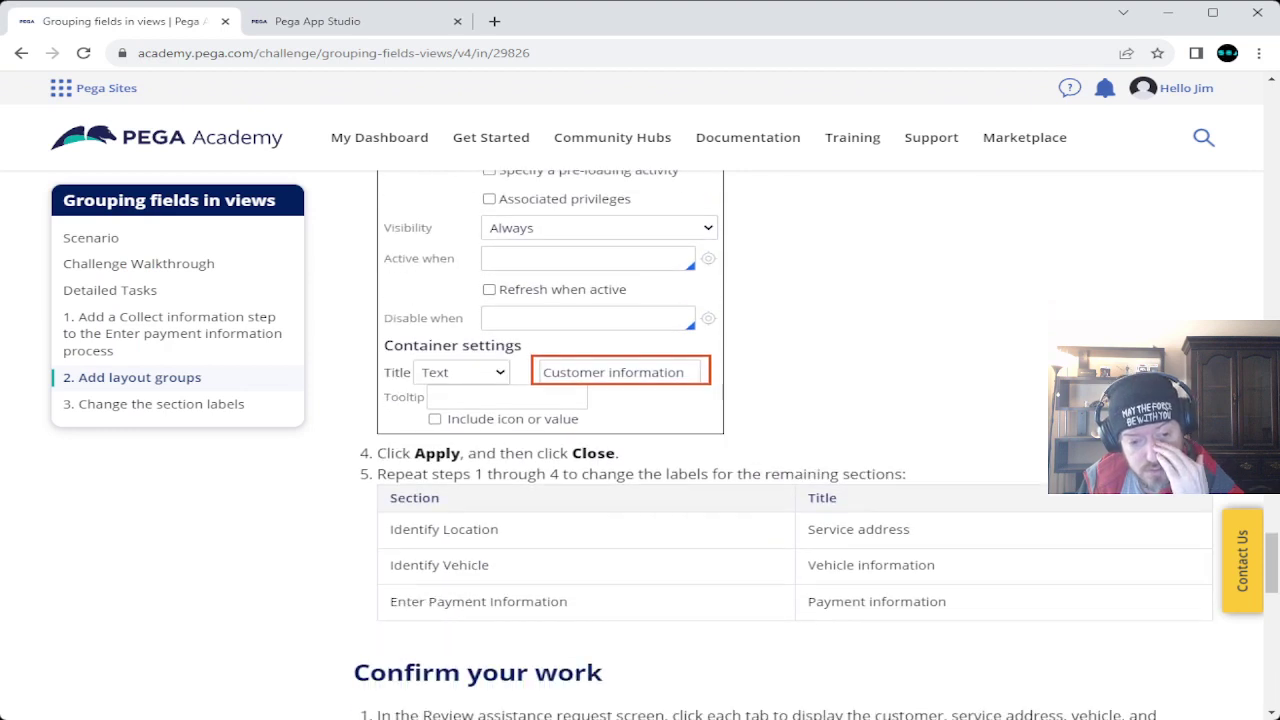
{"action": "scroll", "coordinate": [640, 450], "scroll_direction": "down", "scroll_amount": 1}
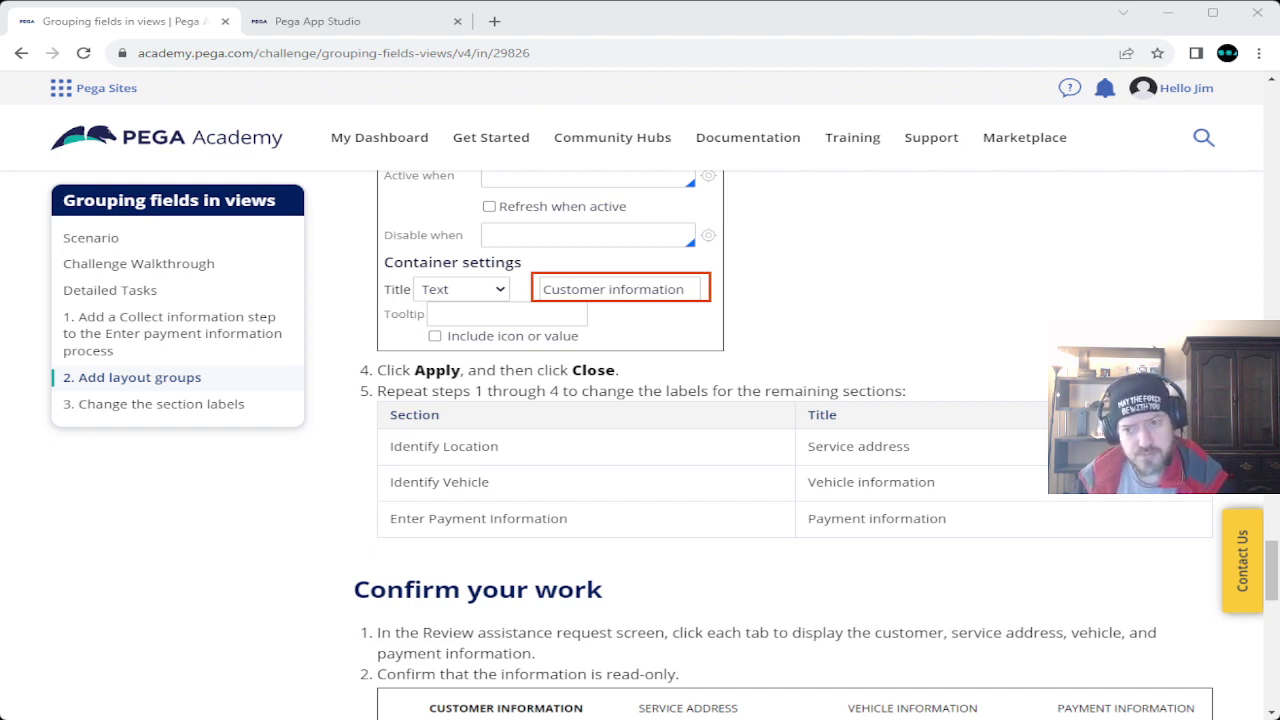
{"action": "scroll", "coordinate": [640, 400], "scroll_direction": "down", "scroll_amount": 10}
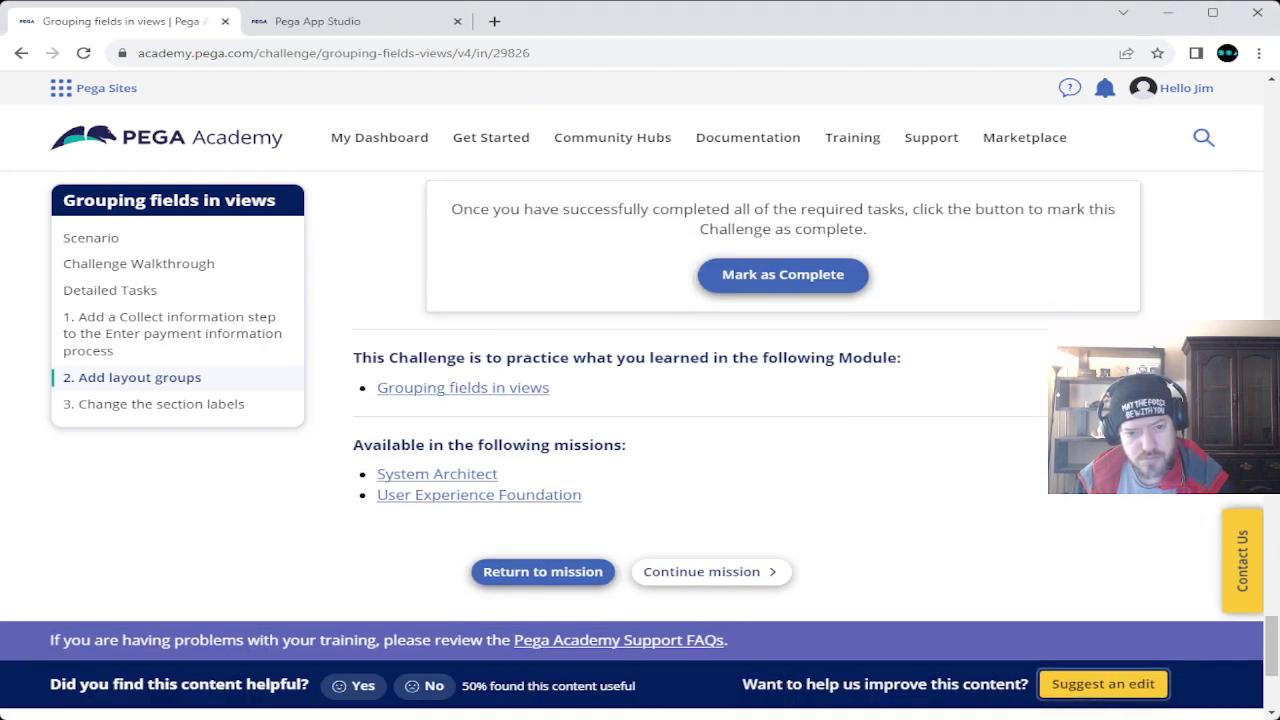
Open Suggest an Edit, attach a screenshot, and begin 'So, the problem with Task 2, Steps 4 & 5'.
{"action": "left_click", "coordinate": [1103, 684]}
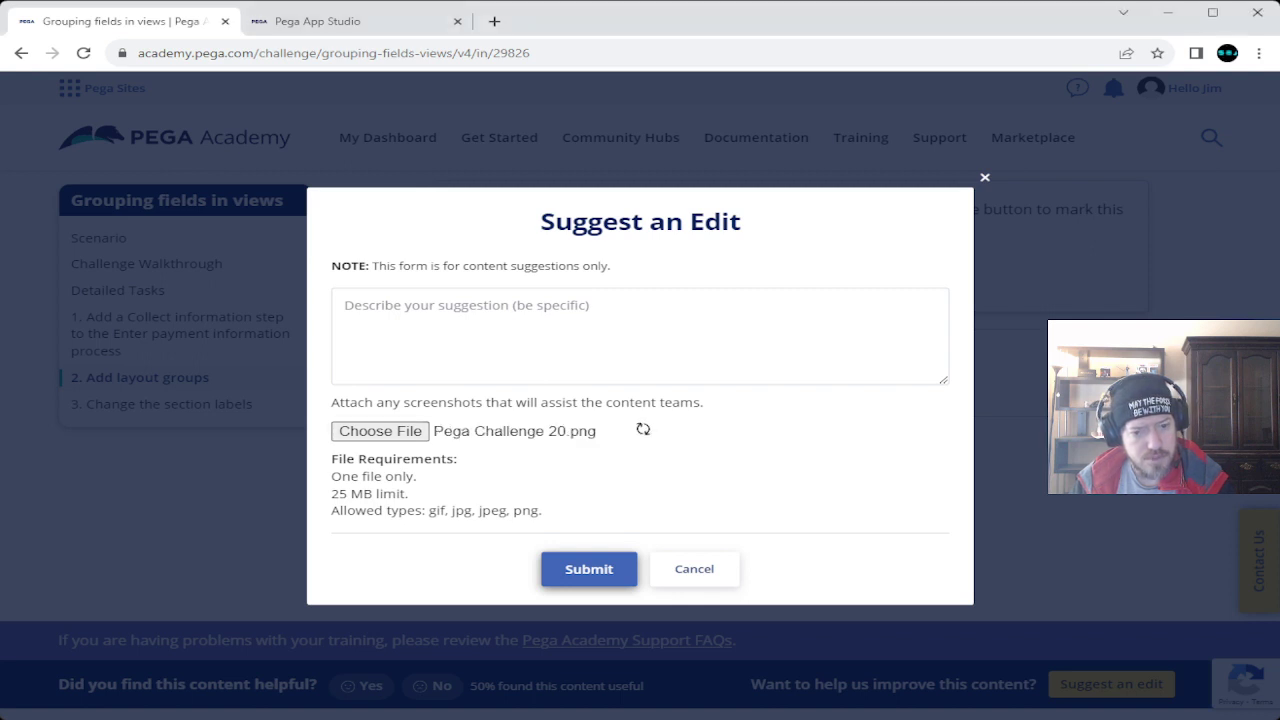
{"action": "left_click", "coordinate": [345, 283]}
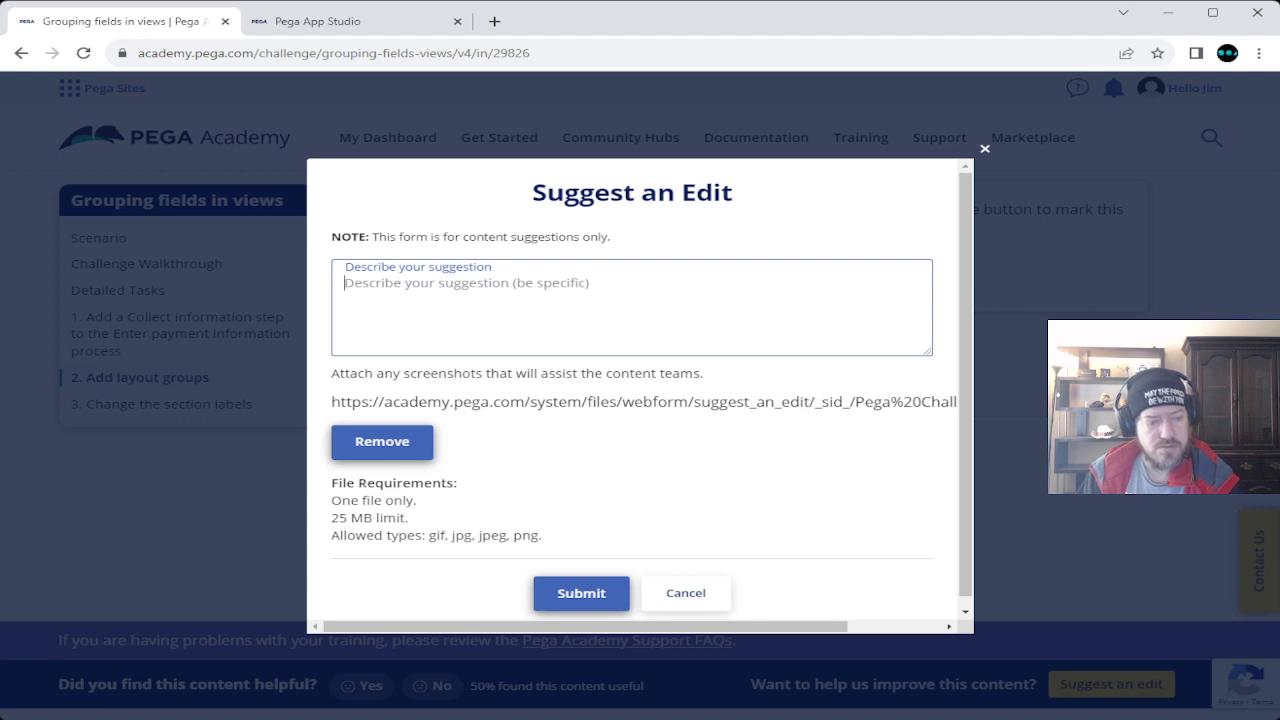
{"action": "type", "text": "S"}
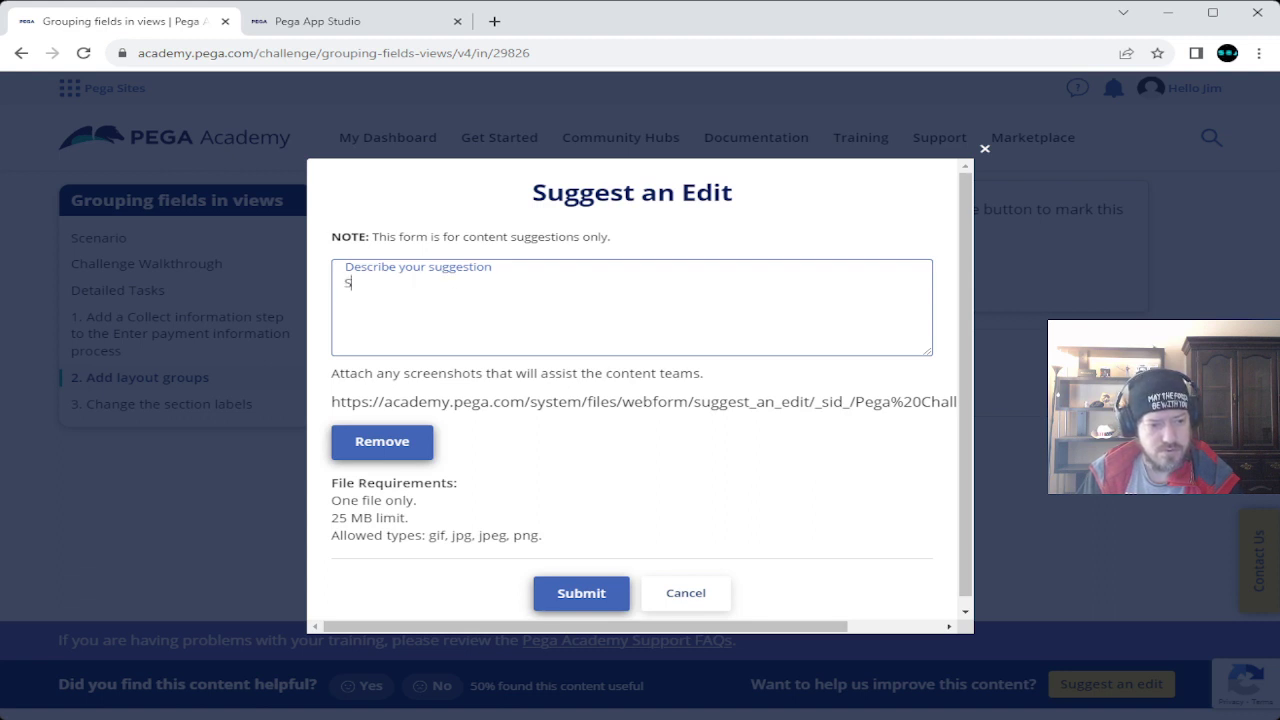
{"action": "type", "text": "o, t"}
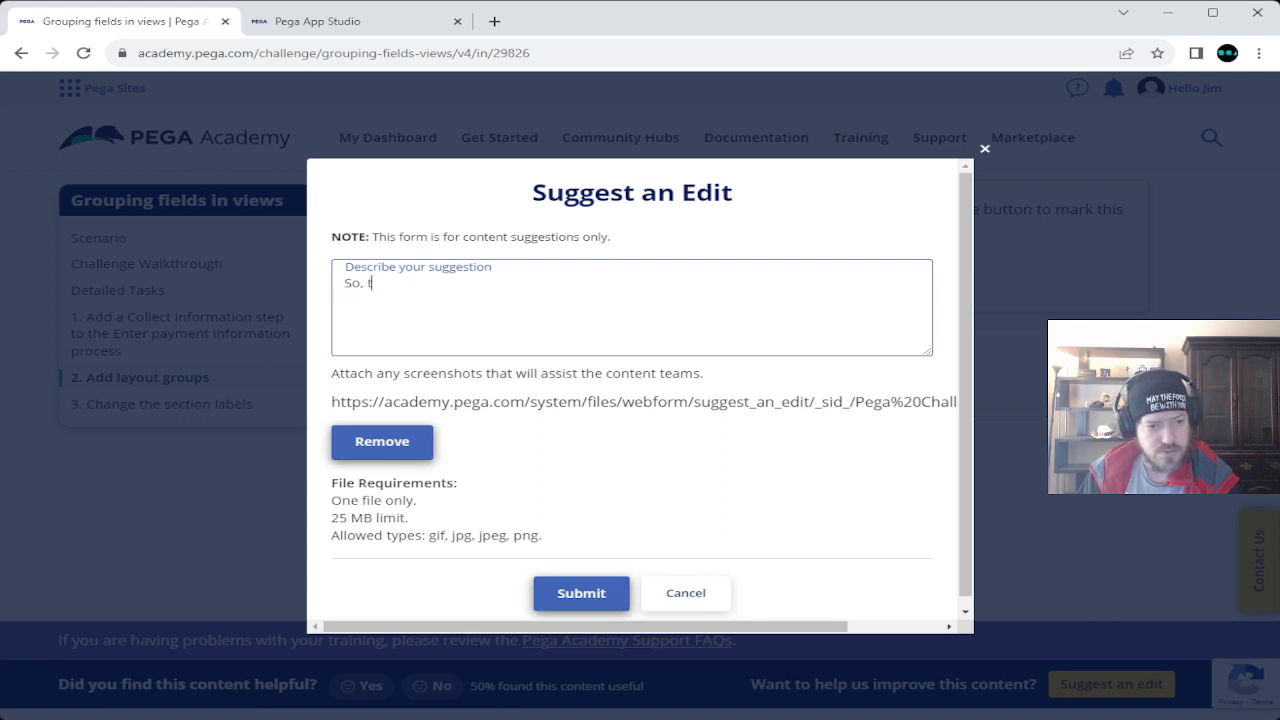
{"action": "type", "text": "he prob"}
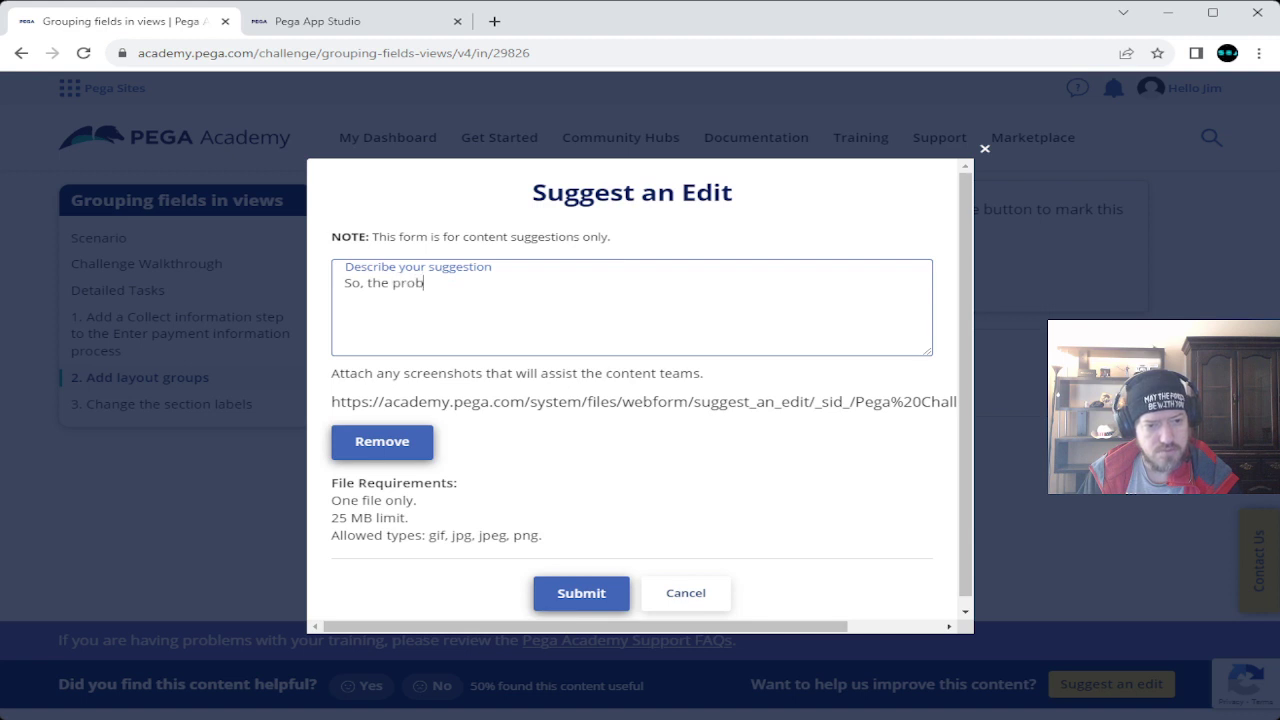
{"action": "type", "text": "lem with"}
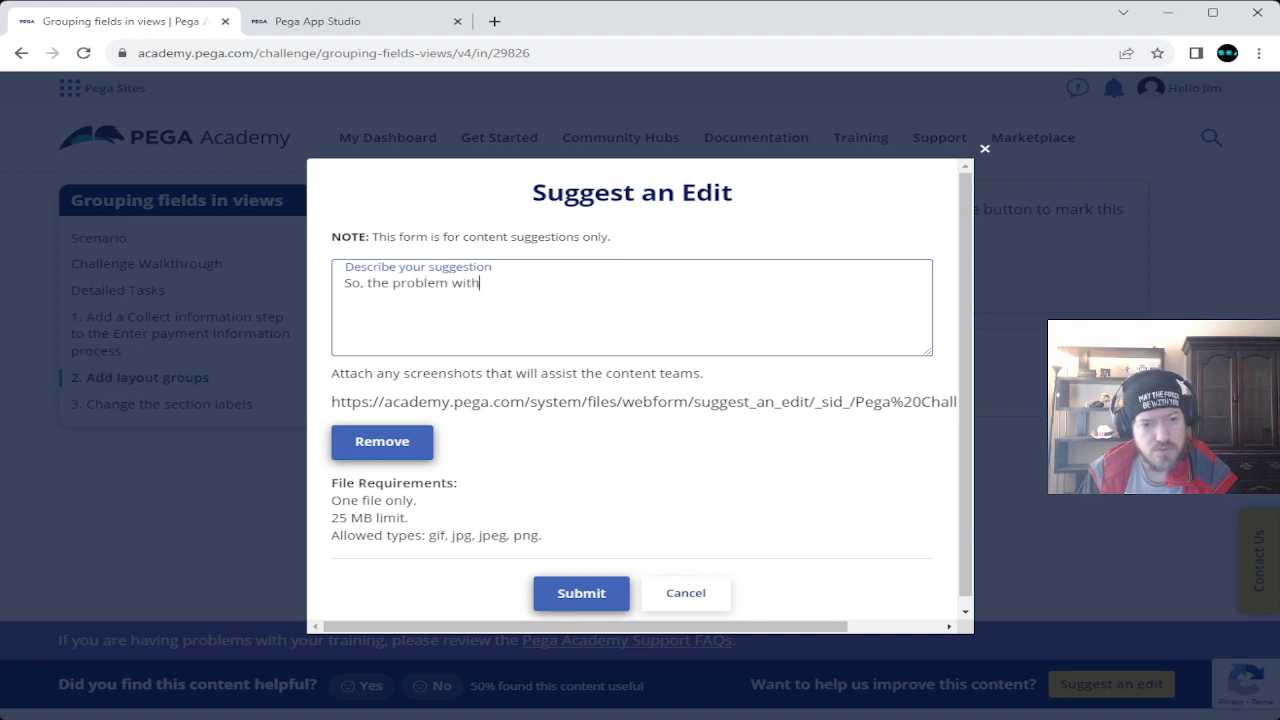
{"action": "type", "text": " Task 2"}
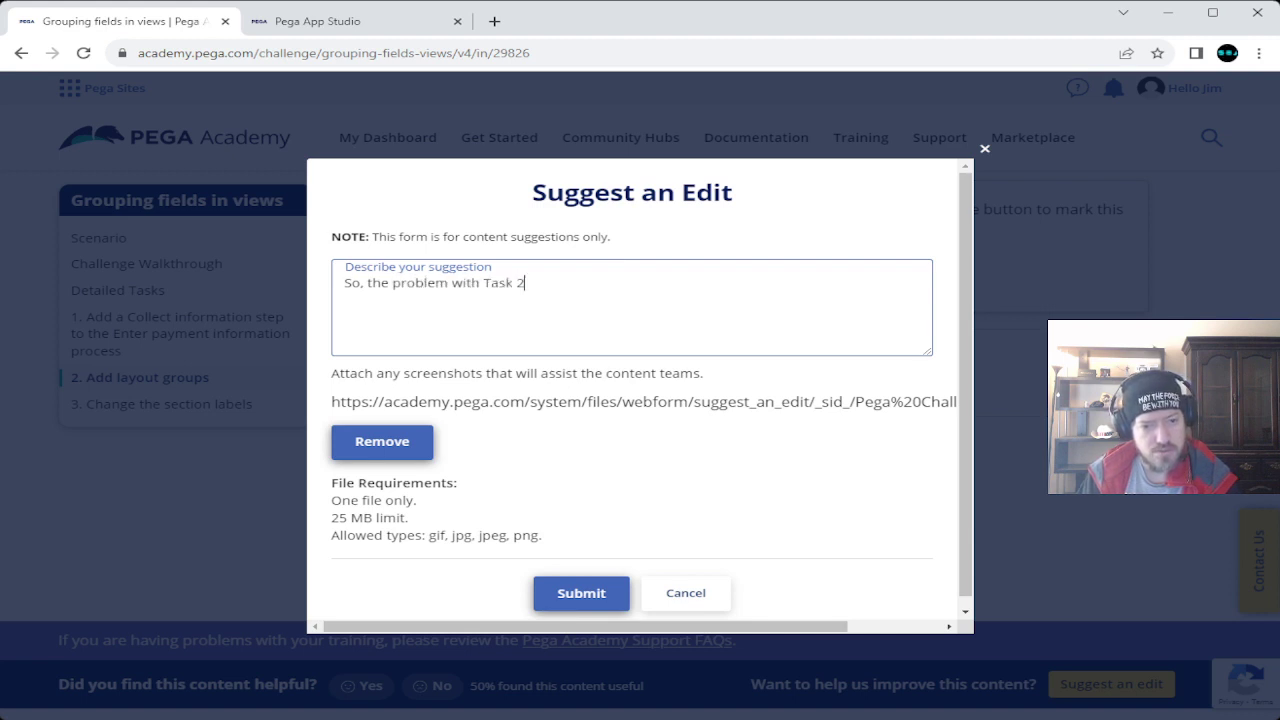
{"action": "type", "text": ", "}
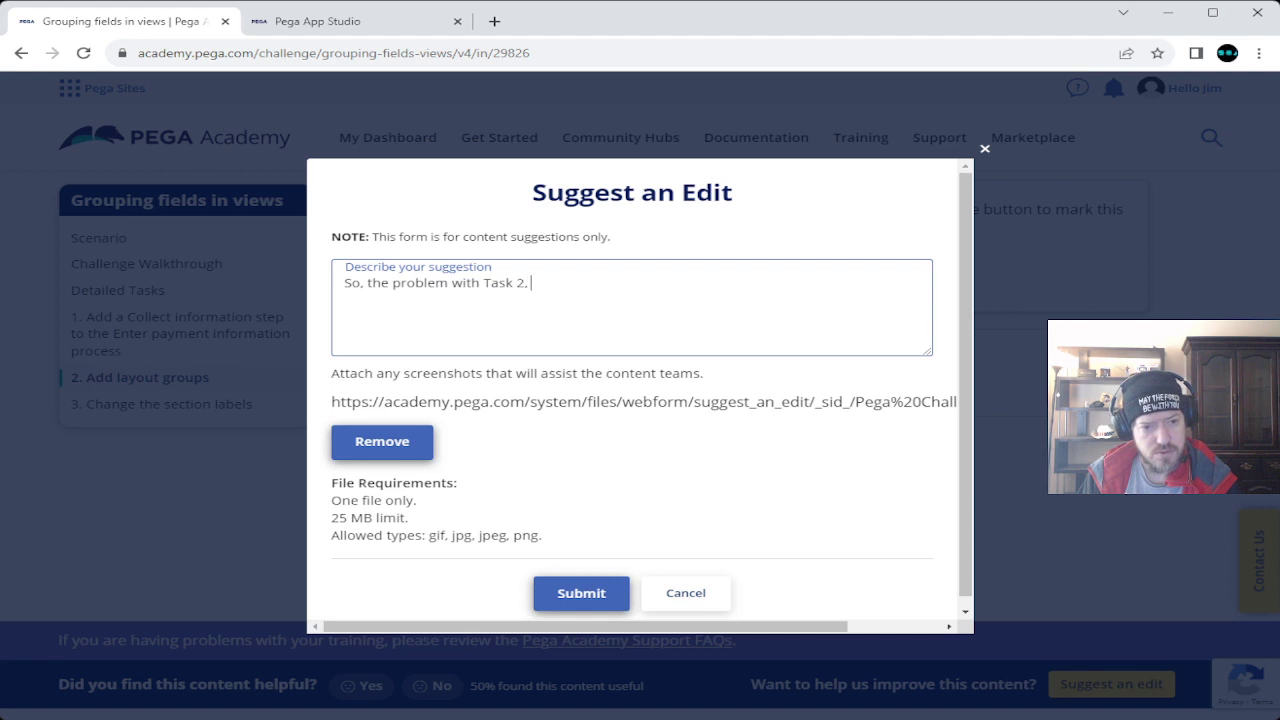
{"action": "type", "text": "Steps "}
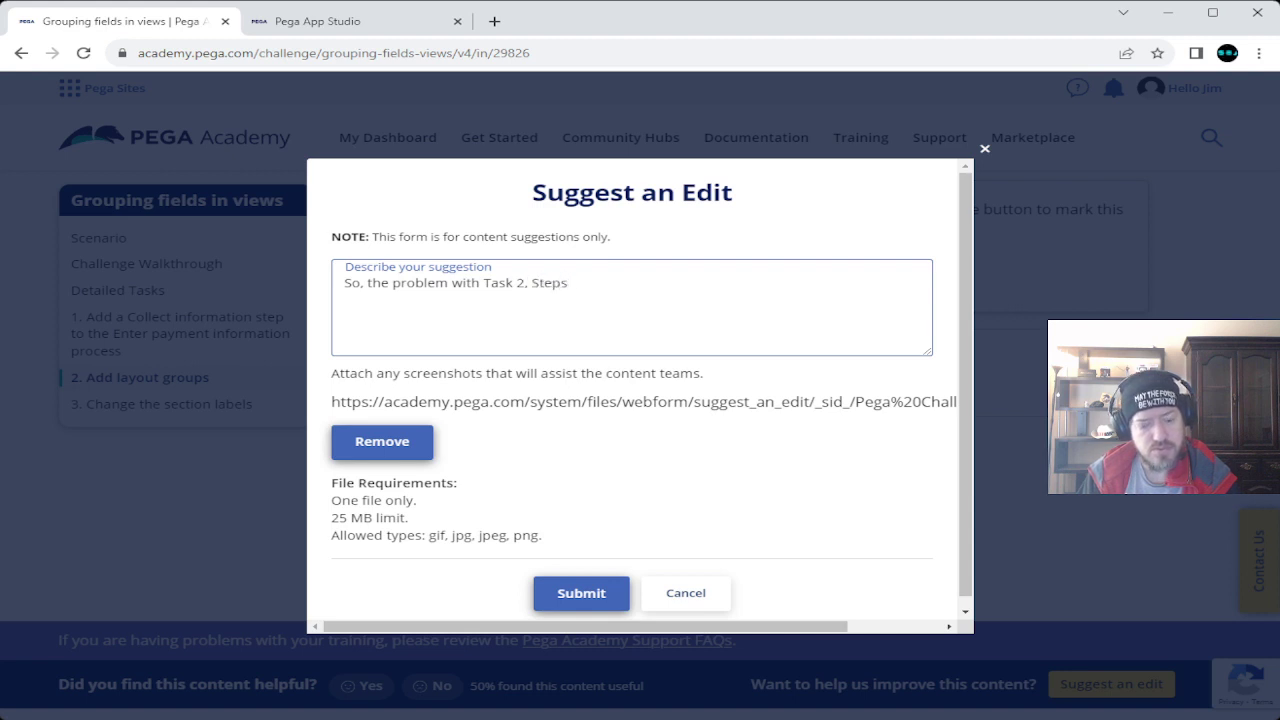
{"action": "type", "text": "4"}
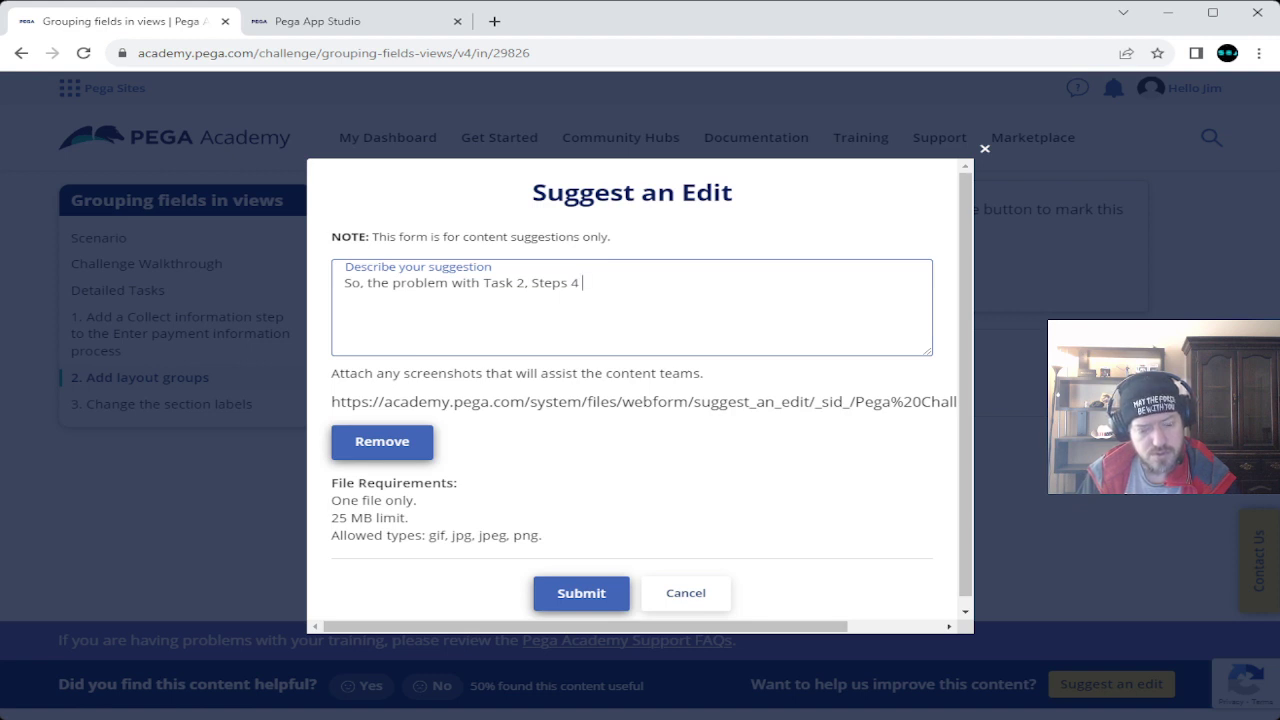
{"action": "type", "text": " & 5"}
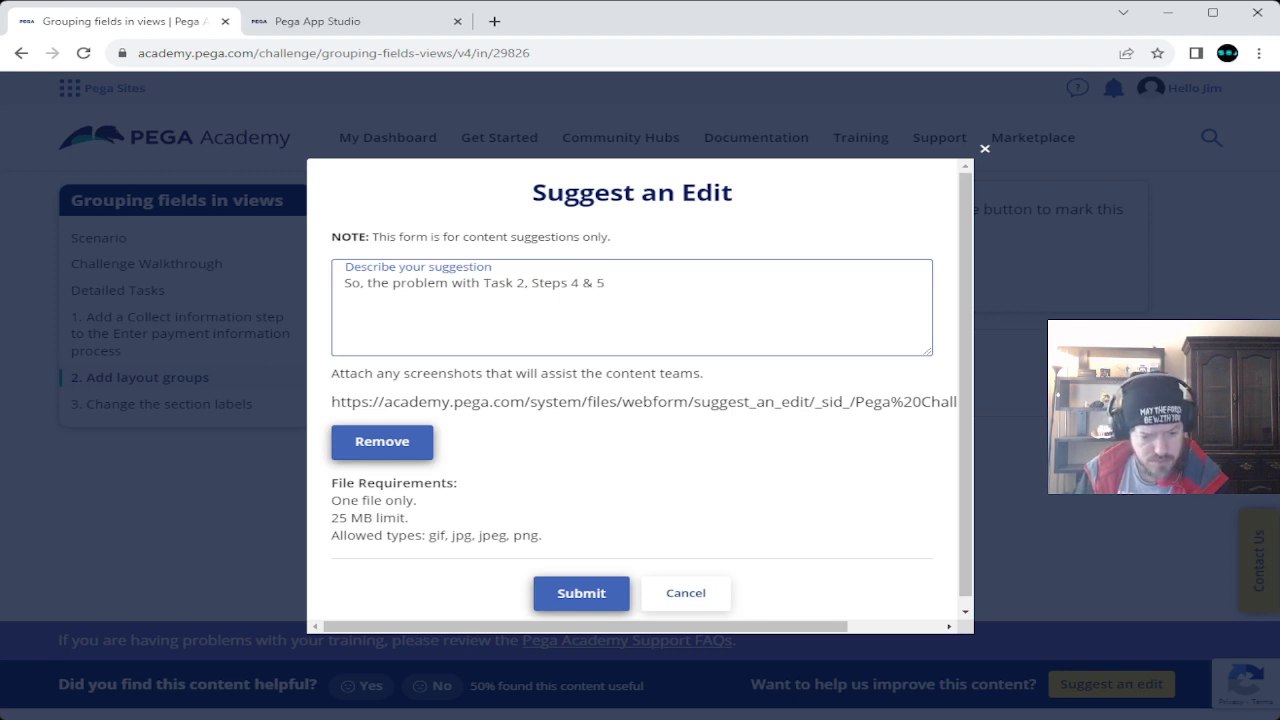
{"action": "key", "text": "alt+Tab"}
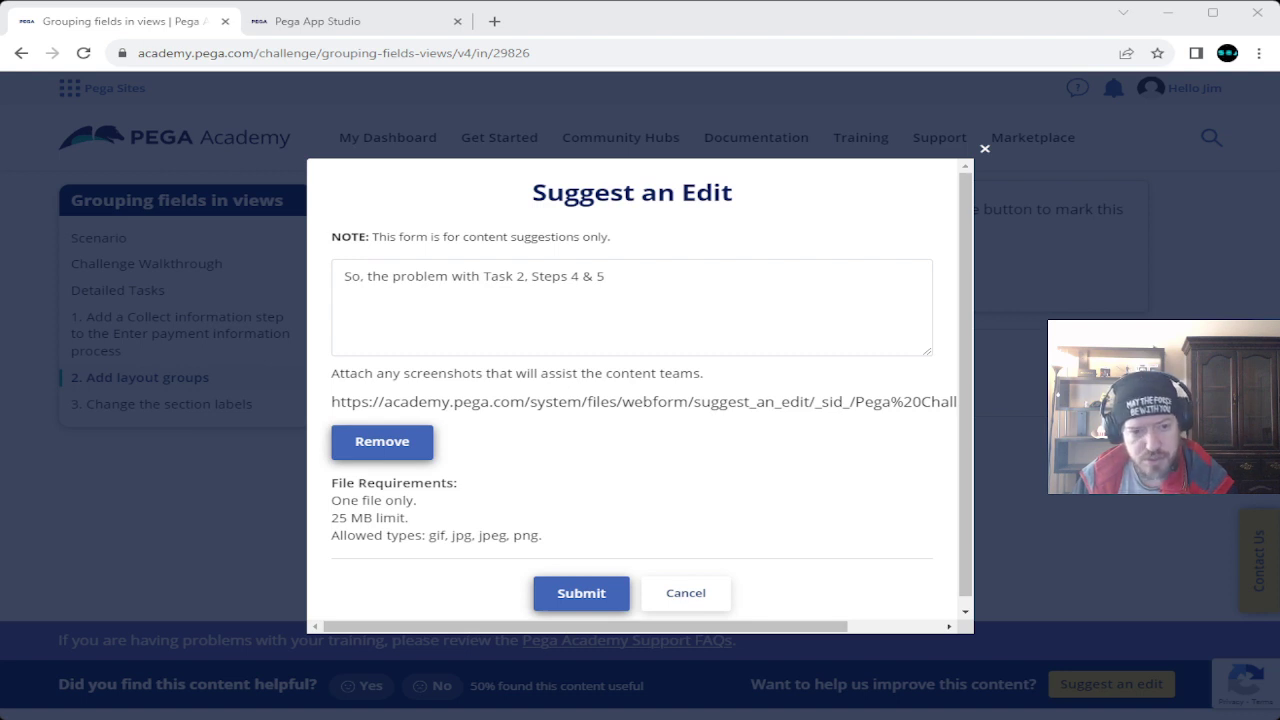
Explain that selecting Customer Information makes the right panel stop showing all 4 sections.
{"action": "left_click", "coordinate": [604, 283]}
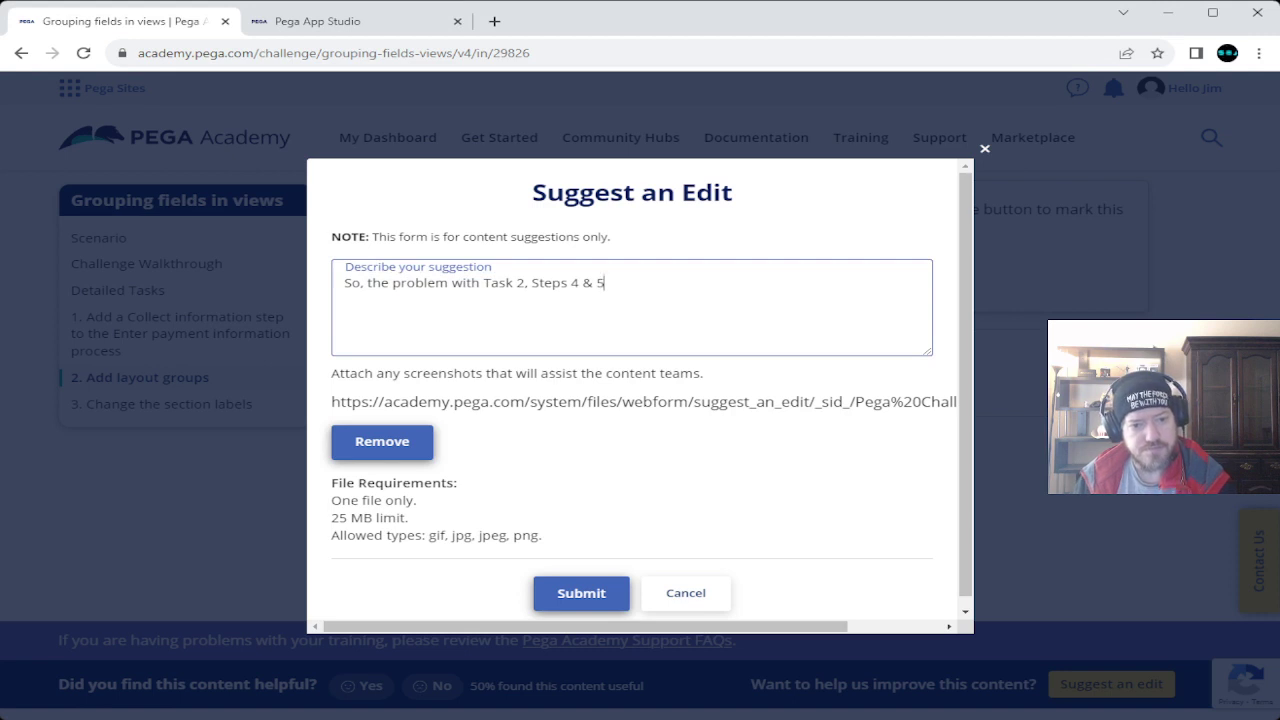
{"action": "type", "text": ","}
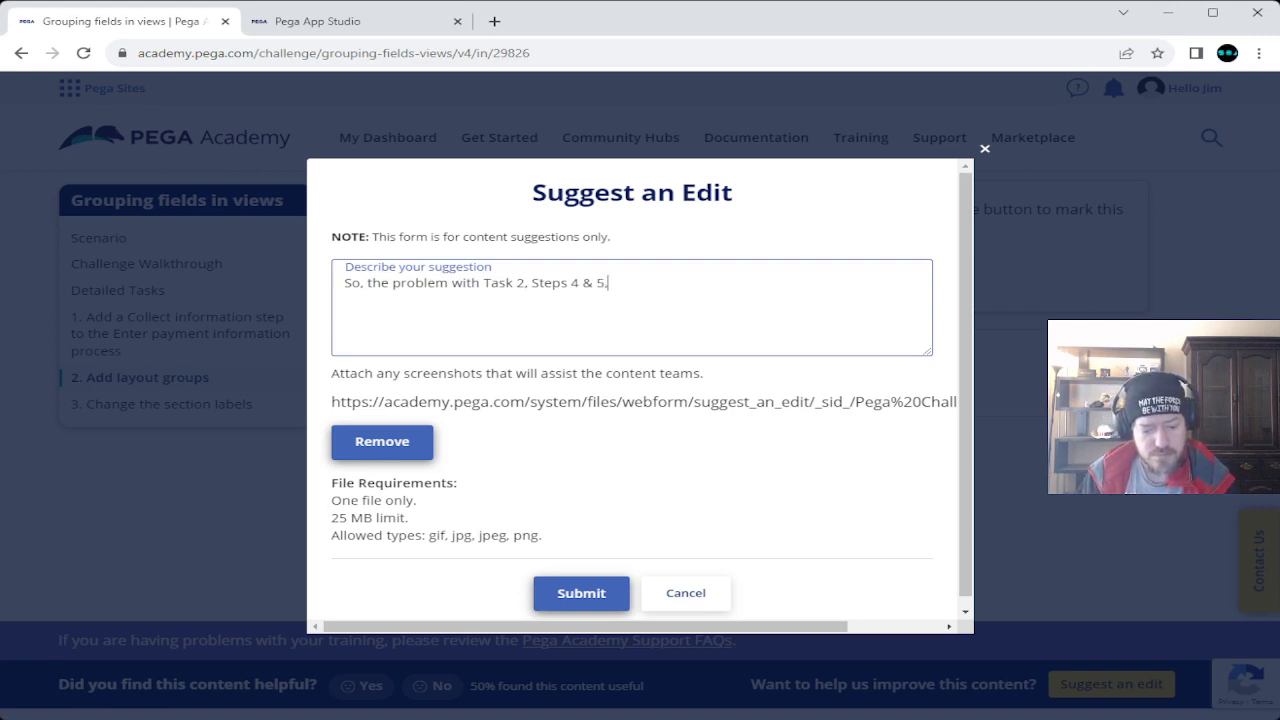
{"action": "type", "text": " is that whne y"}
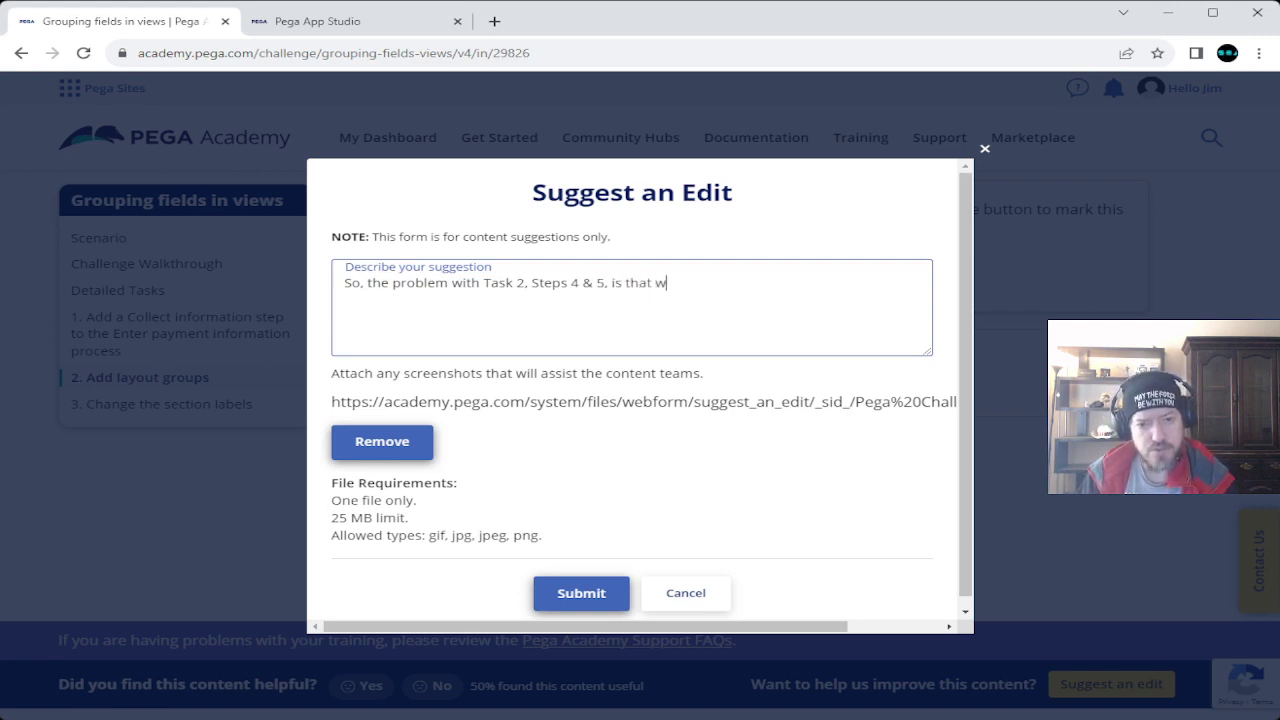
{"action": "key", "text": "BackSpace"}
{"action": "key", "text": "BackSpace"}
{"action": "key", "text": "BackSpace"}
{"action": "key", "text": "BackSpace"}
{"action": "type", "text": "n"}
{"action": "key", "text": "BackSpace"}
{"action": "type", "text": "en you select the "}
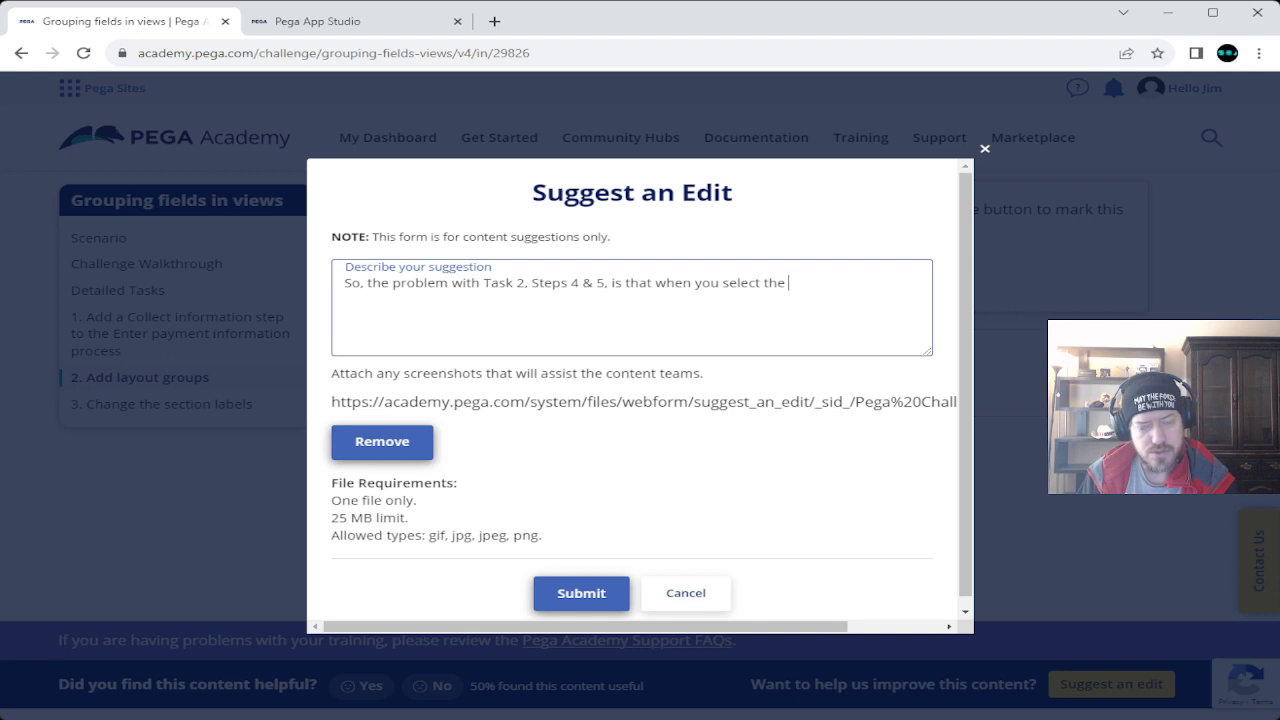
{"action": "type", "text": "Customer "}
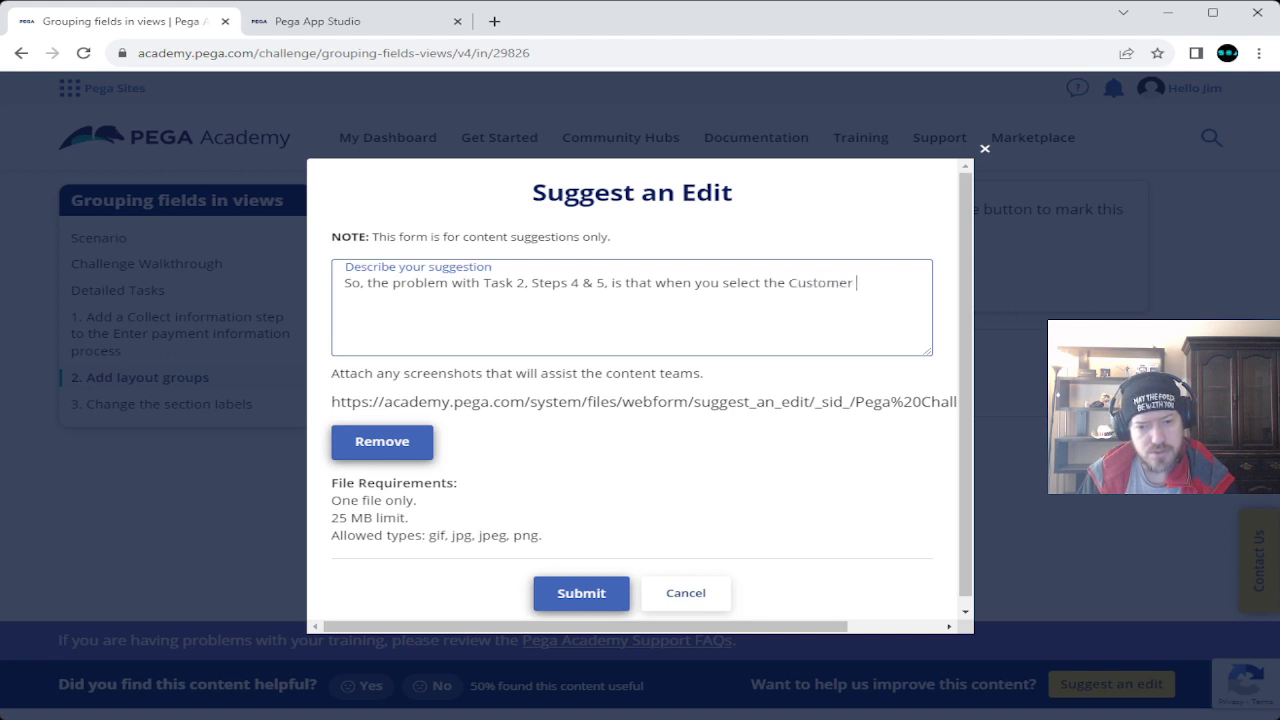
{"action": "type", "text": "Information "}
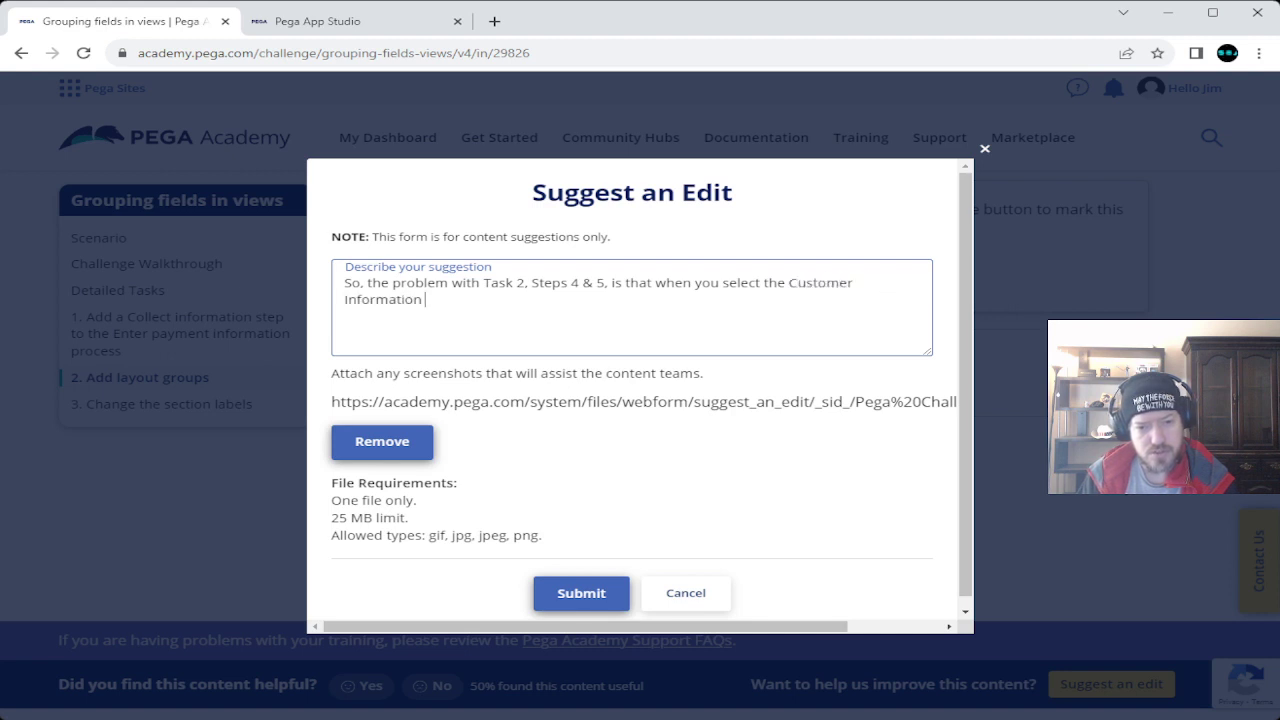
{"action": "type", "text": "section,"}
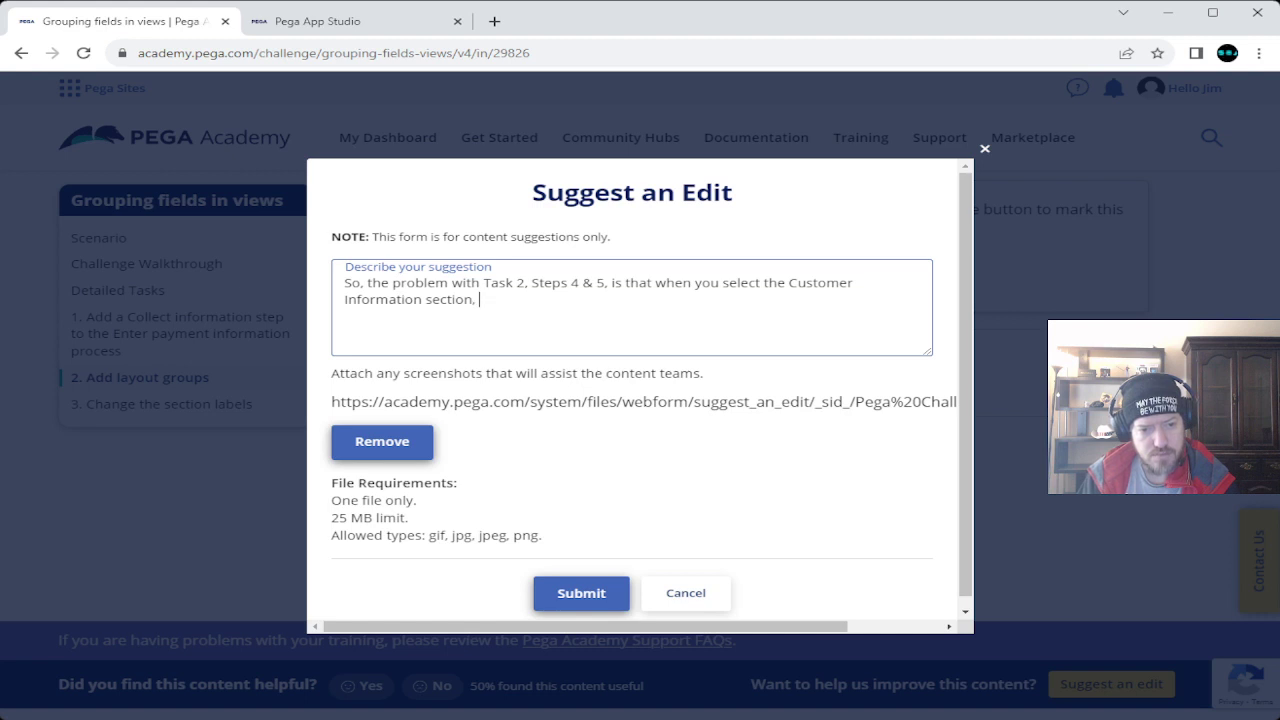
{"action": "type", "text": "the "}
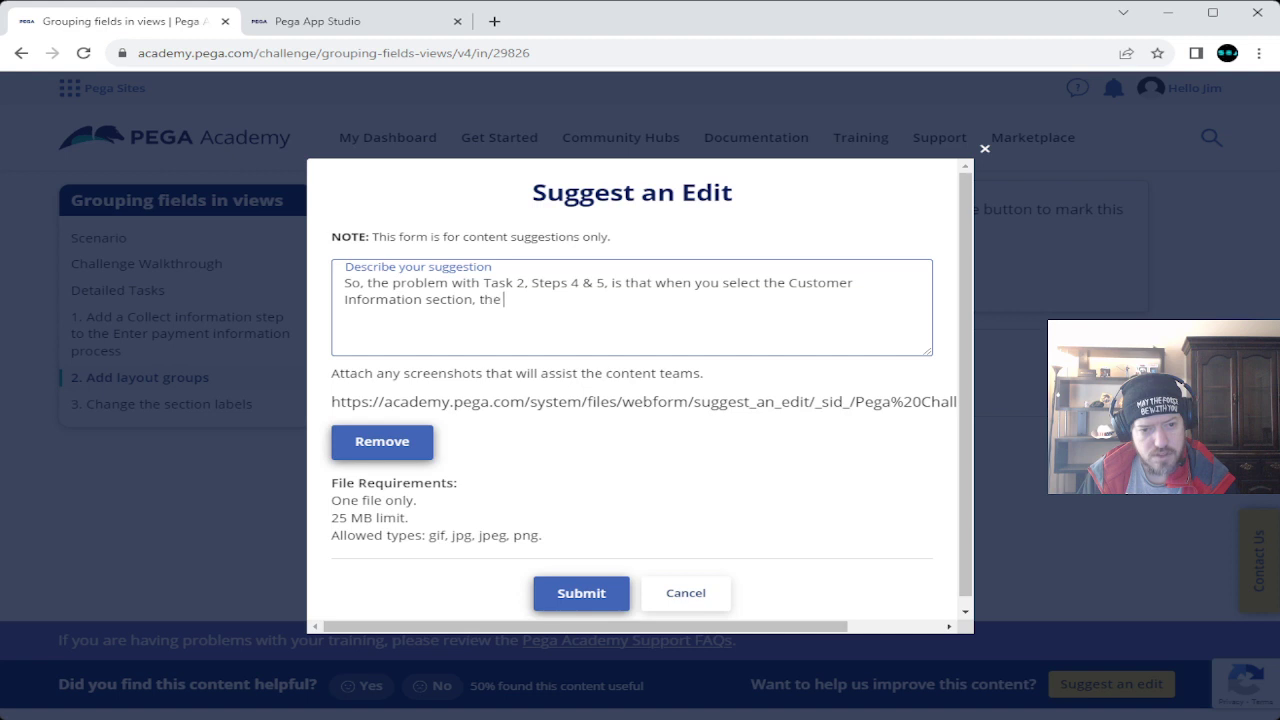
{"action": "type", "text": "panel on the right is "}
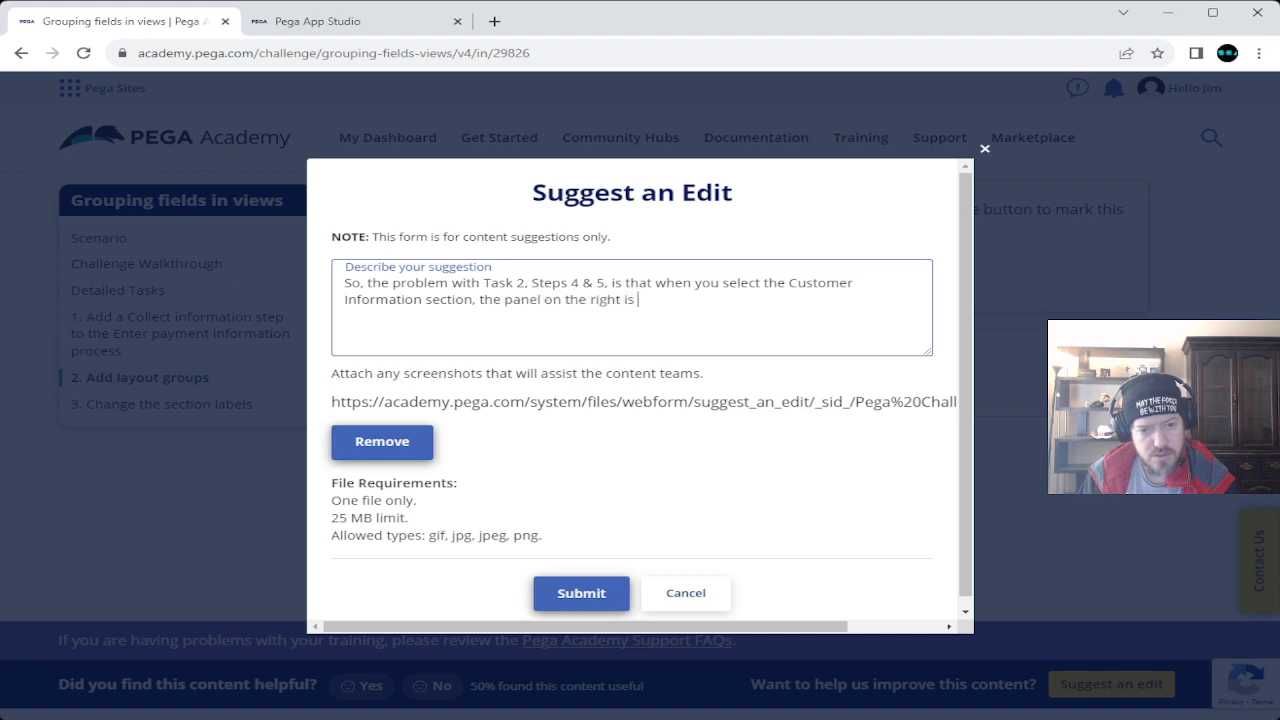
{"action": "type", "text": "no longer so"}
{"action": "key", "text": "BackSpace"}
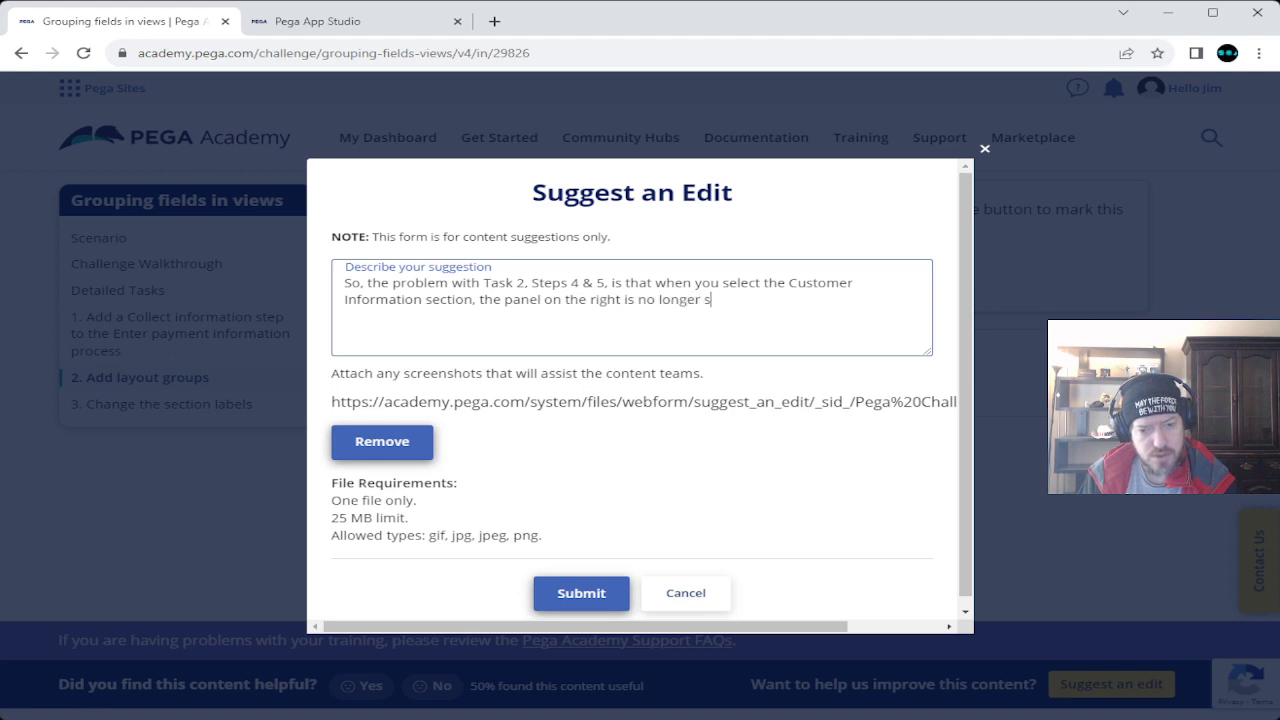
{"action": "type", "text": "howing all 4 se"}
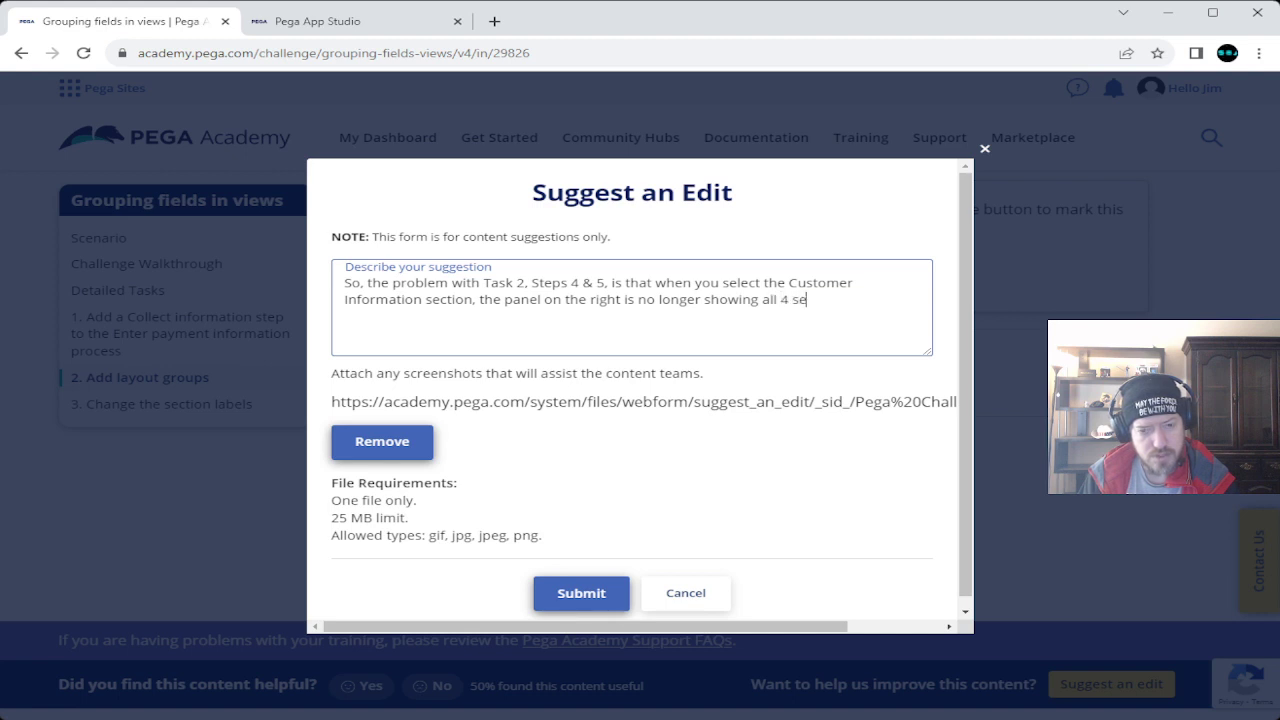
{"action": "type", "text": "ctions. "}
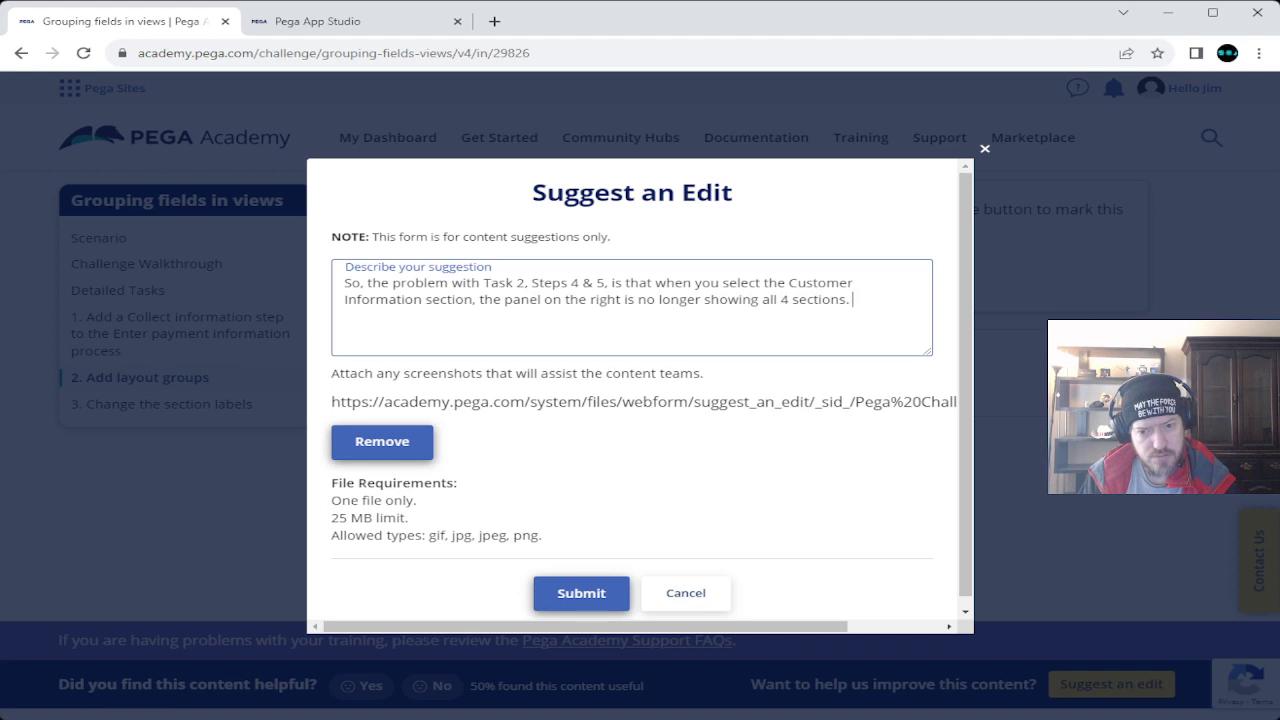
{"action": "type", "text": "It focus"}
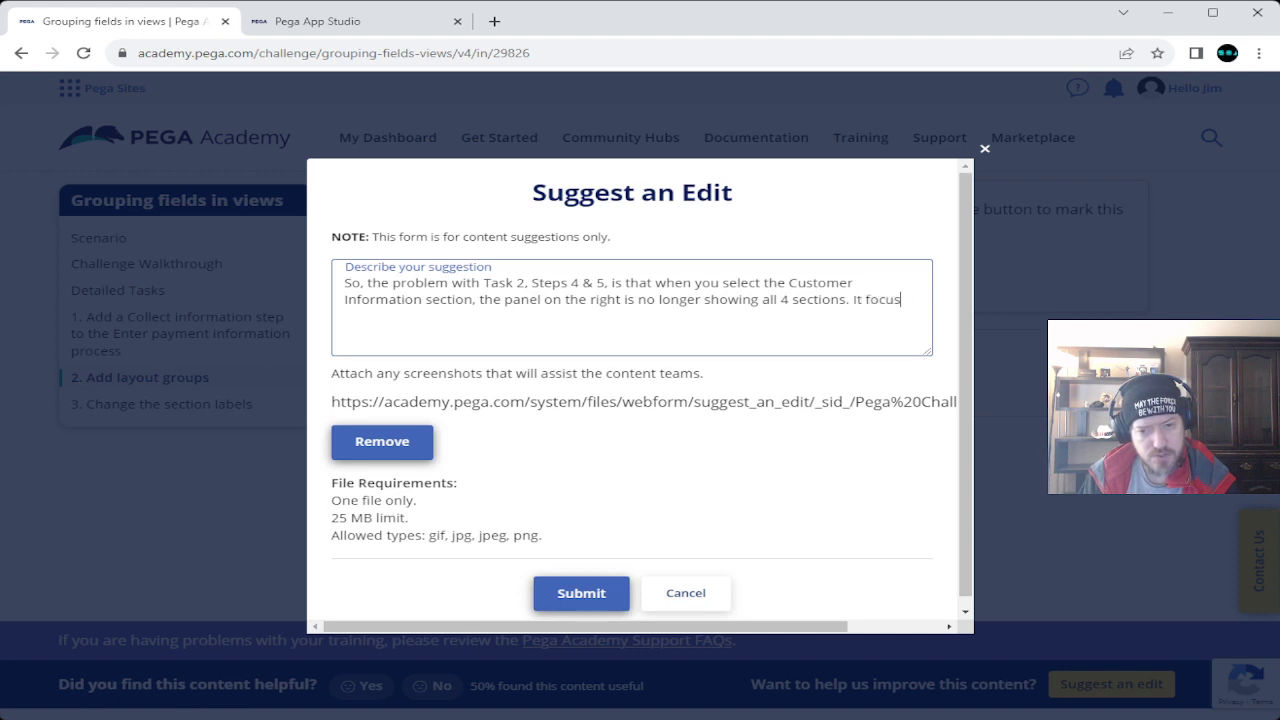
{"action": "type", "text": "ed on the C"}
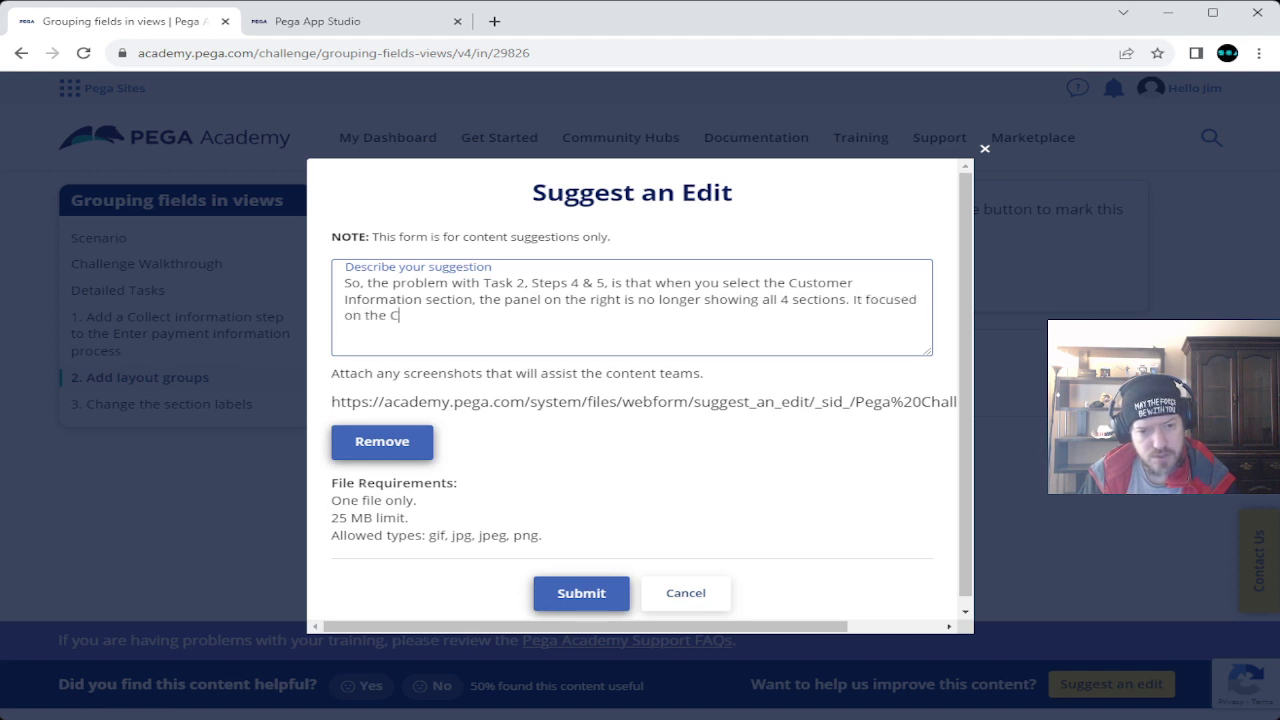
{"action": "type", "text": "ustomer Information "}
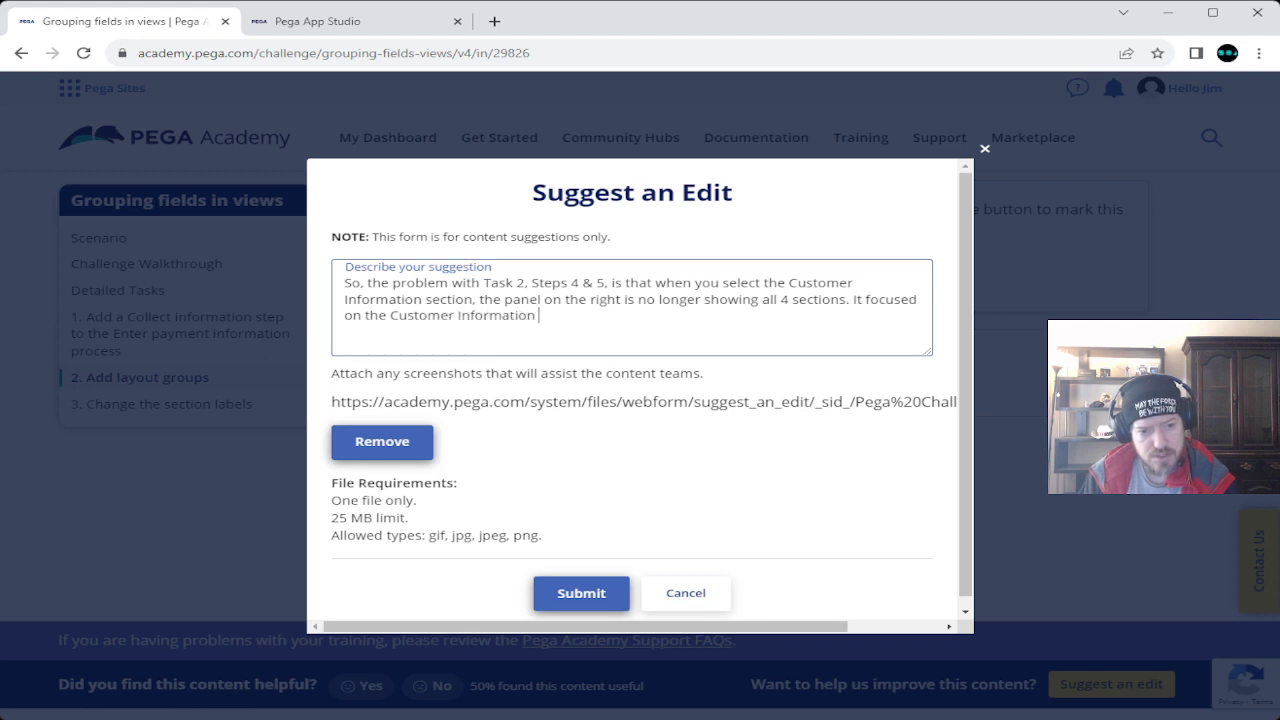
{"action": "type", "text": "section."}
{"action": "key", "text": "Return"}
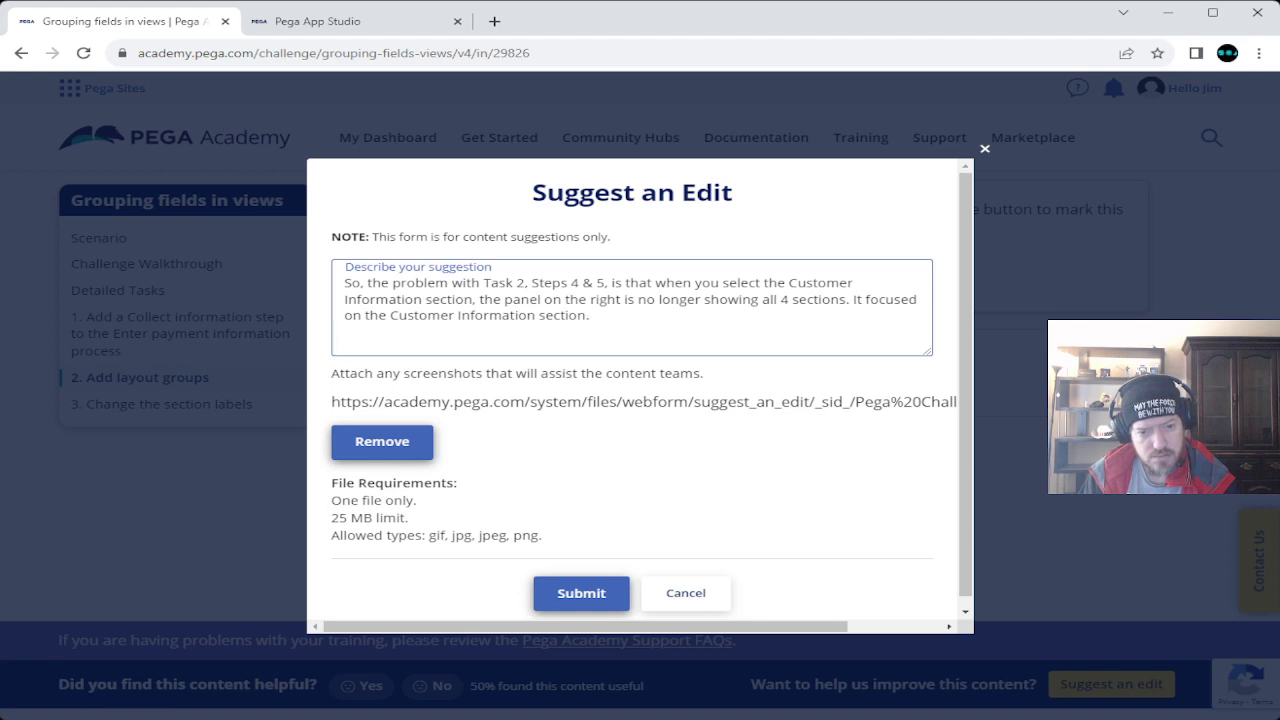
Add a paragraph suggesting steps to return to the other 3 sections without additional problems.
{"action": "type", "text": "Now, I know w"}
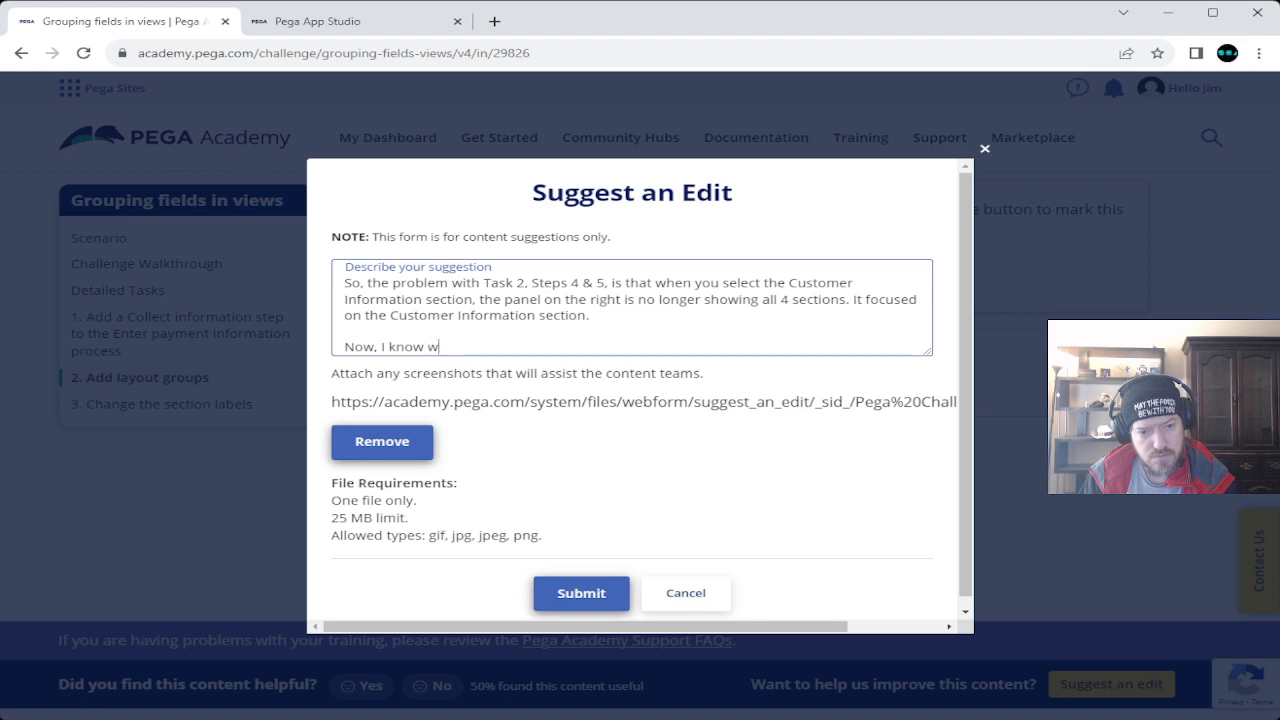
{"action": "type", "text": "hat I need to do, "}
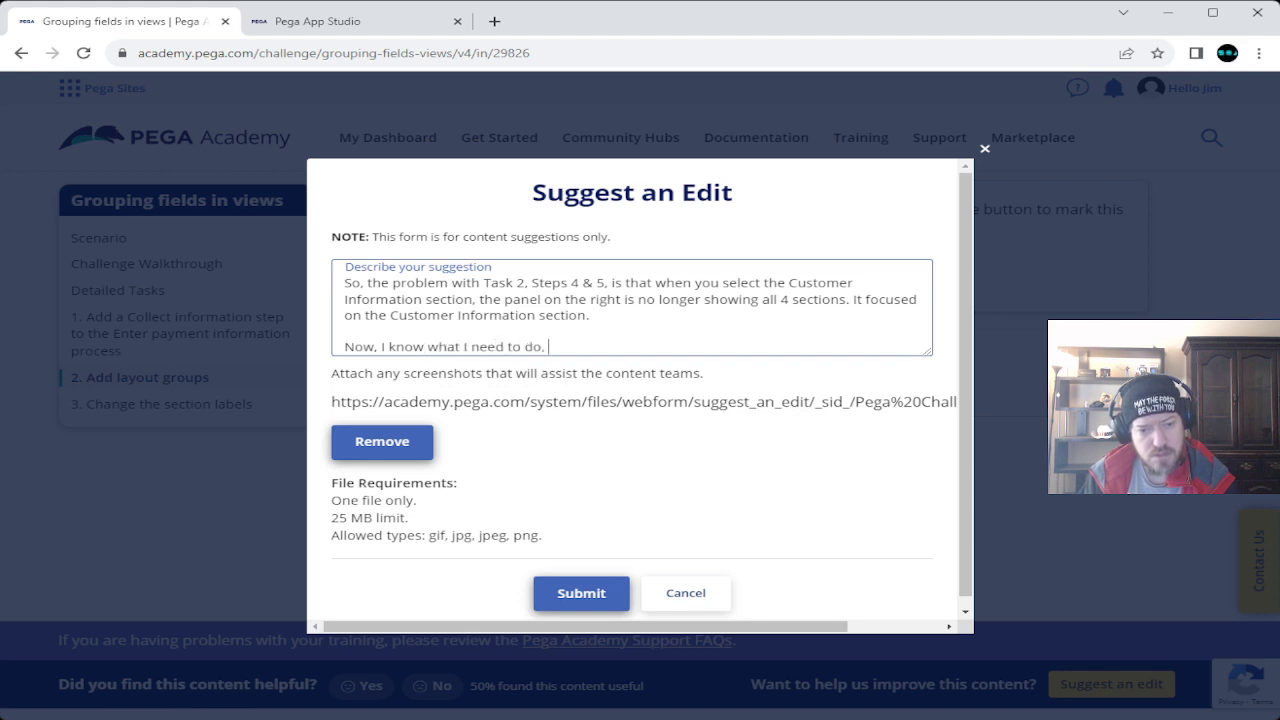
{"action": "type", "text": "do"}
{"action": "key", "text": "BackSpace"}
{"action": "key", "text": "BackSpace"}
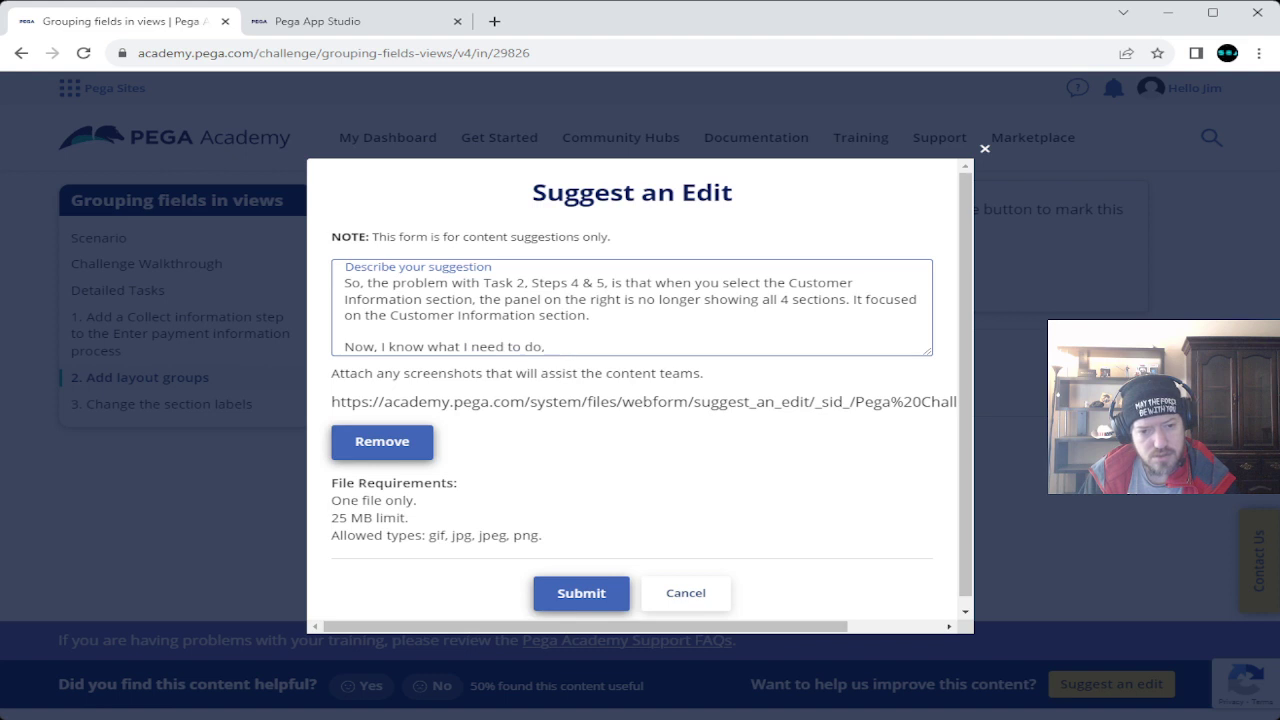
{"action": "type", "text": "to get back to the "}
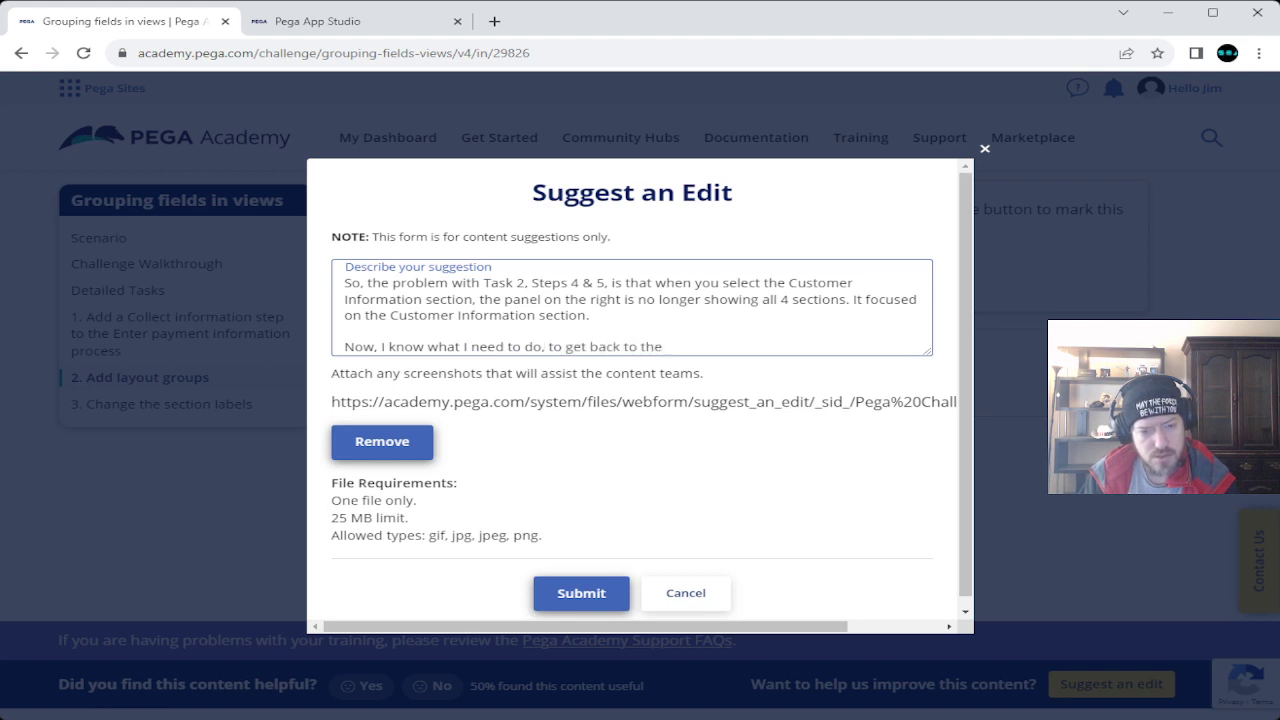
{"action": "type", "text": "other 3 sections to"}
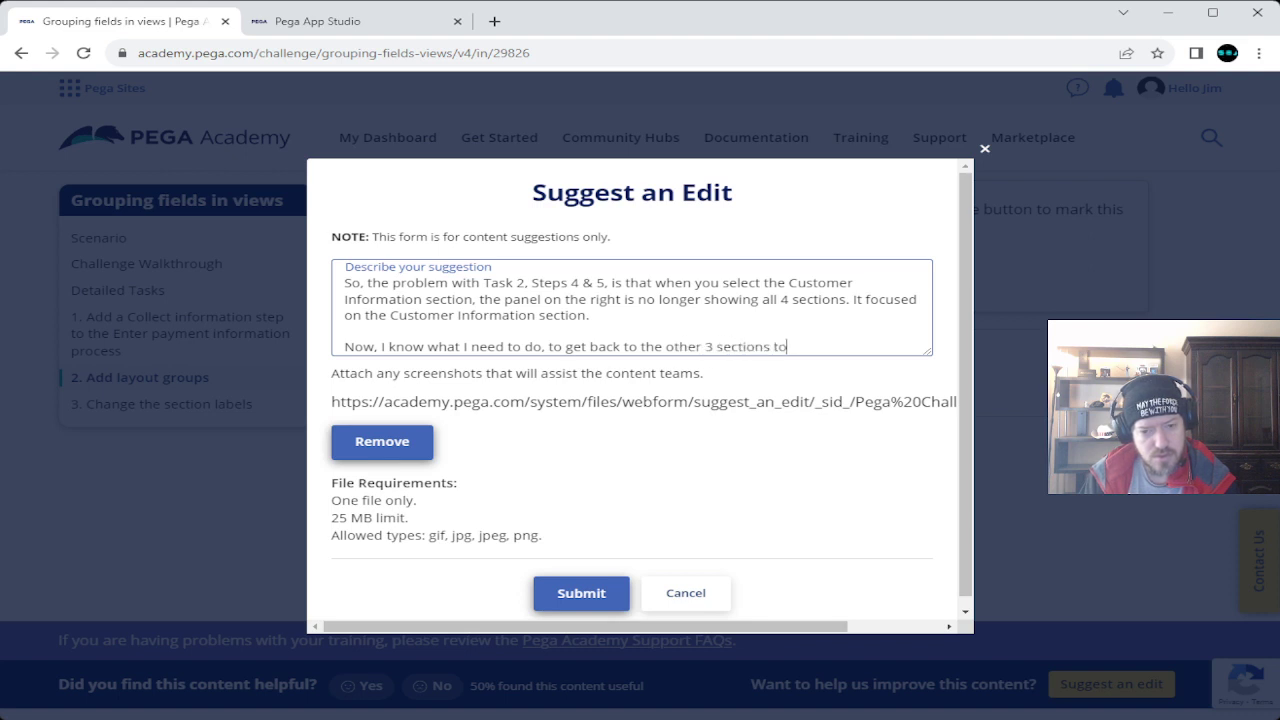
{"action": "type", "text": " finish off"}
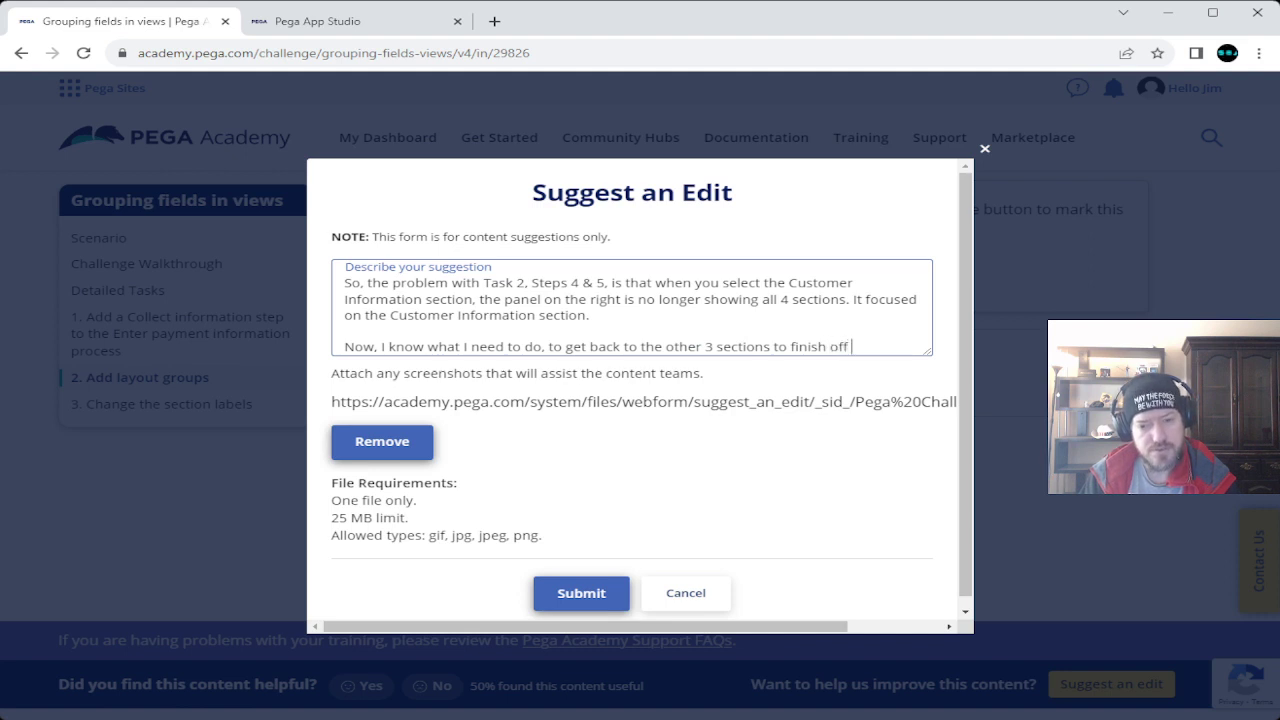
{"action": "type", "text": " Task 2"}
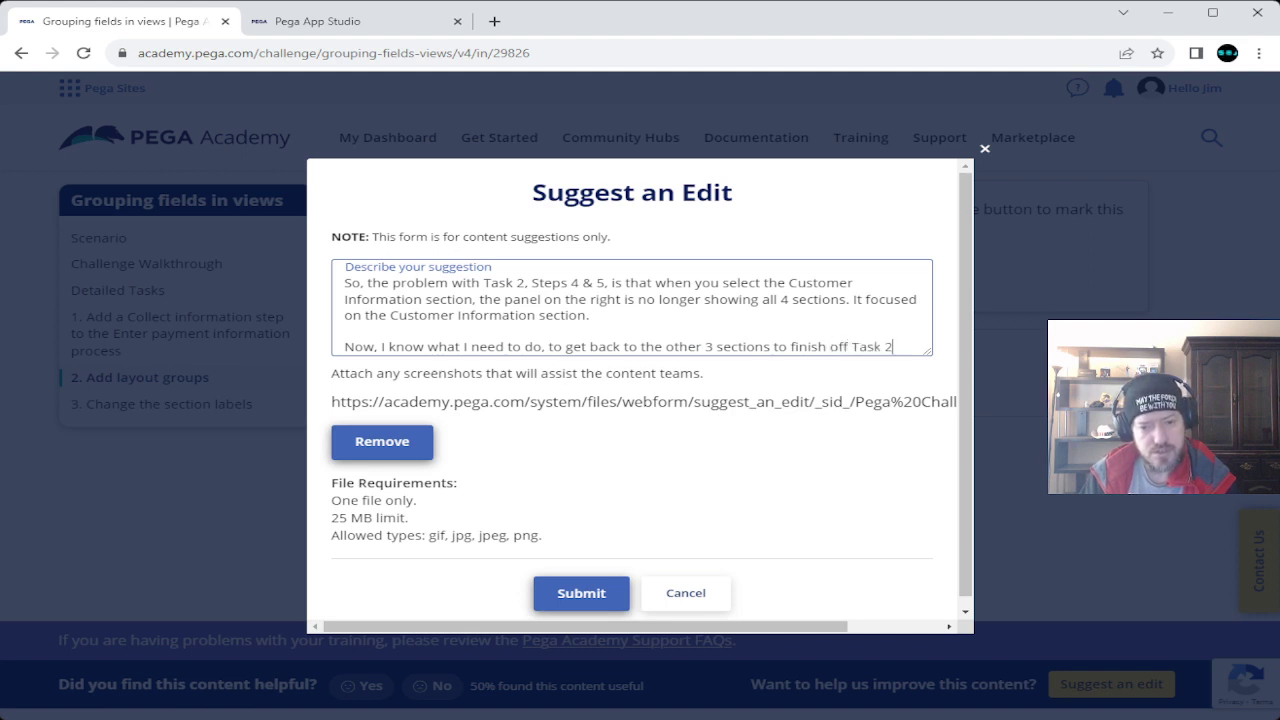
{"action": "type", "text": ", but "}
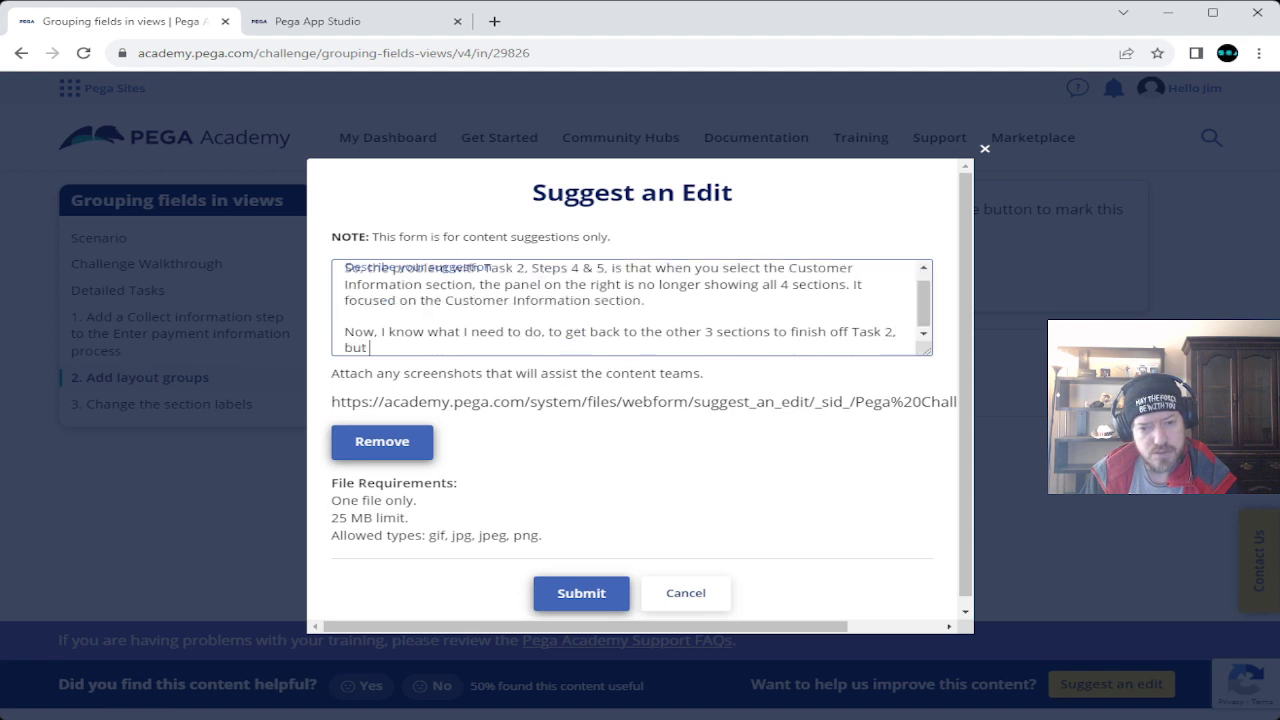
{"action": "type", "text": "you might want to "}
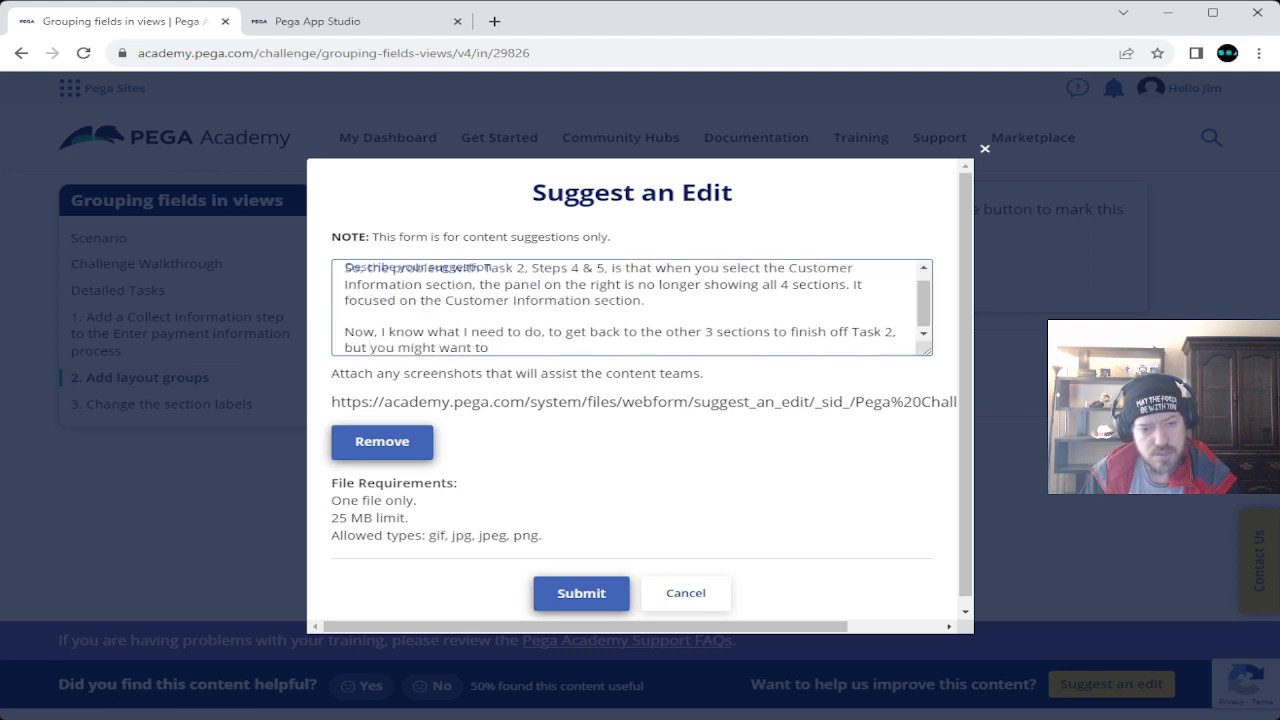
{"action": "type", "text": "include st"}
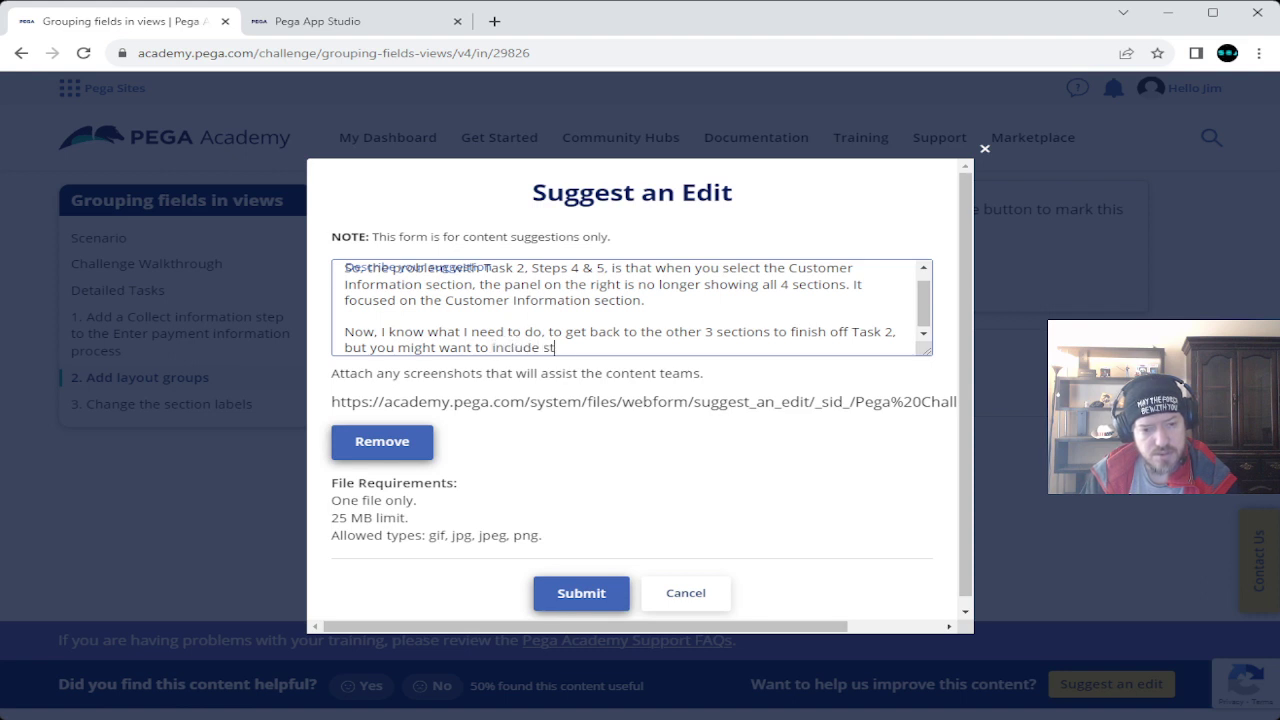
{"action": "type", "text": "eps just in case "}
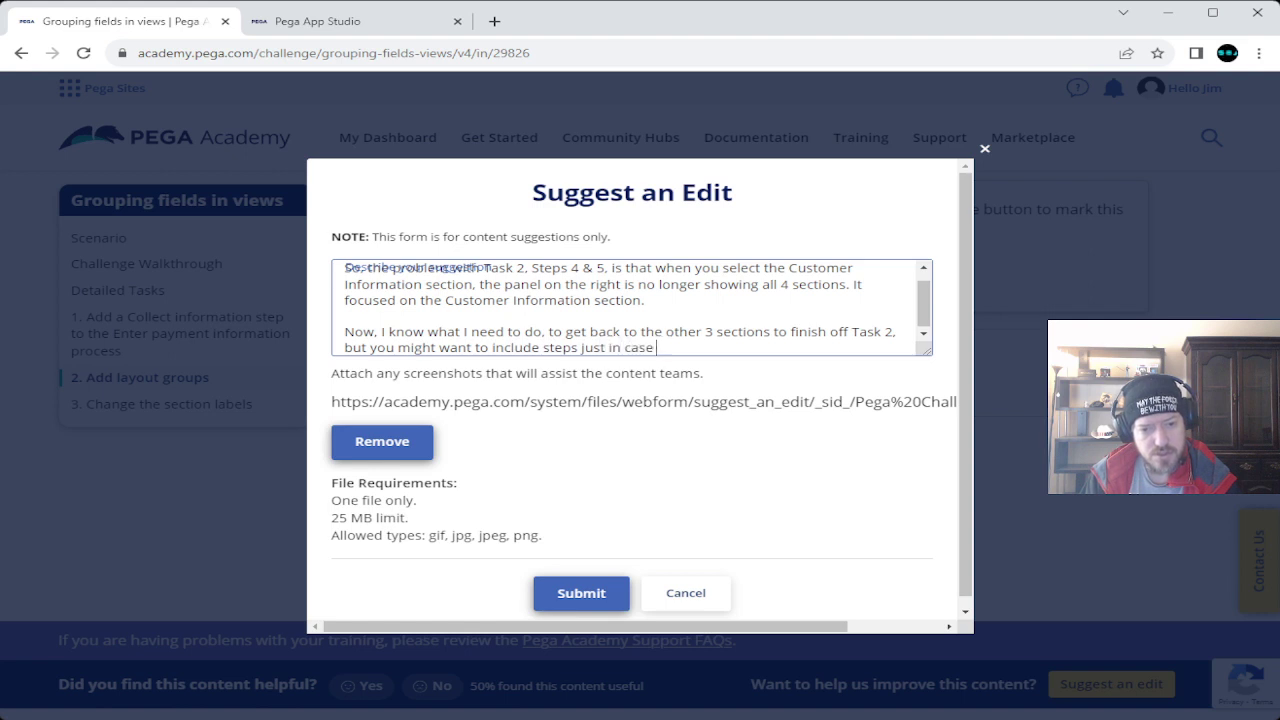
{"action": "type", "text": "they aren't"}
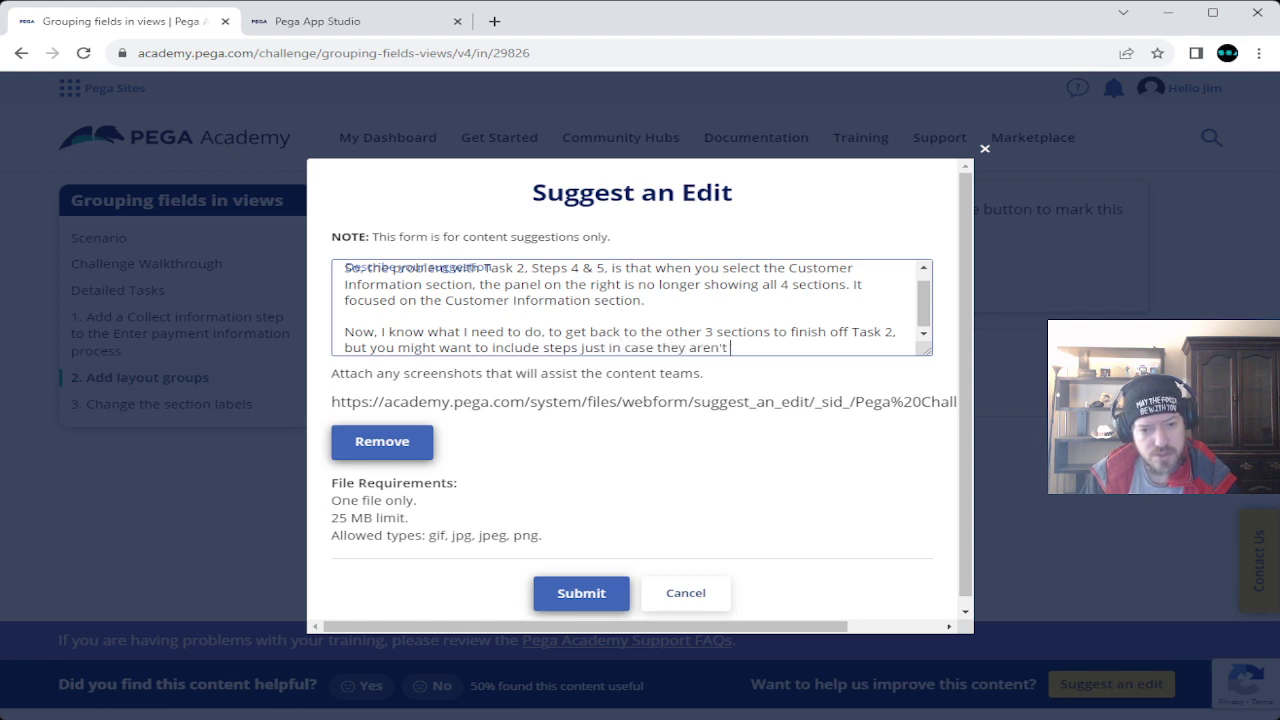
{"action": "type", "text": " familiar with "}
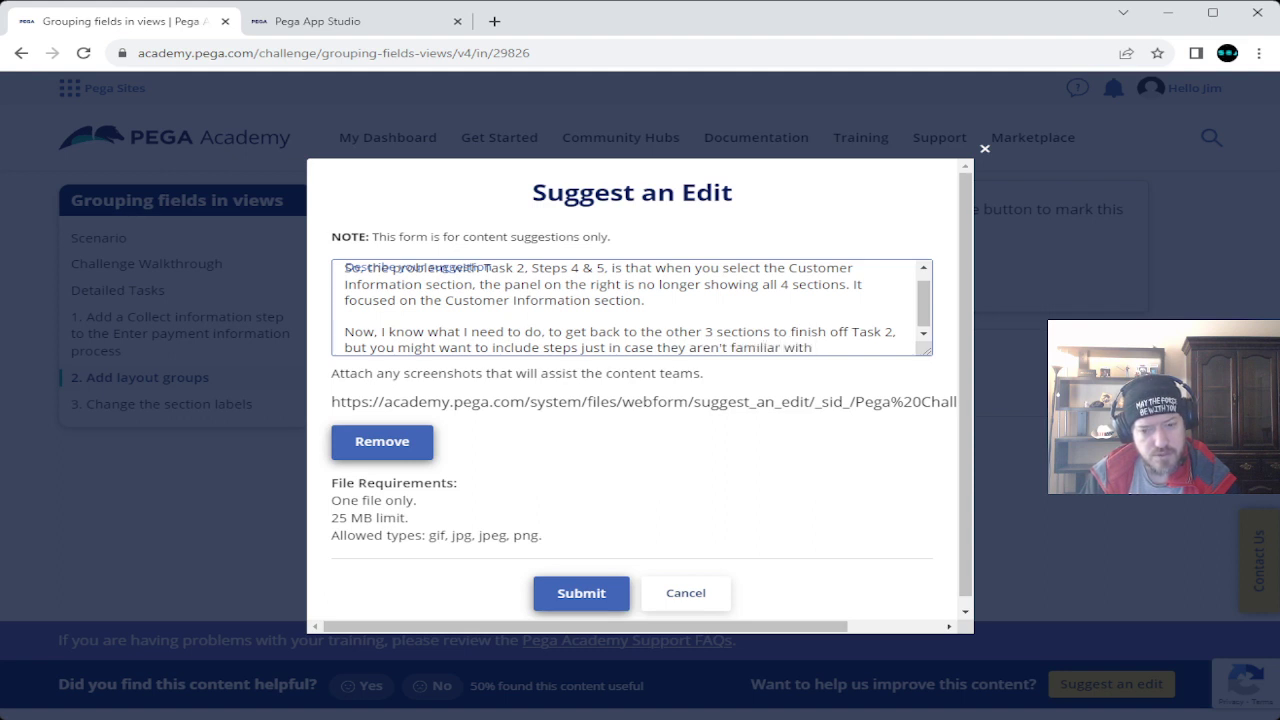
{"action": "type", "text": "what is needed to"}
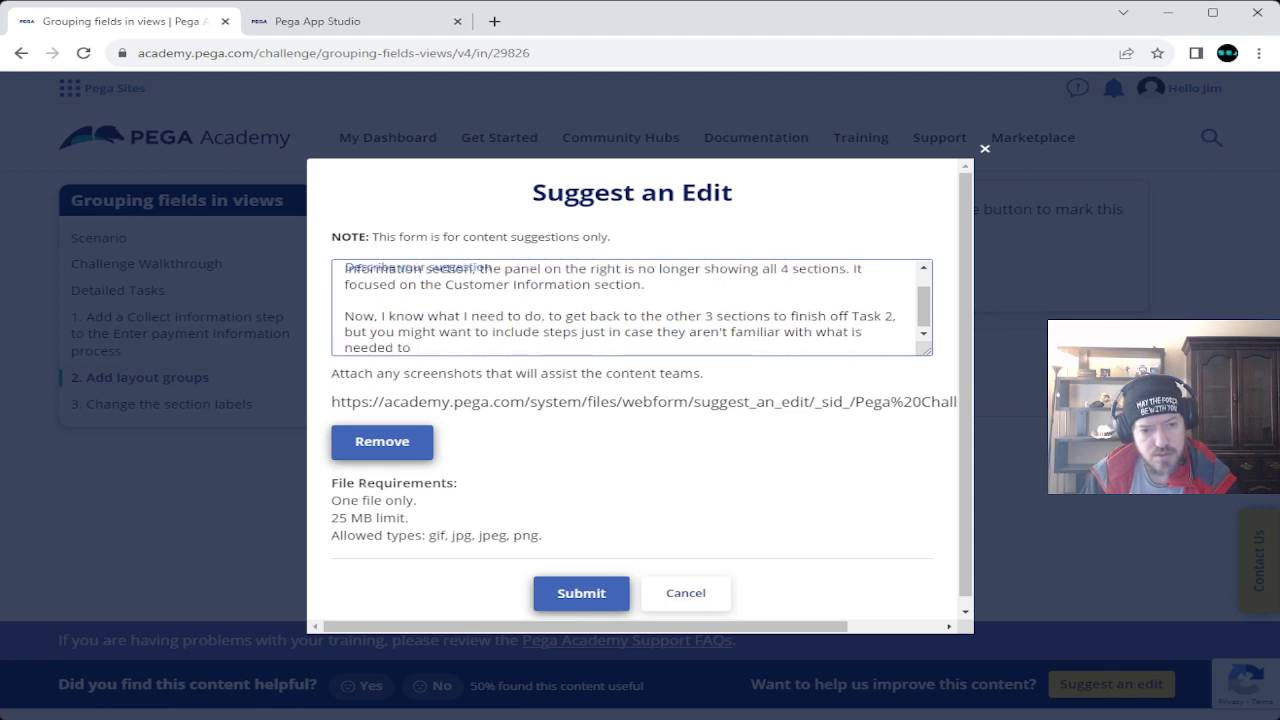
{"action": "type", "text": " get bac"}
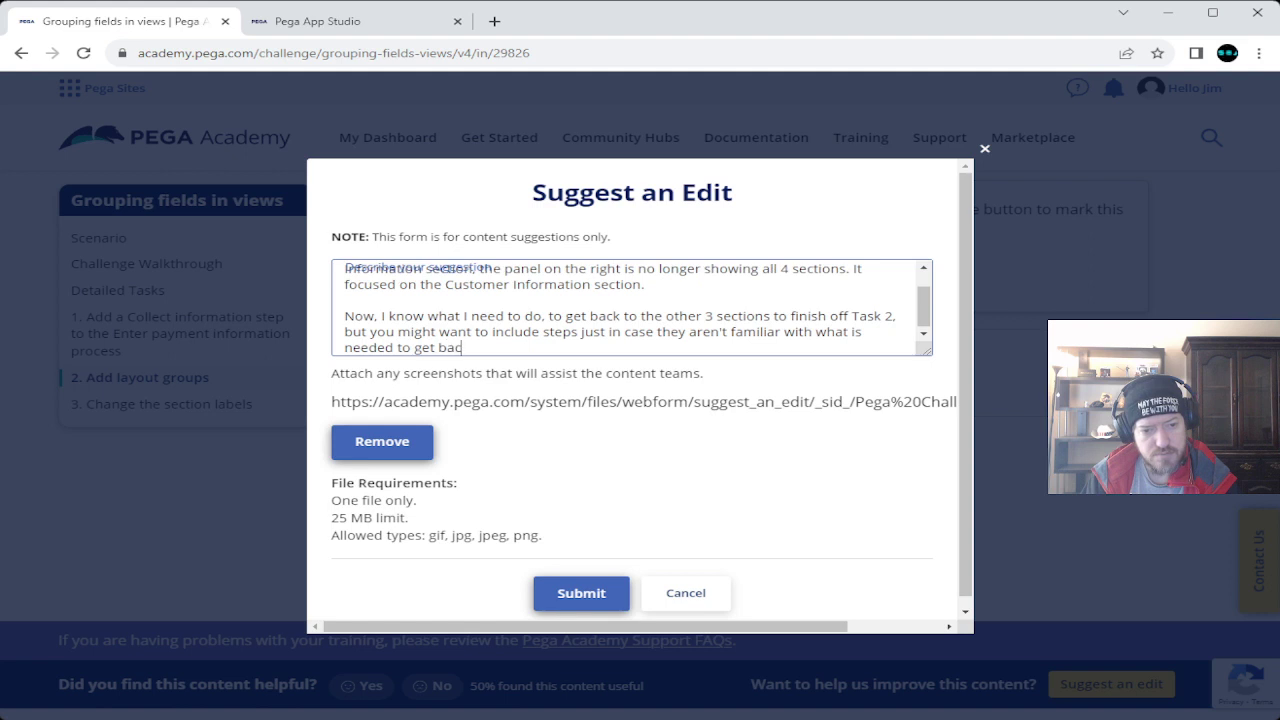
{"action": "type", "text": "k, without "}
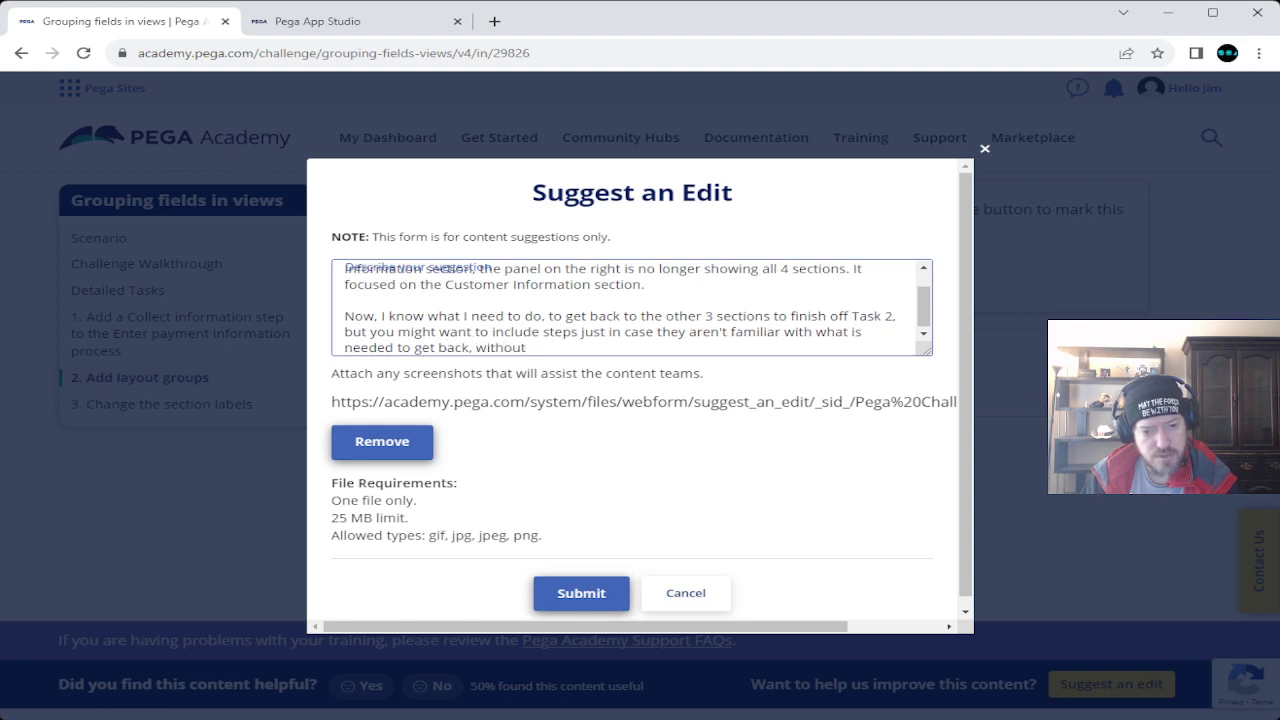
{"action": "type", "text": "causing additional"}
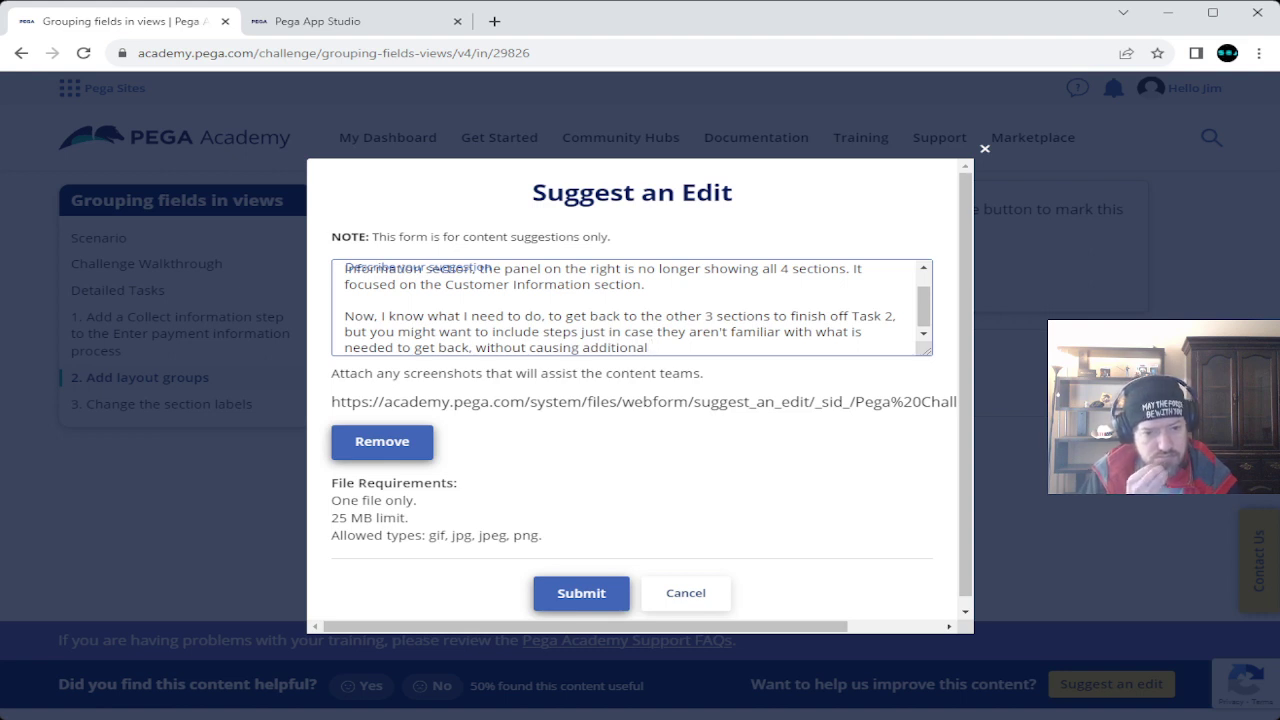
{"action": "type", "text": "problems"}
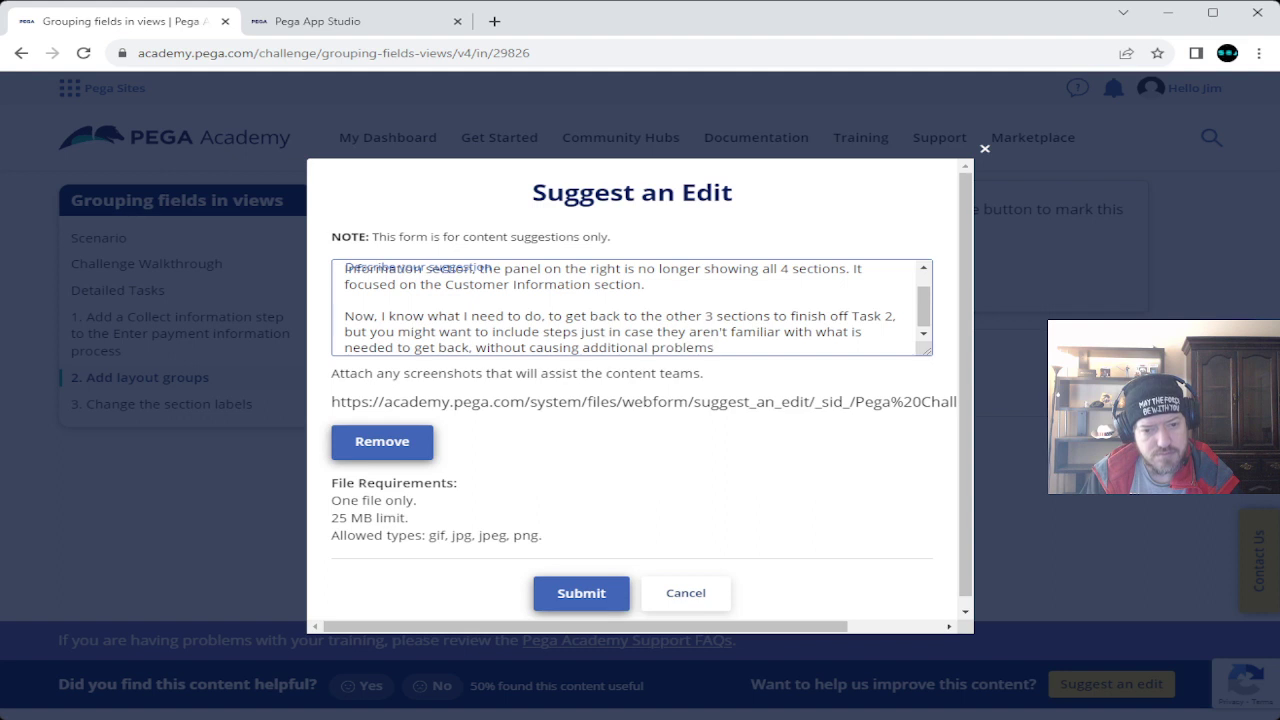
{"action": "type", "text": "."}
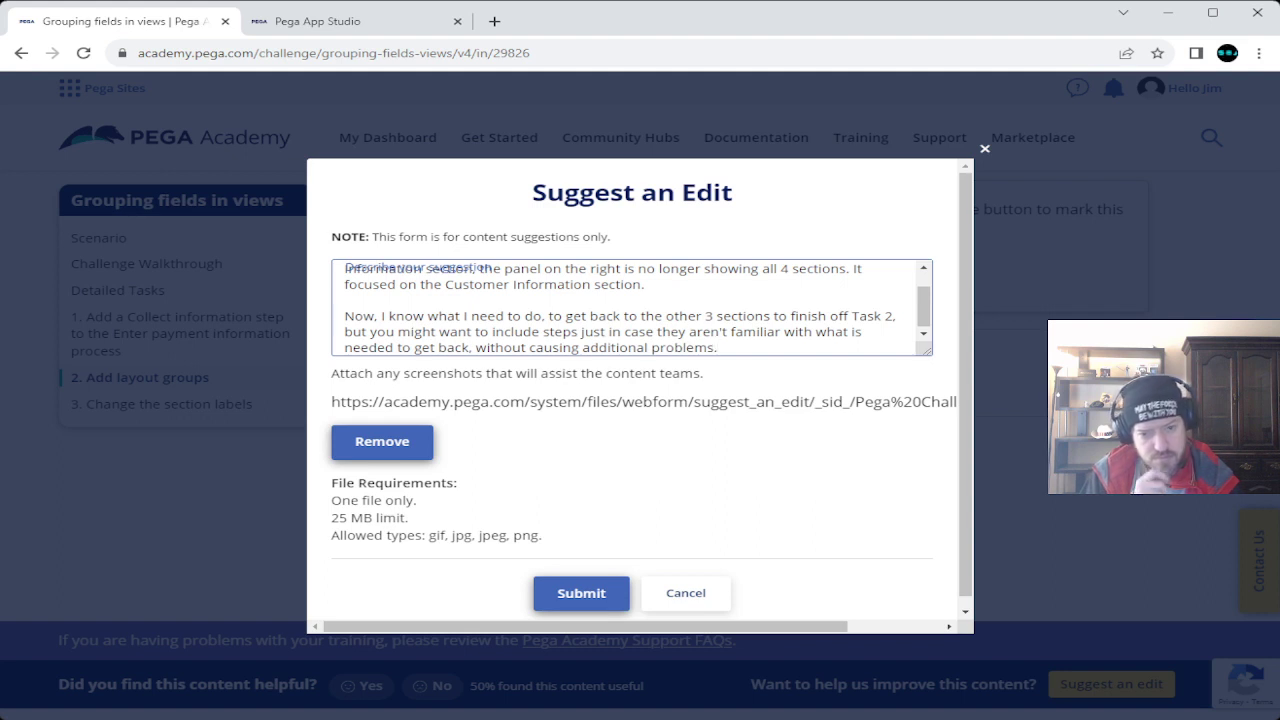
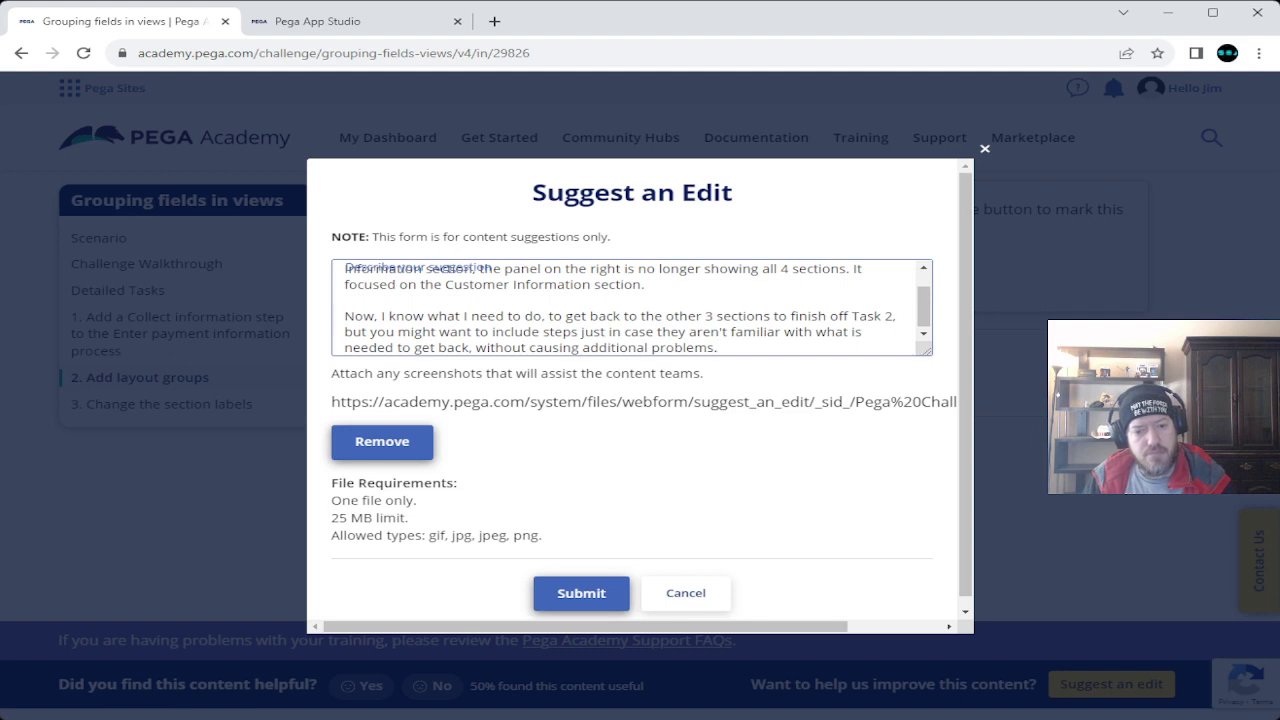
Submit the suggested edit and dismiss the thank-you message.
{"action": "left_click", "coordinate": [581, 593]}
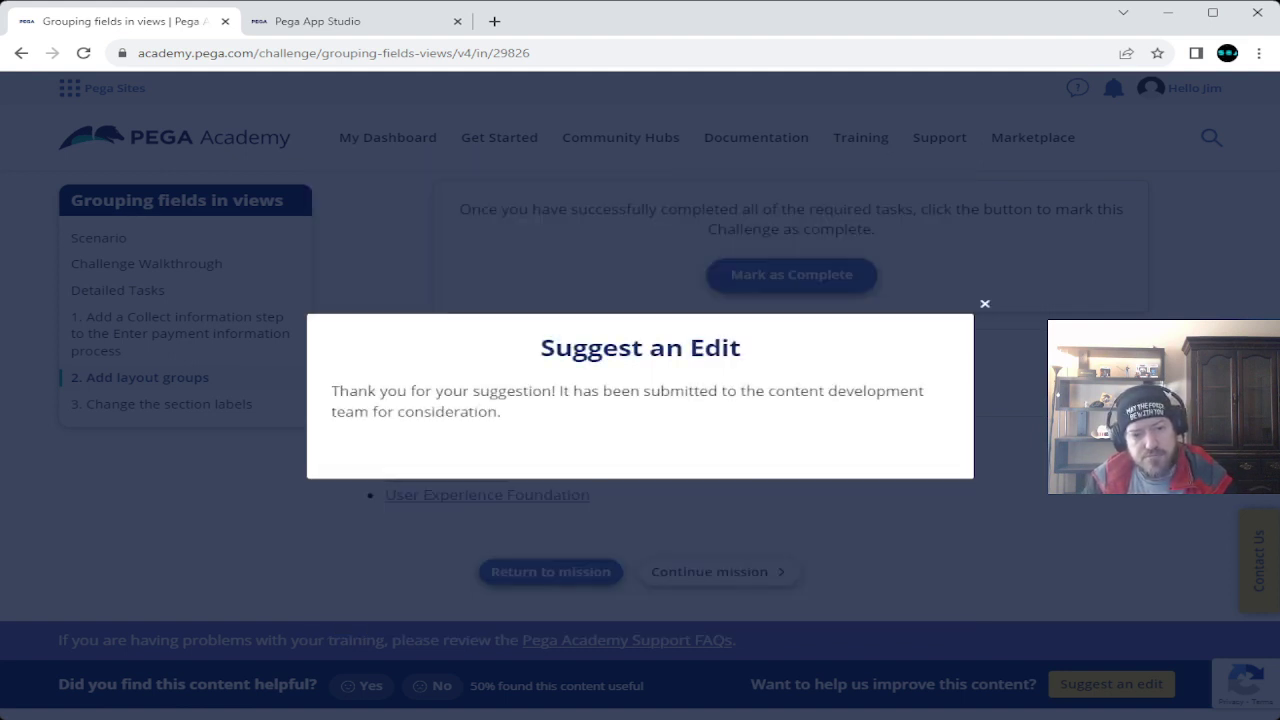
{"action": "left_click", "coordinate": [984, 303]}
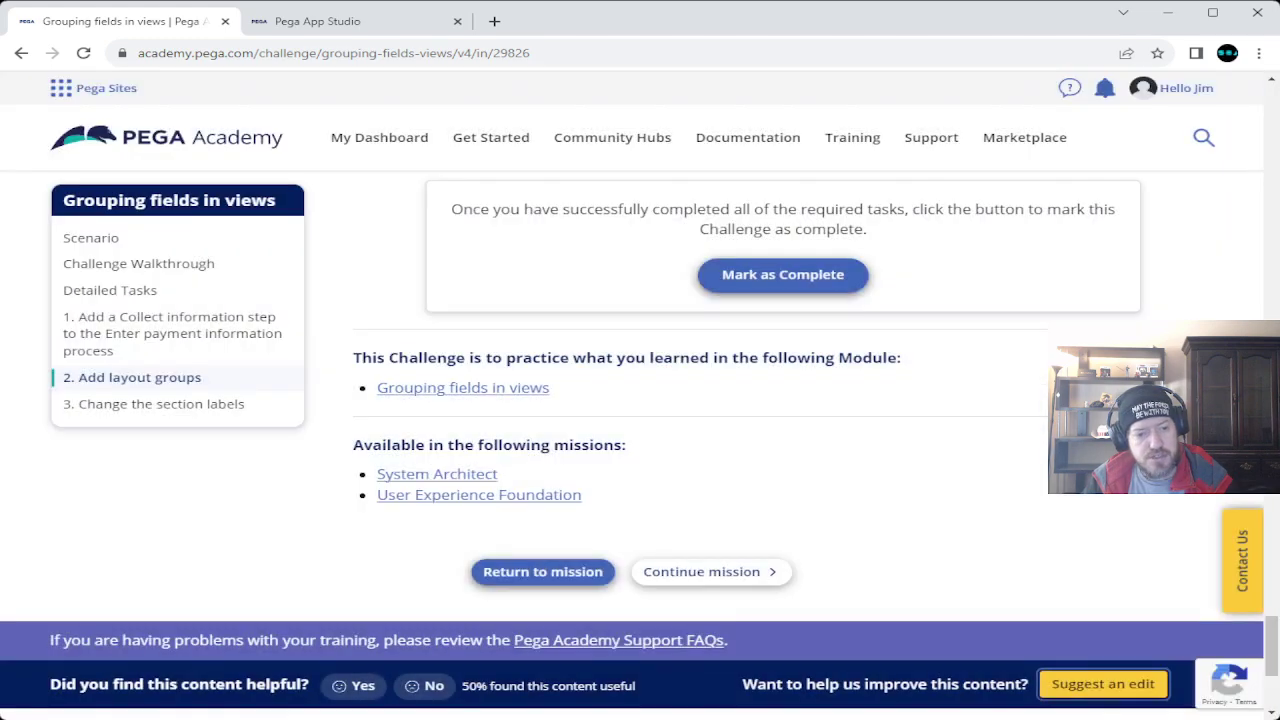
{"action": "scroll", "coordinate": [640, 450], "scroll_direction": "up", "scroll_amount": 10}
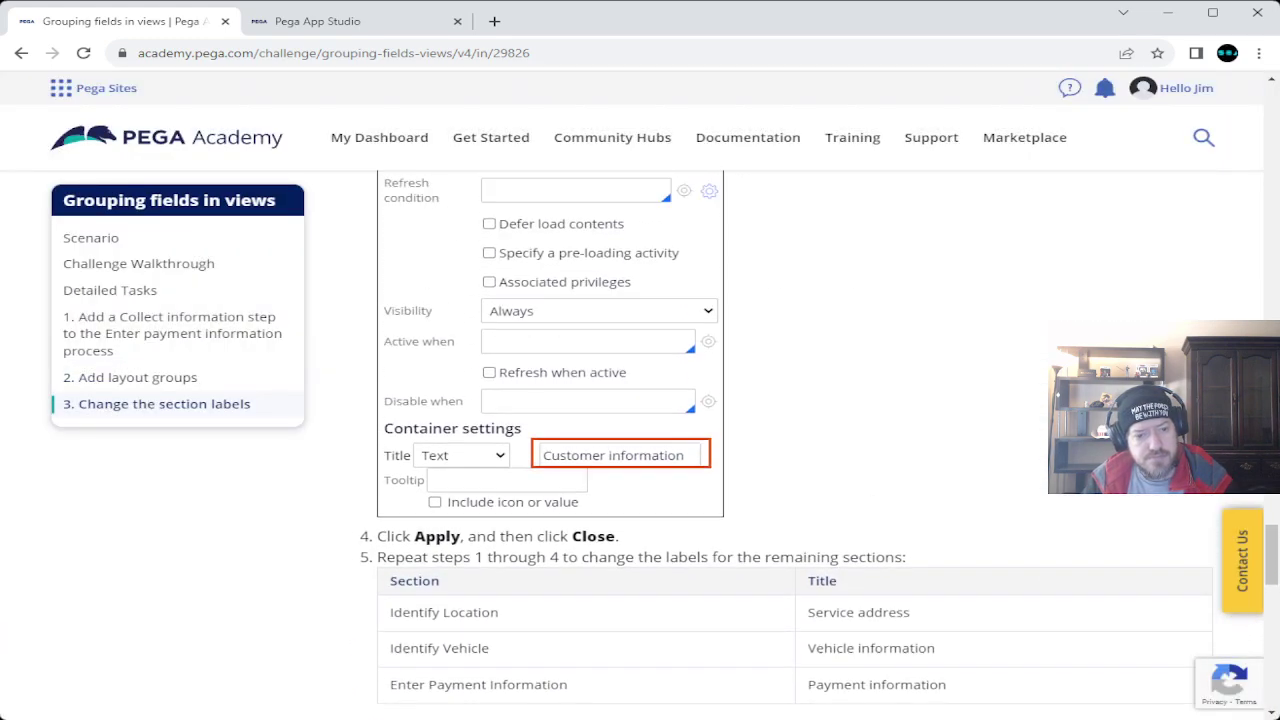
Highlight the step 4 and step 5 instructions for changing the section labels.
{"action": "scroll", "coordinate": [640, 450], "scroll_direction": "down", "scroll_amount": 1}
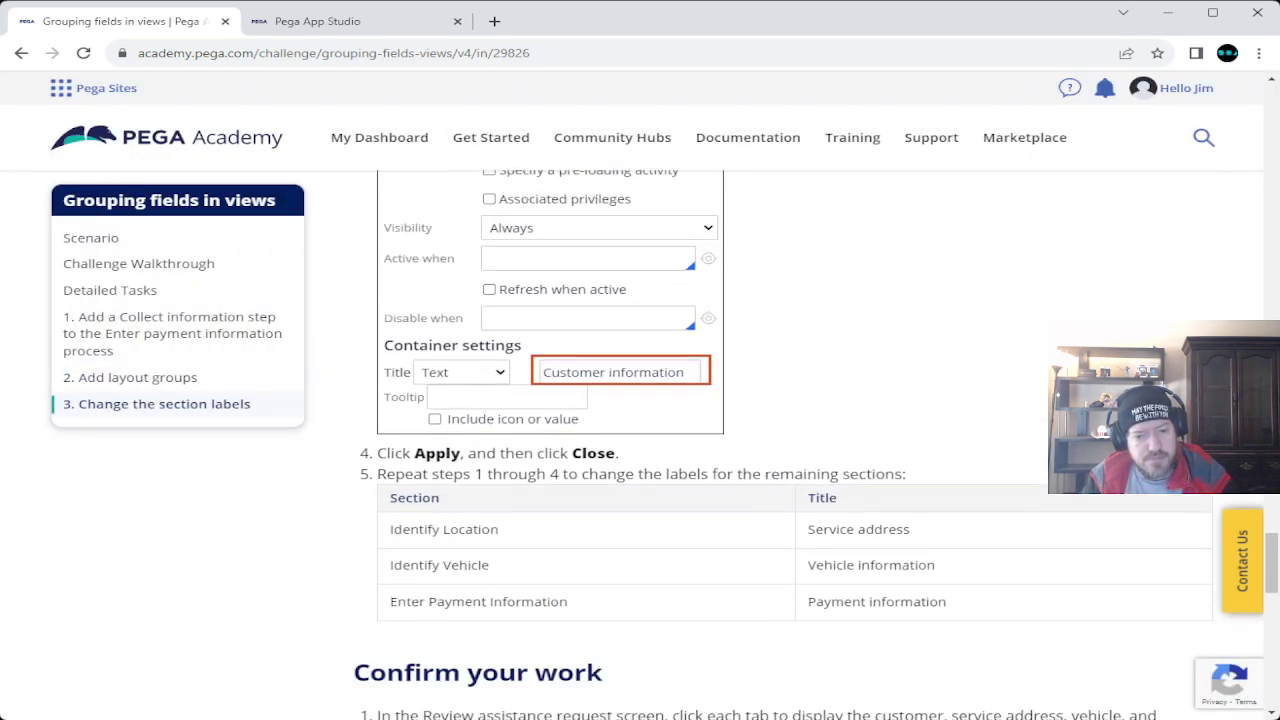
{"action": "scroll", "coordinate": [640, 450], "scroll_direction": "down", "scroll_amount": 1}
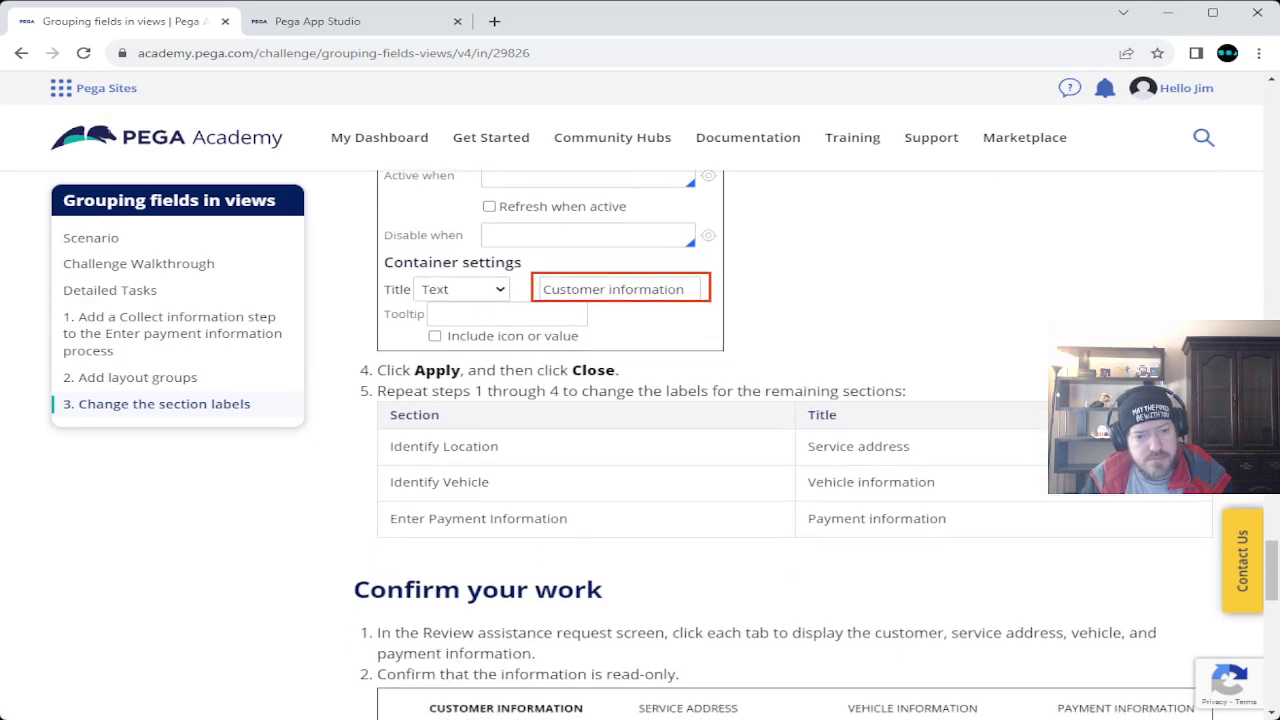
{"action": "triple_click", "coordinate": [497, 370]}
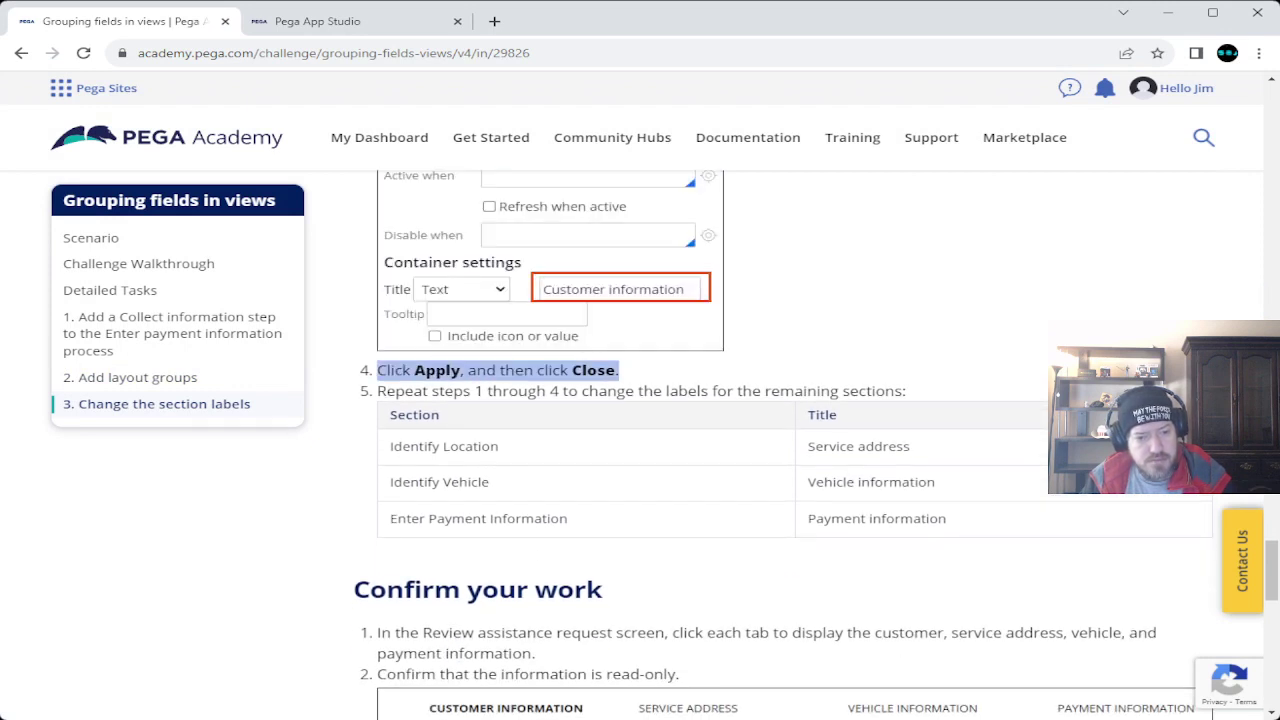
{"action": "left_click_drag", "start_coordinate": [497, 370], "coordinate": [903, 391]}
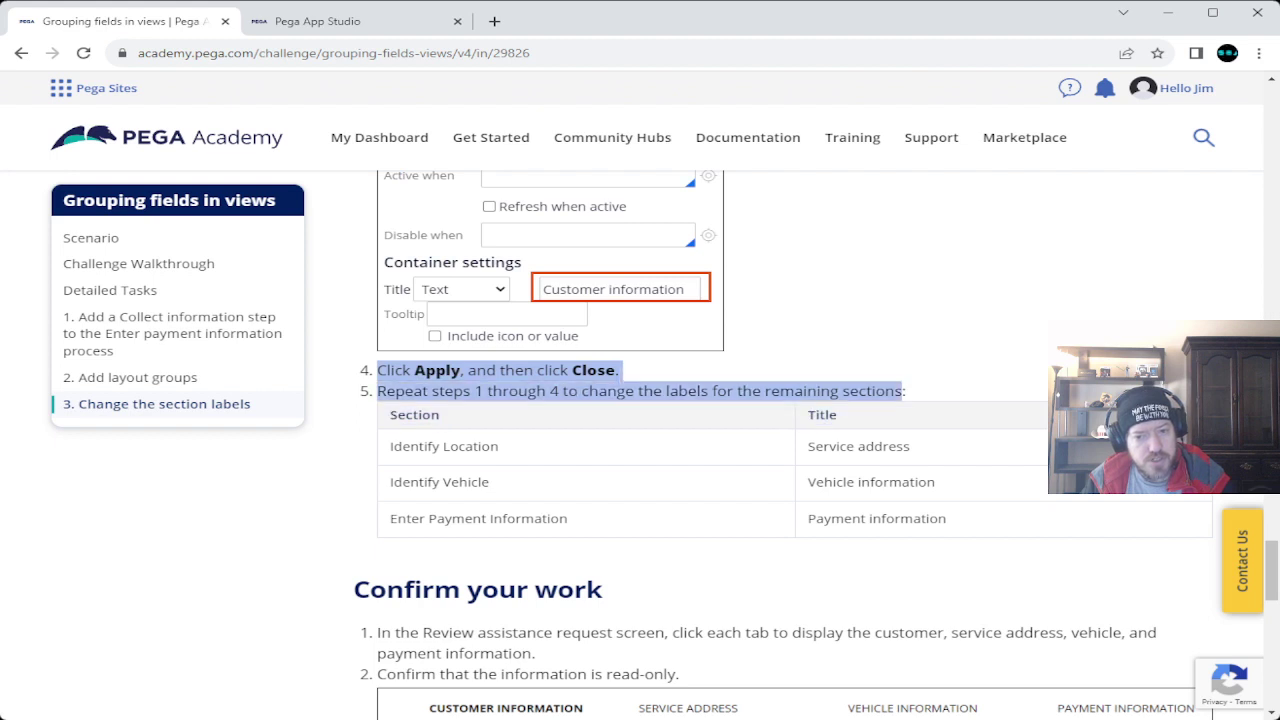
In App Studio, show the Review assistance request view's Identify Location tab, then return to Academy.
{"action": "left_click", "coordinate": [318, 21]}
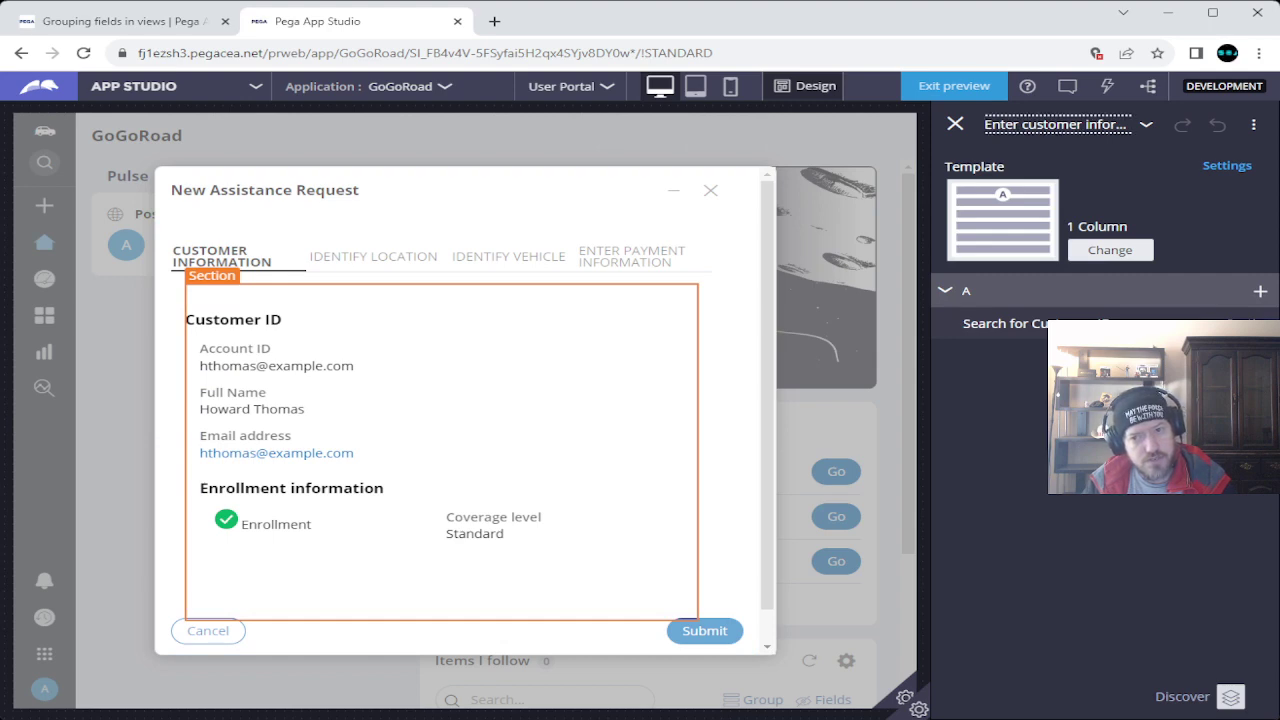
{"action": "left_click", "coordinate": [1057, 124]}
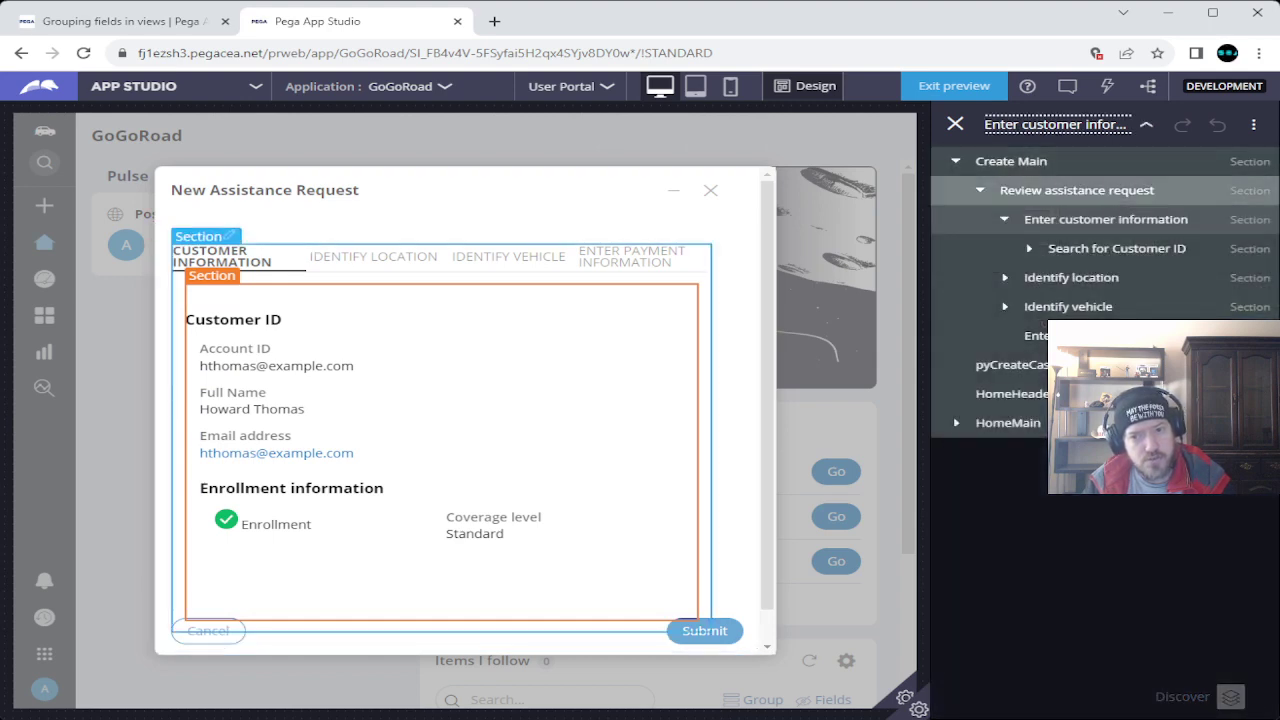
{"action": "left_click", "coordinate": [1077, 190]}
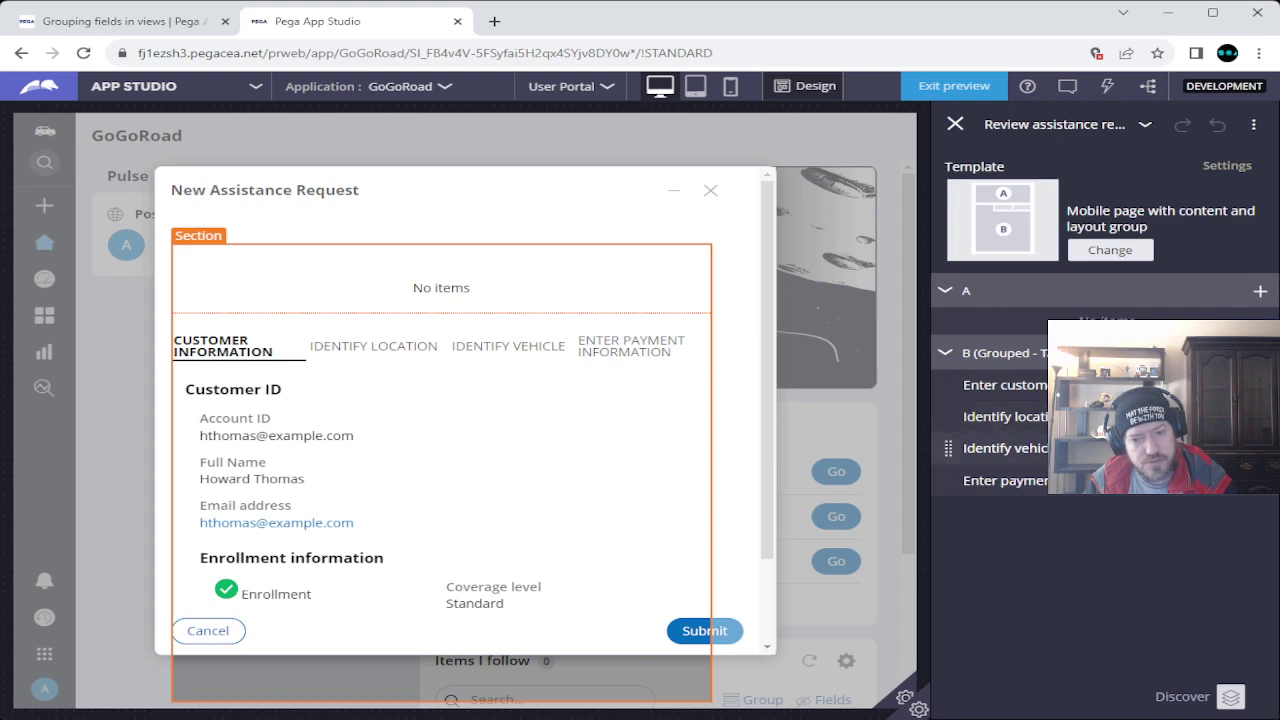
{"action": "left_click", "coordinate": [1005, 416]}
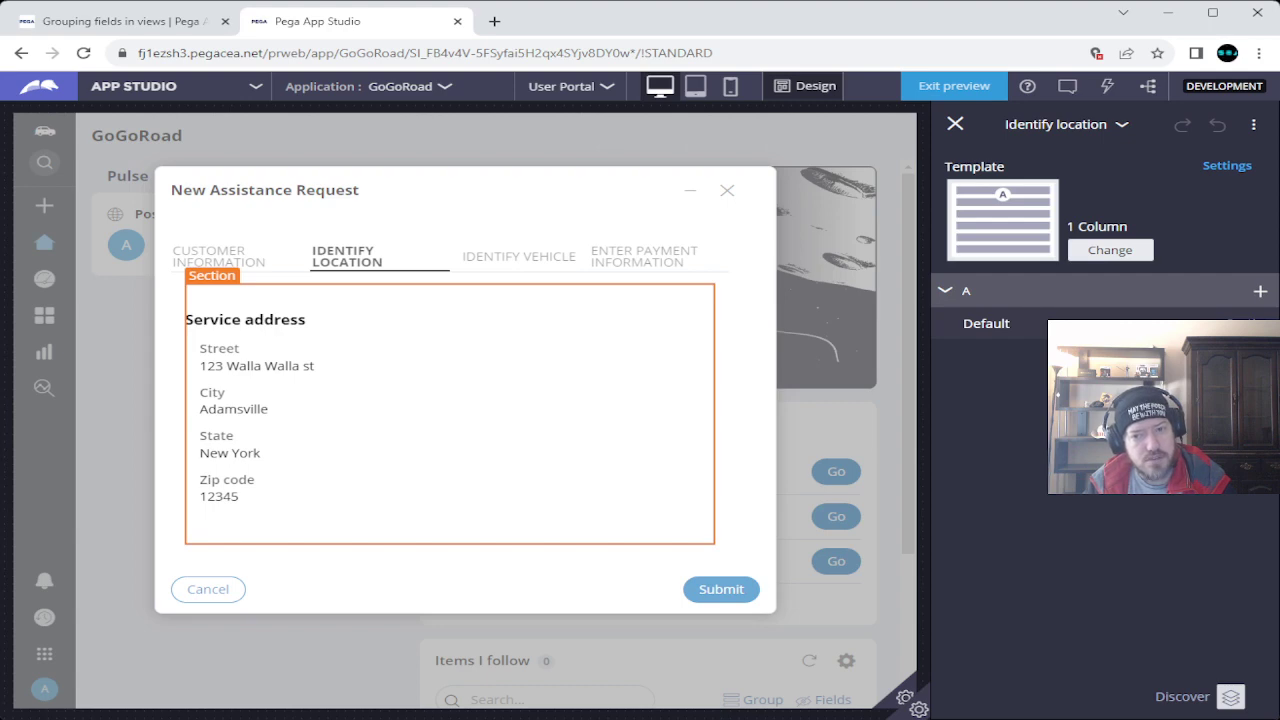
{"action": "left_click", "coordinate": [120, 21]}
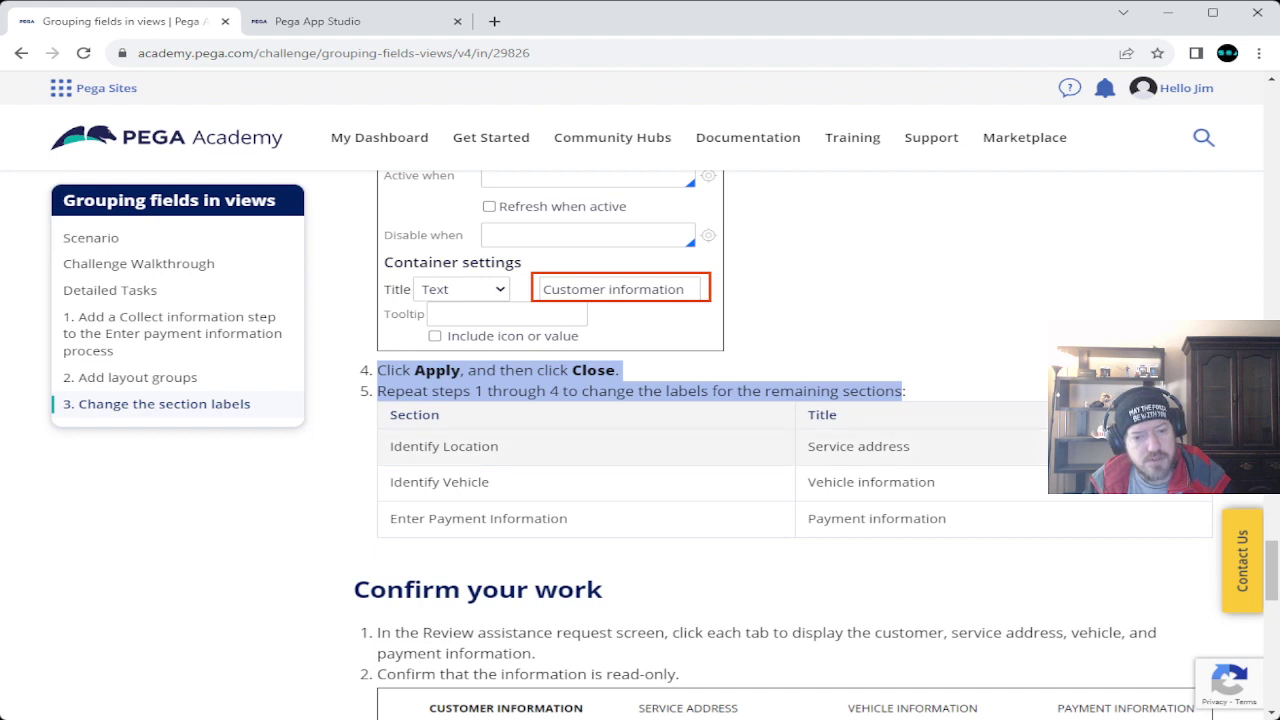
Copy 'Service address' from the table and paste it as the Identify location section title.
{"action": "left_click_drag", "start_coordinate": [806, 446], "coordinate": [910, 446]}
{"action": "key", "text": "ctrl+c"}
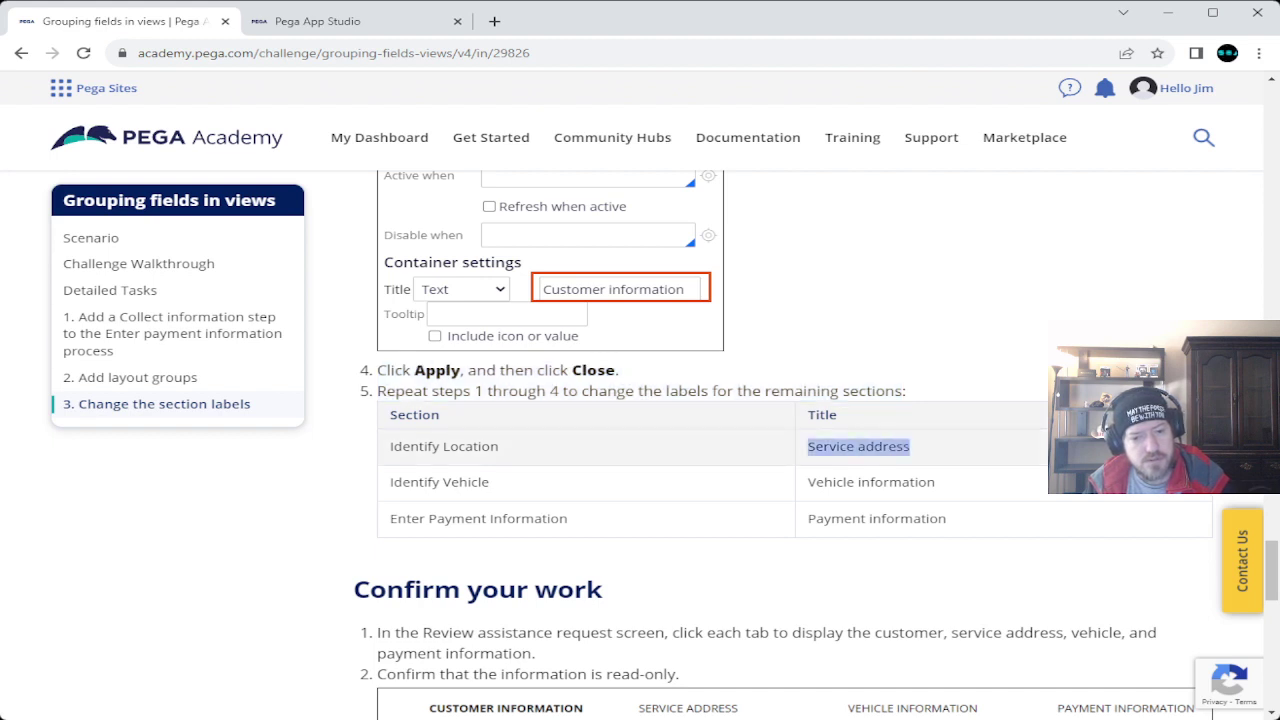
{"action": "left_click", "coordinate": [317, 21]}
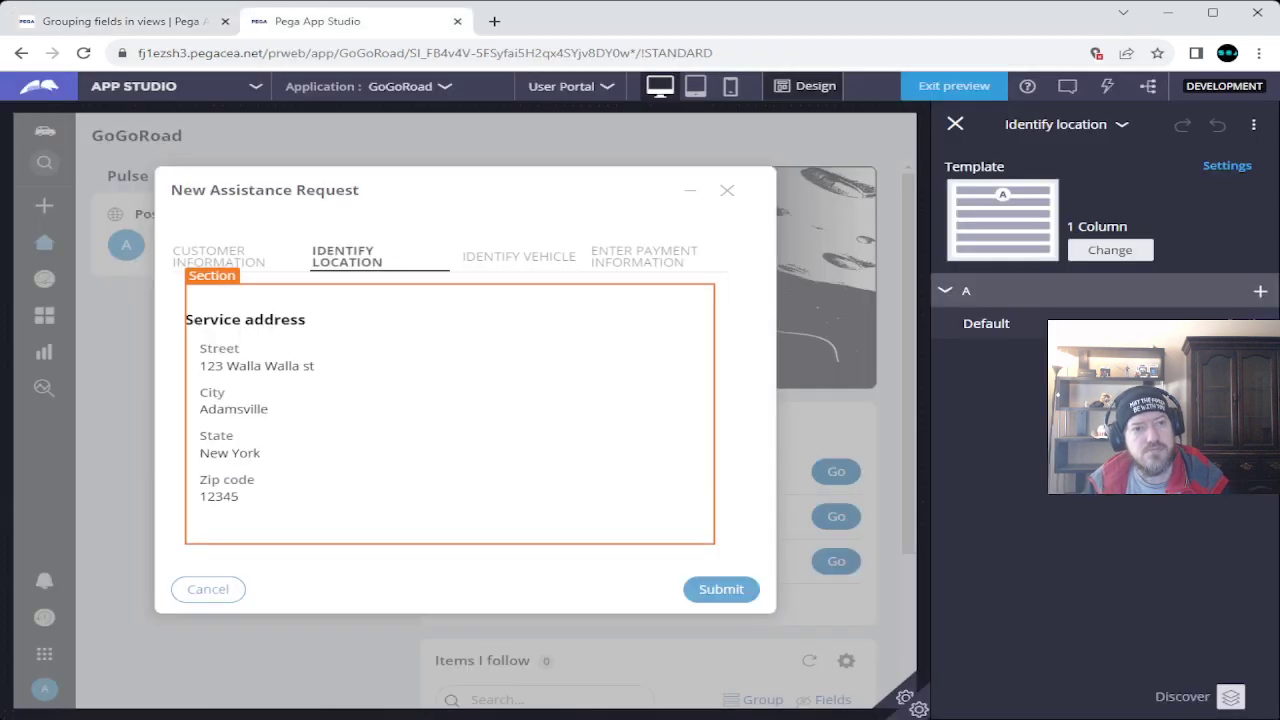
{"action": "left_click", "coordinate": [1226, 165]}
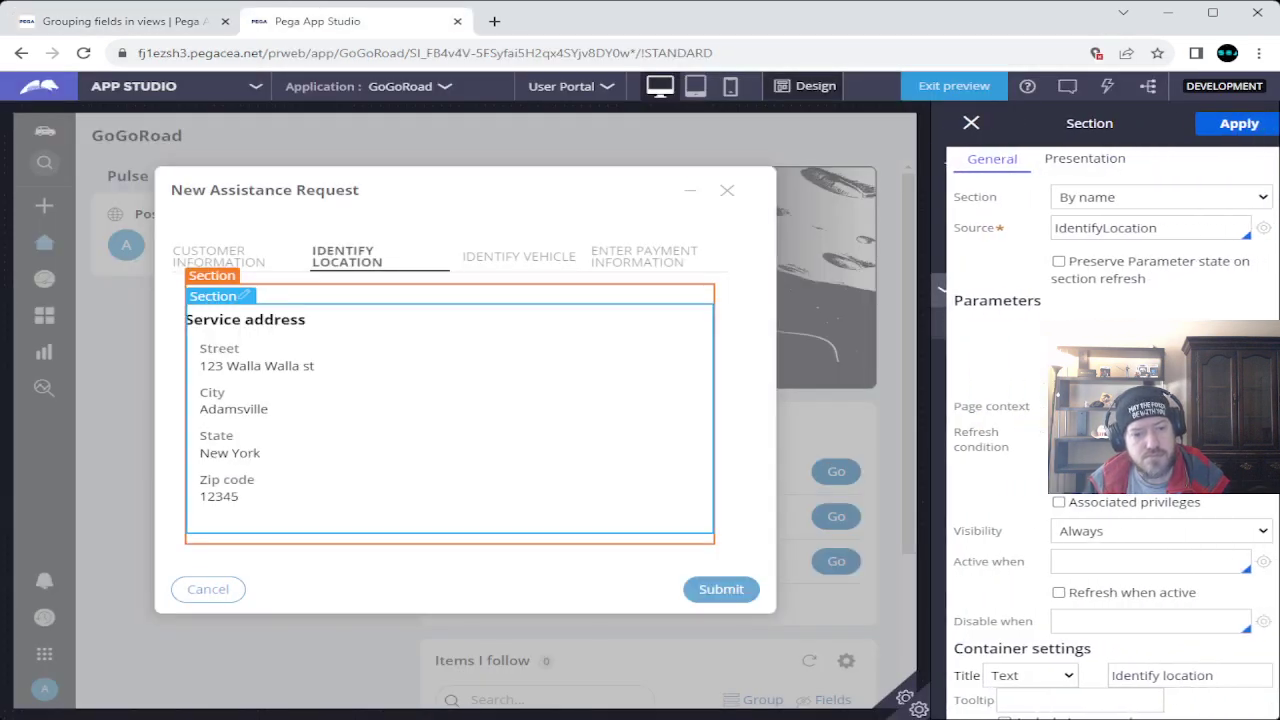
{"action": "scroll", "coordinate": [1100, 420], "scroll_direction": "down", "scroll_amount": 1}
{"action": "scroll", "coordinate": [1100, 420], "scroll_direction": "down", "scroll_amount": 1}
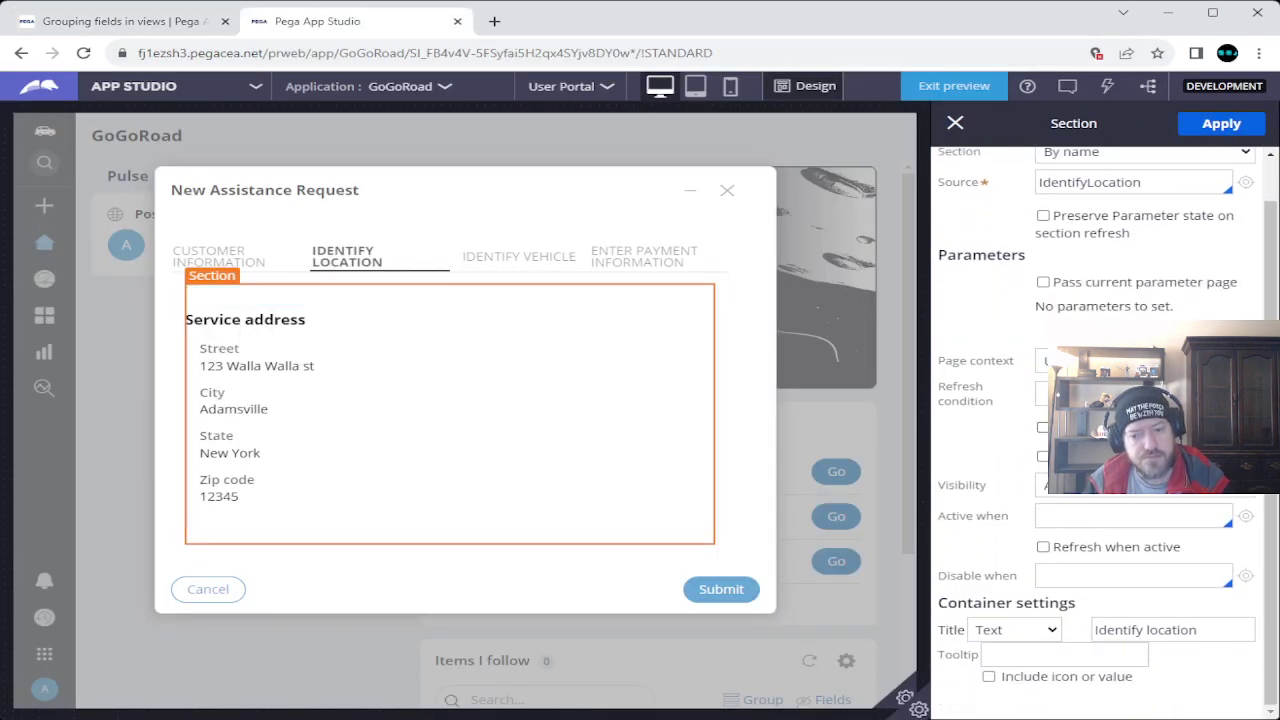
{"action": "left_click_drag", "start_coordinate": [1096, 630], "coordinate": [1197, 630]}
{"action": "key", "text": "ctrl+v"}
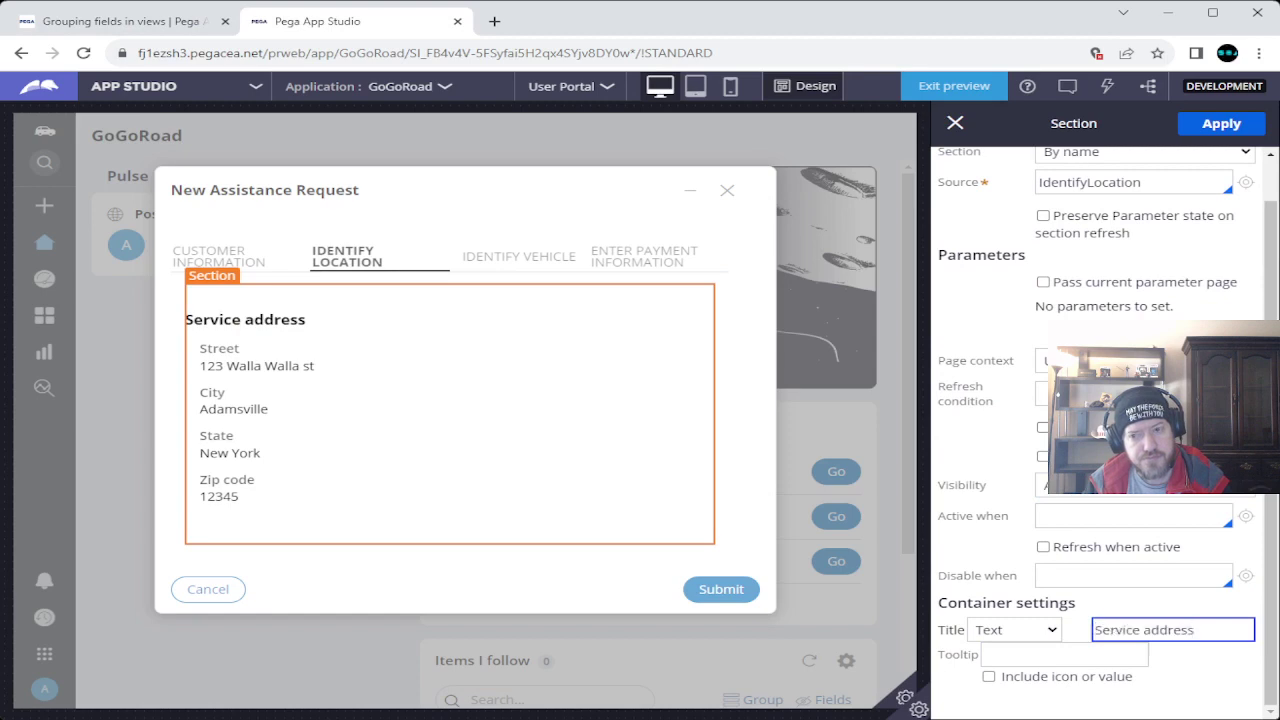
{"action": "key", "text": "Tab"}
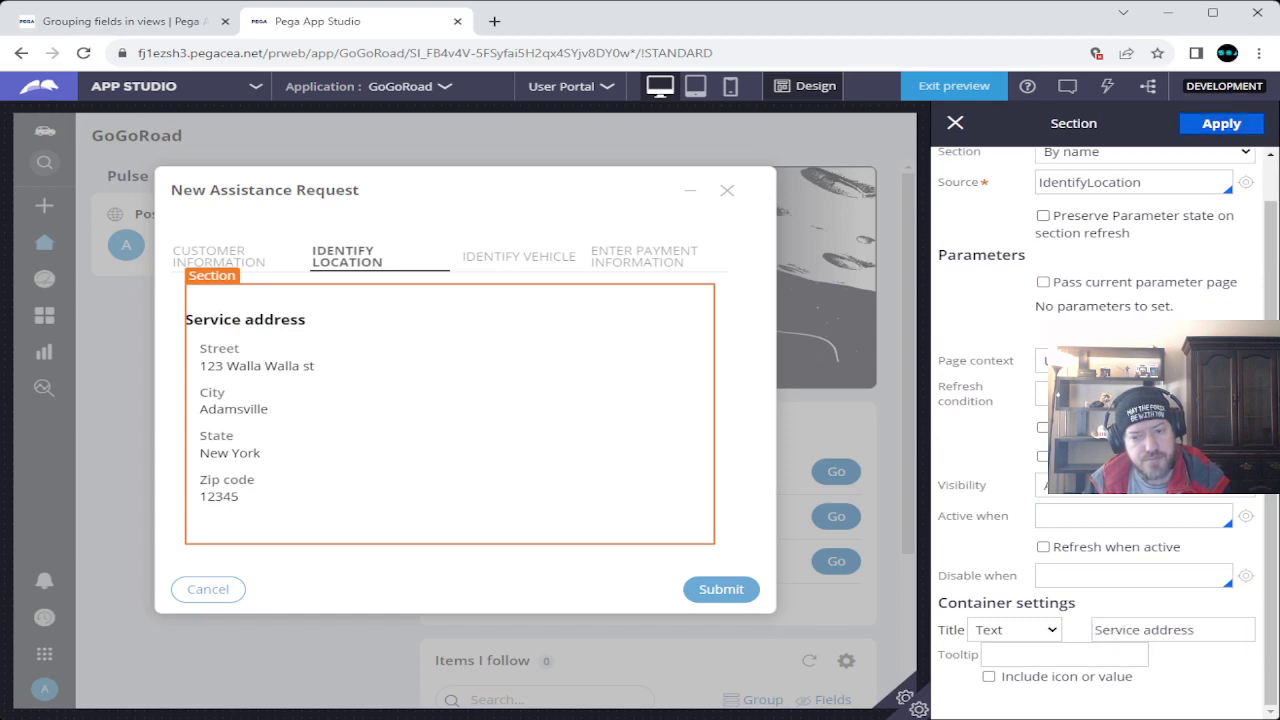
Apply the Service address title and go back to the Review assistance request view.
{"action": "left_click", "coordinate": [1221, 123]}
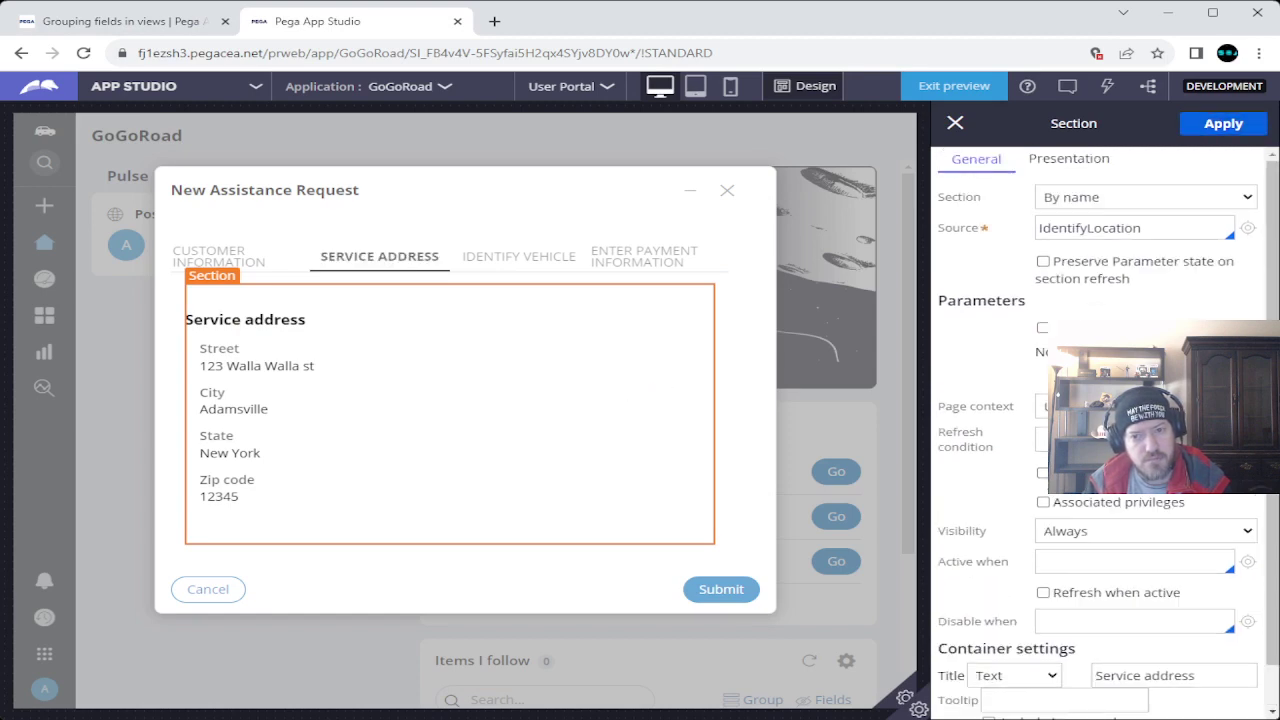
{"action": "left_click", "coordinate": [955, 123]}
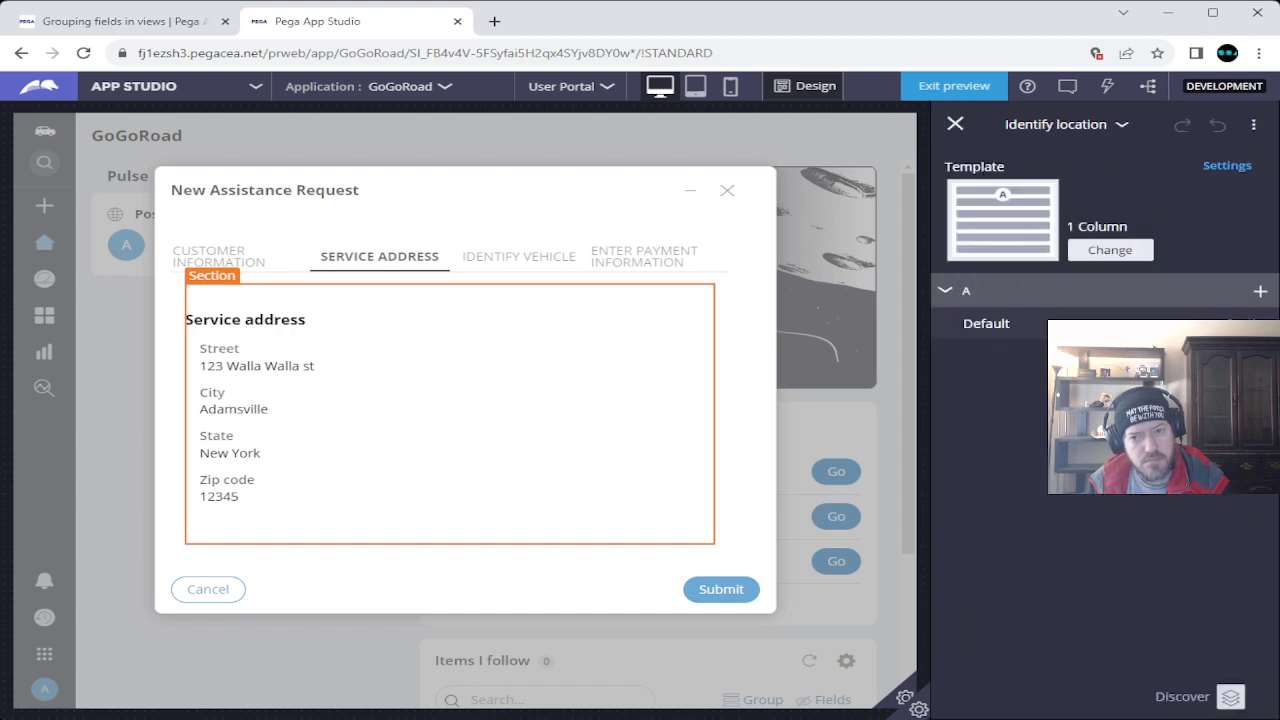
{"action": "left_click", "coordinate": [1060, 123]}
{"action": "left_click", "coordinate": [1057, 189]}
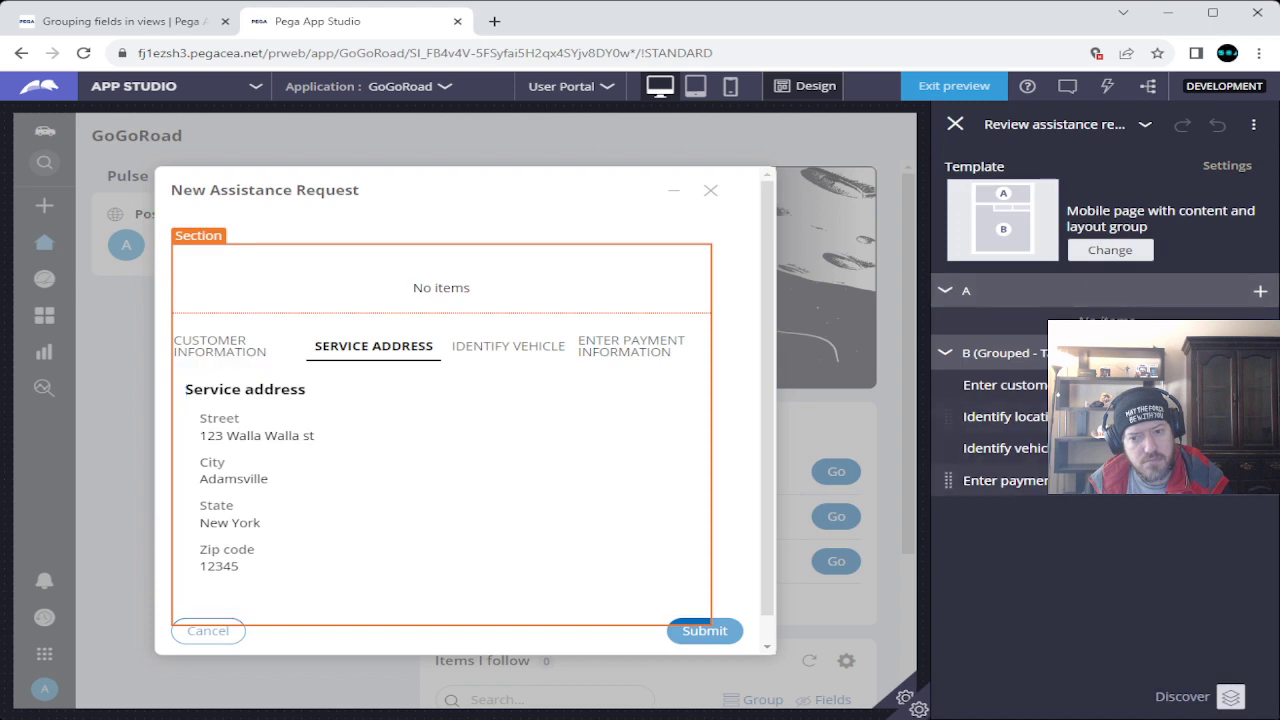
Replace the Identify vehicle section title with 'Vehicle information' copied from the challenge table.
{"action": "left_click", "coordinate": [1005, 448]}
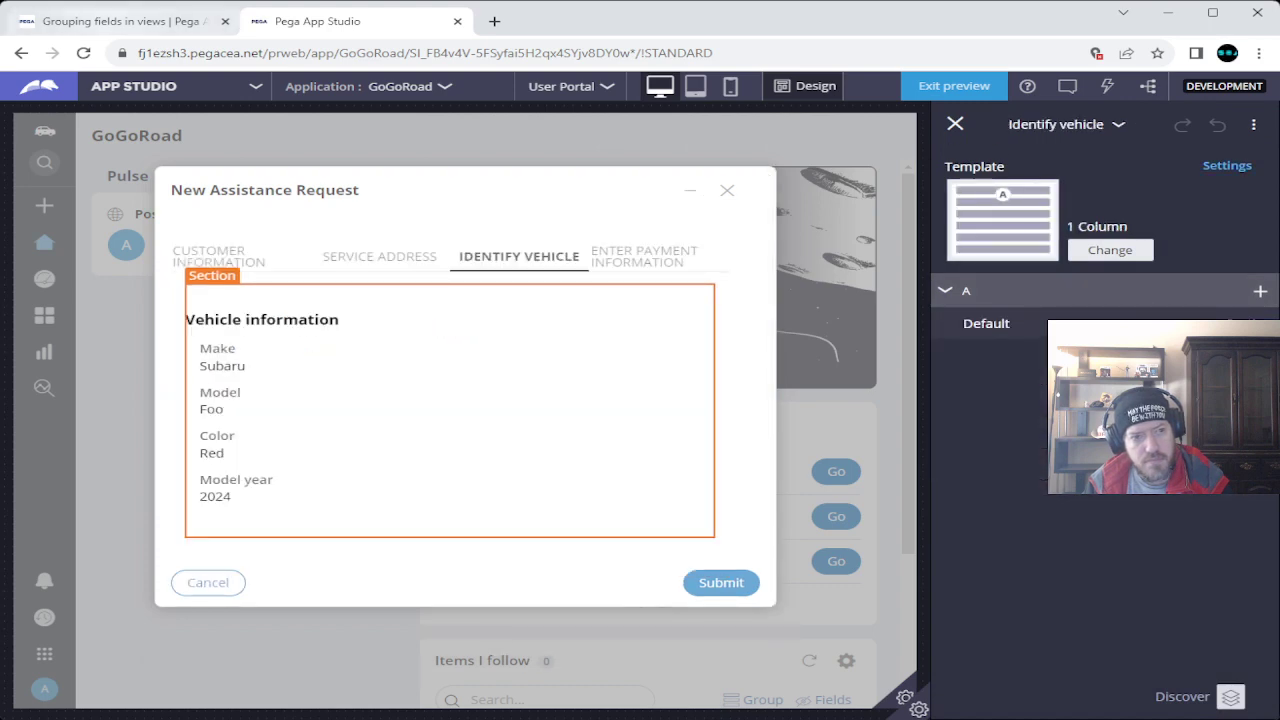
{"action": "left_click", "coordinate": [120, 21]}
{"action": "left_click_drag", "start_coordinate": [808, 482], "coordinate": [935, 482]}
{"action": "key", "text": "ctrl+c"}
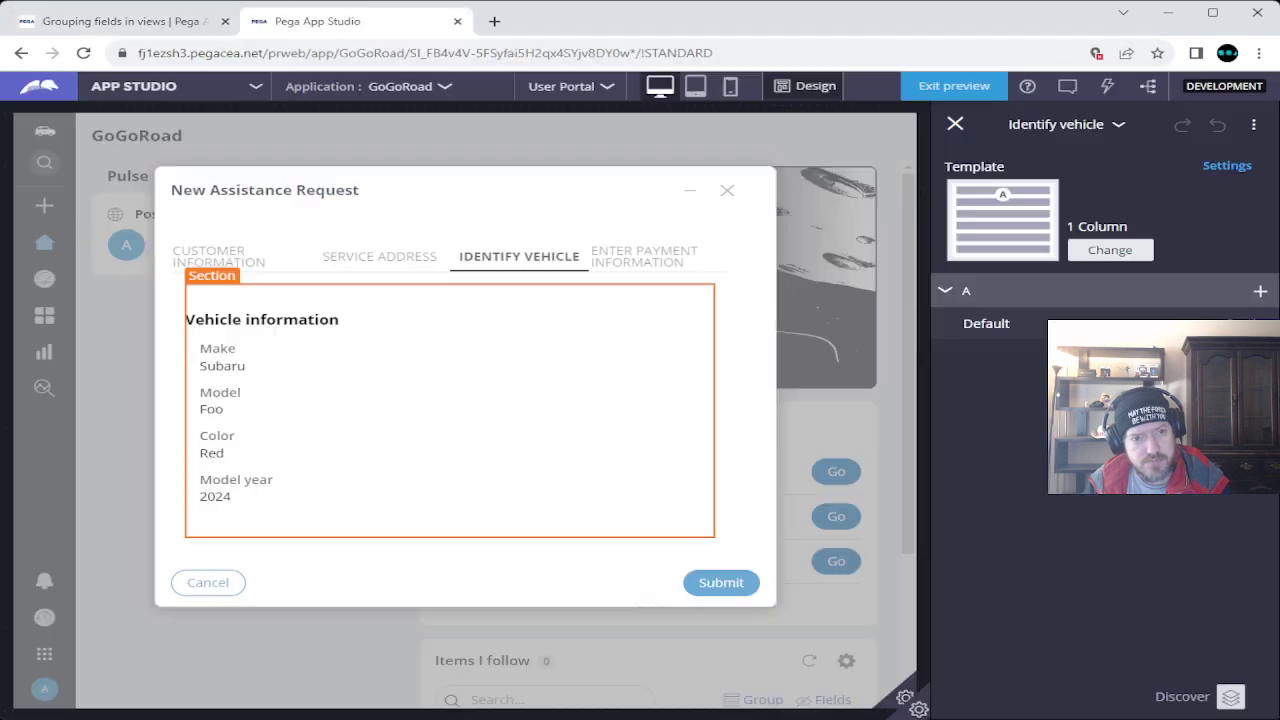
{"action": "left_click", "coordinate": [317, 21]}
{"action": "left_click", "coordinate": [243, 295]}
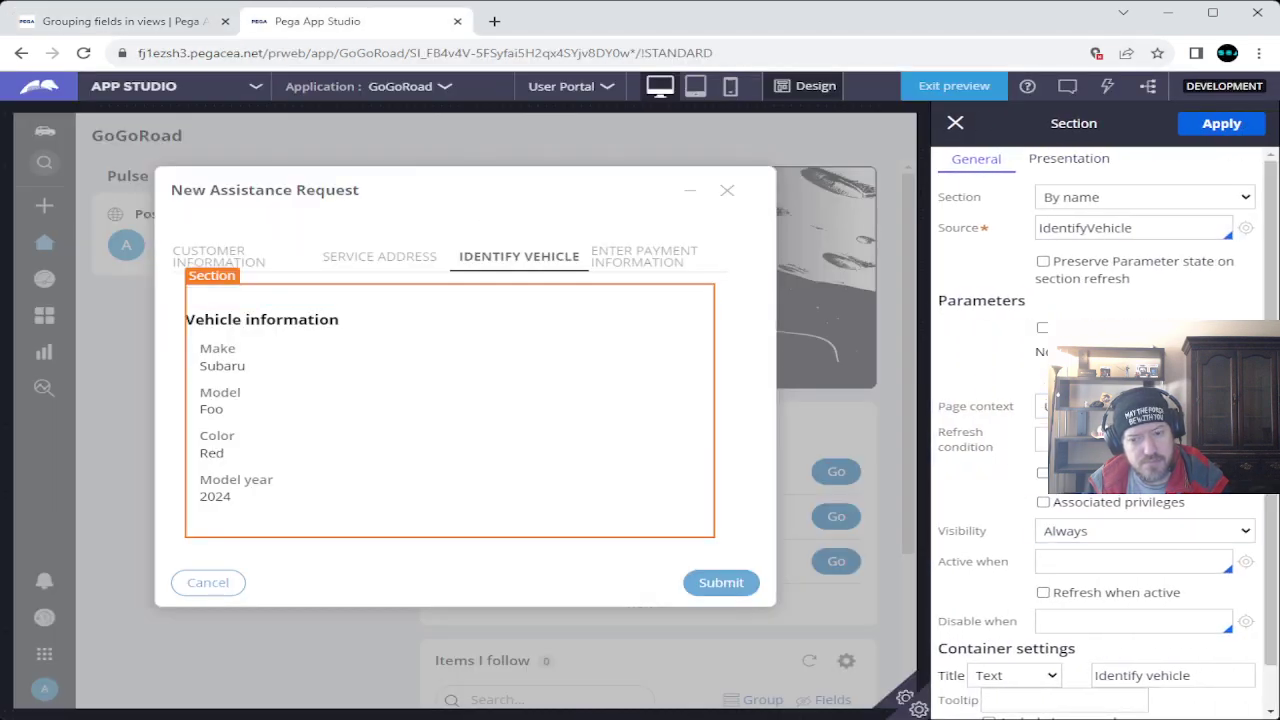
{"action": "scroll", "coordinate": [1100, 450], "scroll_direction": "down", "scroll_amount": 1}
{"action": "left_click", "coordinate": [1142, 629]}
{"action": "key", "text": "ctrl+a"}
{"action": "key", "text": "ctrl+v"}
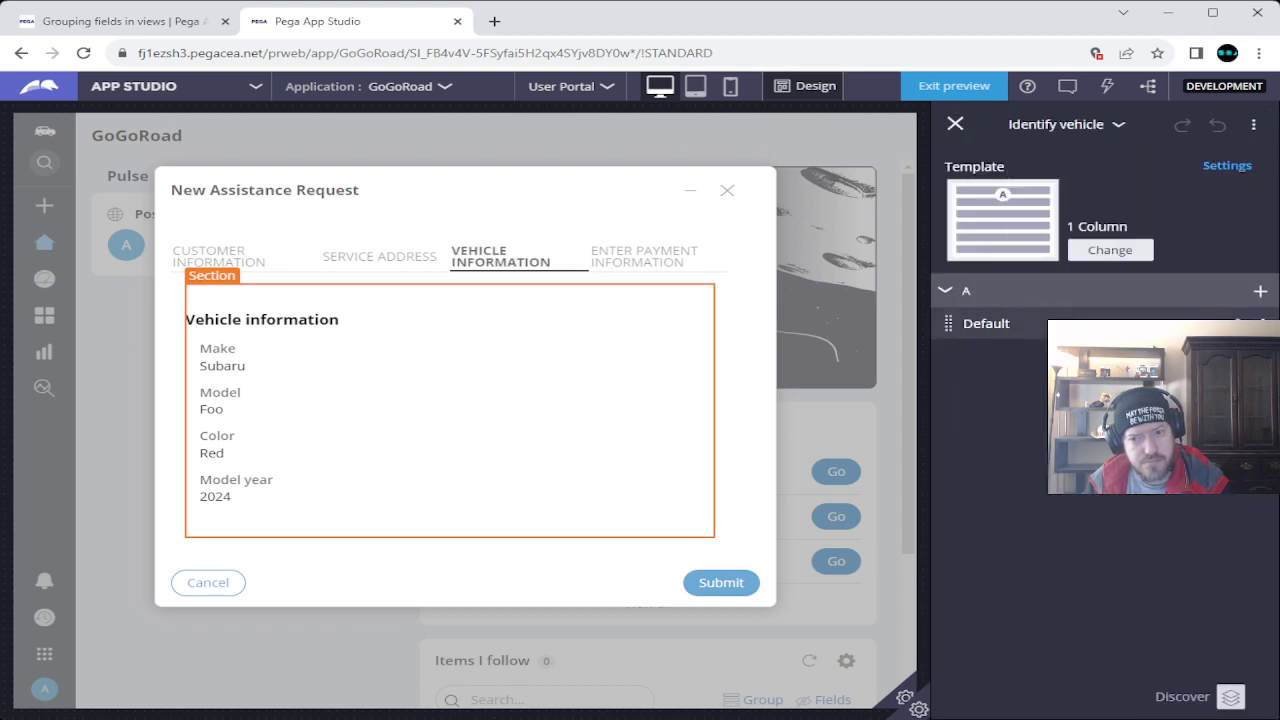
Reopen Review assistance request, show the Enter Payment Information tab, and return to the instructions.
{"action": "left_click", "coordinate": [1056, 124]}
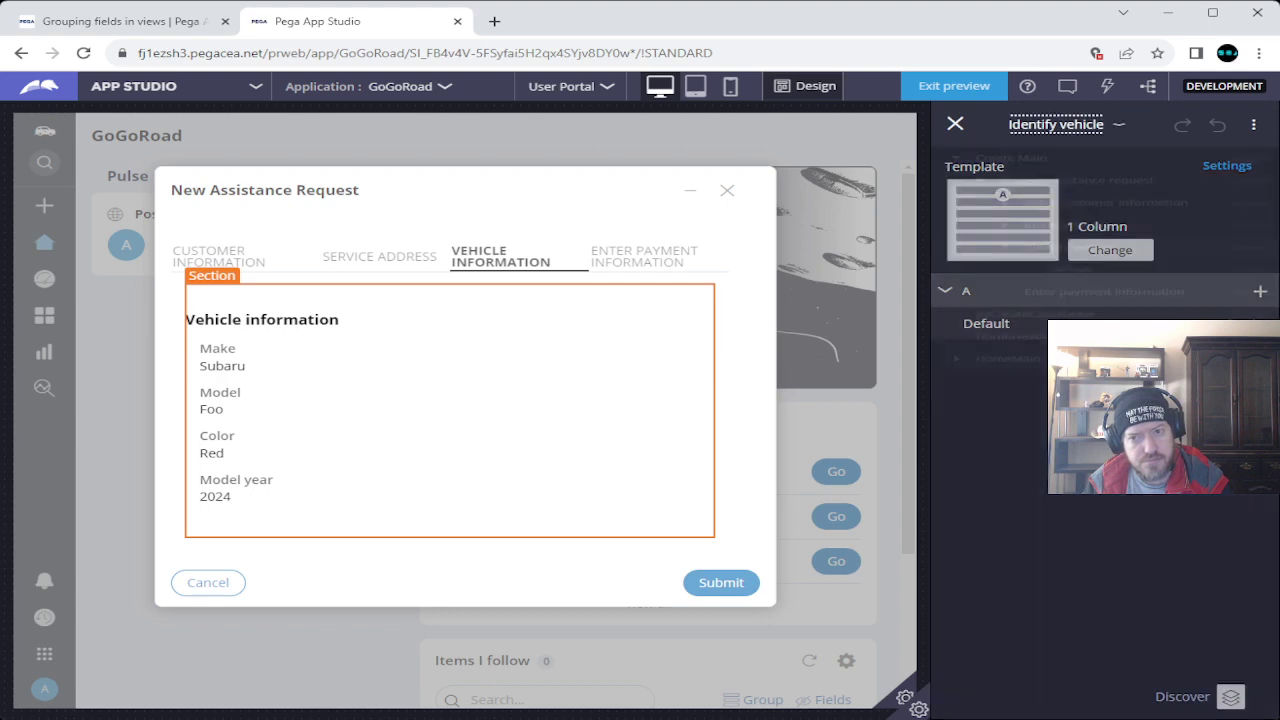
{"action": "left_click", "coordinate": [1076, 190]}
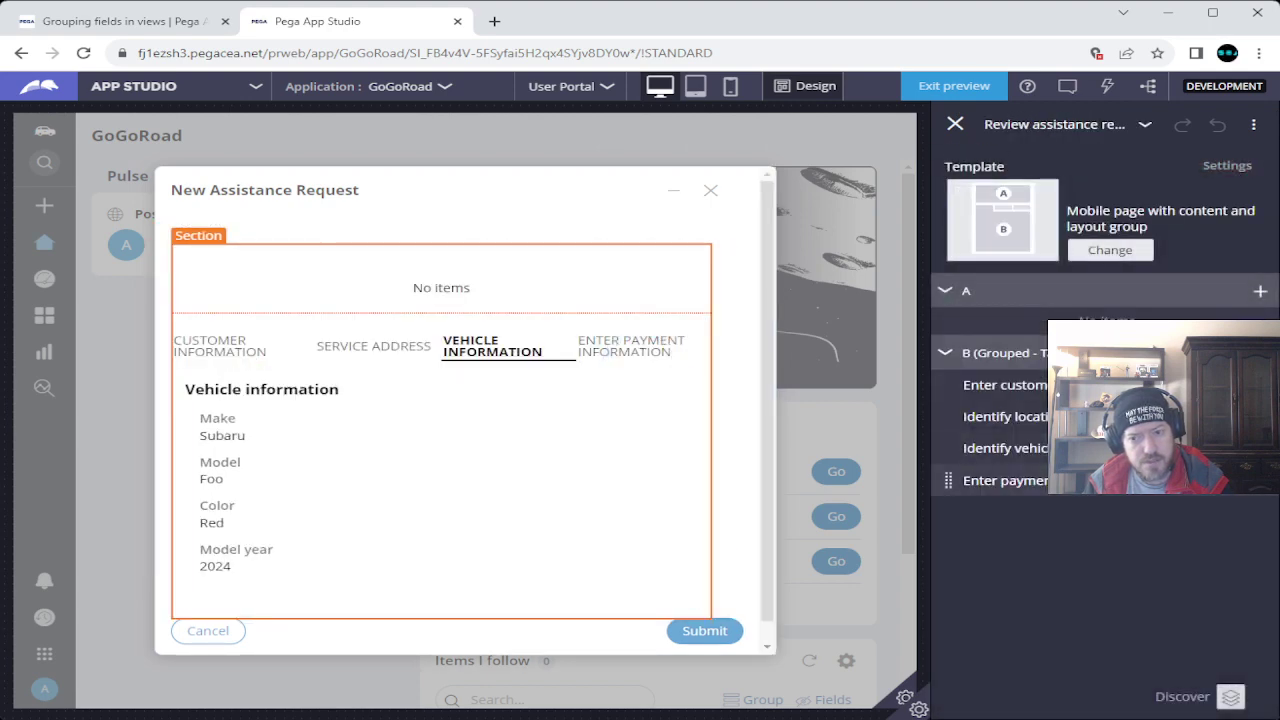
{"action": "left_click", "coordinate": [1005, 480]}
{"action": "key", "text": "ctrl+shift+Tab"}
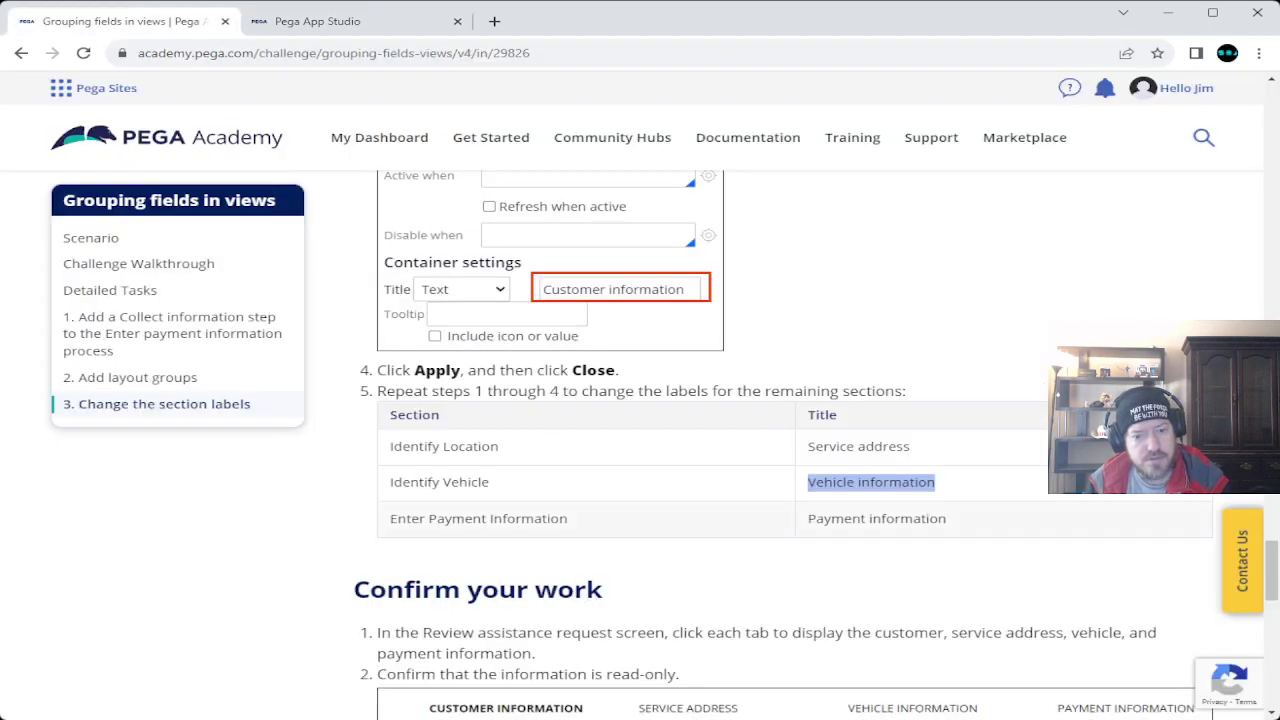
Replace the payment section's container title with 'Payment information' and apply it.
{"action": "left_click_drag", "start_coordinate": [808, 518], "coordinate": [946, 518]}
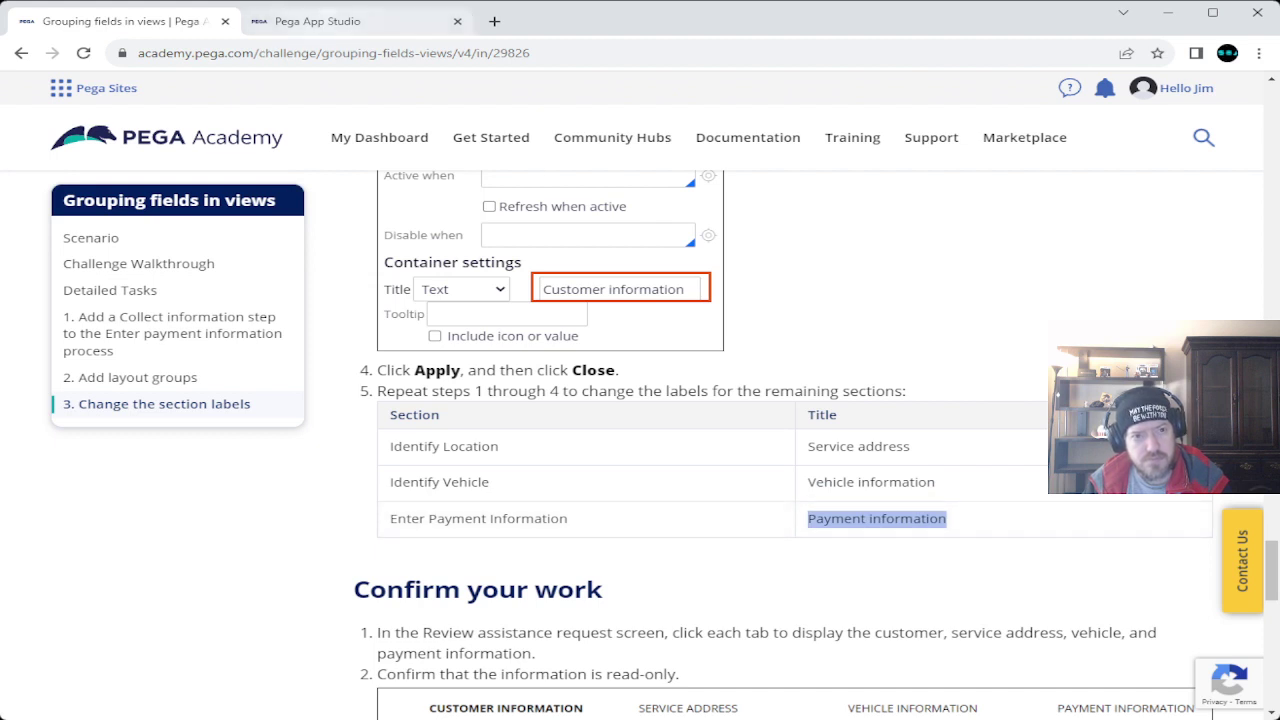
{"action": "key", "text": "ctrl+Tab"}
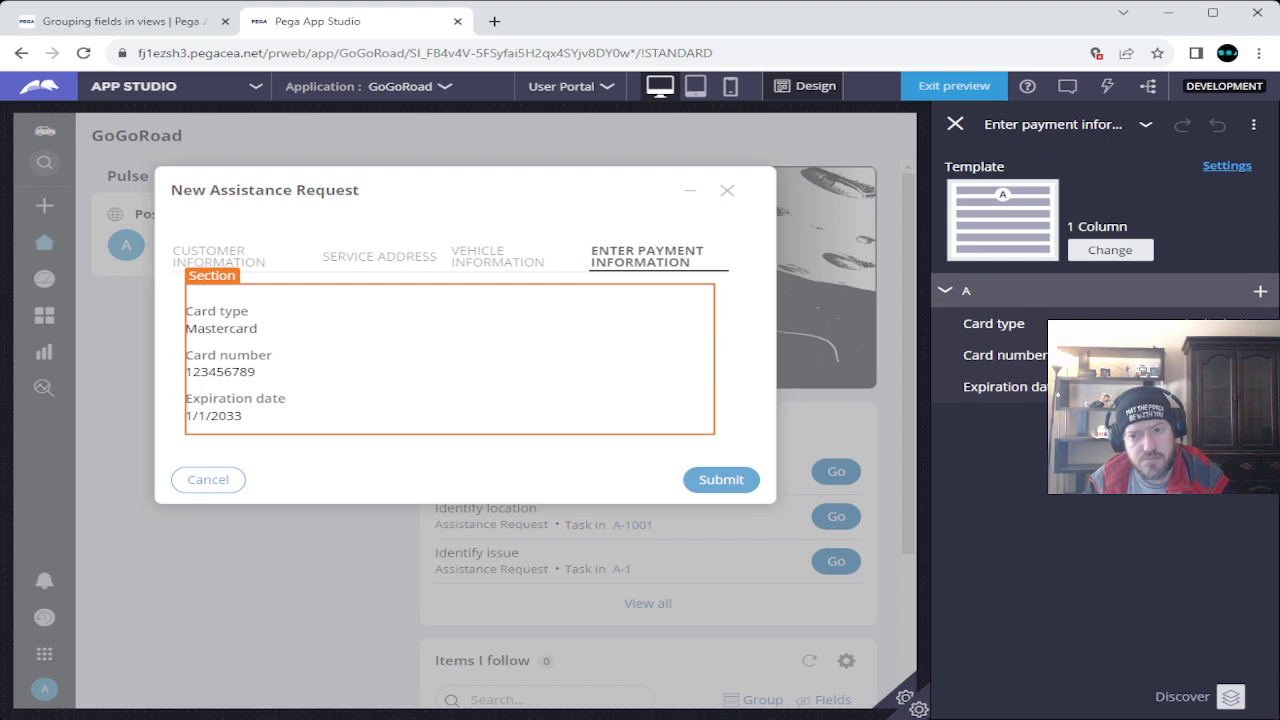
{"action": "left_click", "coordinate": [1226, 165]}
{"action": "scroll", "coordinate": [1100, 450], "scroll_direction": "down", "scroll_amount": 1}
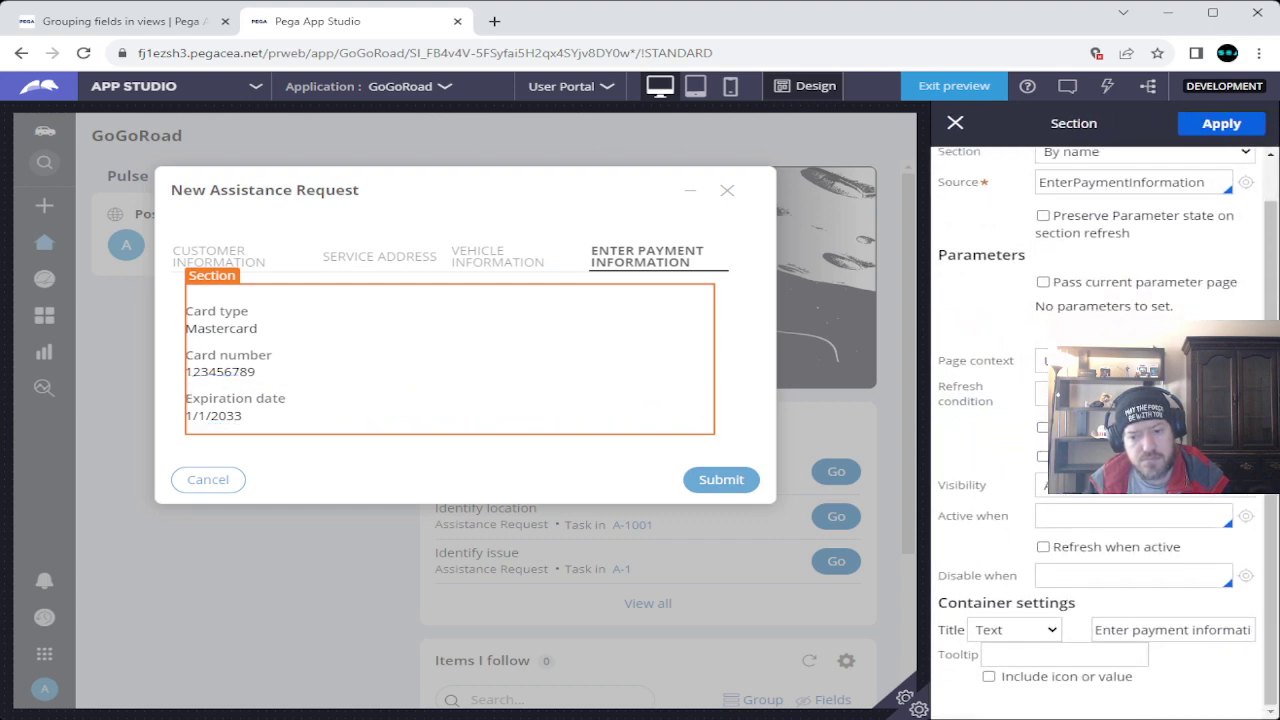
{"action": "left_click", "coordinate": [1172, 629]}
{"action": "key", "text": "ctrl+a"}
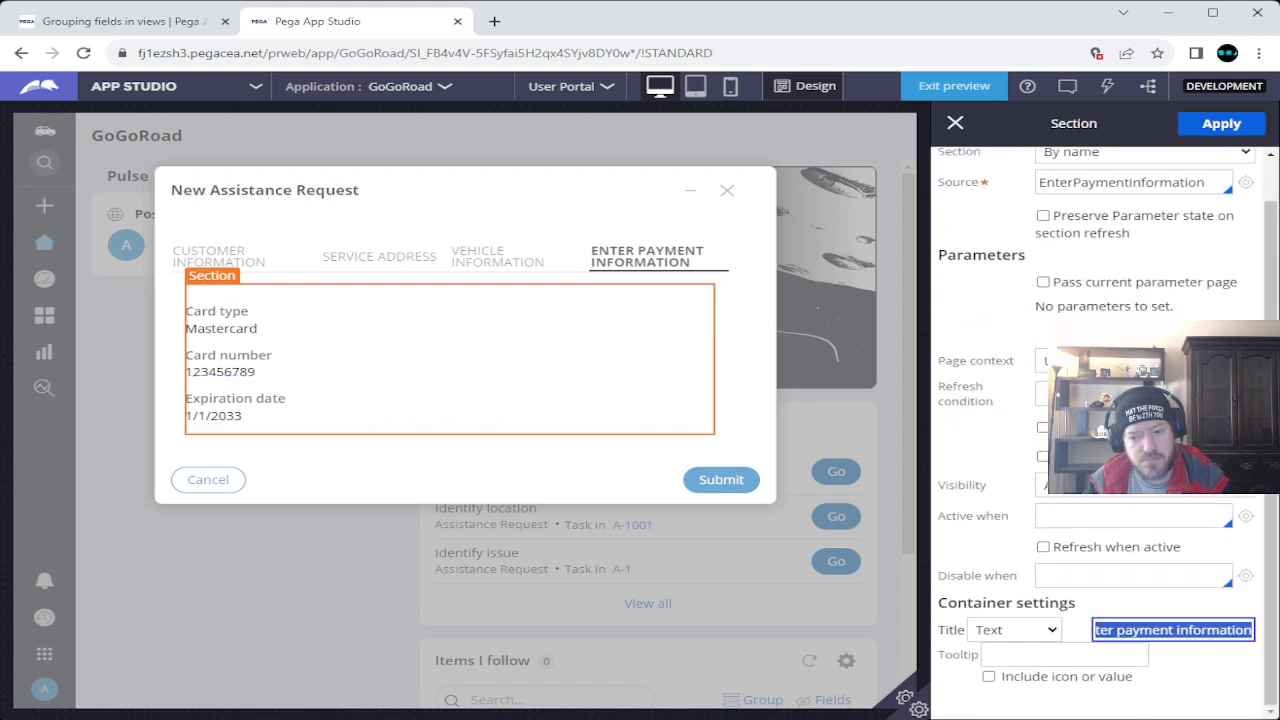
{"action": "type", "text": "Payment information"}
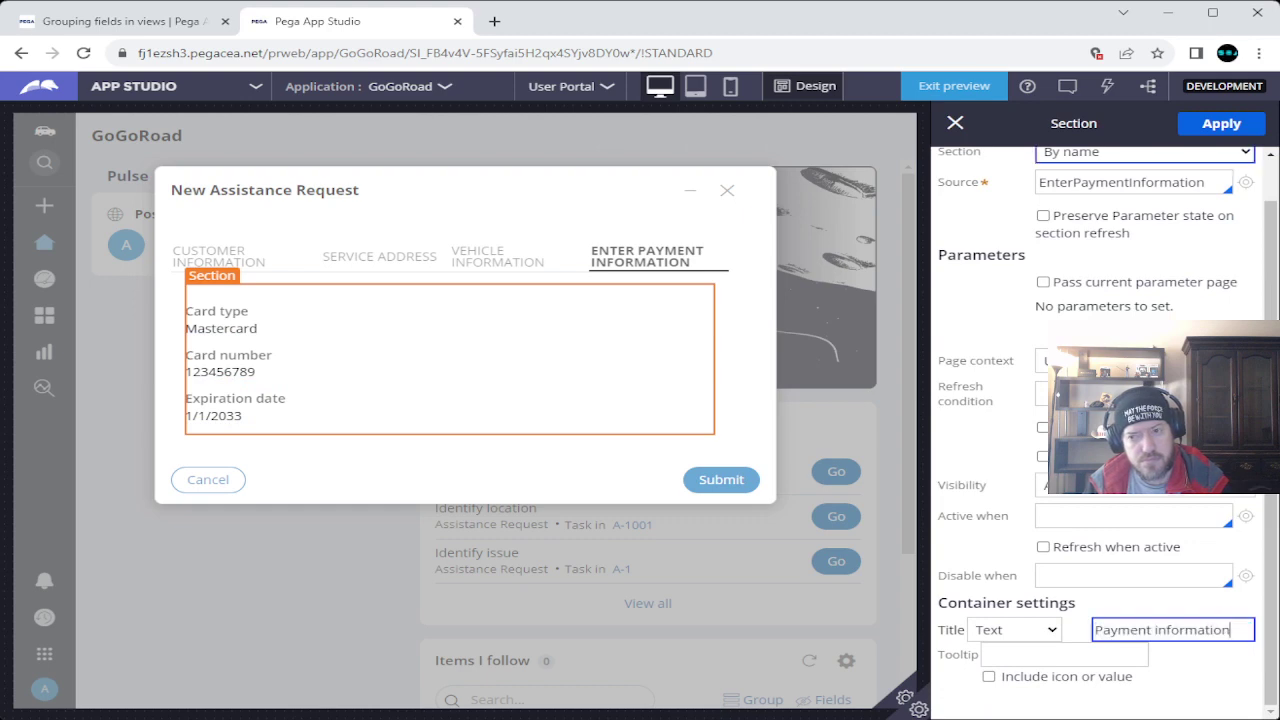
{"action": "left_click", "coordinate": [1221, 123]}
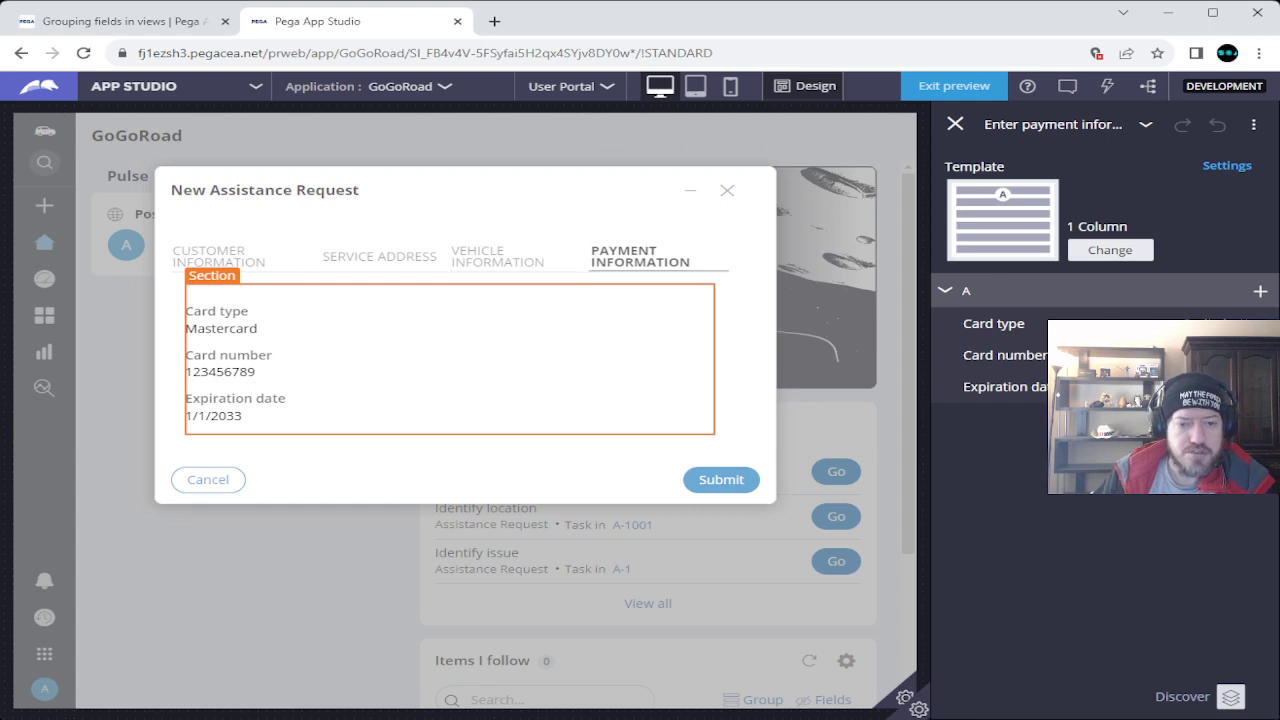
{"action": "left_click", "coordinate": [120, 21]}
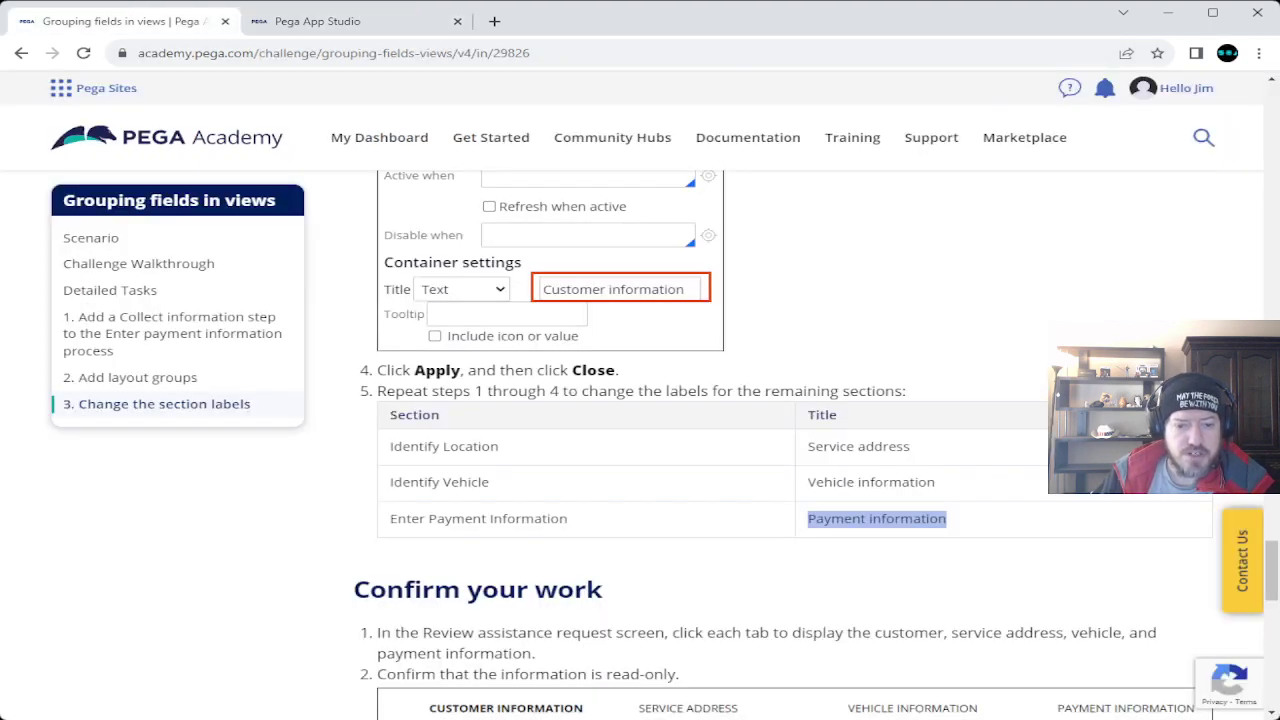
{"action": "left_click", "coordinate": [317, 21]}
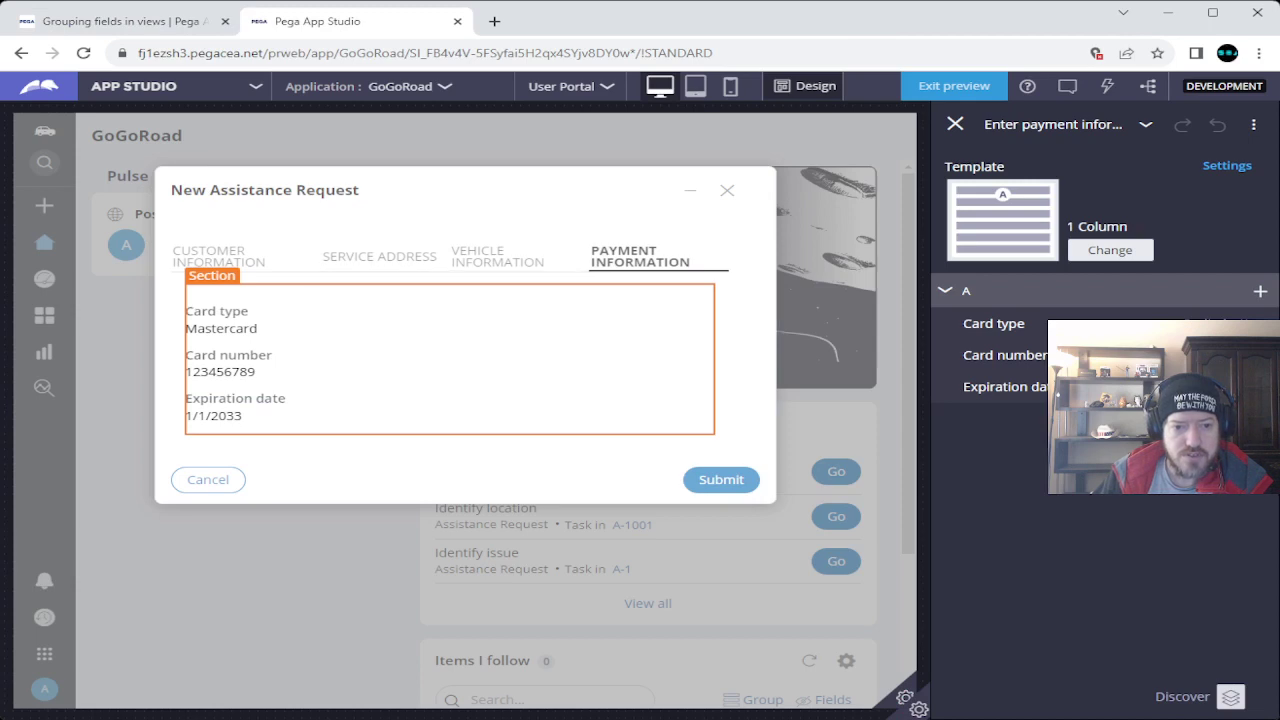
{"action": "left_click", "coordinate": [155, 21]}
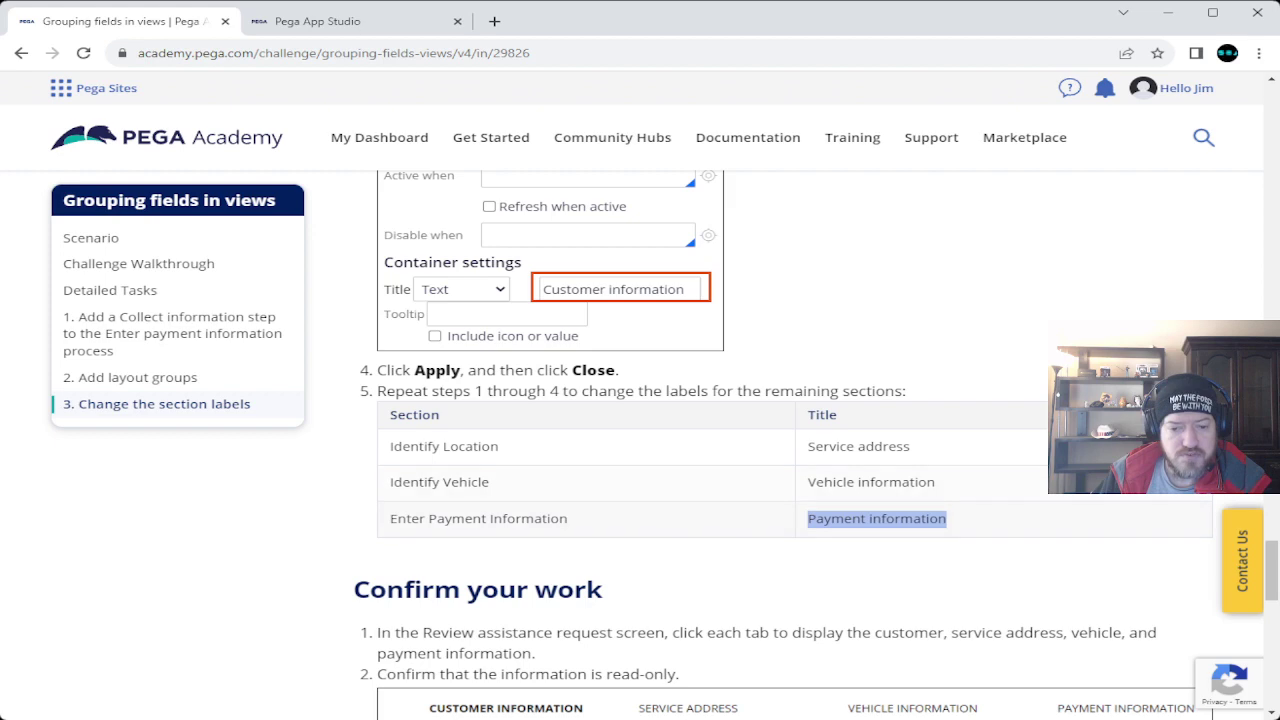
{"action": "left_click", "coordinate": [317, 21]}
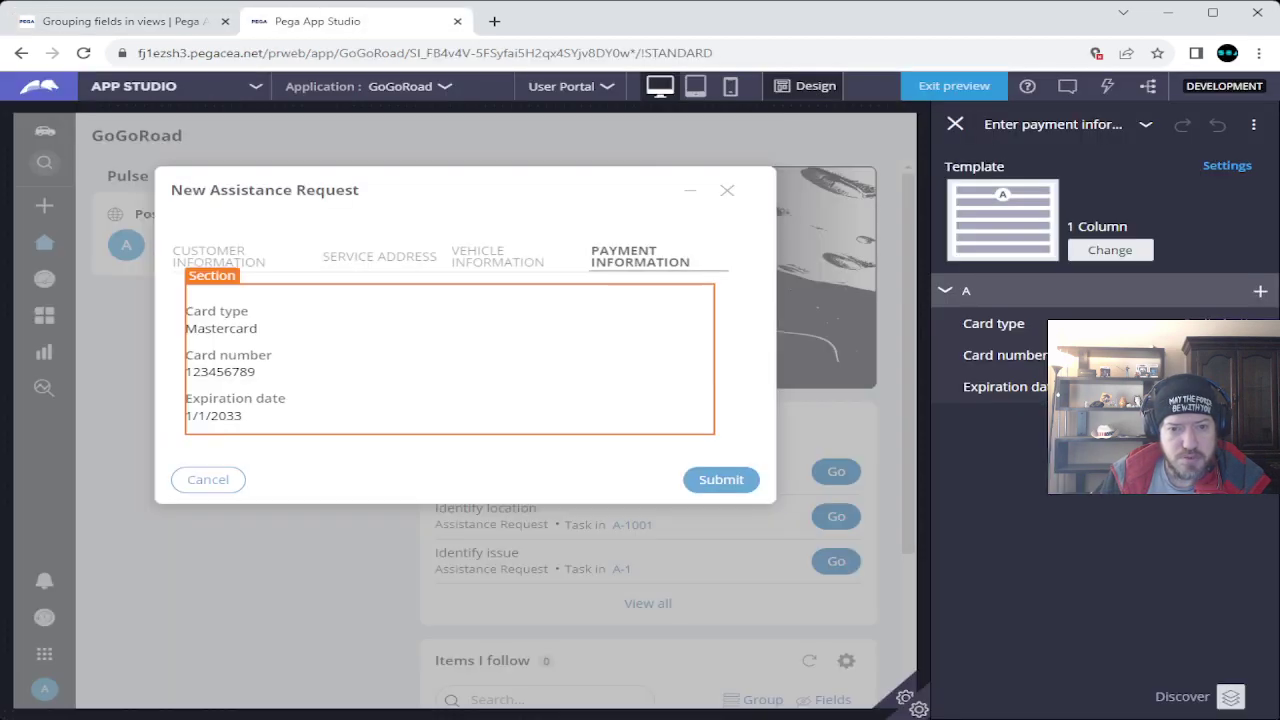
{"action": "left_click", "coordinate": [120, 21]}
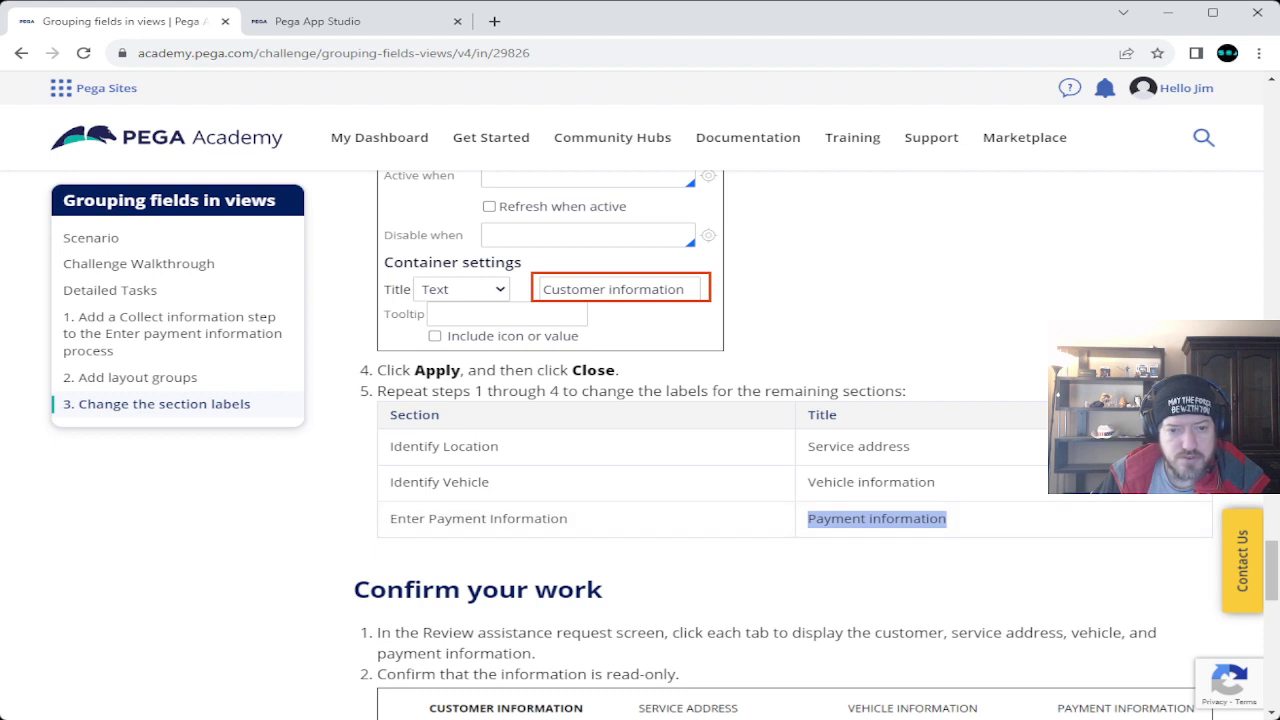
{"action": "scroll", "coordinate": [795, 430], "scroll_direction": "down", "scroll_amount": 3}
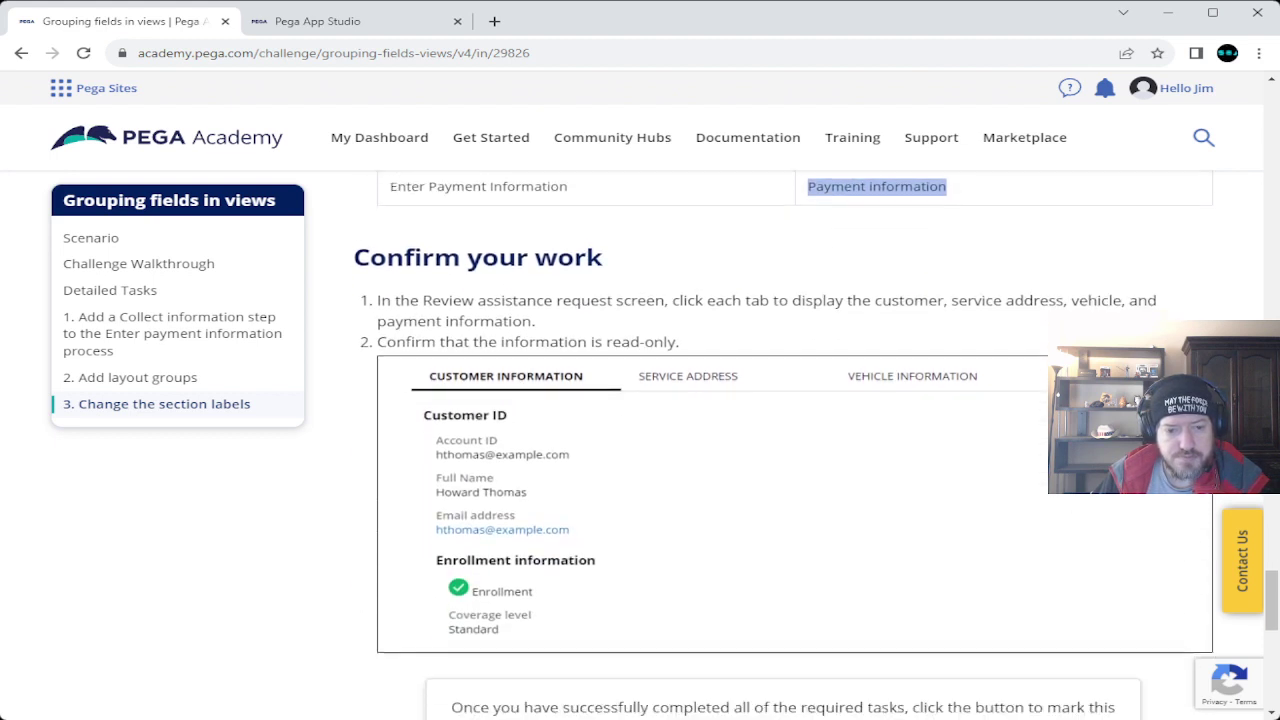
{"action": "scroll", "coordinate": [795, 440], "scroll_direction": "down", "scroll_amount": 1}
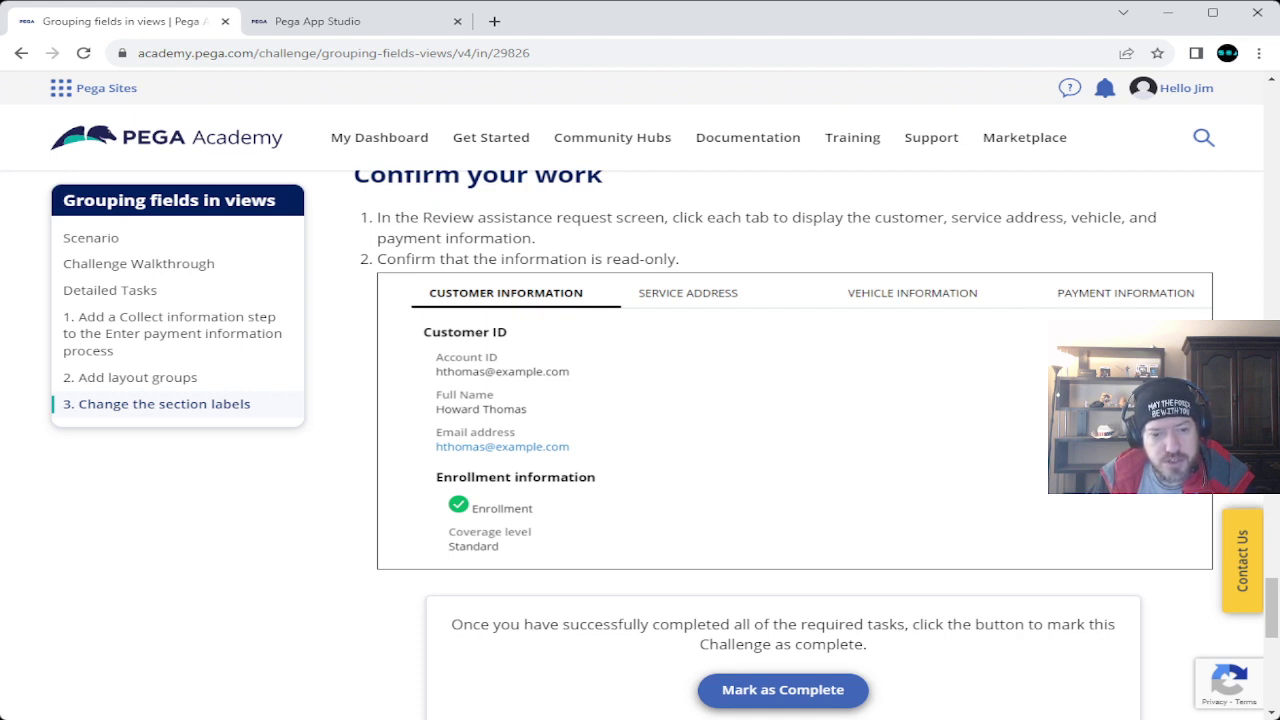
{"action": "left_click", "coordinate": [320, 21]}
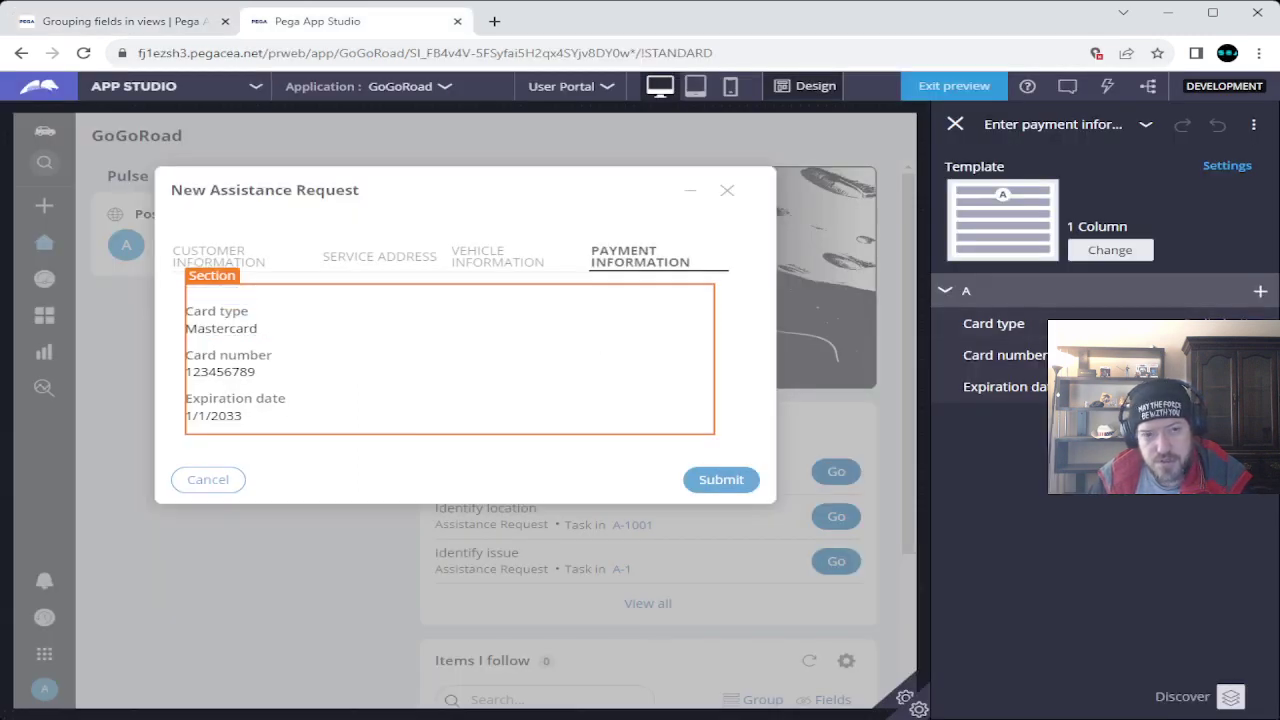
{"action": "left_click", "coordinate": [125, 21]}
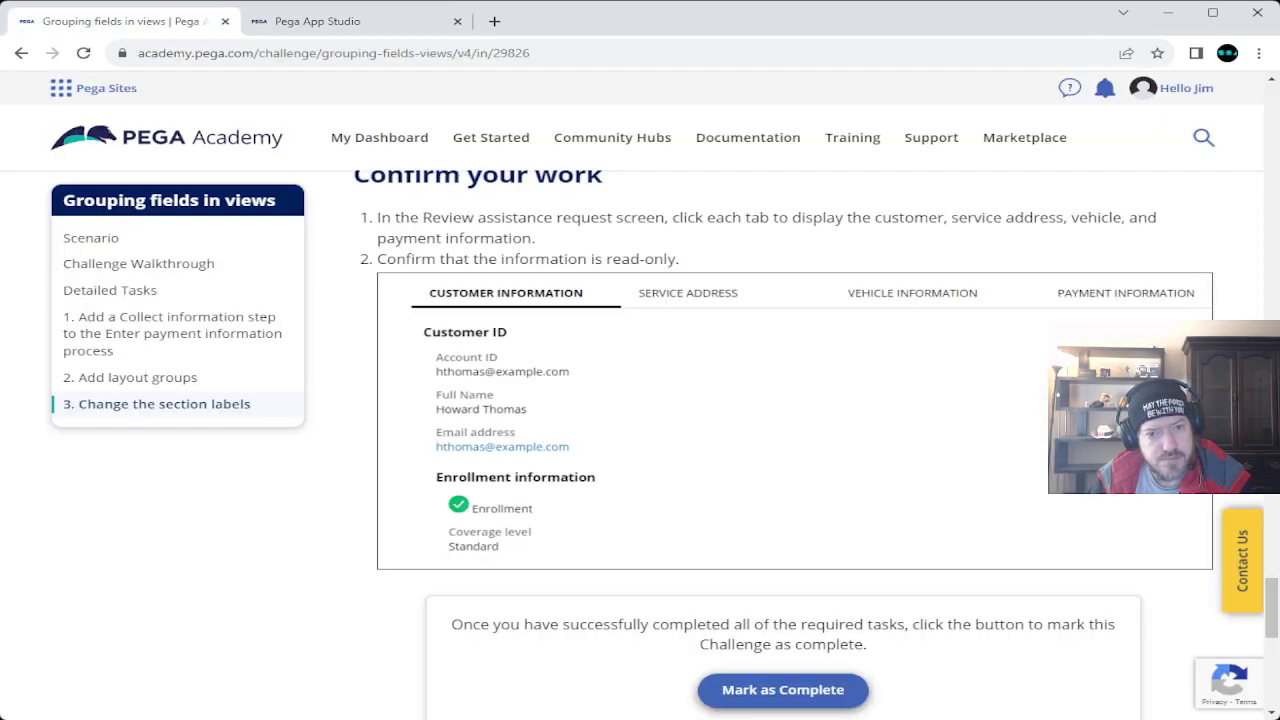
{"action": "scroll", "coordinate": [795, 445], "scroll_direction": "up", "scroll_amount": 3}
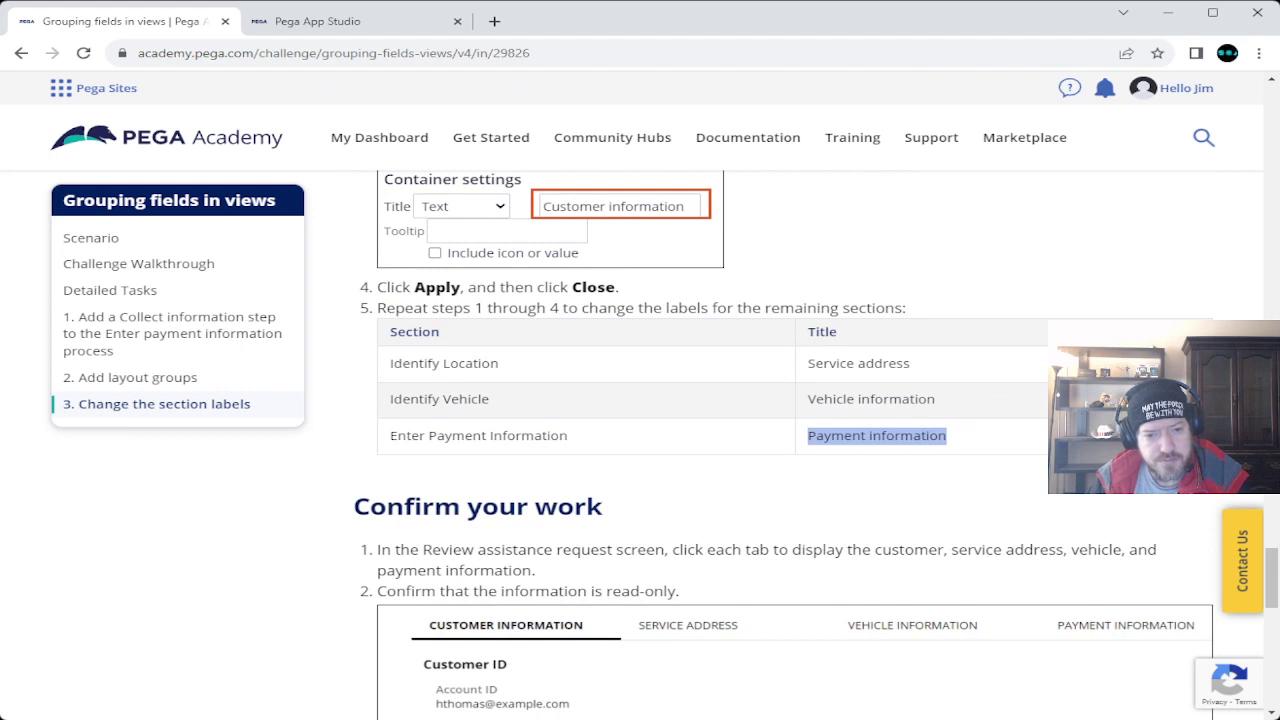
{"action": "scroll", "coordinate": [795, 445], "scroll_direction": "down", "scroll_amount": 2}
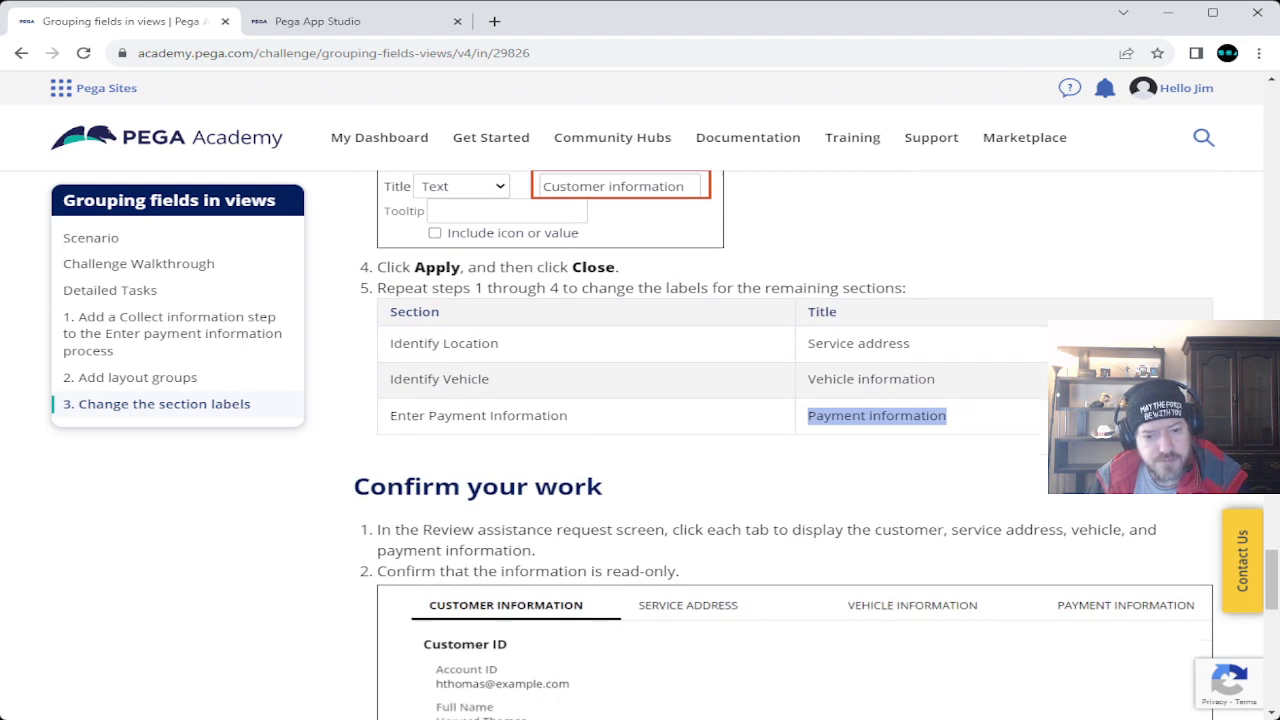
{"action": "scroll", "coordinate": [795, 445], "scroll_direction": "down", "scroll_amount": 2}
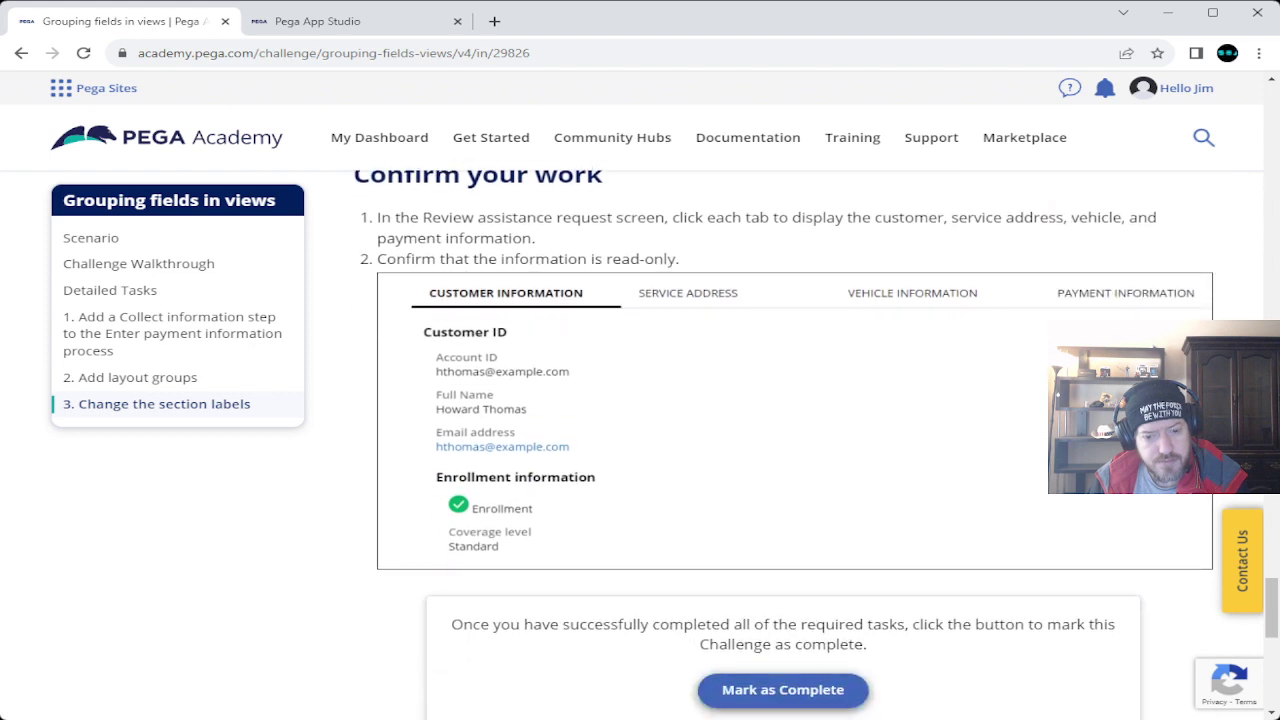
{"action": "scroll", "coordinate": [795, 445], "scroll_direction": "down", "scroll_amount": 1}
{"action": "scroll", "coordinate": [795, 445], "scroll_direction": "up", "scroll_amount": 2}
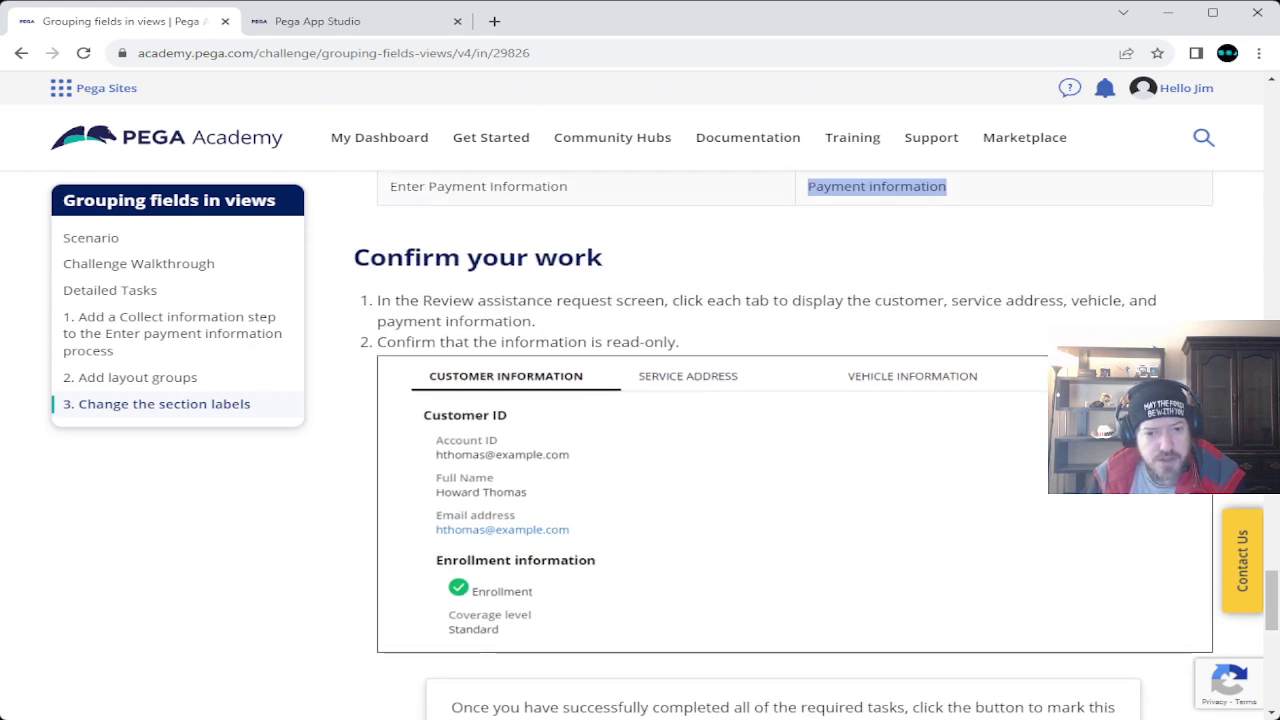
{"action": "key", "text": "ctrl+Tab"}
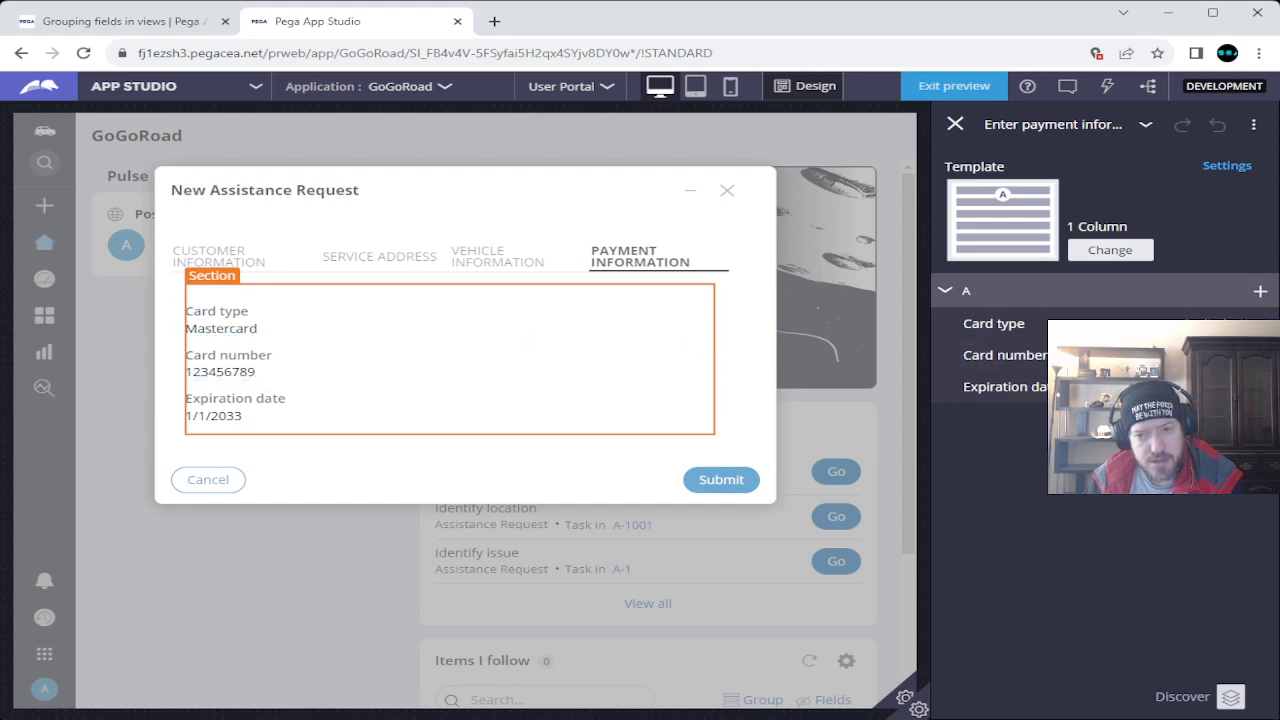
Preview without design mode and confirm the Service address tab's address and zip code are read-only.
{"action": "left_click", "coordinate": [955, 124]}
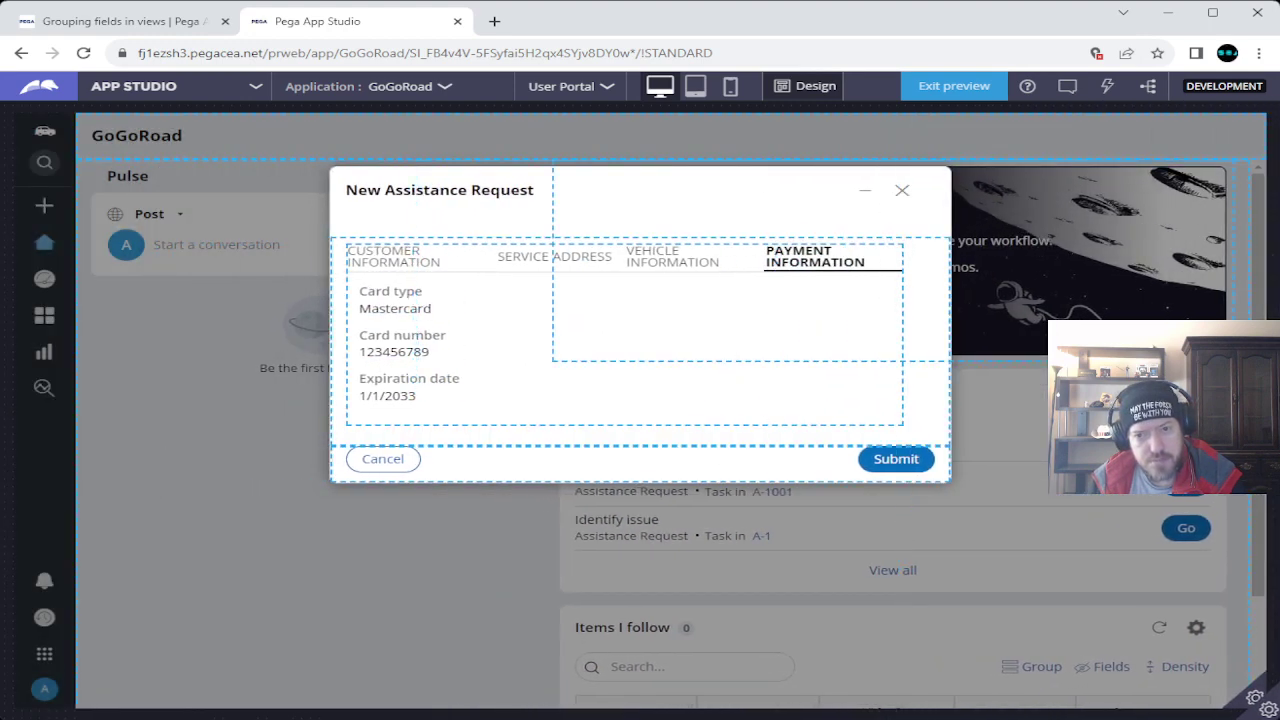
{"action": "left_click", "coordinate": [815, 86]}
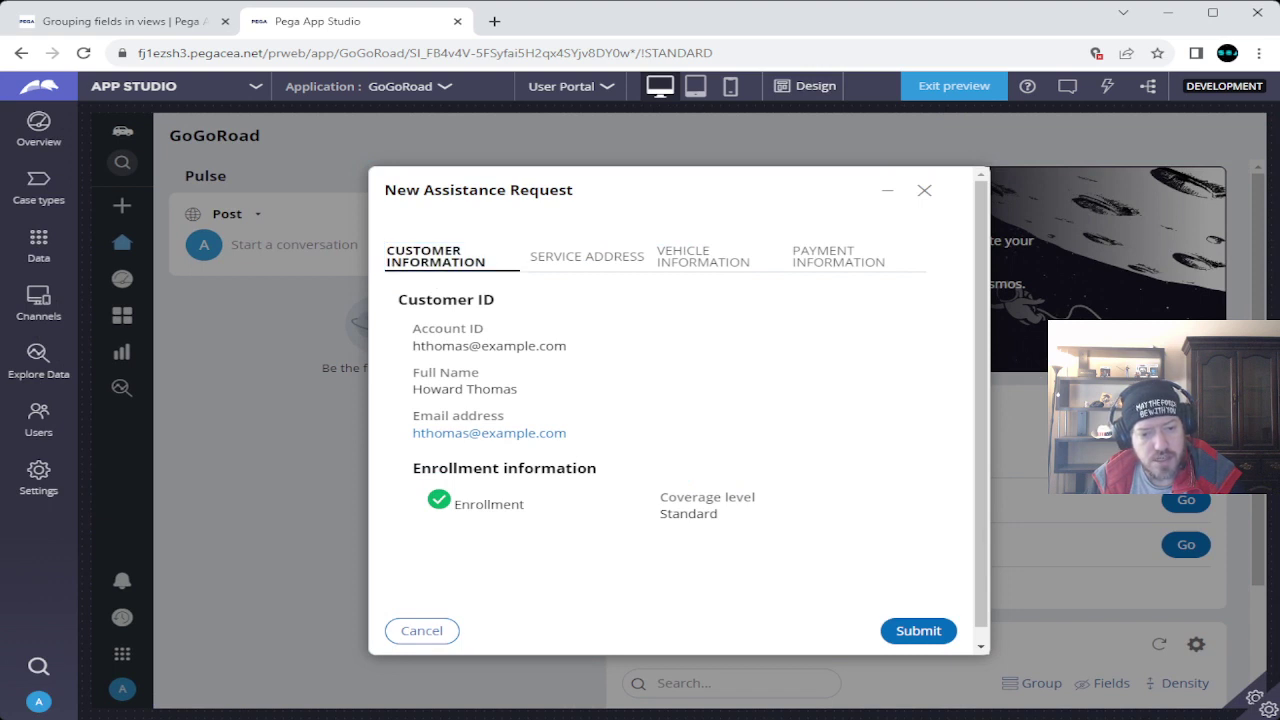
{"action": "key", "text": "Tab"}
{"action": "left_click_drag", "start_coordinate": [459, 346], "coordinate": [438, 373]}
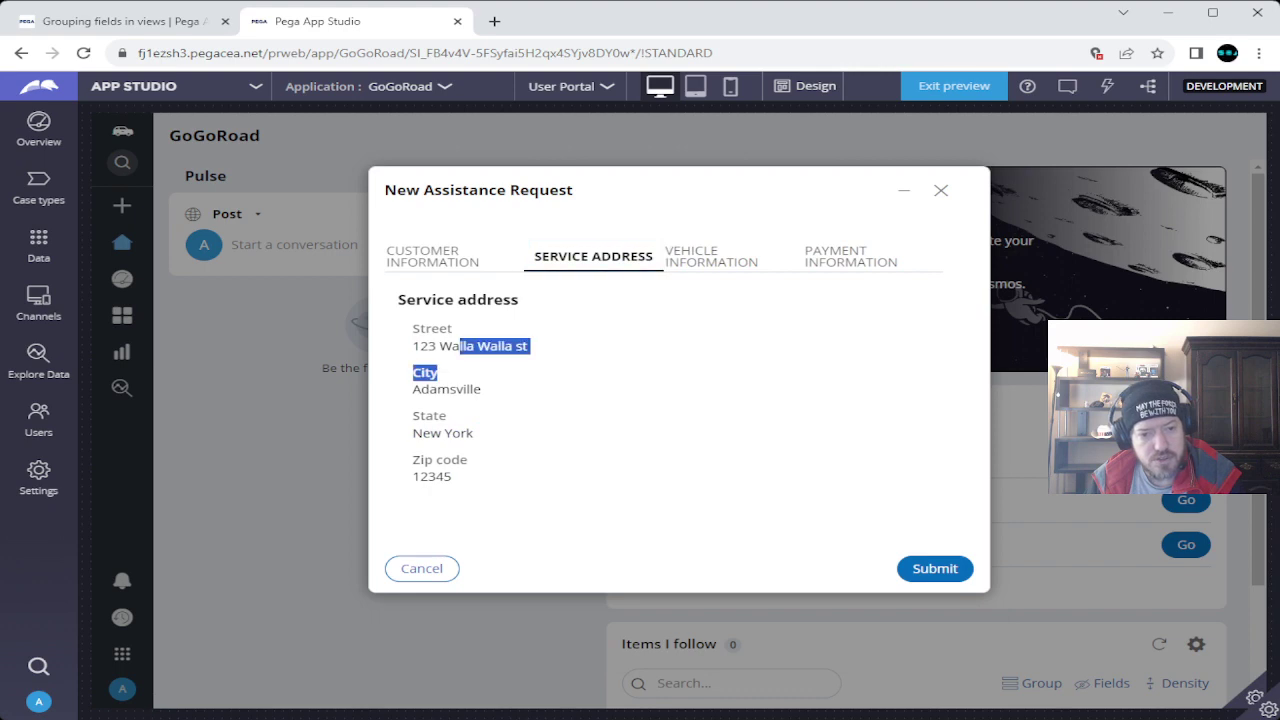
{"action": "left_click", "coordinate": [438, 373]}
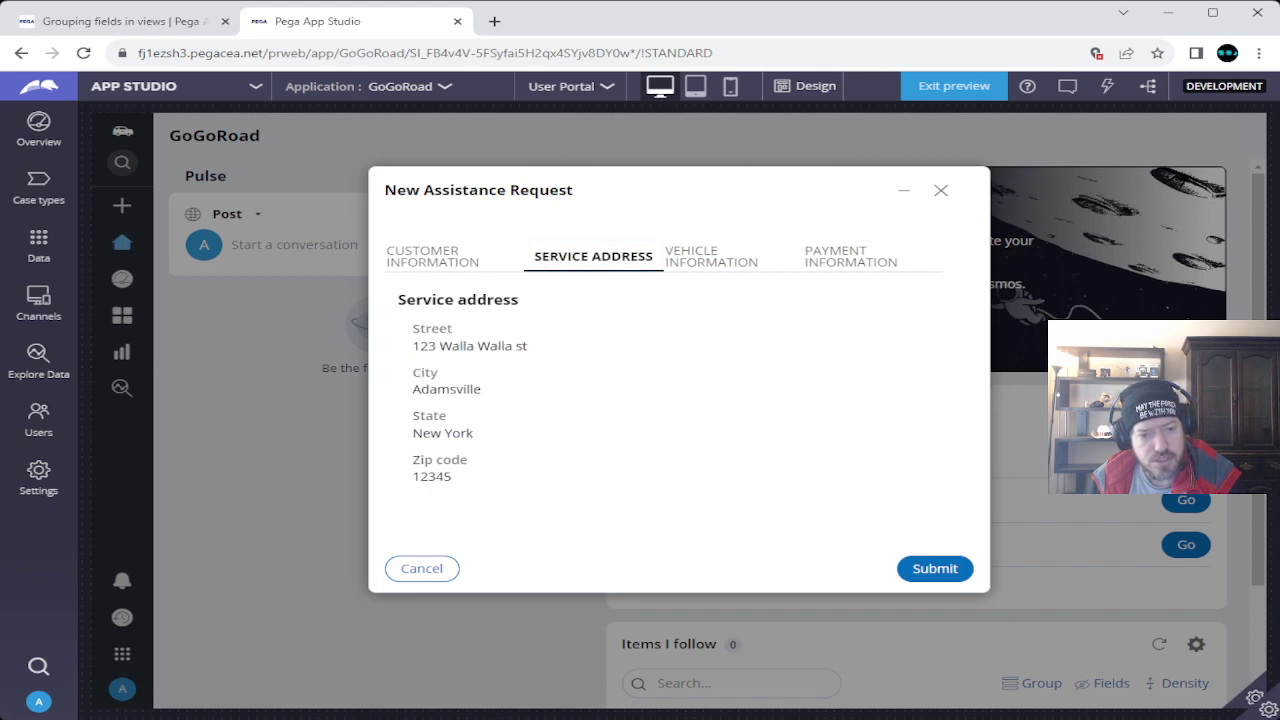
{"action": "double_click", "coordinate": [431, 476]}
Check the Vehicle information and Payment information tabs are read-only, then return to Academy.
{"action": "left_click", "coordinate": [713, 256]}
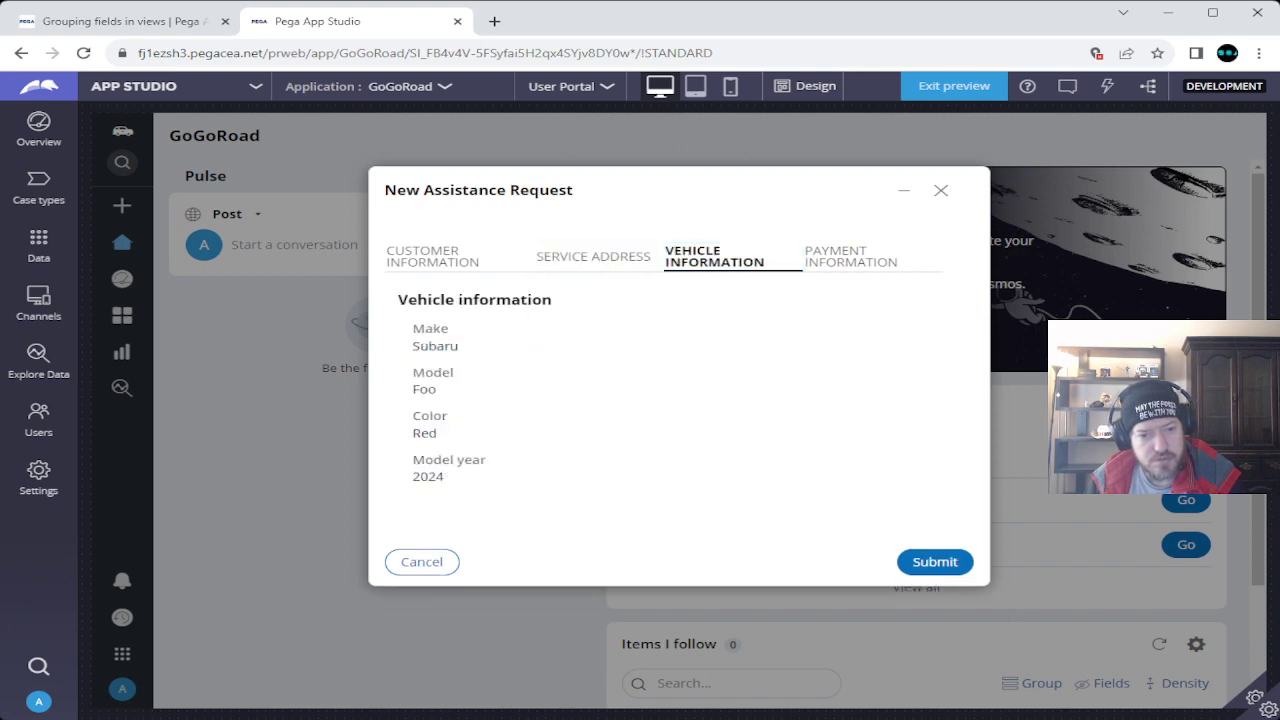
{"action": "left_click_drag", "start_coordinate": [413, 366], "coordinate": [437, 392]}
{"action": "left_click", "coordinate": [437, 392]}
{"action": "left_click", "coordinate": [853, 256]}
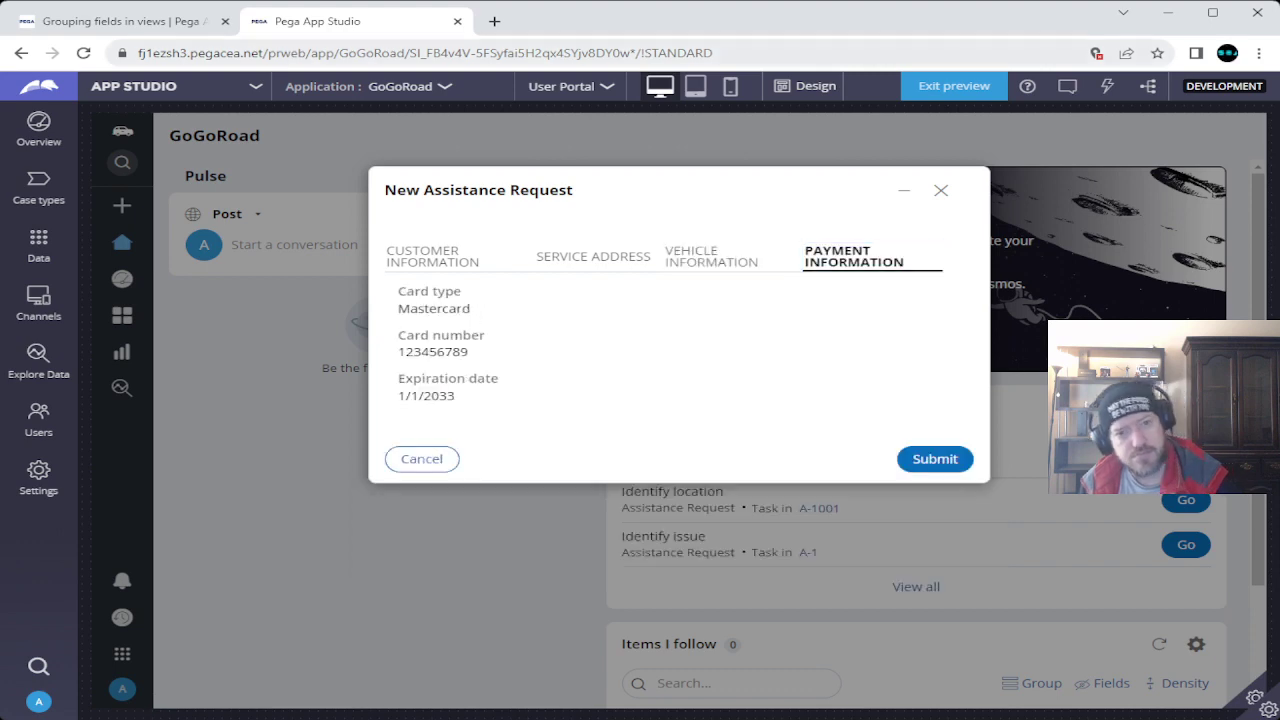
{"action": "key", "text": "ctrl+shift+Tab"}
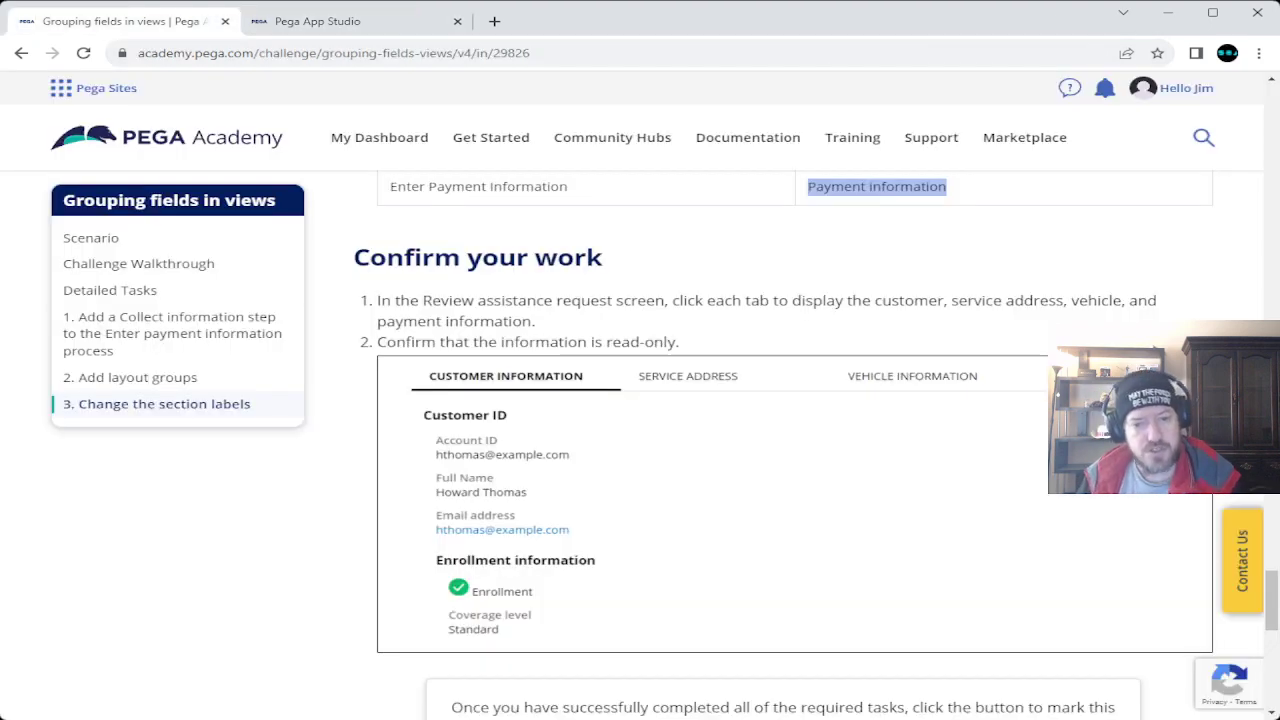
Note the read-only requirement, then choose Mark as Complete and confirm it for Grouping fields in views.
{"action": "left_click_drag", "start_coordinate": [606, 342], "coordinate": [680, 342]}
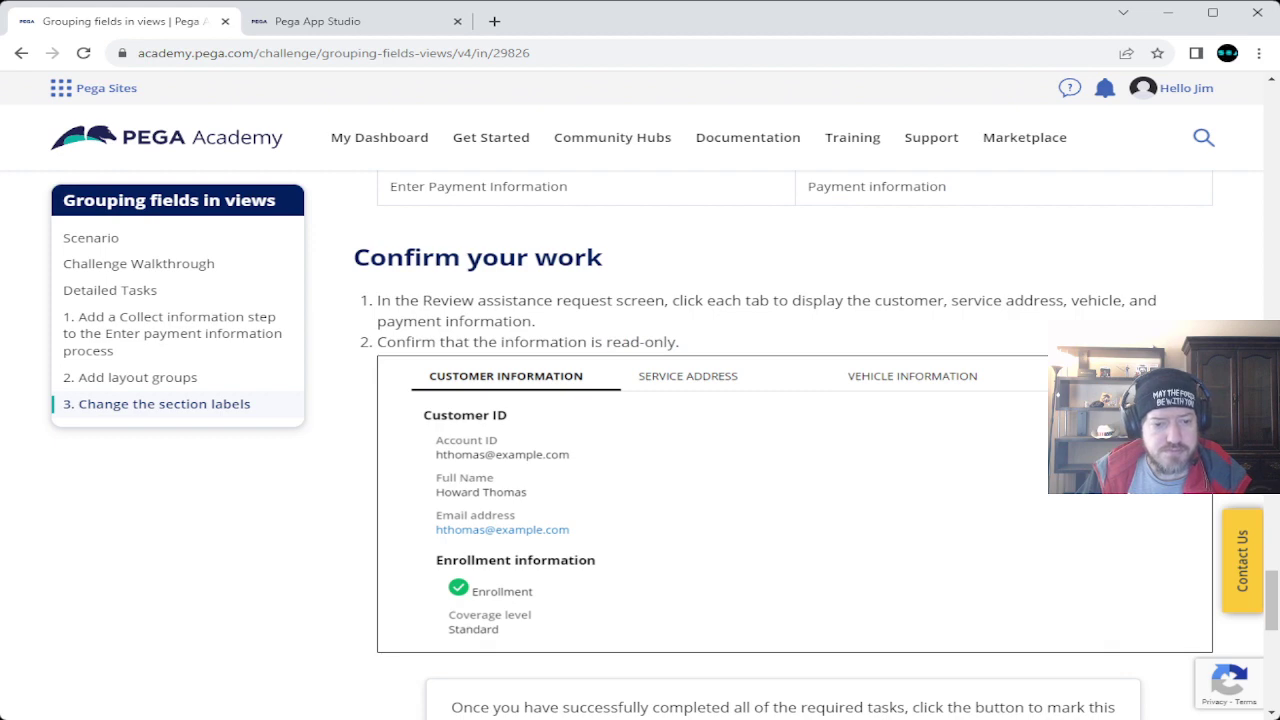
{"action": "scroll", "coordinate": [795, 445], "scroll_direction": "down", "scroll_amount": 4}
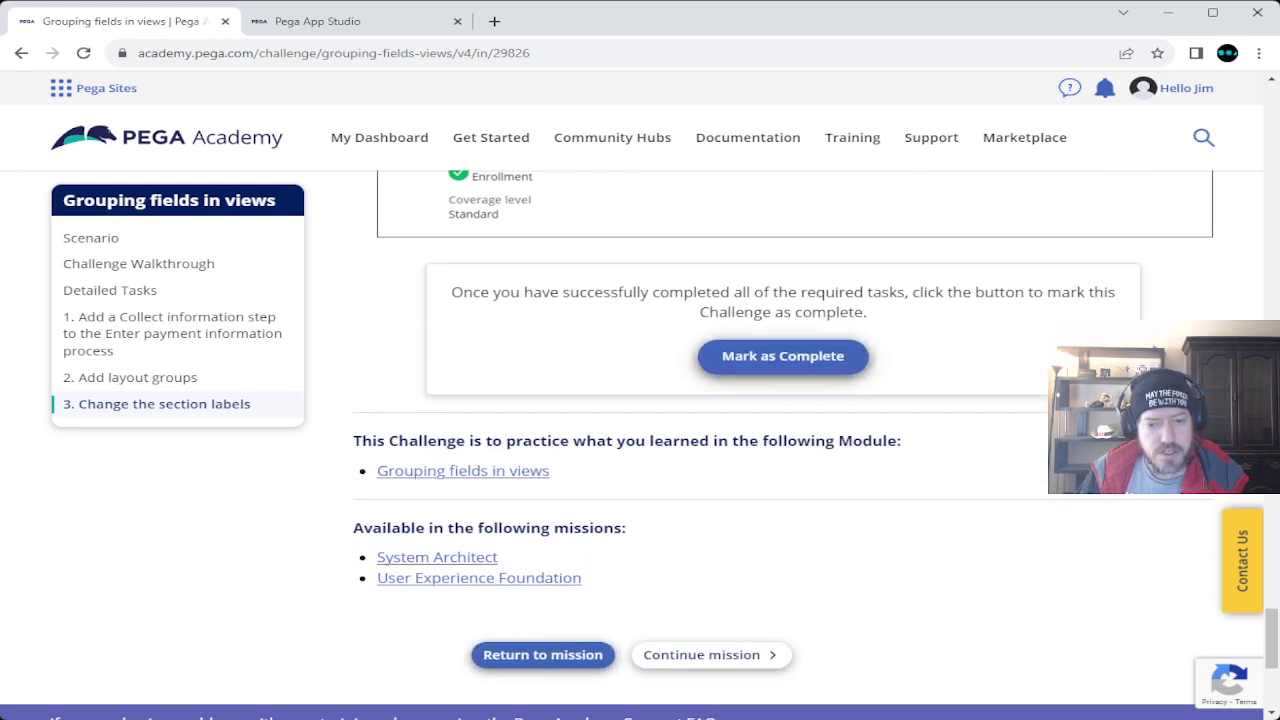
{"action": "left_click", "coordinate": [785, 357]}
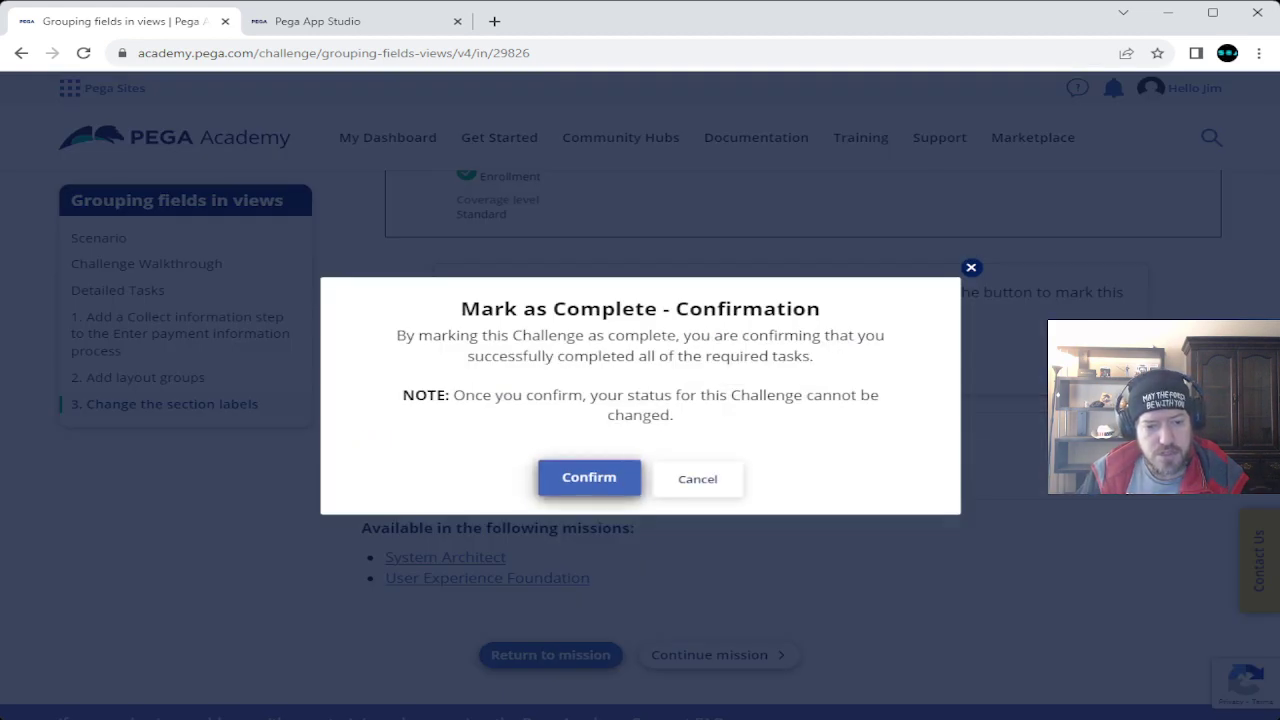
{"action": "left_click", "coordinate": [589, 478]}
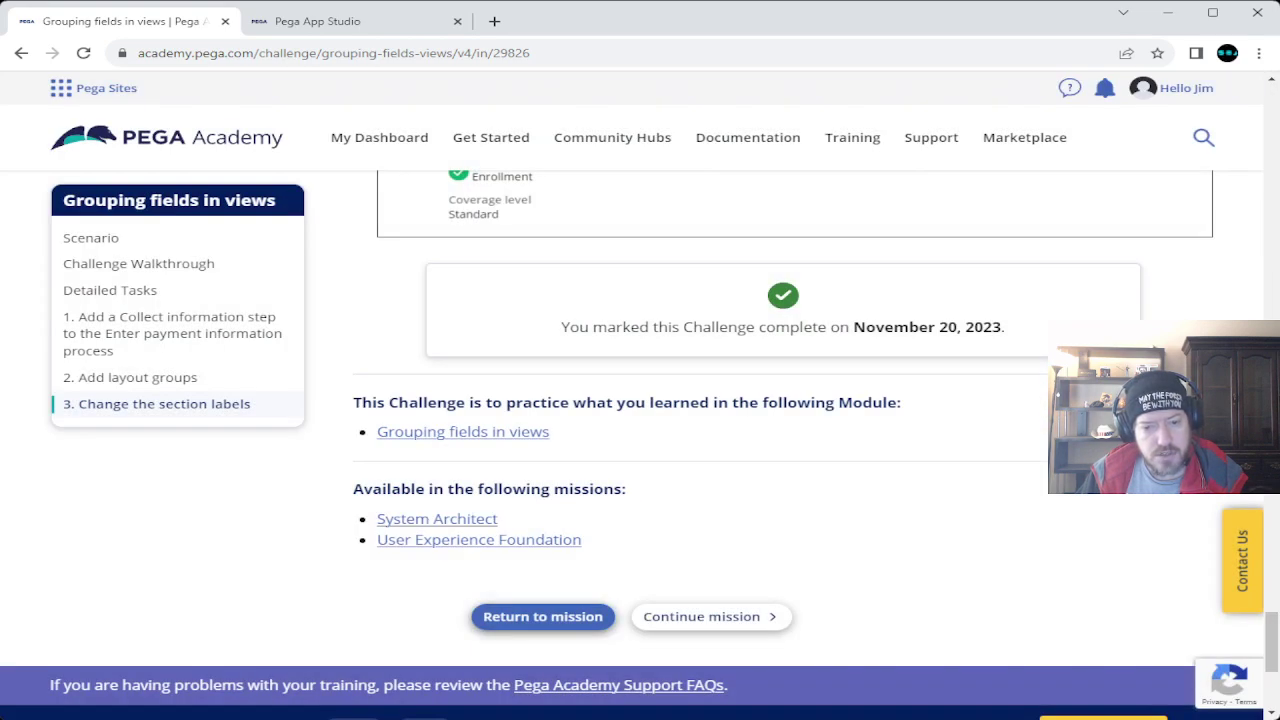
{"action": "scroll", "coordinate": [640, 445], "scroll_direction": "up", "scroll_amount": 10}
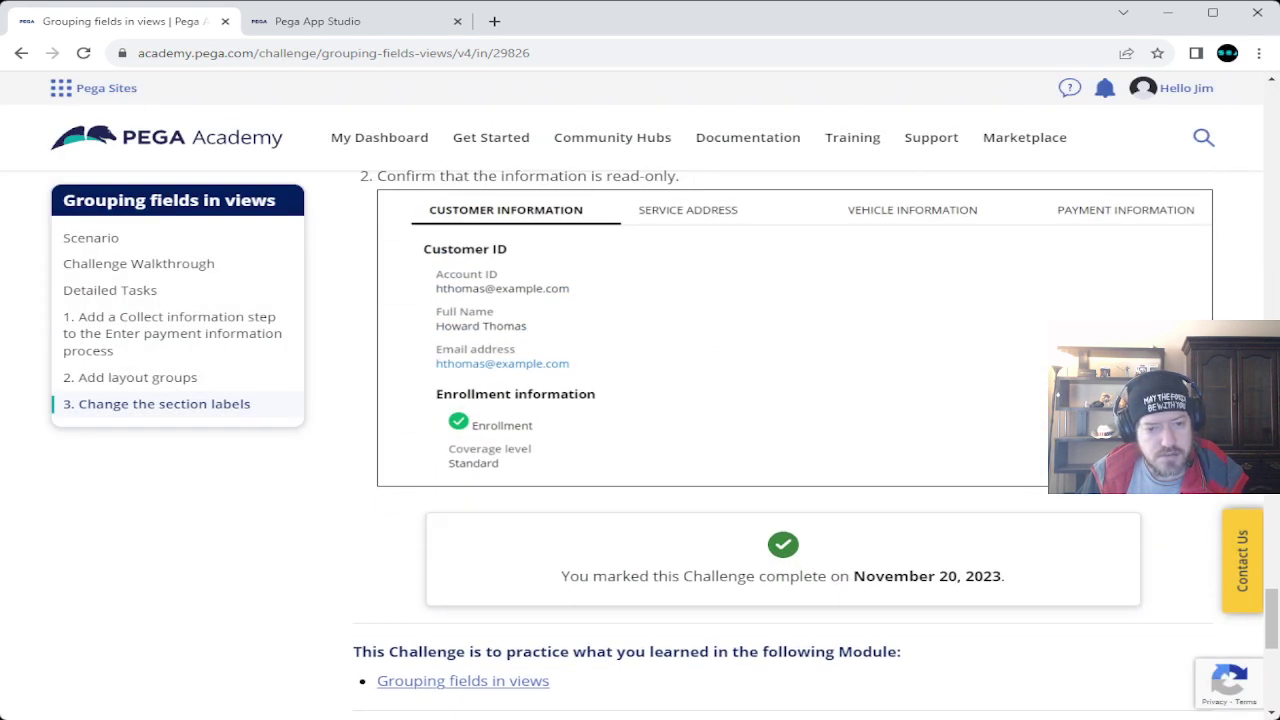
{"action": "scroll", "coordinate": [640, 445], "scroll_direction": "up", "scroll_amount": 15}
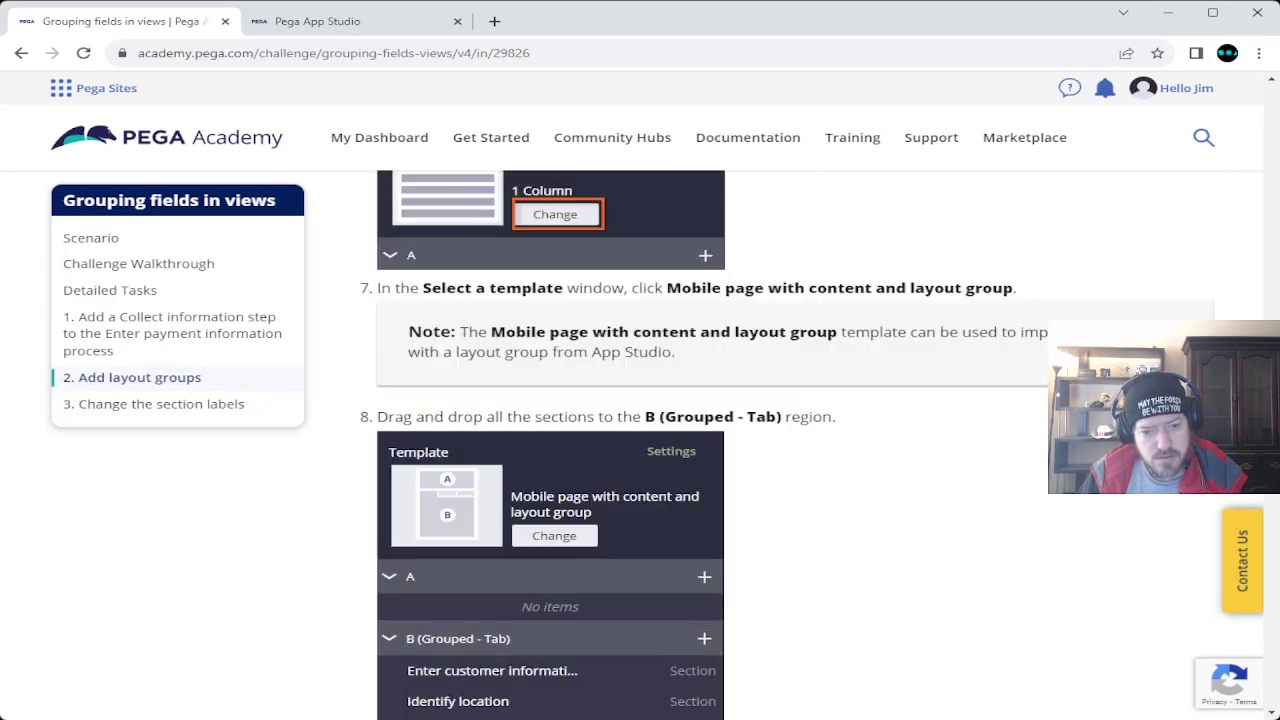
{"action": "scroll", "coordinate": [640, 445], "scroll_direction": "up", "scroll_amount": 15}
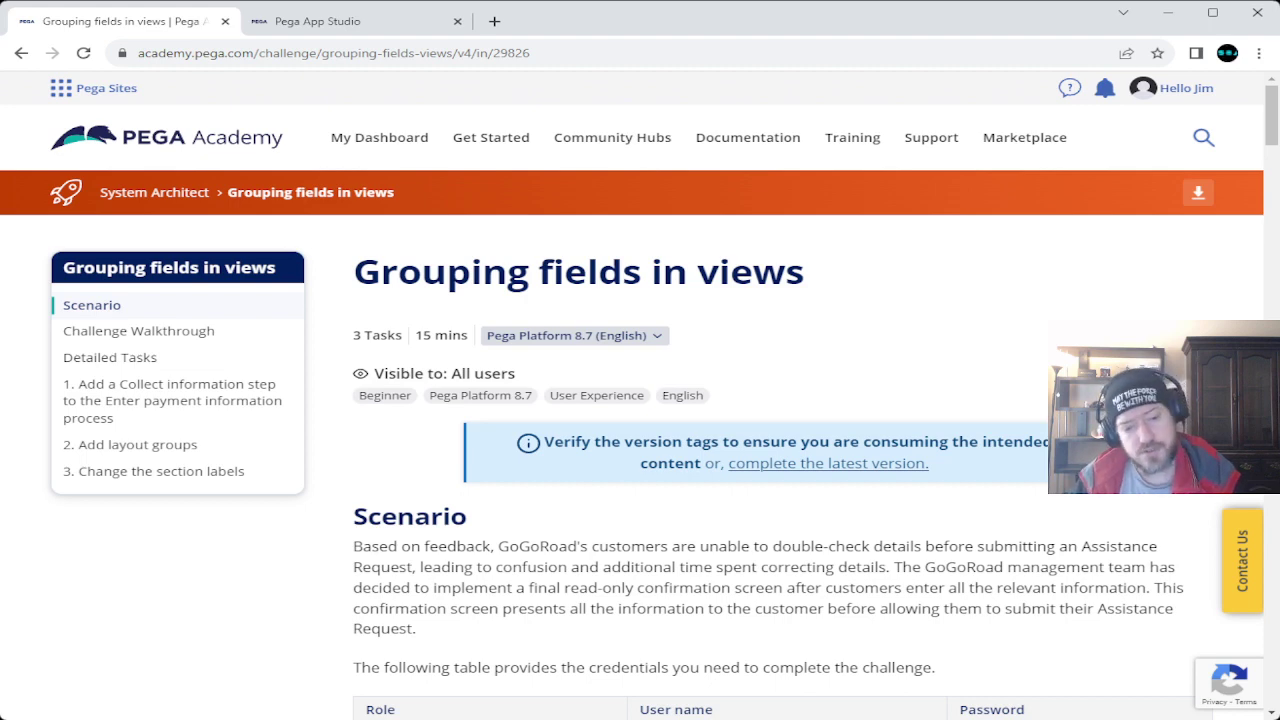
{"action": "scroll", "coordinate": [780, 450], "scroll_direction": "down", "scroll_amount": 20}
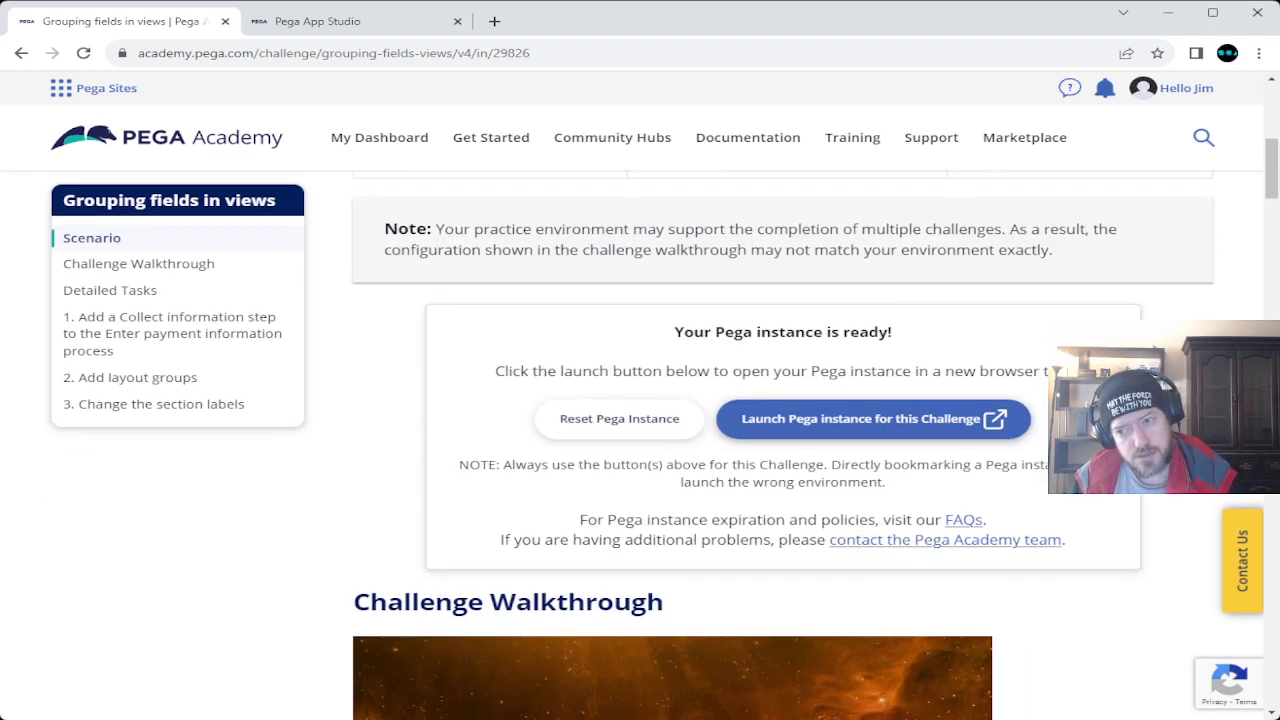
{"action": "scroll", "coordinate": [780, 450], "scroll_direction": "down", "scroll_amount": 20}
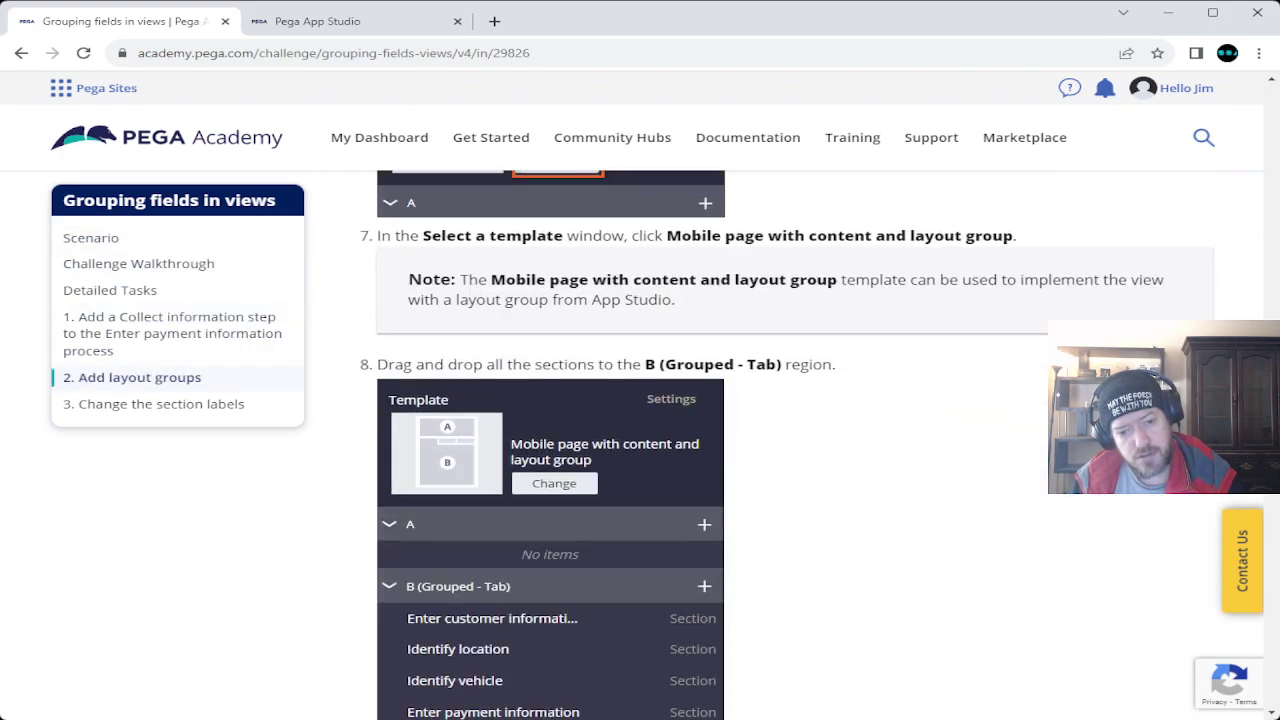
{"action": "scroll", "coordinate": [780, 450], "scroll_direction": "down", "scroll_amount": 1}
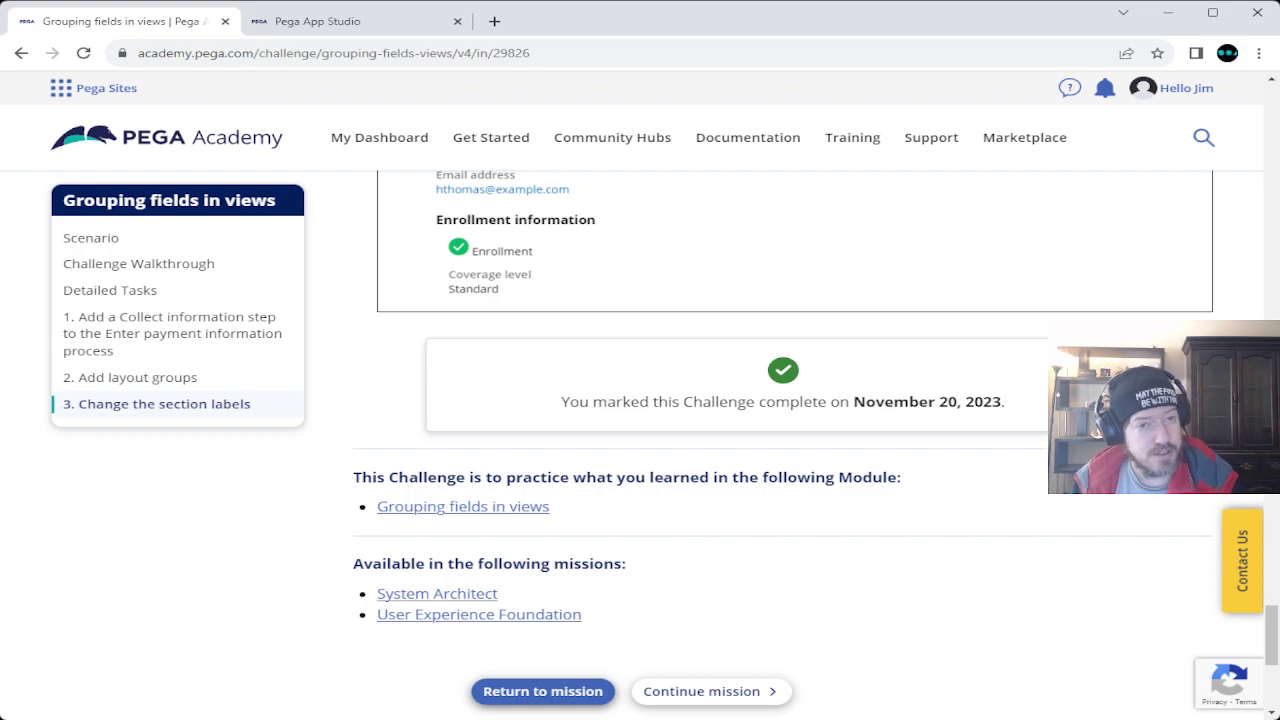
{"action": "scroll", "coordinate": [780, 450], "scroll_direction": "up", "scroll_amount": 20}
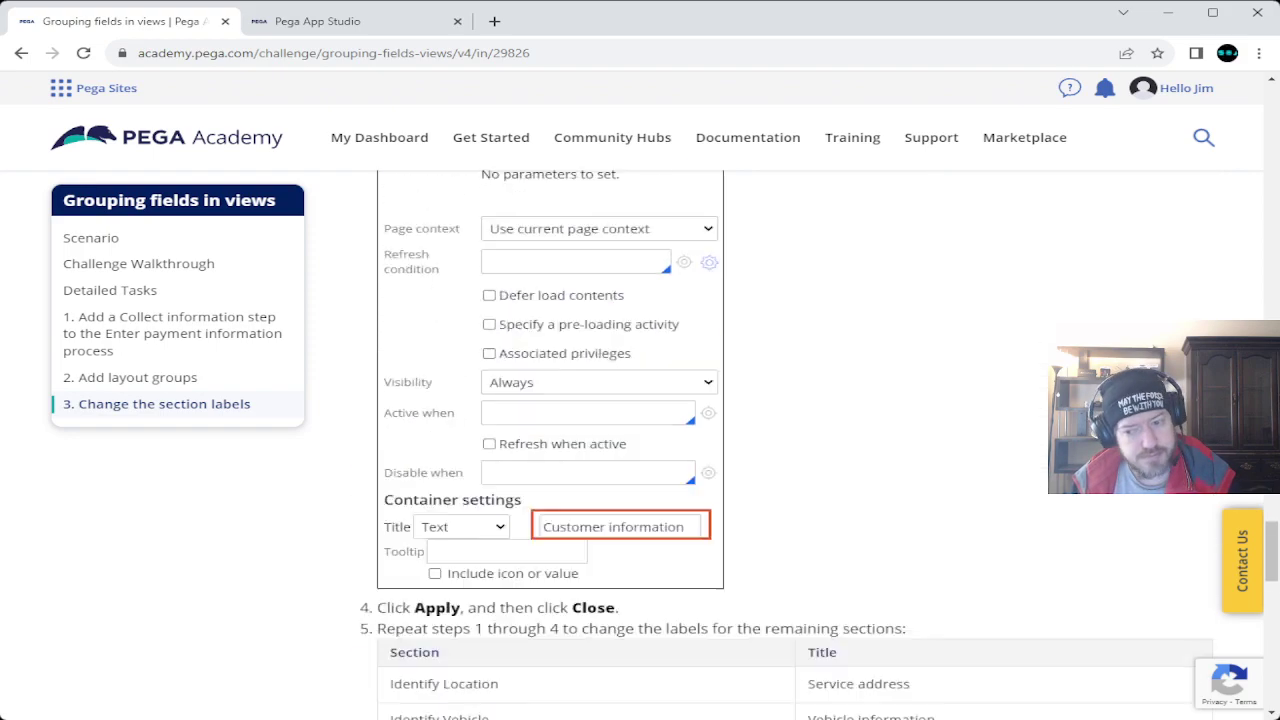
{"action": "scroll", "coordinate": [780, 450], "scroll_direction": "up", "scroll_amount": 20}
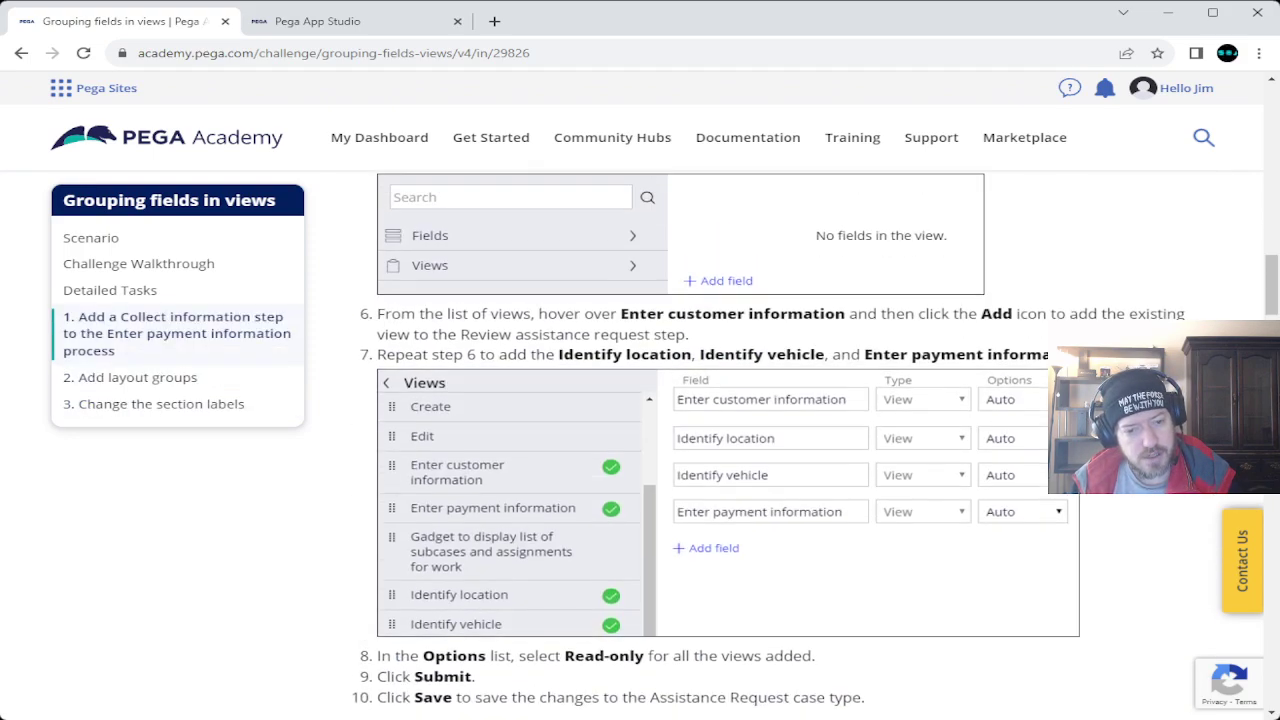
{"action": "scroll", "coordinate": [780, 450], "scroll_direction": "up", "scroll_amount": 8}
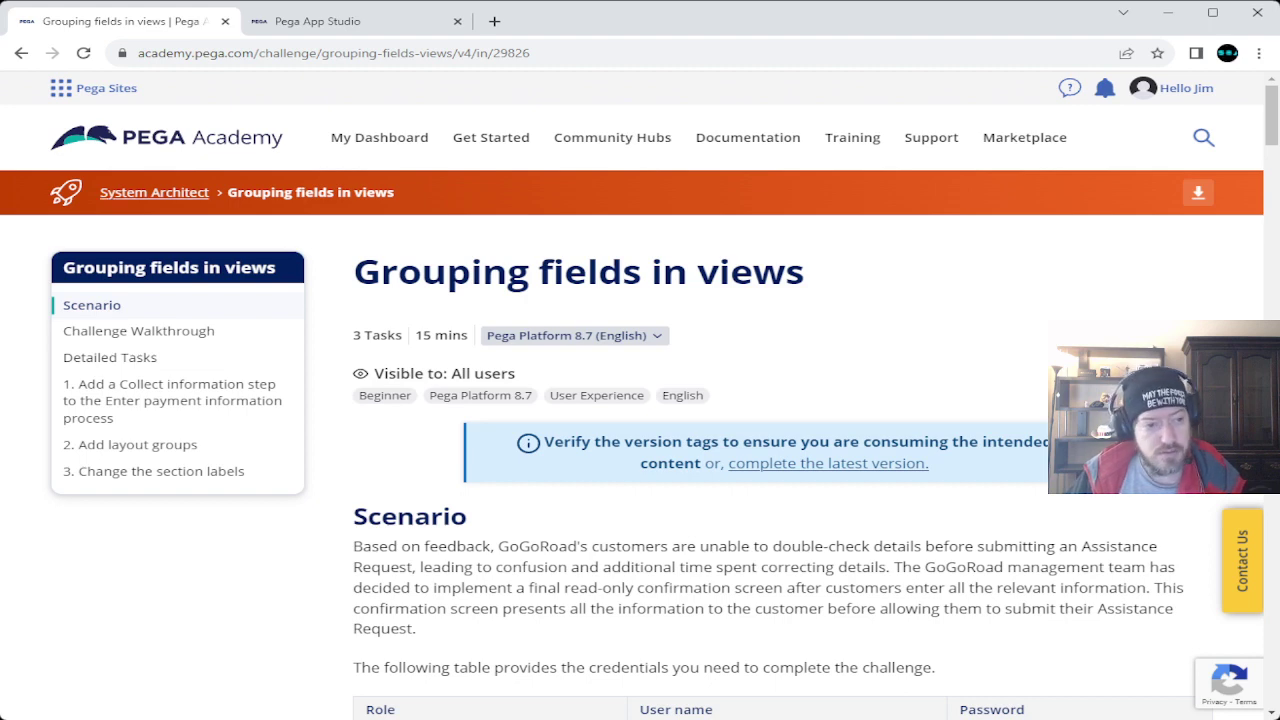
Return to the System Architect mission page and scroll down to the Displaying list data in views challenge.
{"action": "left_click", "coordinate": [154, 192]}
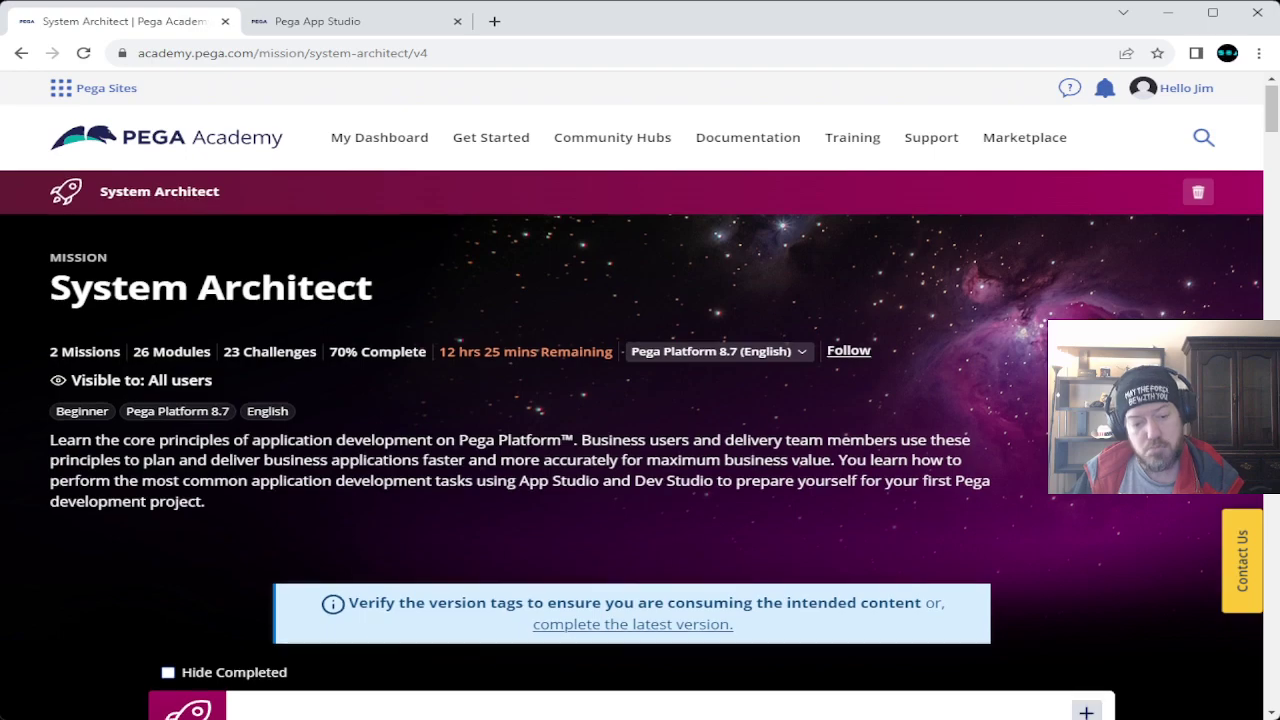
{"action": "scroll", "coordinate": [640, 445], "scroll_direction": "down", "scroll_amount": 10}
{"action": "scroll", "coordinate": [640, 445], "scroll_direction": "down", "scroll_amount": 10}
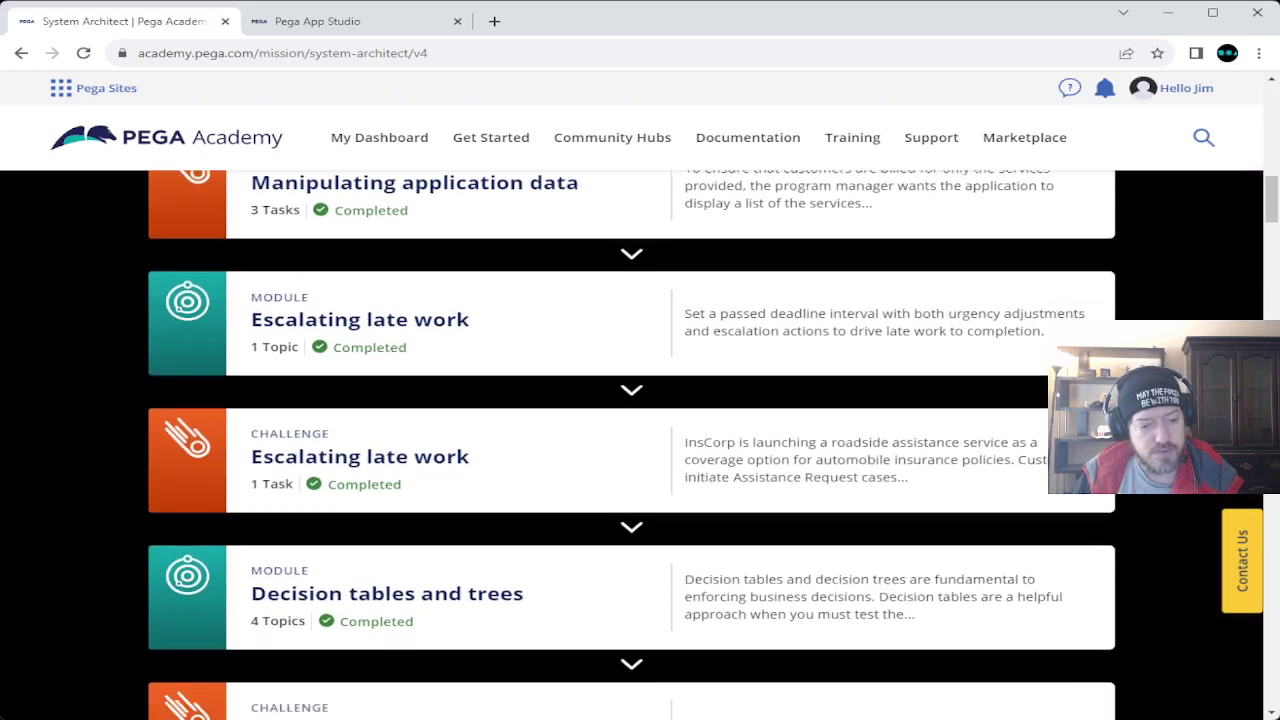
{"action": "scroll", "coordinate": [640, 445], "scroll_direction": "down", "scroll_amount": 5}
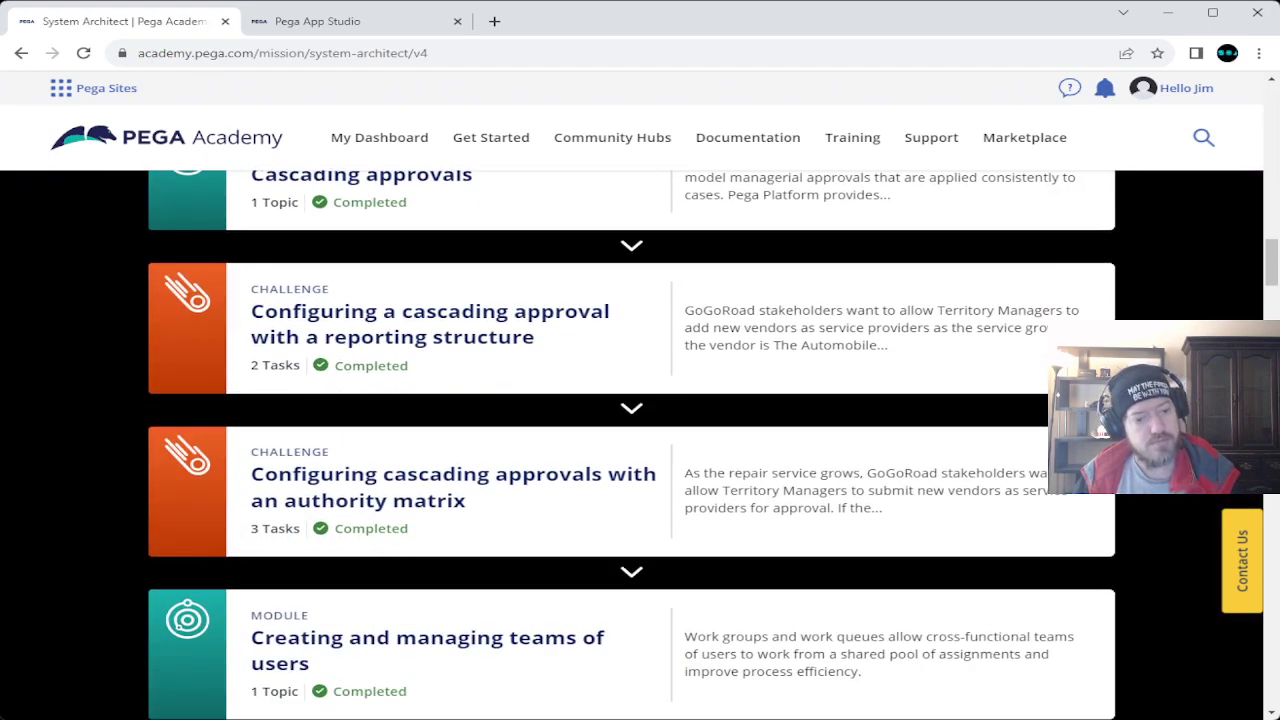
{"action": "scroll", "coordinate": [640, 445], "scroll_direction": "down", "scroll_amount": 9}
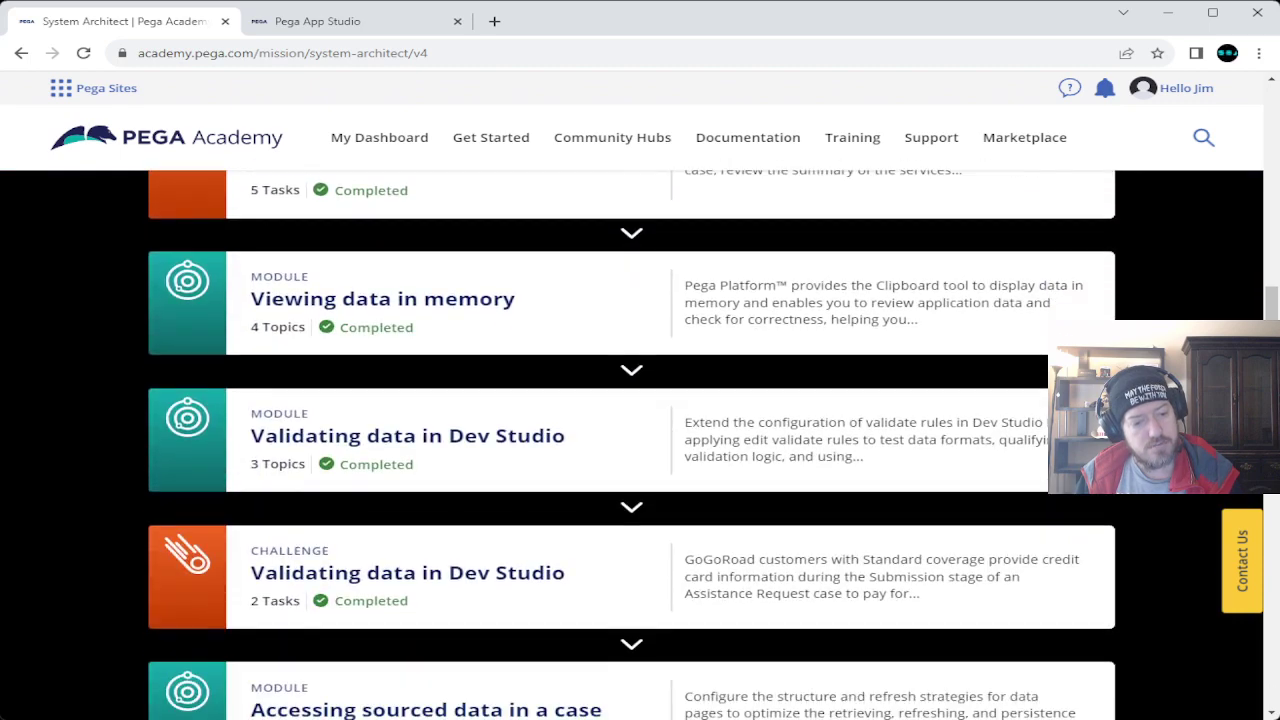
{"action": "scroll", "coordinate": [640, 445], "scroll_direction": "down", "scroll_amount": 8}
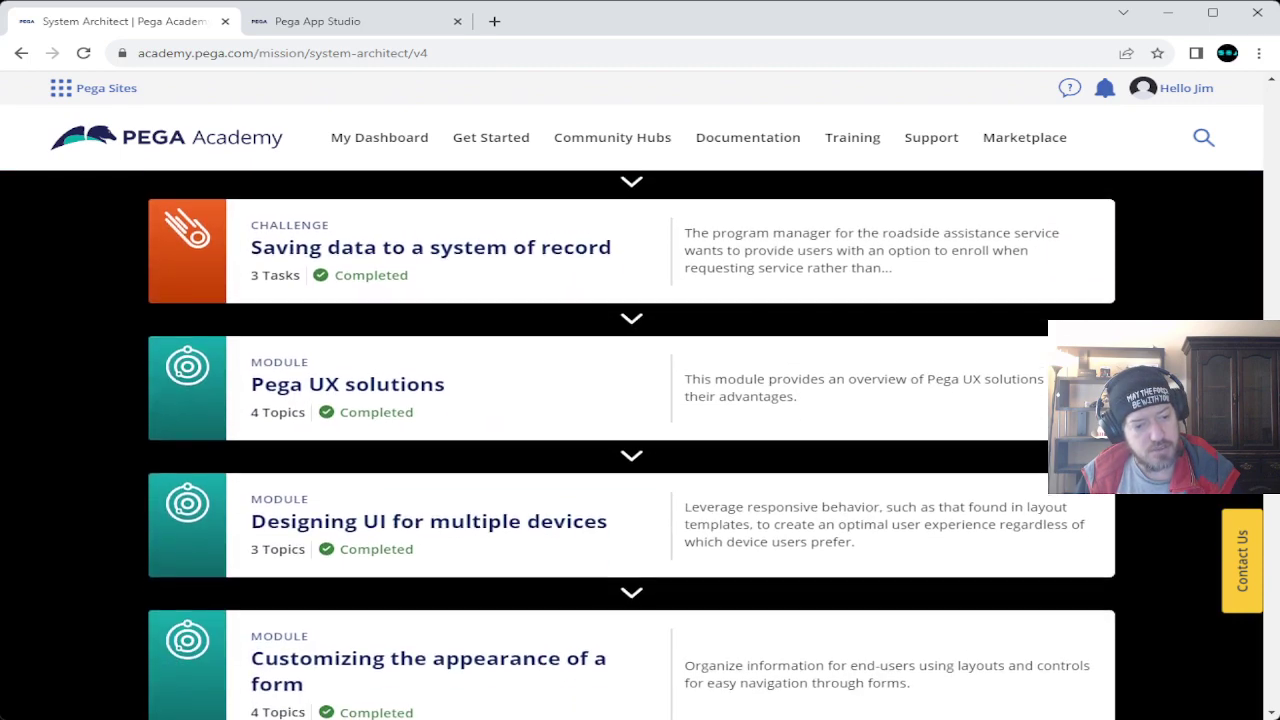
{"action": "scroll", "coordinate": [640, 445], "scroll_direction": "down", "scroll_amount": 5}
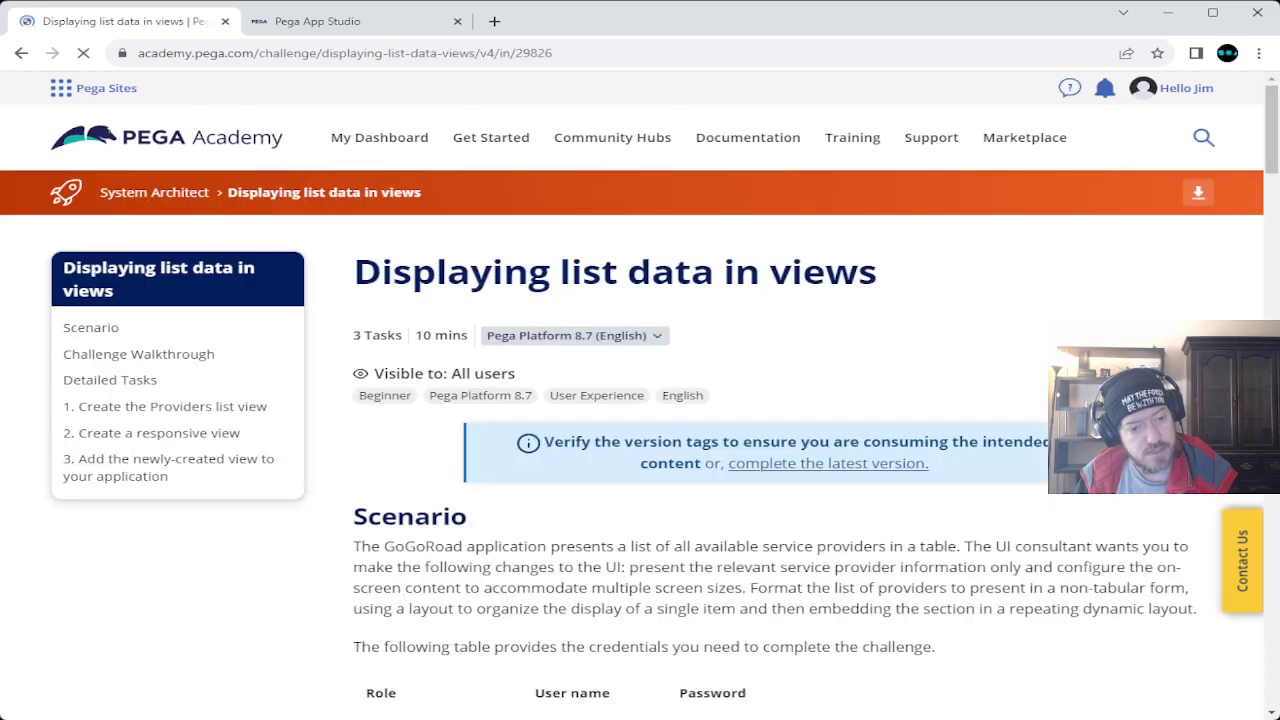
Read through the three challenge tasks, then choose Mark as Complete at the bottom.
{"action": "scroll", "coordinate": [780, 450], "scroll_direction": "down", "scroll_amount": 20}
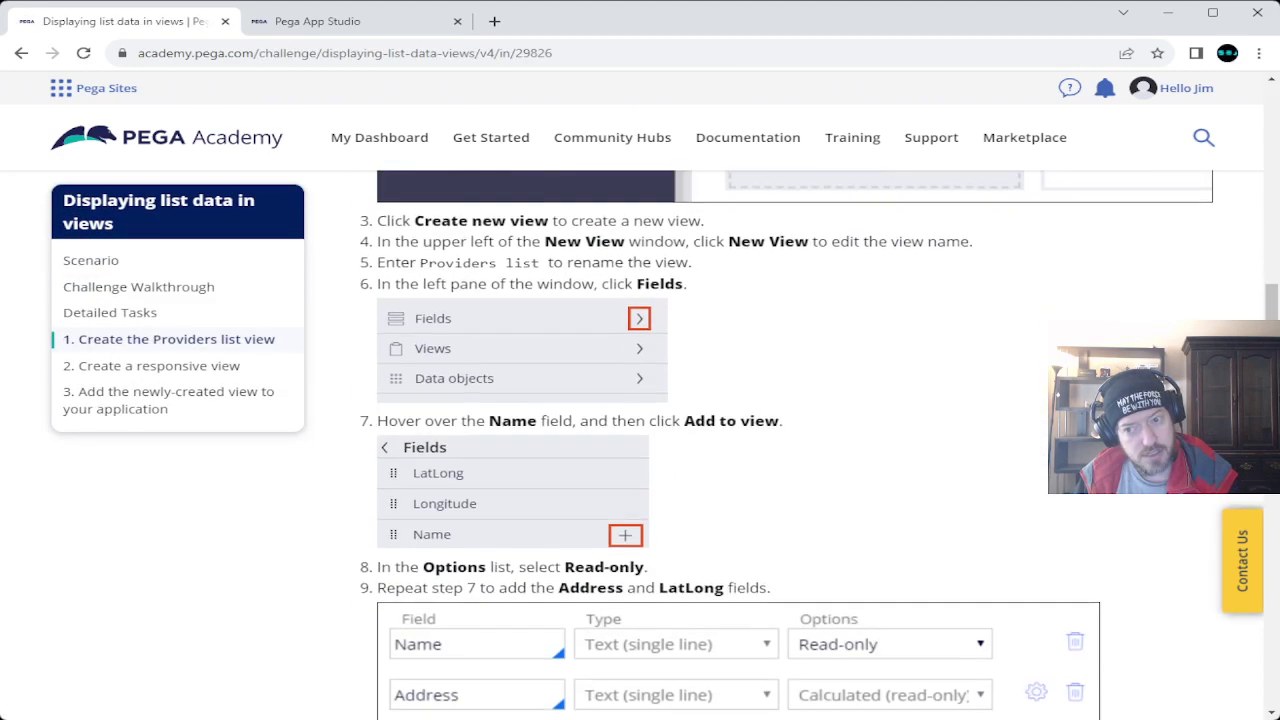
{"action": "scroll", "coordinate": [780, 450], "scroll_direction": "down", "scroll_amount": 20}
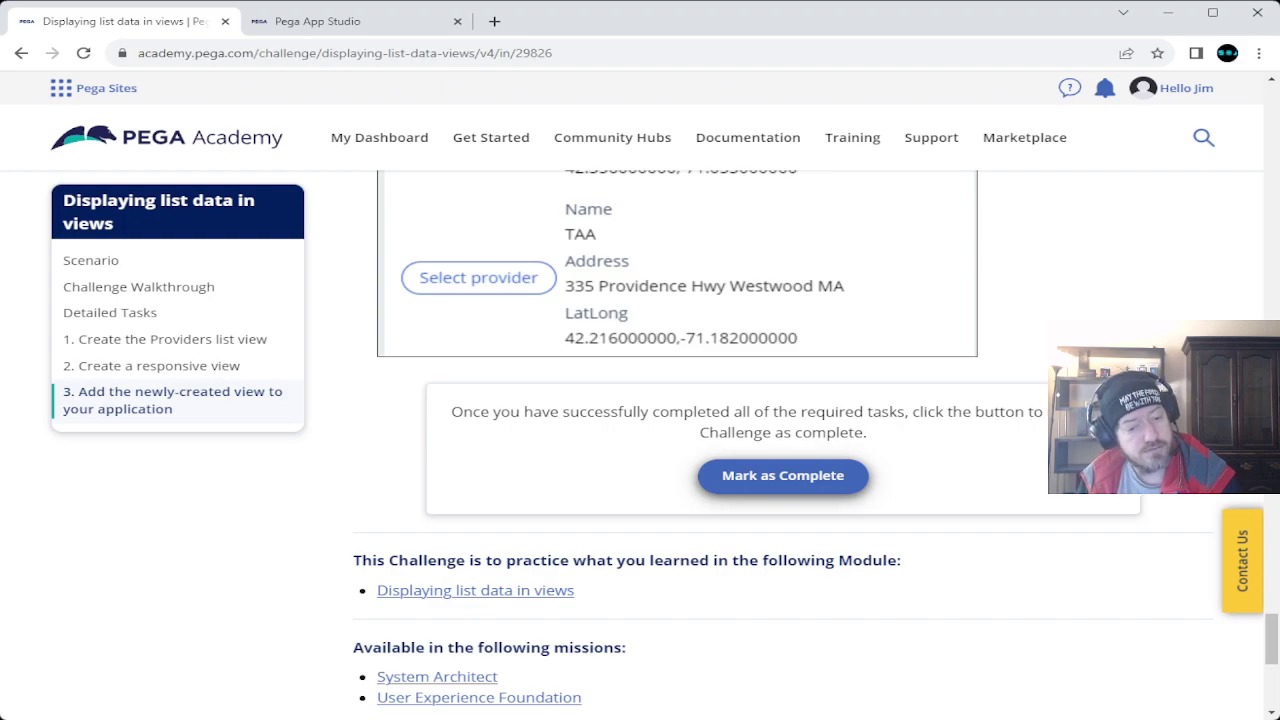
{"action": "scroll", "coordinate": [795, 445], "scroll_direction": "up", "scroll_amount": 15}
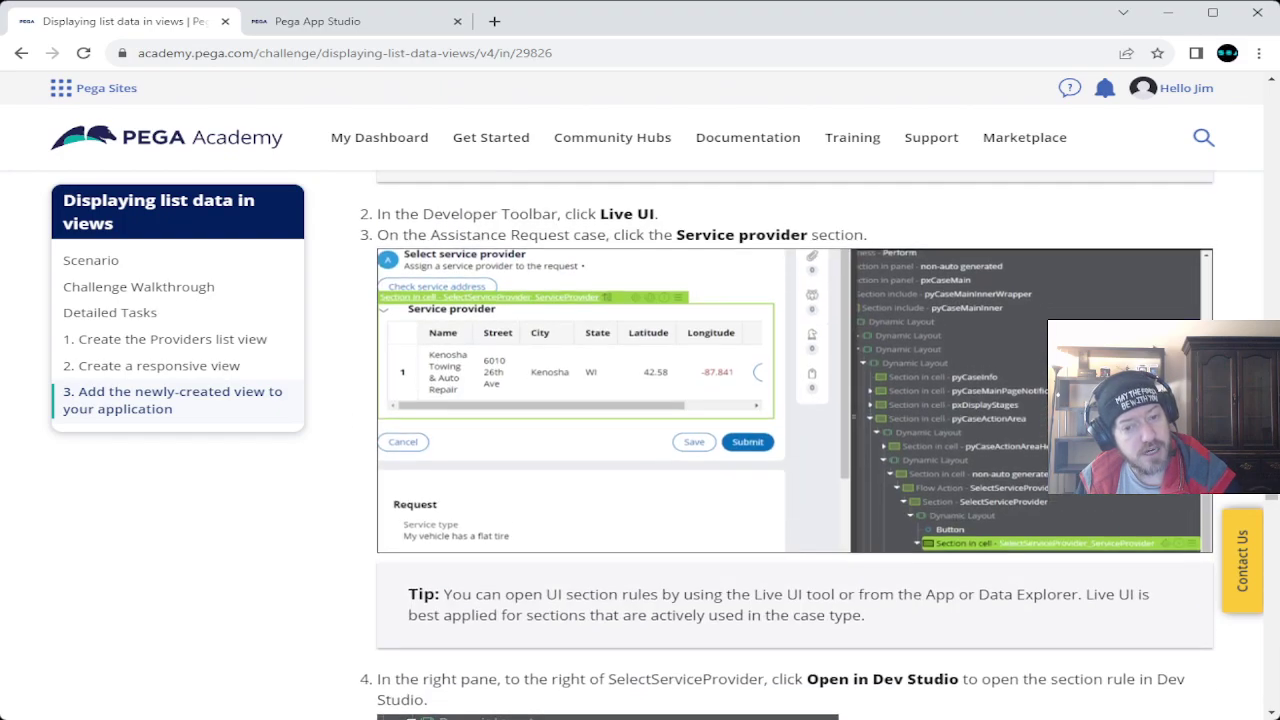
{"action": "scroll", "coordinate": [795, 445], "scroll_direction": "up", "scroll_amount": 20}
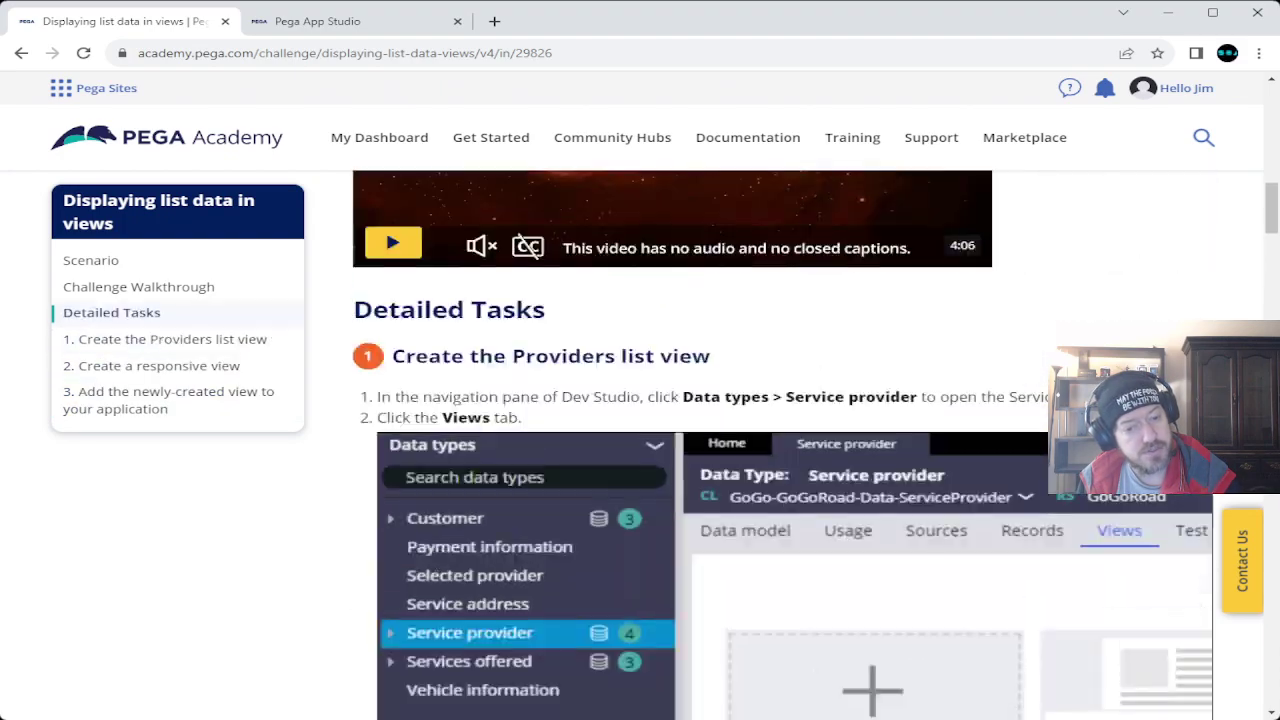
{"action": "scroll", "coordinate": [795, 445], "scroll_direction": "up", "scroll_amount": 15}
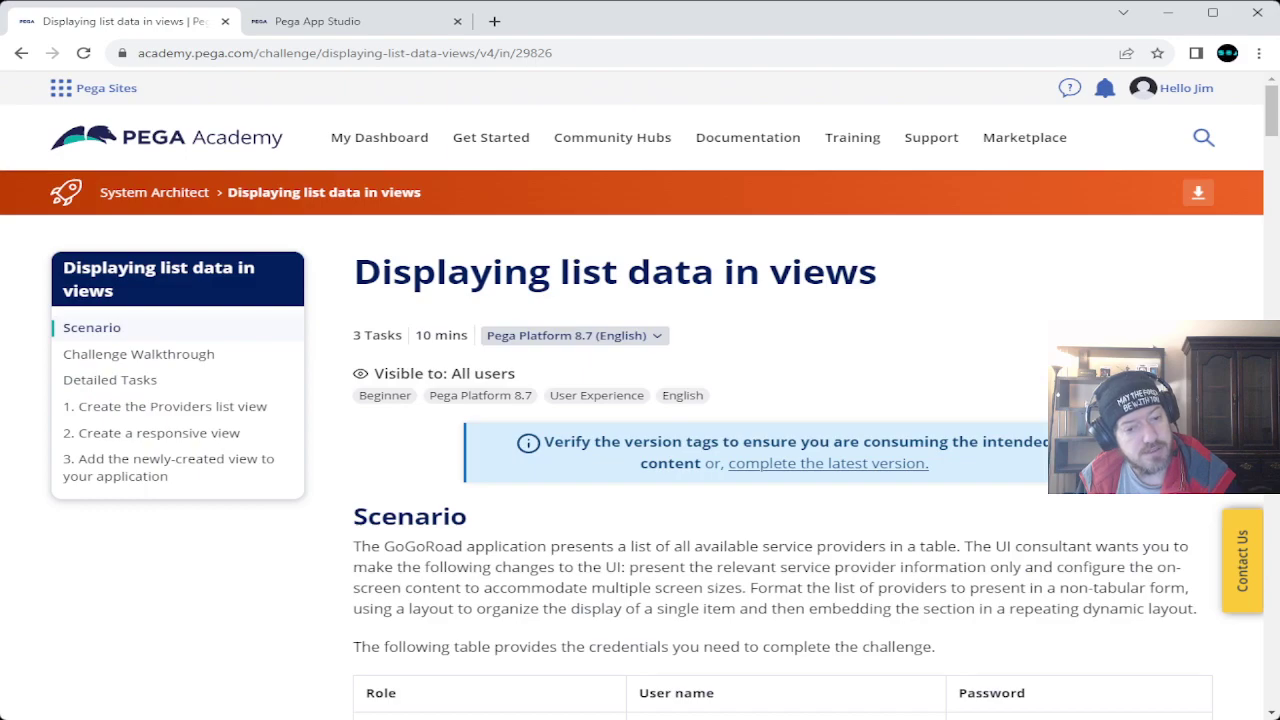
{"action": "scroll", "coordinate": [795, 445], "scroll_direction": "down", "scroll_amount": 20}
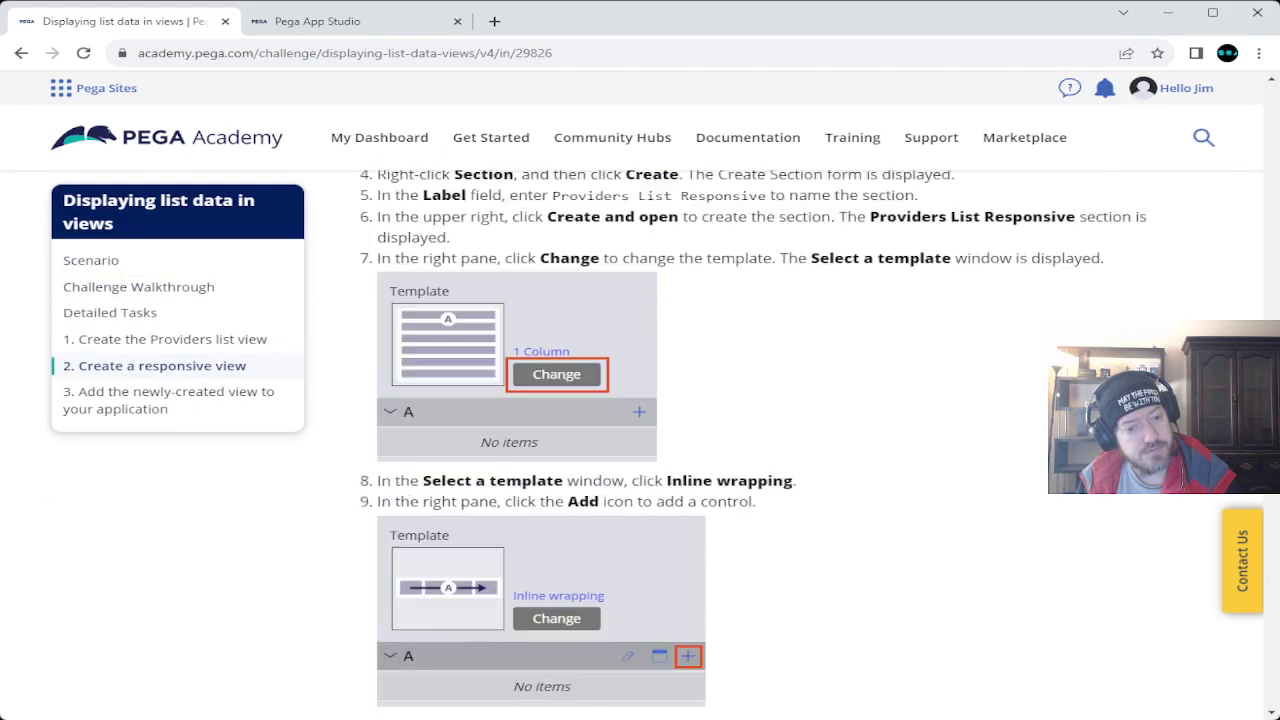
{"action": "scroll", "coordinate": [700, 445], "scroll_direction": "down", "scroll_amount": 20}
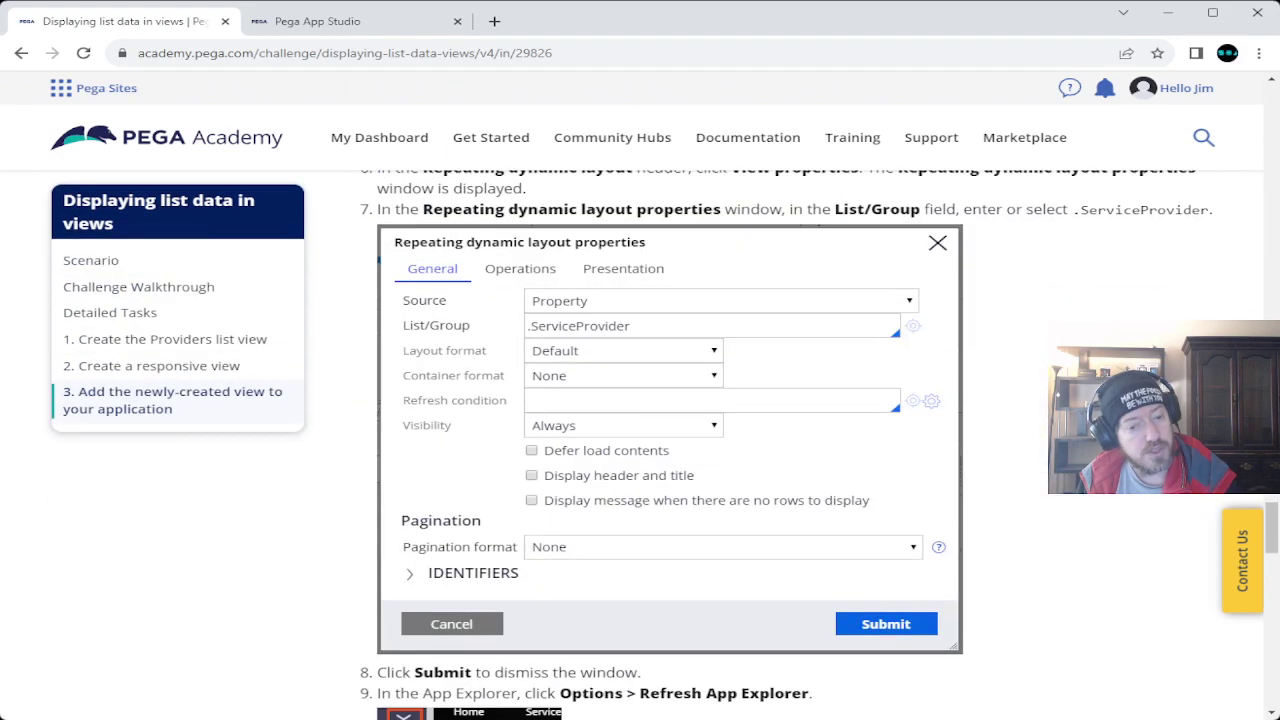
{"action": "scroll", "coordinate": [700, 445], "scroll_direction": "down", "scroll_amount": 20}
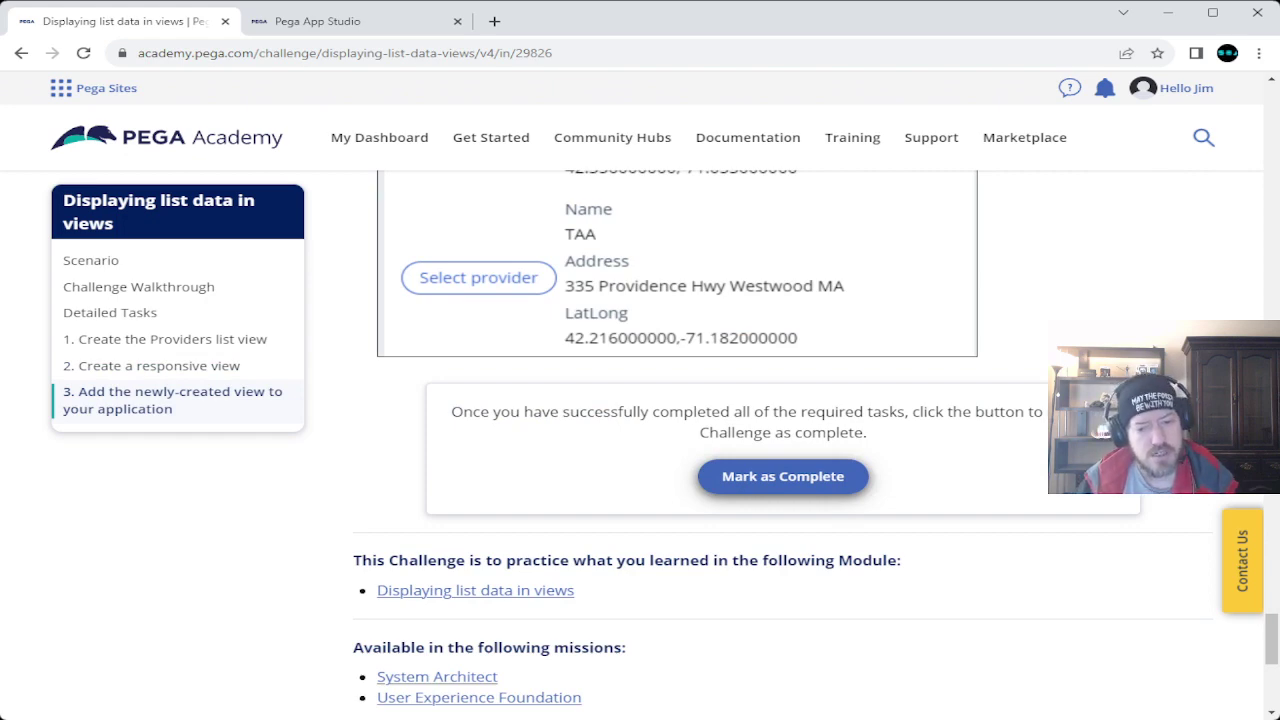
{"action": "left_click", "coordinate": [783, 476]}
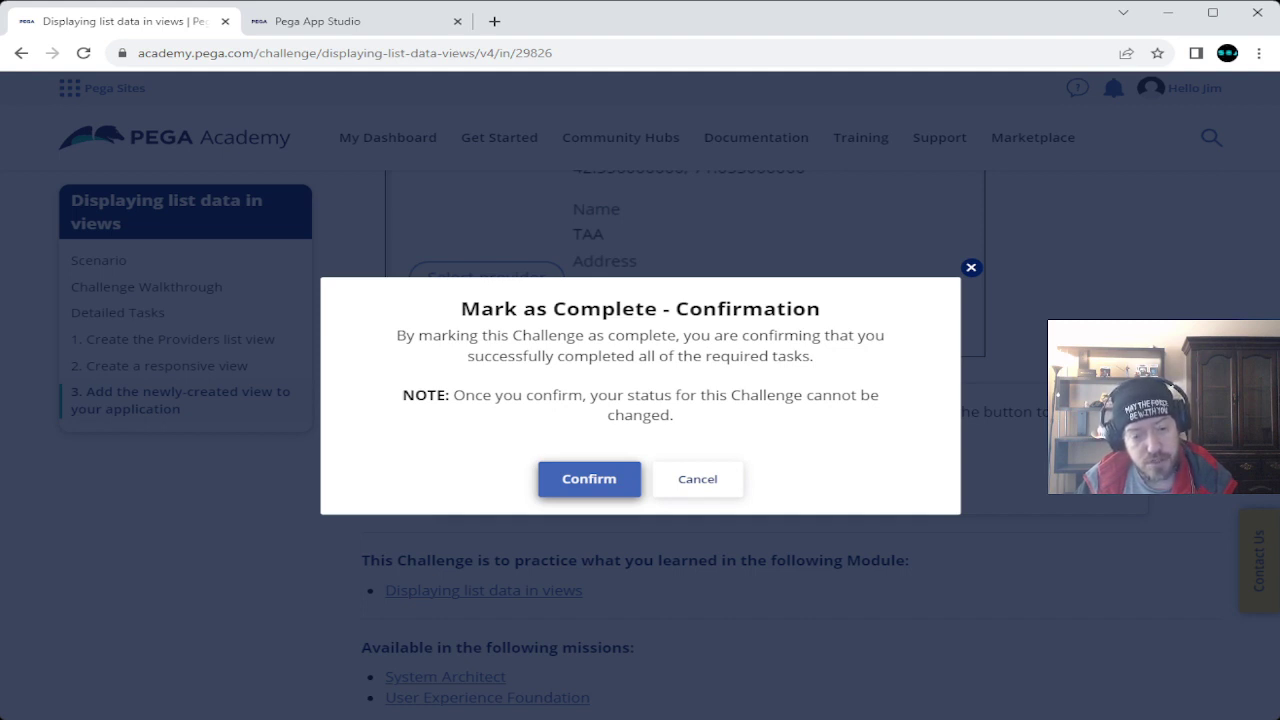
Confirm completion, note the November 20, 2023 completion date, and scroll back to the top.
{"action": "left_click", "coordinate": [589, 477]}
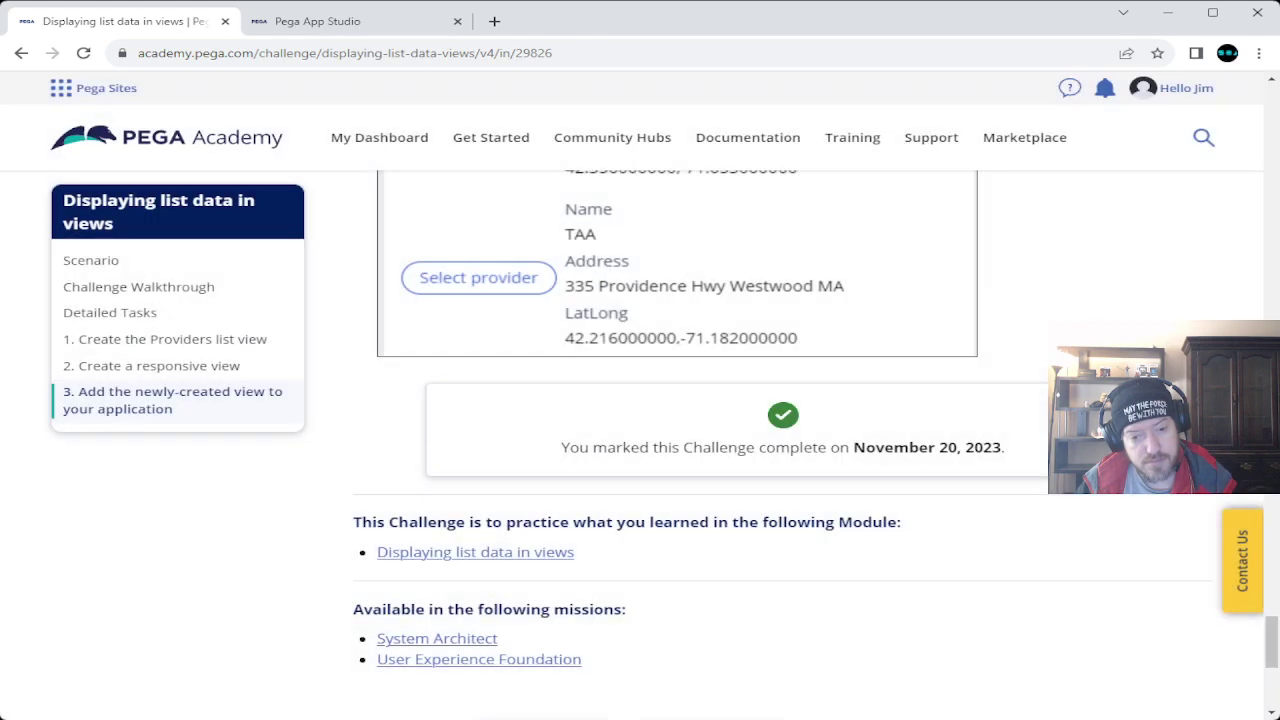
{"action": "left_click_drag", "start_coordinate": [561, 447], "coordinate": [1005, 447]}
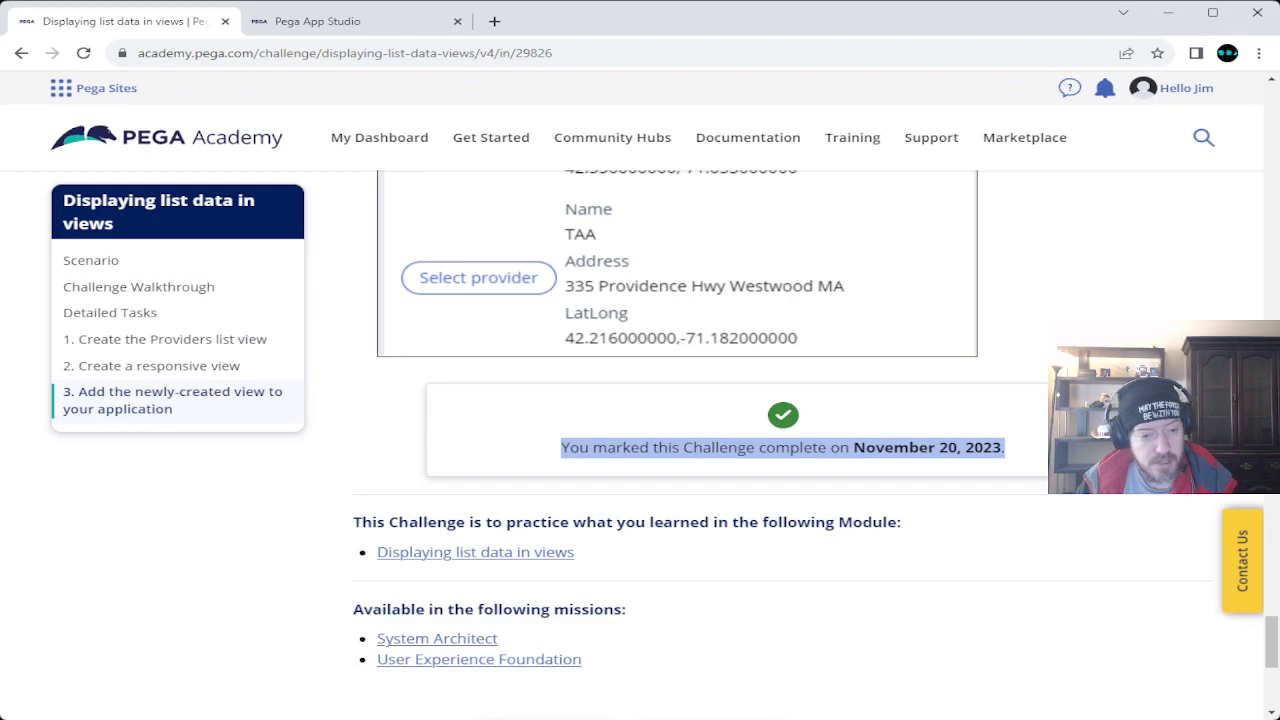
{"action": "scroll", "coordinate": [815, 445], "scroll_direction": "up", "scroll_amount": 20}
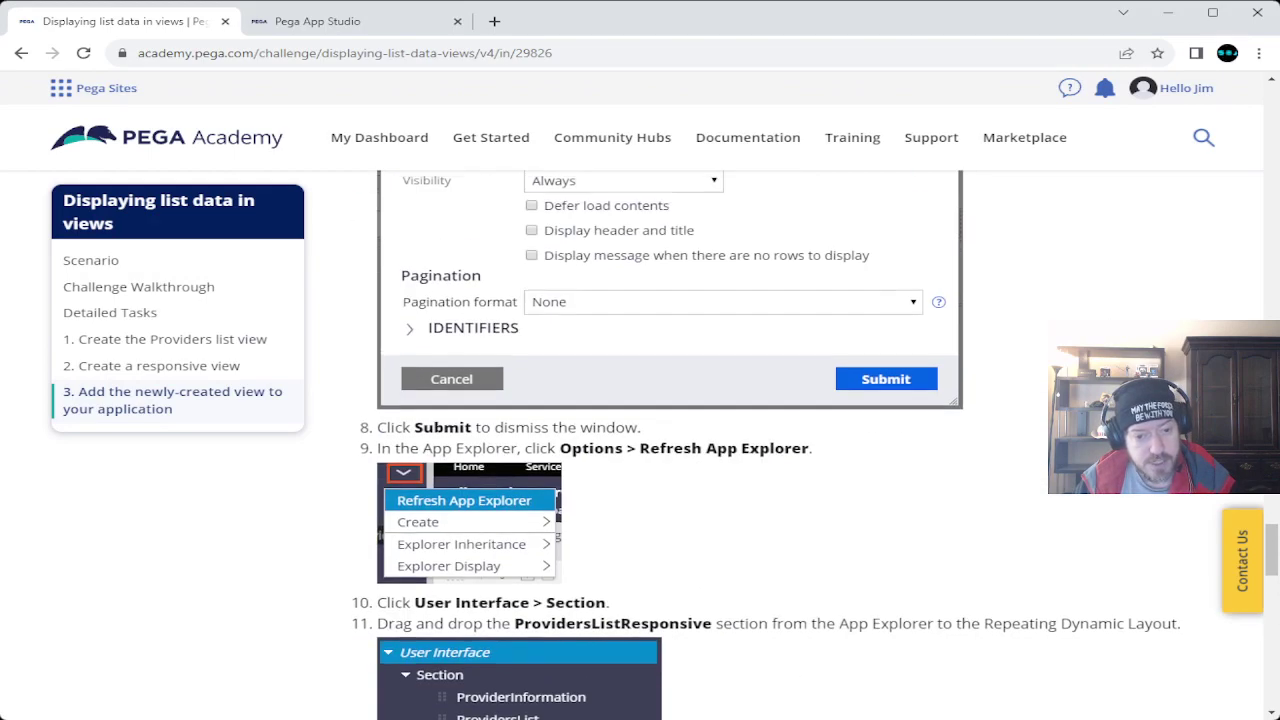
{"action": "scroll", "coordinate": [815, 445], "scroll_direction": "up", "scroll_amount": 20}
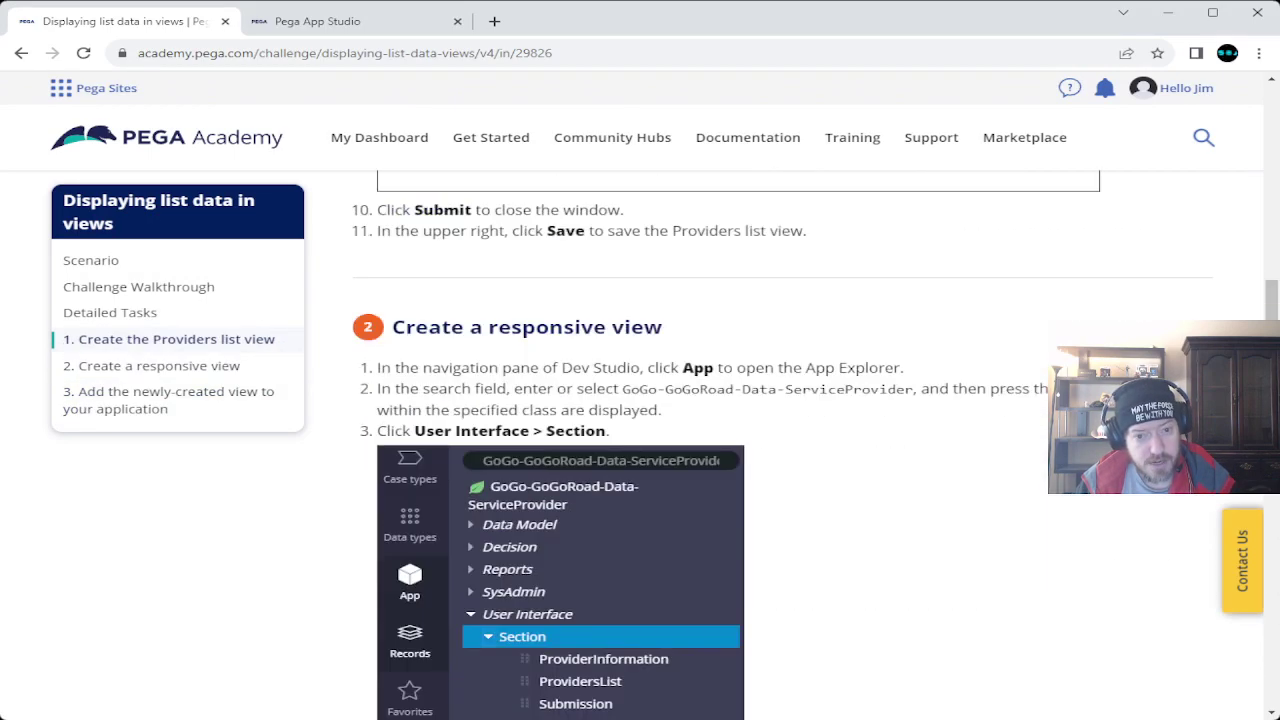
{"action": "scroll", "coordinate": [783, 445], "scroll_direction": "up", "scroll_amount": 5}
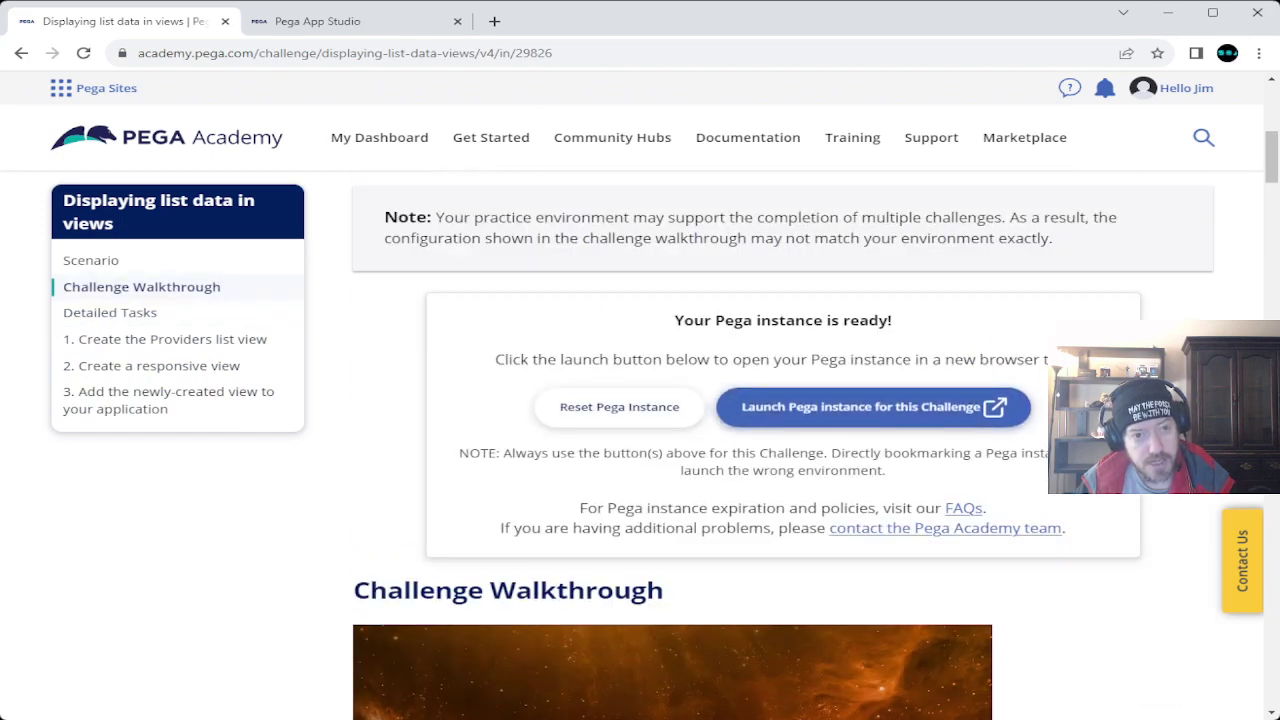
{"action": "scroll", "coordinate": [640, 420], "scroll_direction": "up", "scroll_amount": 10}
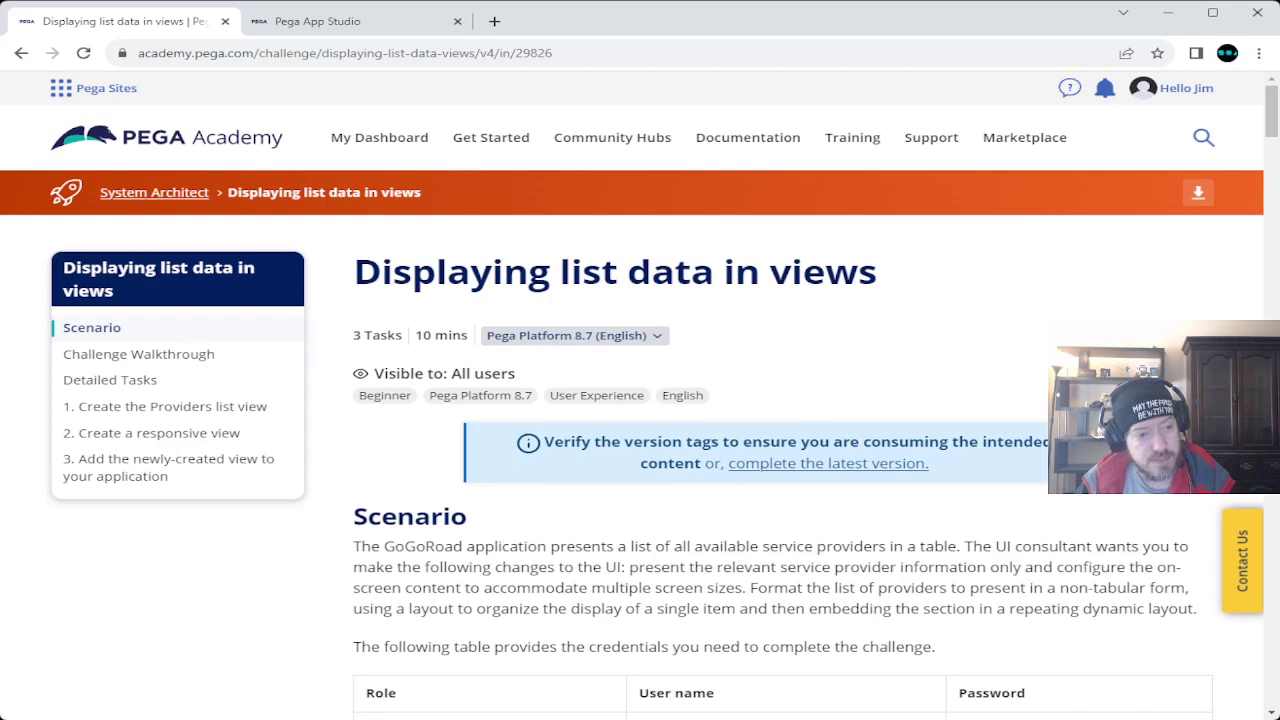
Go back to the System Architect mission and check that Grouping fields and Displaying list data show Completed.
{"action": "left_click", "coordinate": [154, 192]}
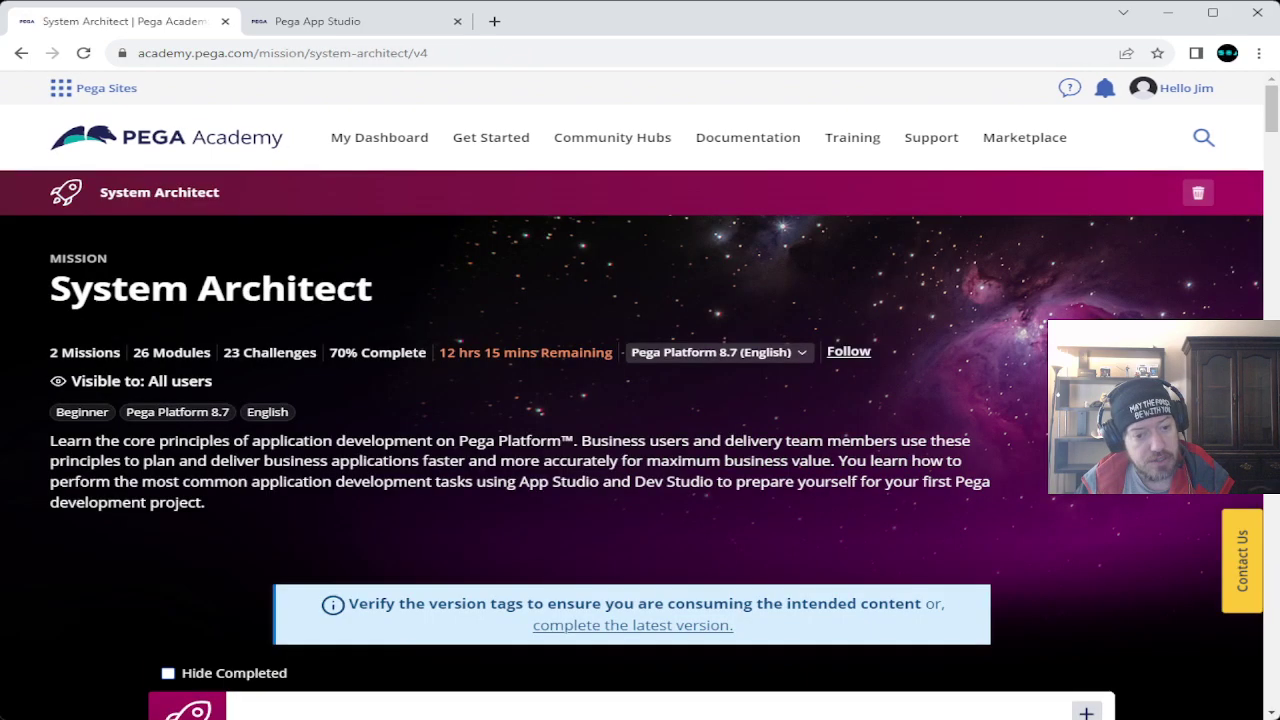
{"action": "scroll", "coordinate": [640, 445], "scroll_direction": "down", "scroll_amount": 20}
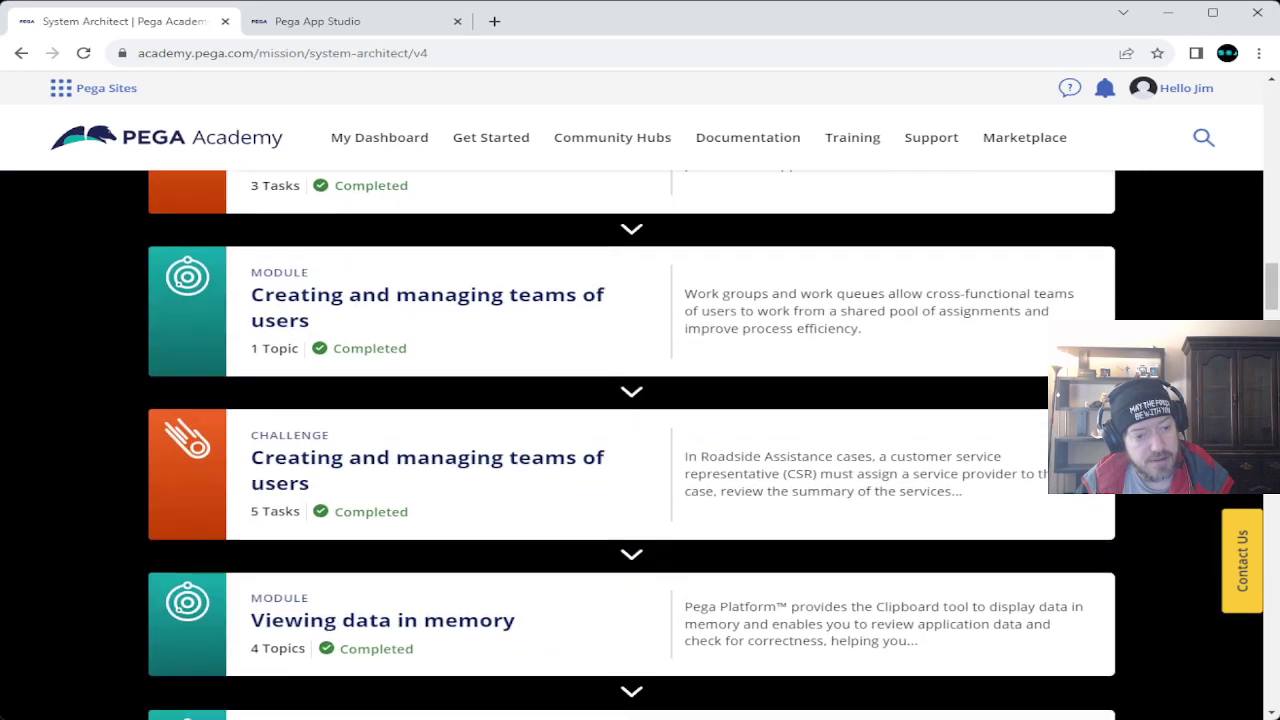
{"action": "scroll", "coordinate": [632, 445], "scroll_direction": "down", "scroll_amount": 10}
{"action": "scroll", "coordinate": [632, 445], "scroll_direction": "up", "scroll_amount": 3}
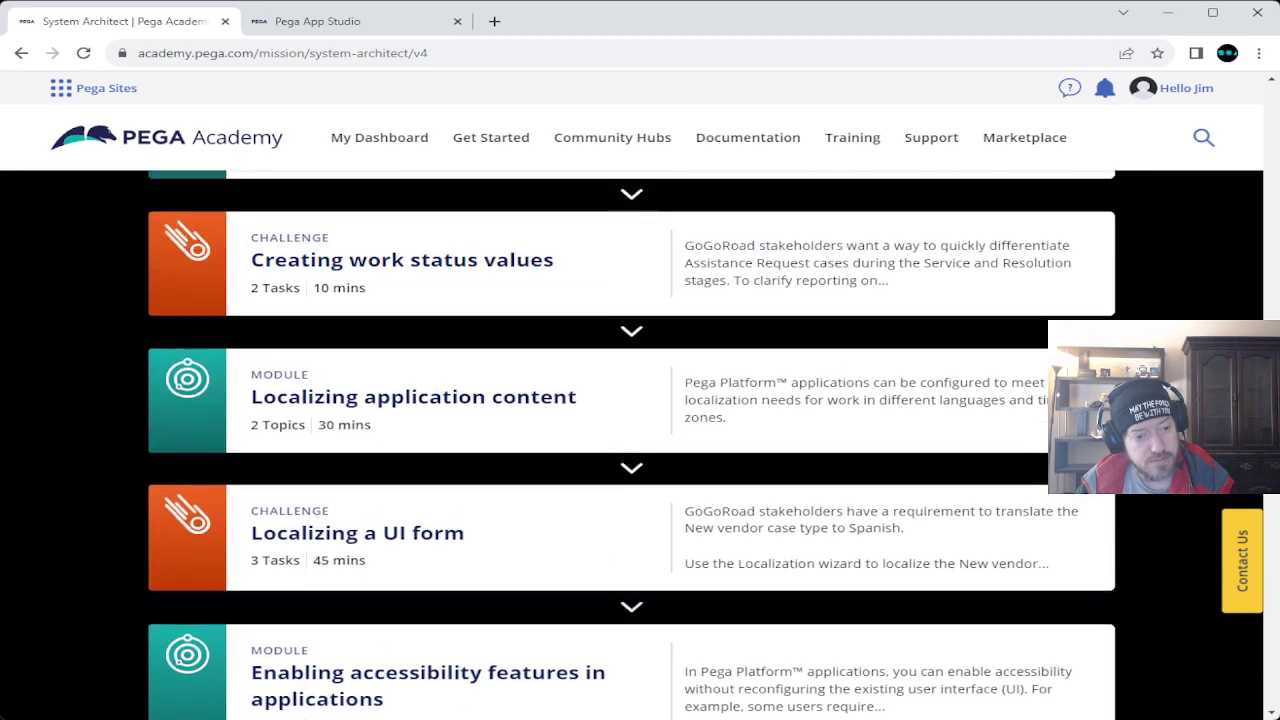
{"action": "scroll", "coordinate": [632, 445], "scroll_direction": "up", "scroll_amount": 2}
{"action": "scroll", "coordinate": [632, 445], "scroll_direction": "up", "scroll_amount": 2}
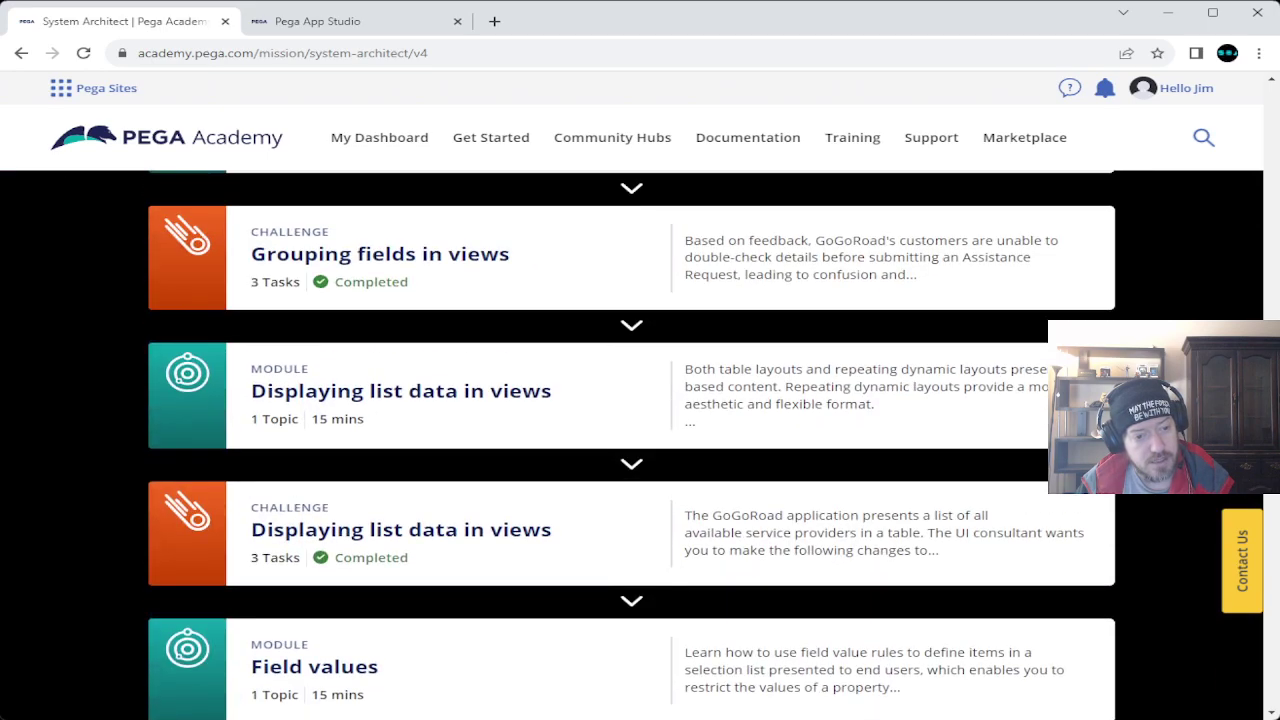